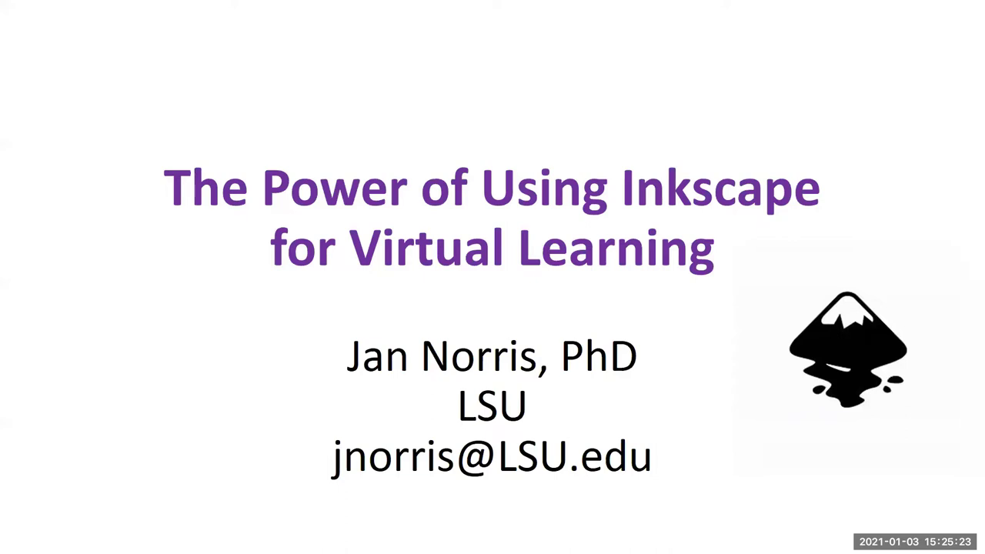
- Go to the 'What is Inkscape?' slide and reveal all six bullets plus the Yuck Soup book cover
key("Right")
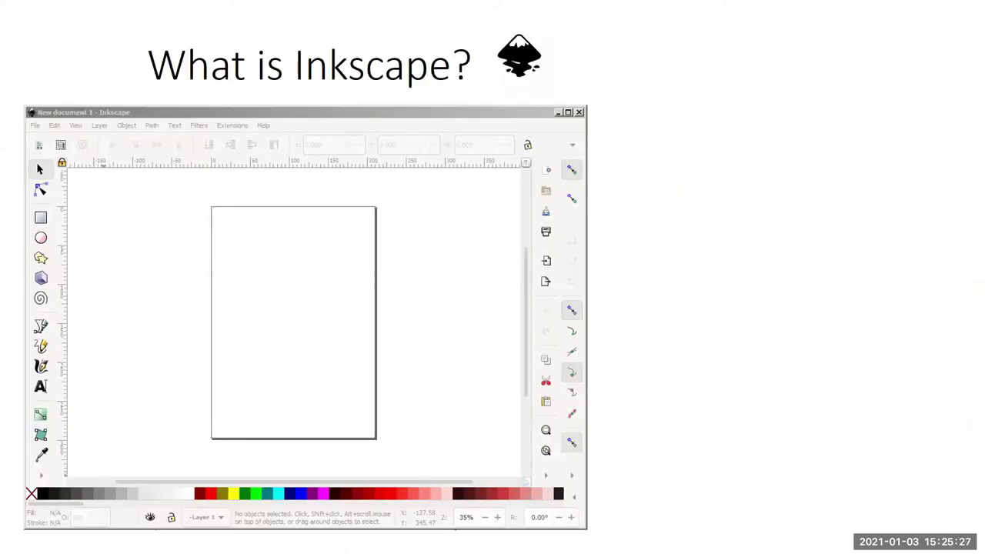
key("Right")
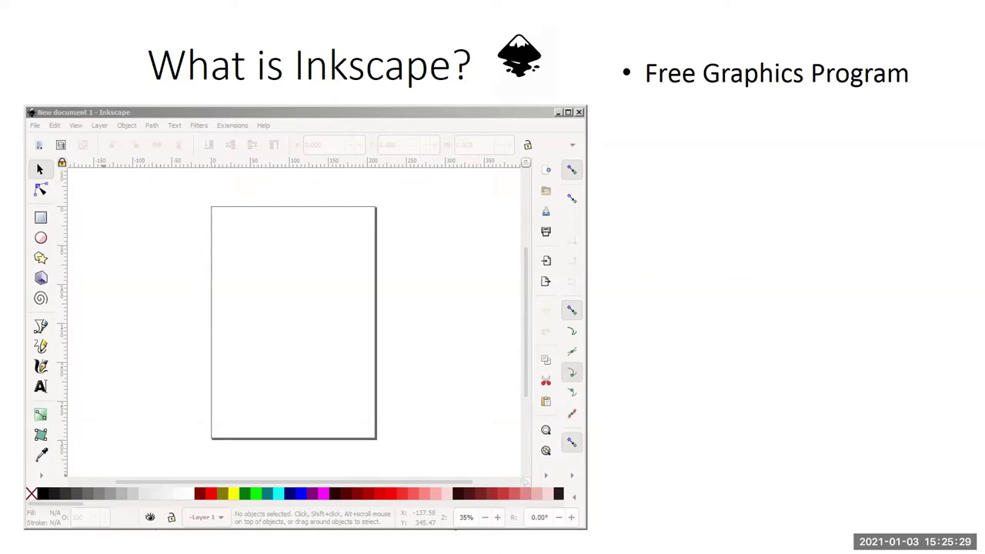
key("Right")
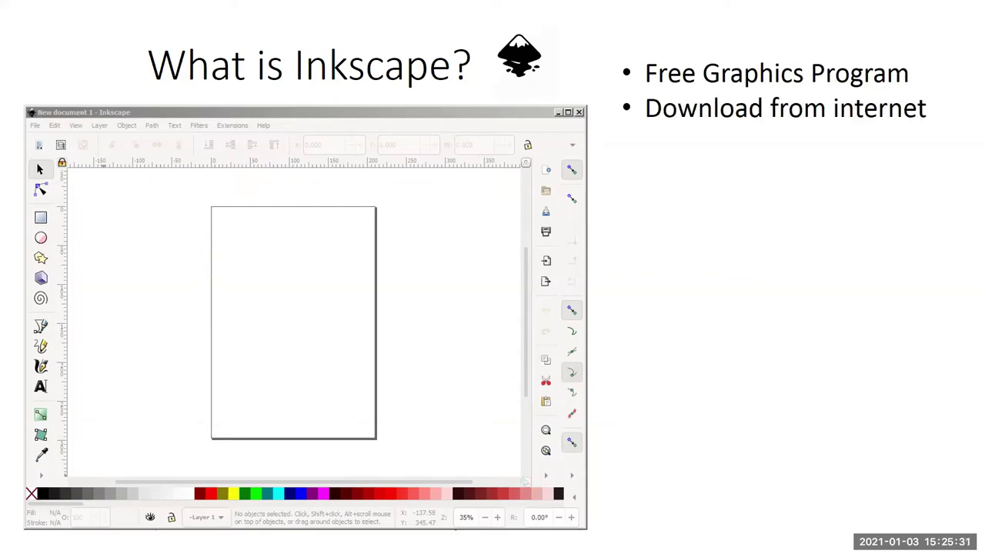
key("Right")
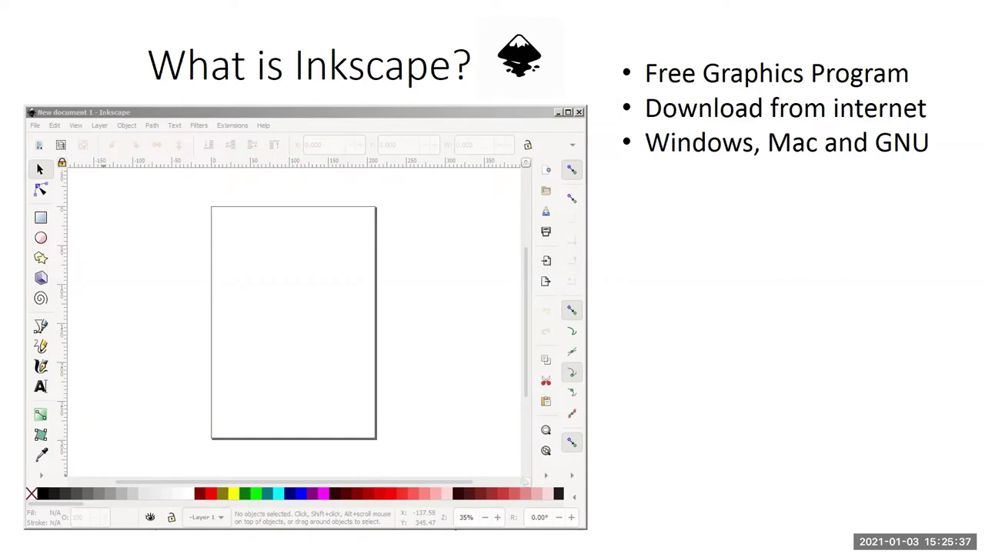
key("Right")
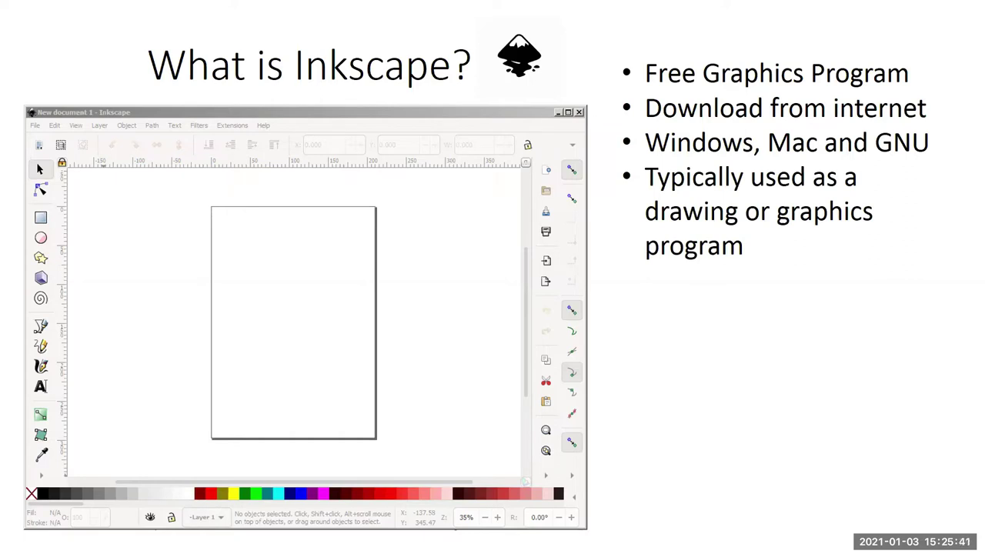
key("Right")
key("Right")
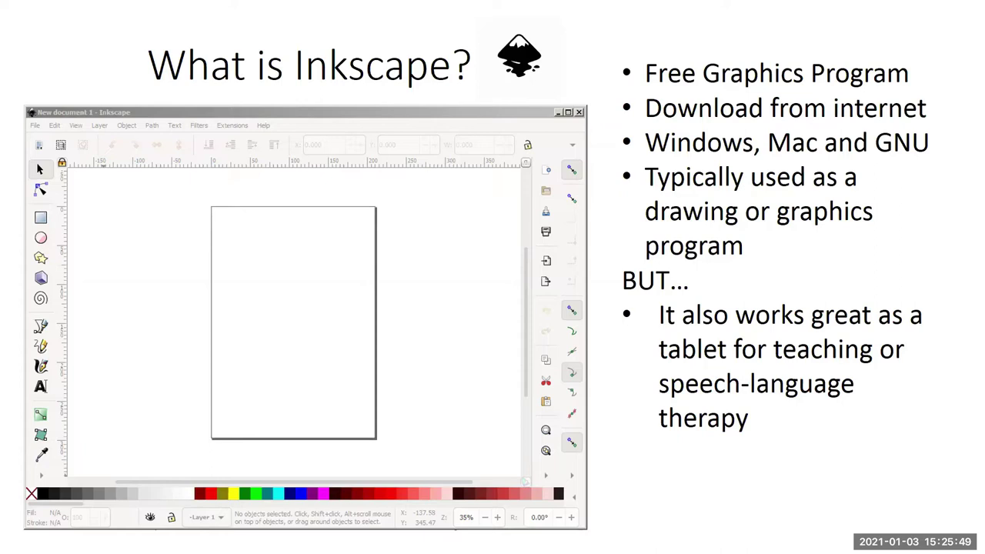
key("Right")
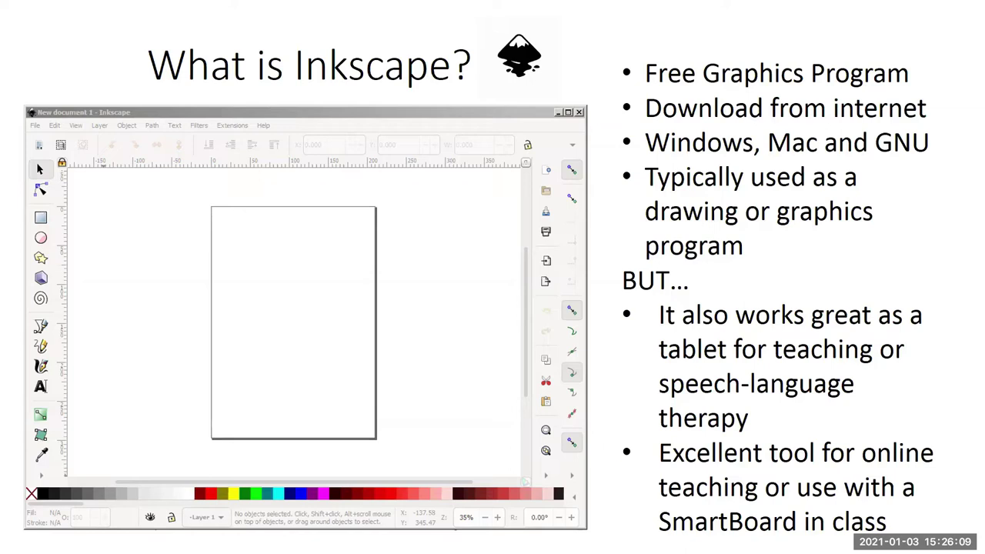
key("Right")
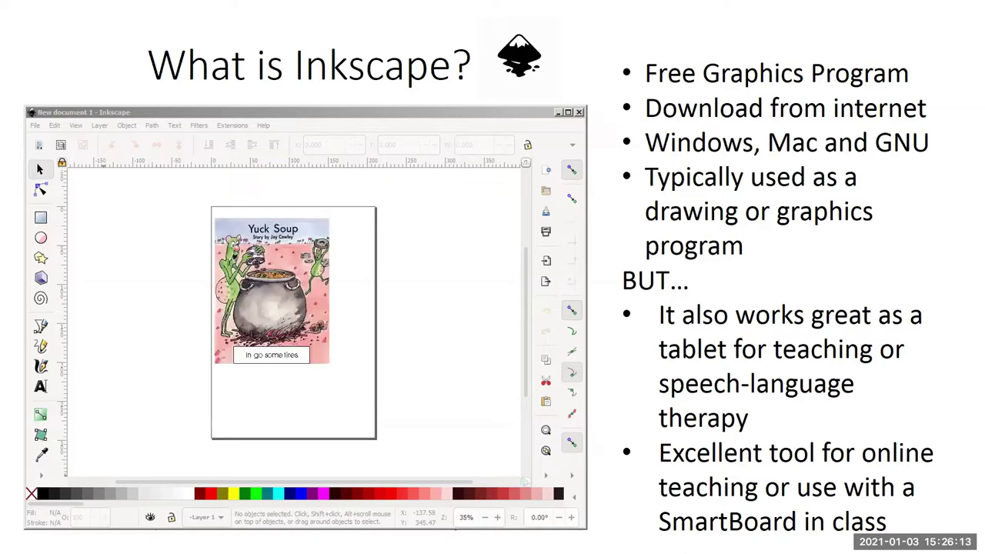
- Reveal the in/go/some word cards, Yy/Uu/Cc/Kk letter faces and rhyming words, then reach 'Things you will learn'
key("Right")
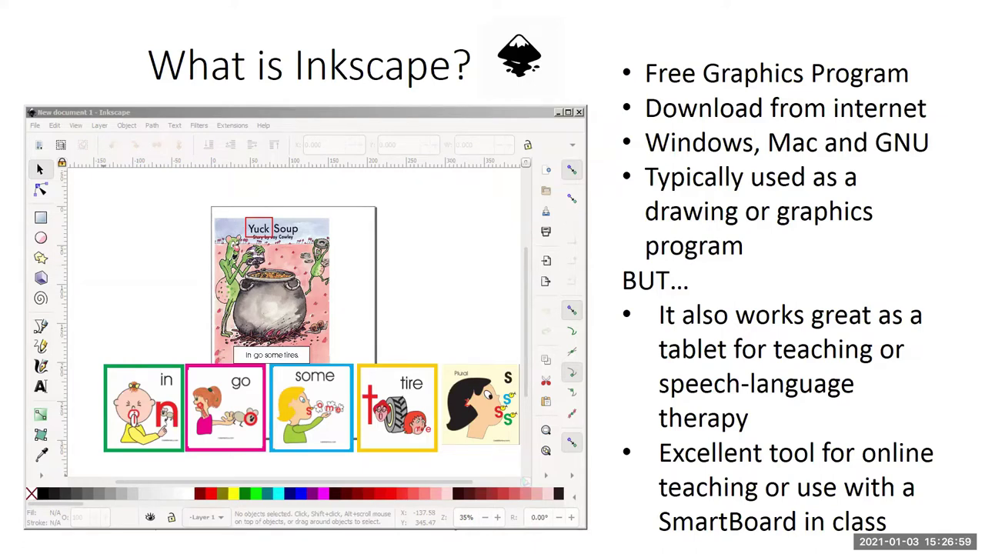
key("Right")
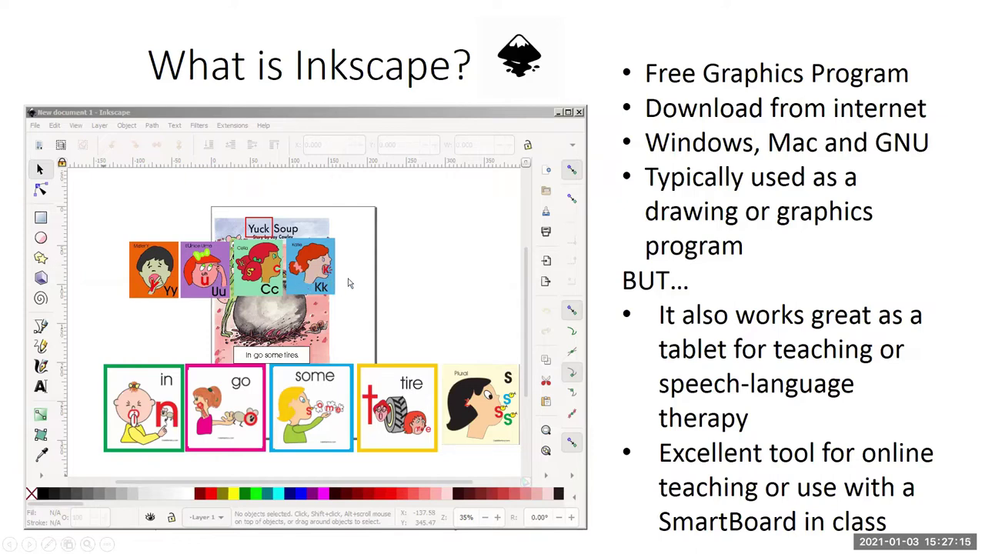
left_click(348, 283)
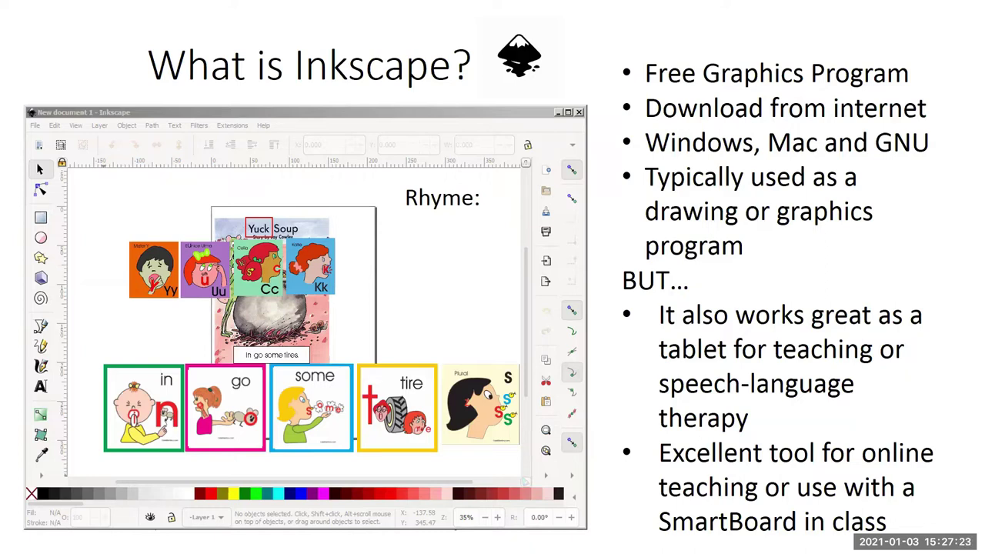
key("Right")
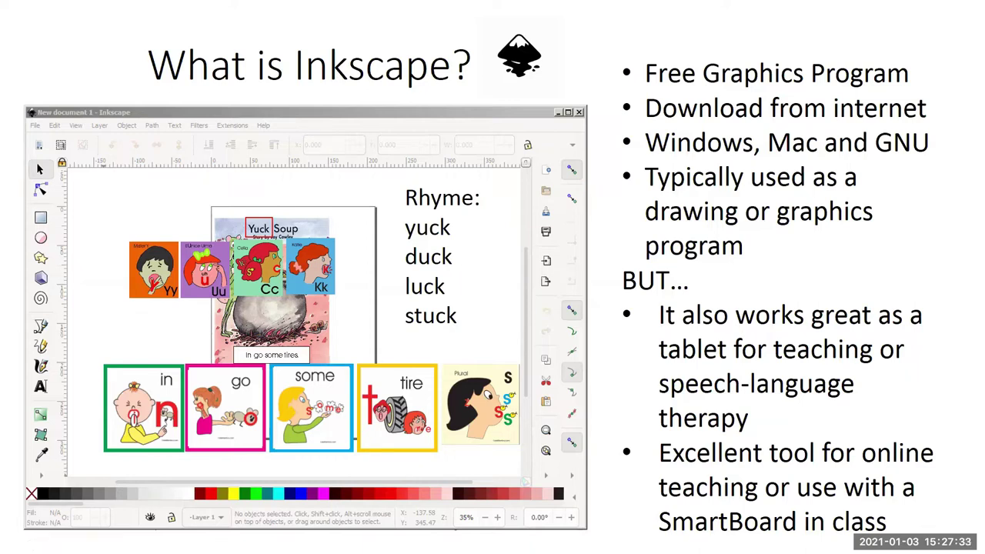
key("Right")
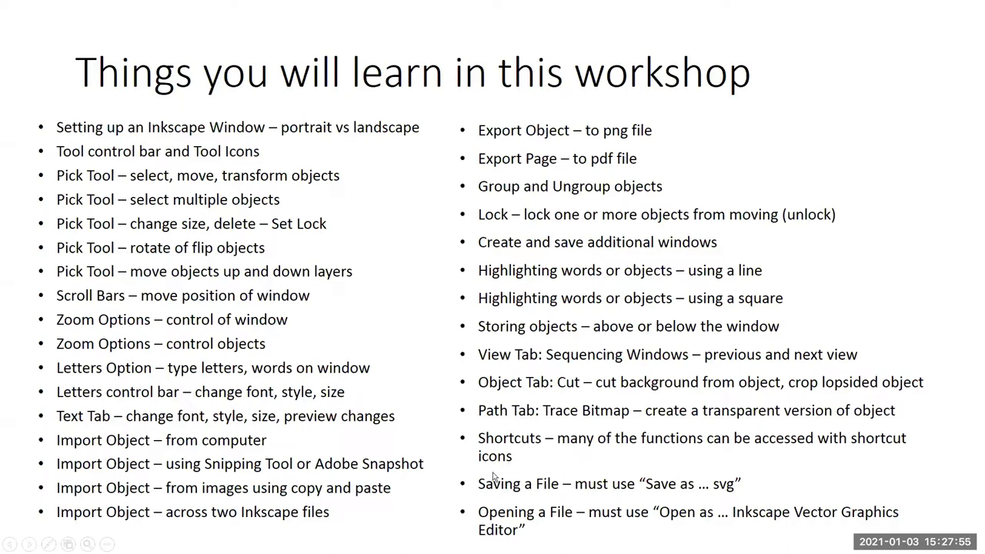
- Advance past the Download Inkscape, Pre-K–4th Grade stories and free manual slides to the closing slide
left_click(396, 384)
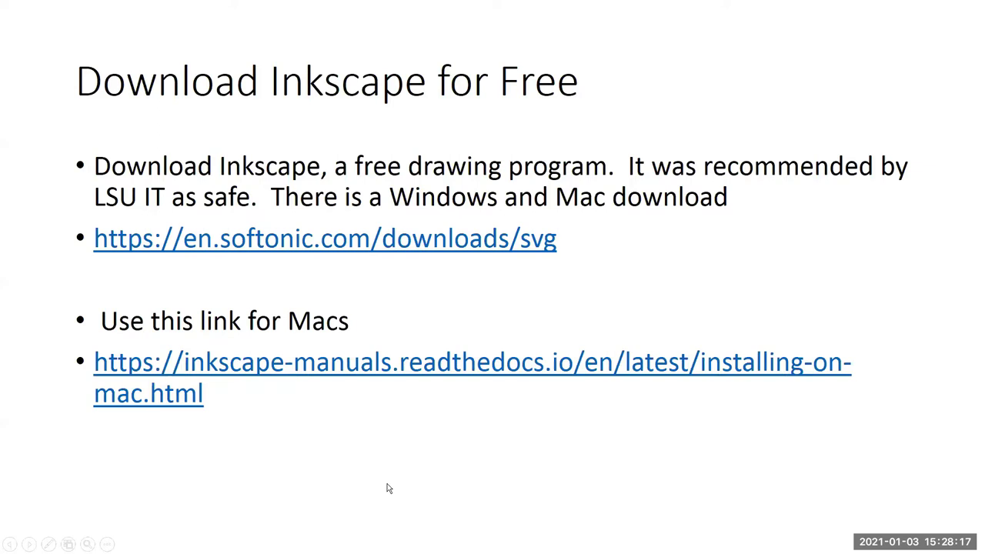
key("Right")
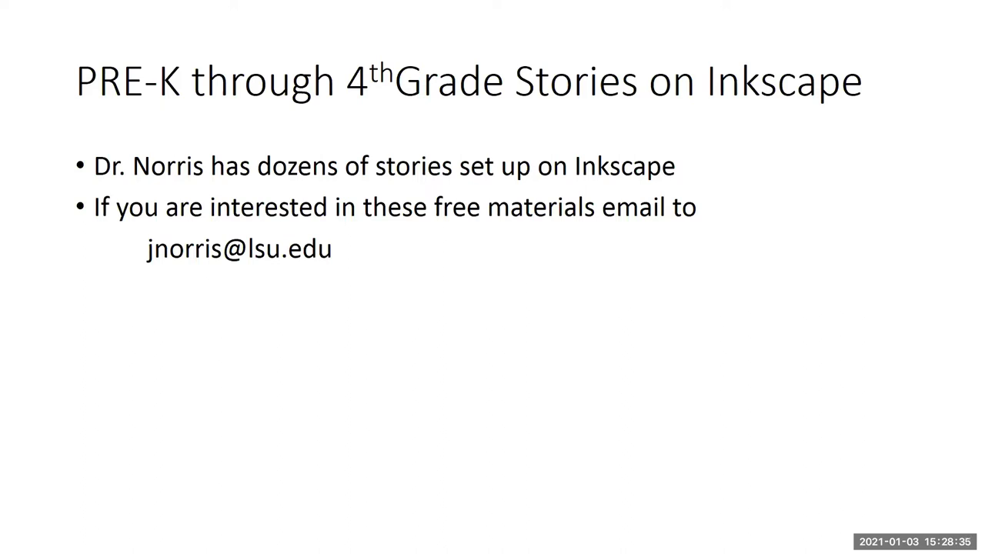
key("Right")
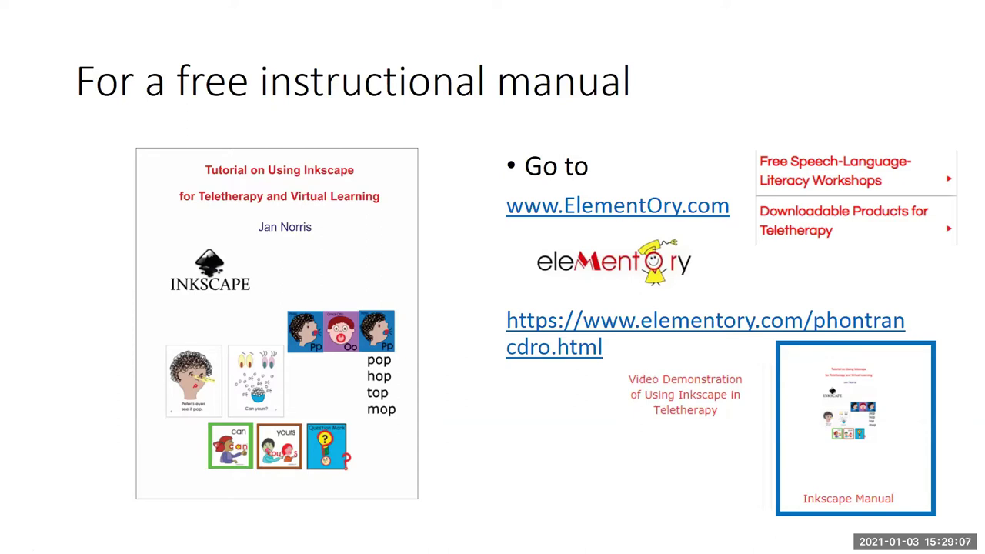
key("Right")
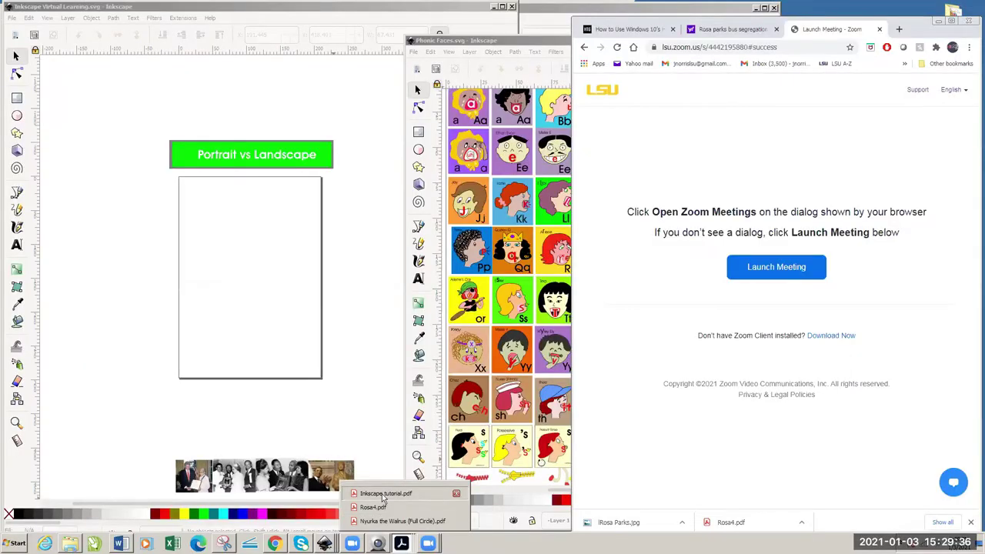
- Open Inkscape tutorial.pdf zoomed out to 75% on its cover page, and minimise the Chrome meeting window
left_click(381, 497)
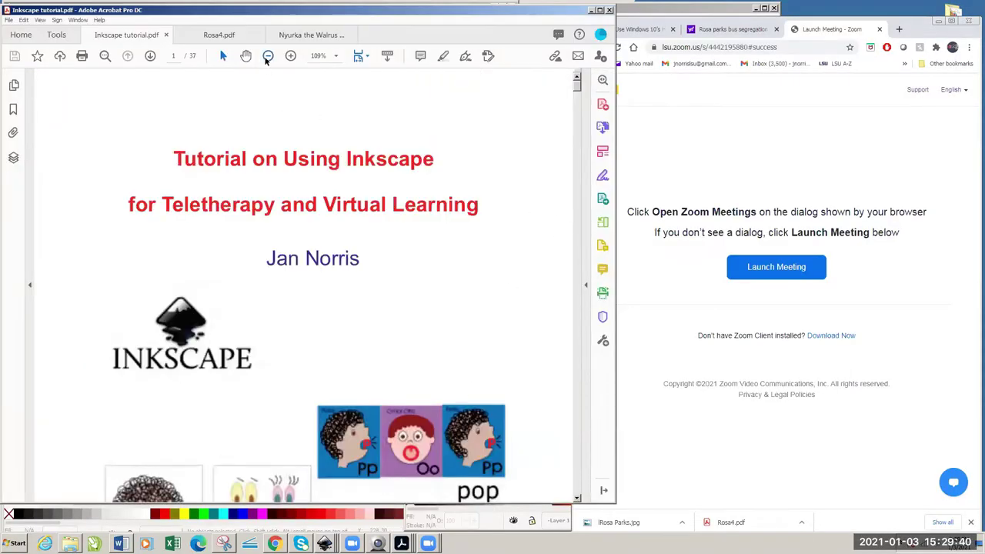
left_click(268, 56)
left_click(268, 56)
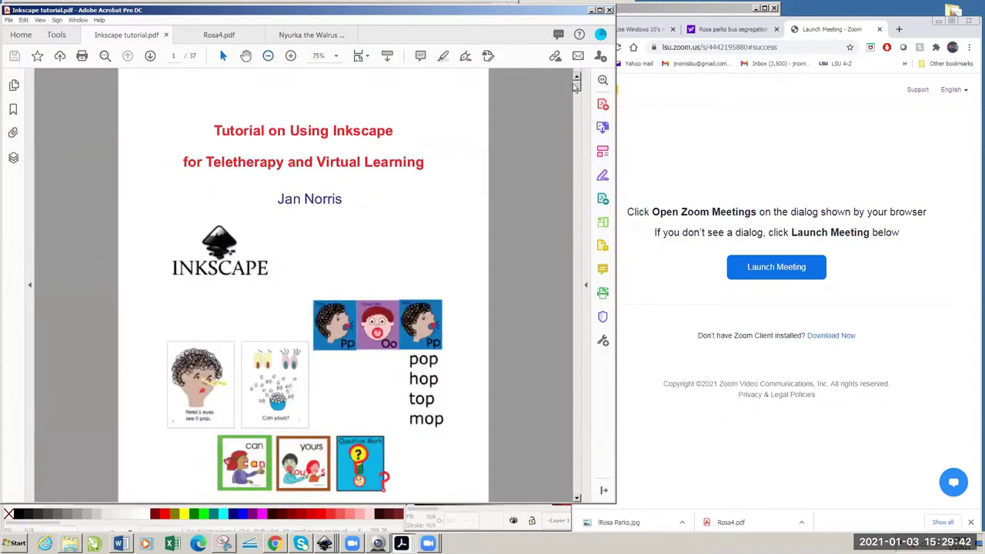
mouse_move(578, 86)
left_mouse_down()
mouse_move(562, 187)
mouse_move(568, 90)
left_mouse_up()
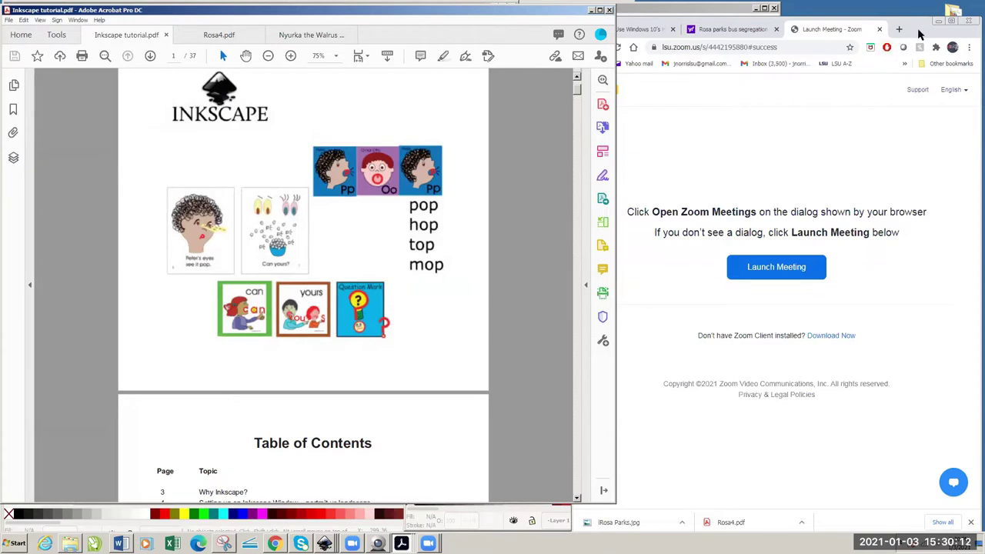
left_click(939, 21)
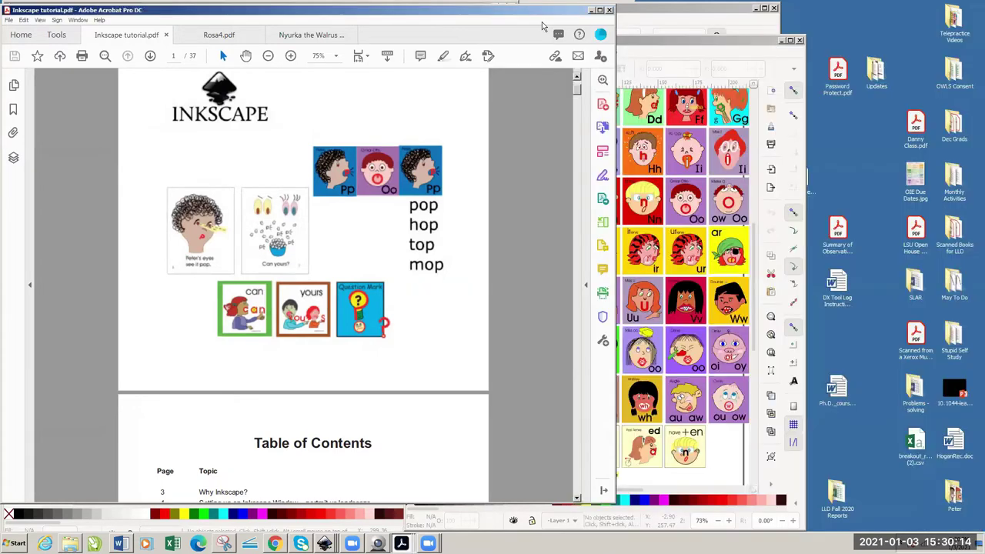
- Minimise the Acrobat window to reveal the Inkscape Virtual Learning drawing
left_click_drag(536, 14, 573, 25)
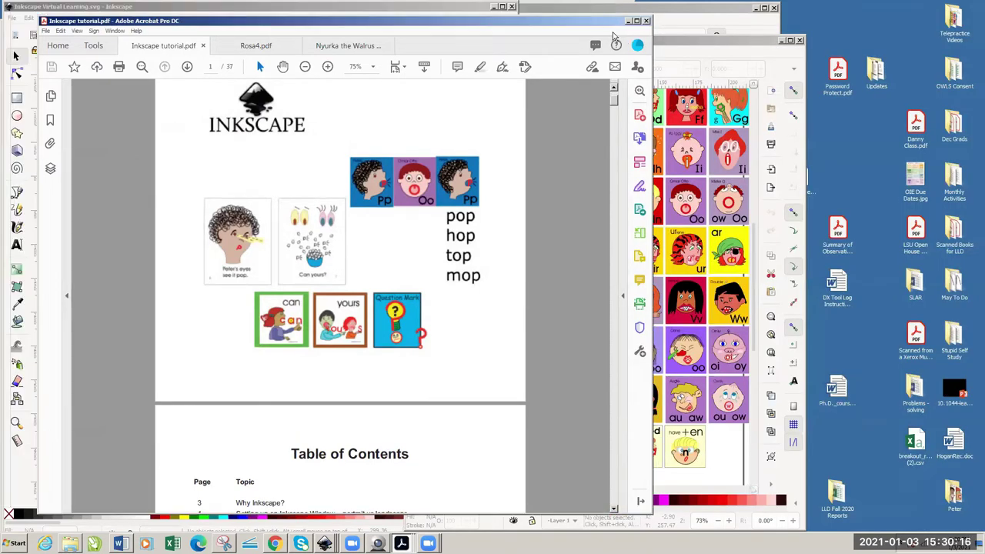
left_click(628, 21)
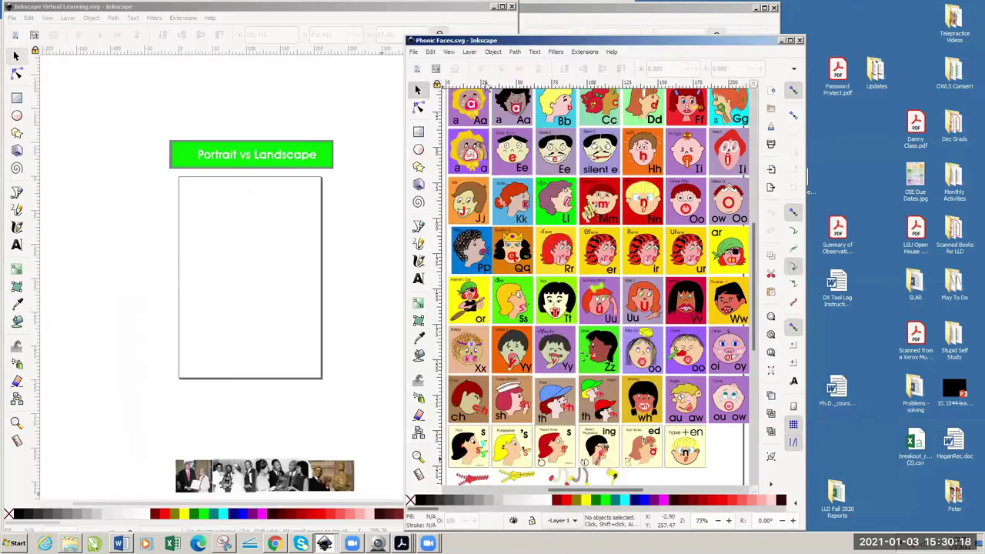
left_click(384, 186)
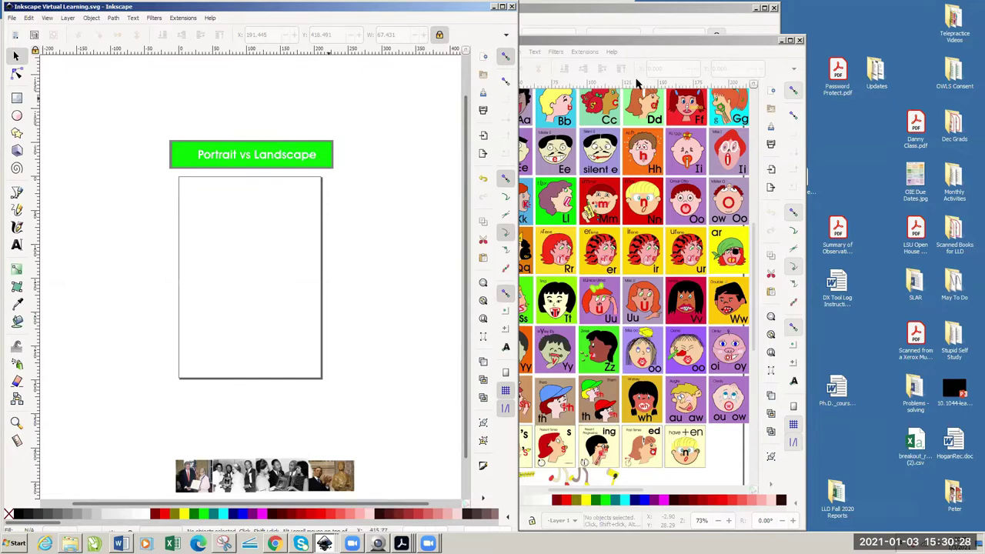
- Move the Phonic Faces and Yuck Soup windows to the right, leaving Virtual Learning in front
left_click(627, 44)
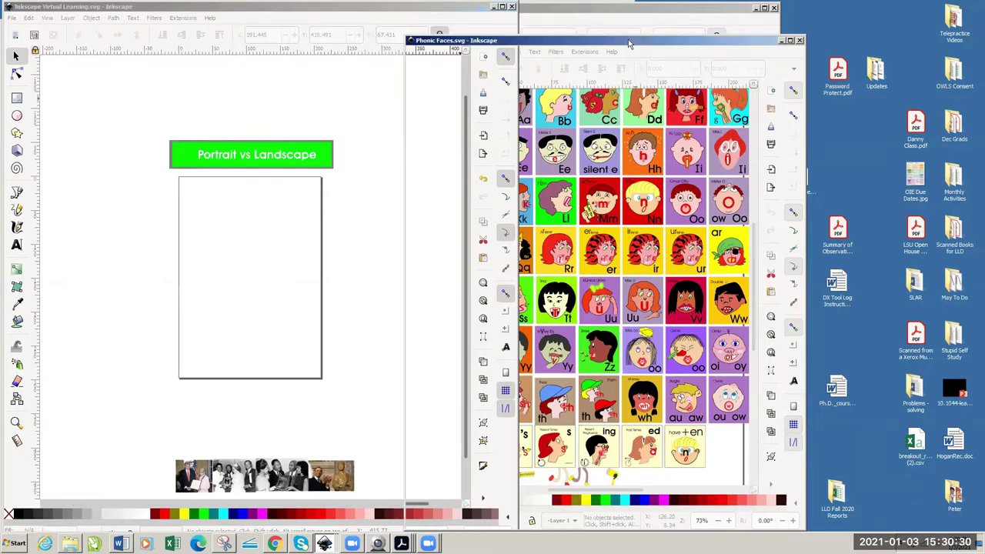
left_click_drag(628, 44, 727, 147)
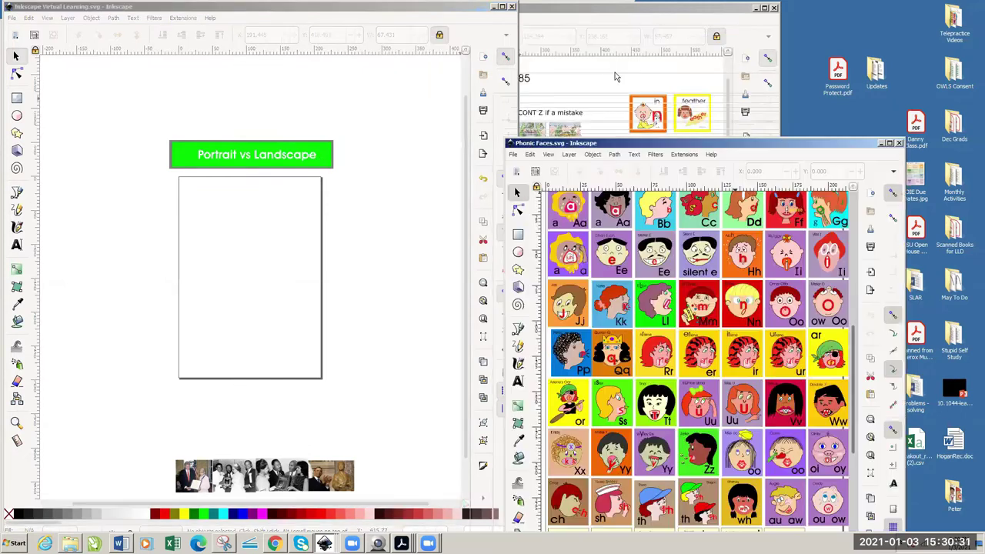
left_click(612, 10)
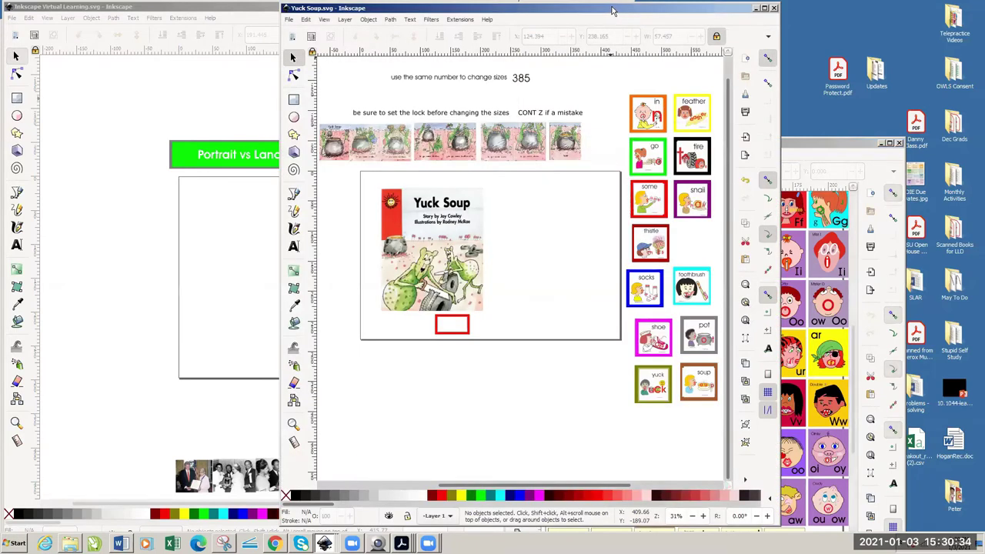
left_click_drag(612, 11, 814, 18)
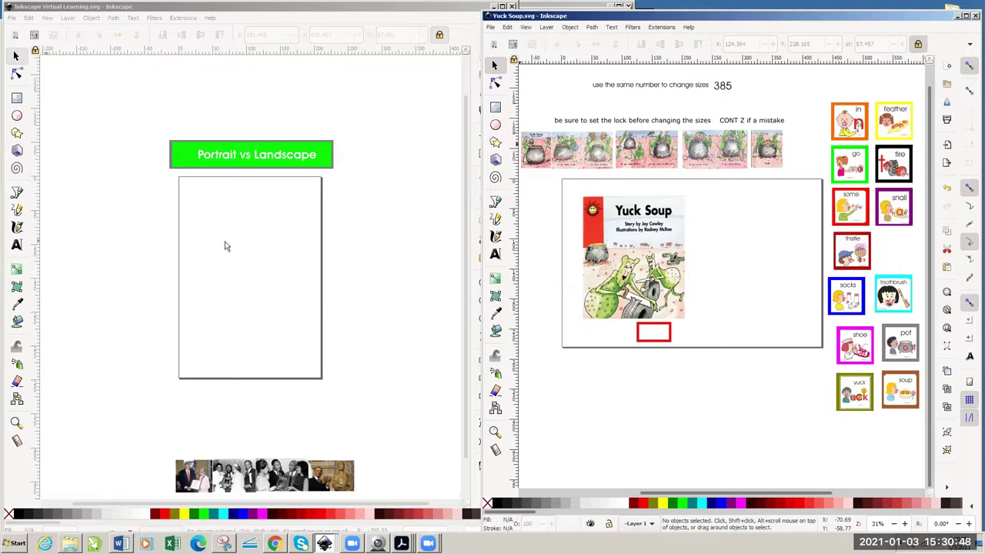
left_click(202, 235)
- In Document Properties, try Portrait then set the page back to Landscape
left_click(12, 19)
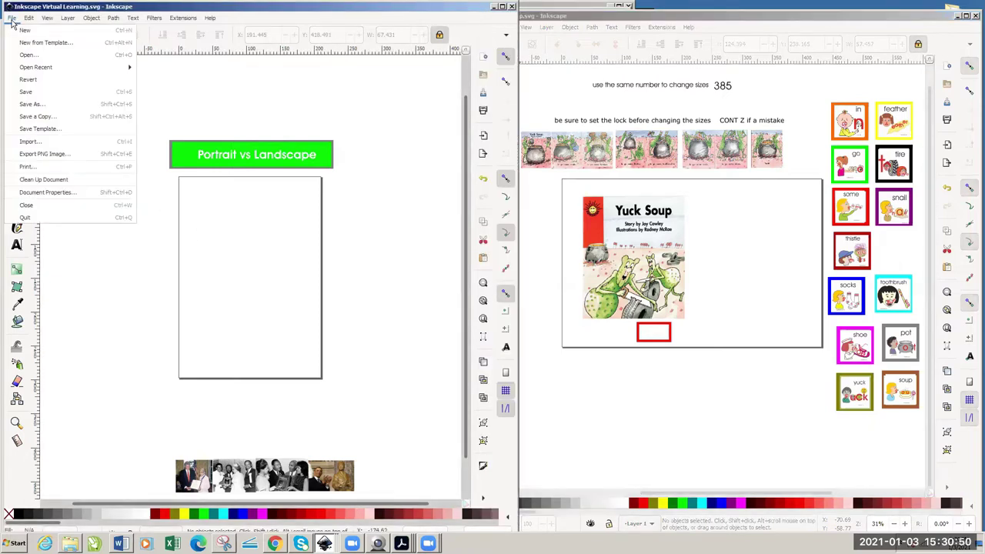
left_click(40, 193)
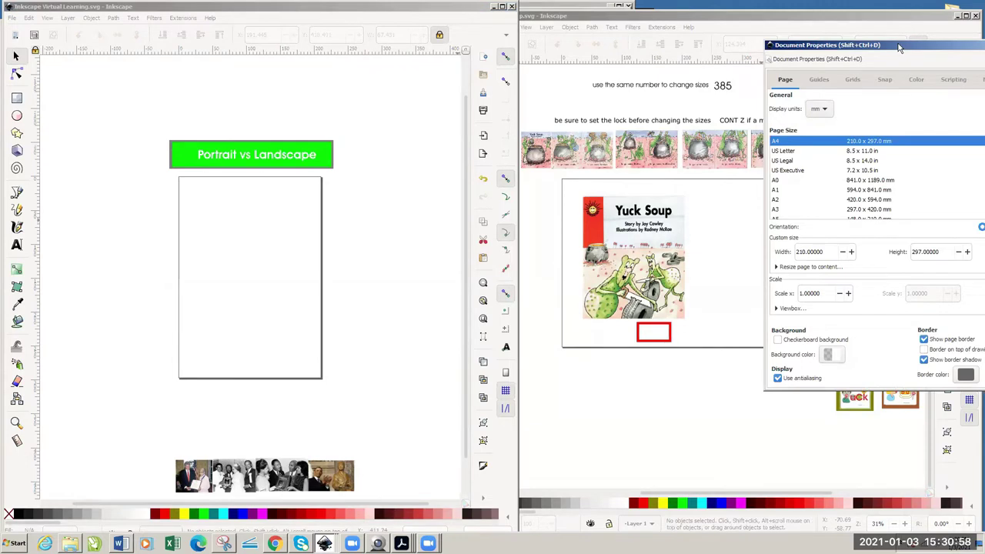
left_click_drag(899, 48, 522, 59)
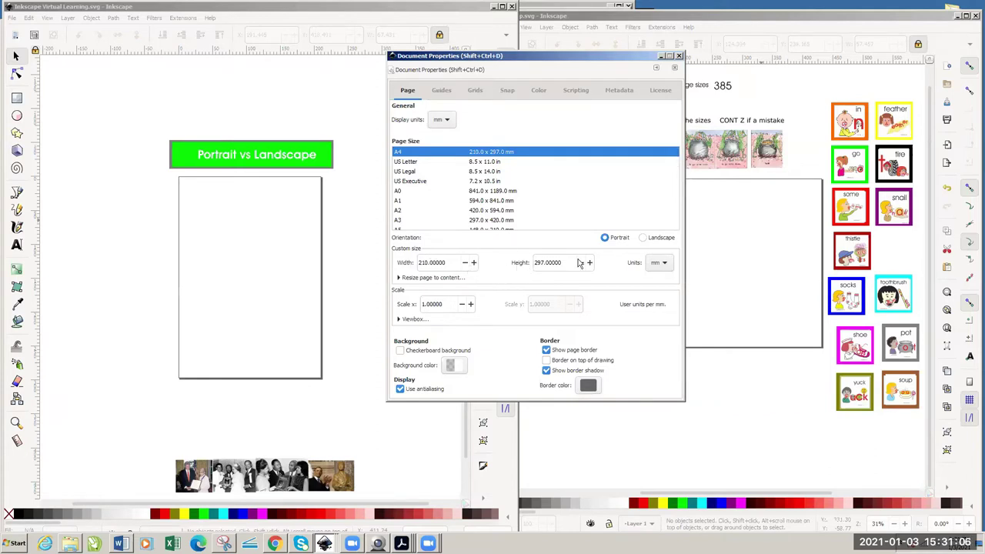
left_click(643, 237)
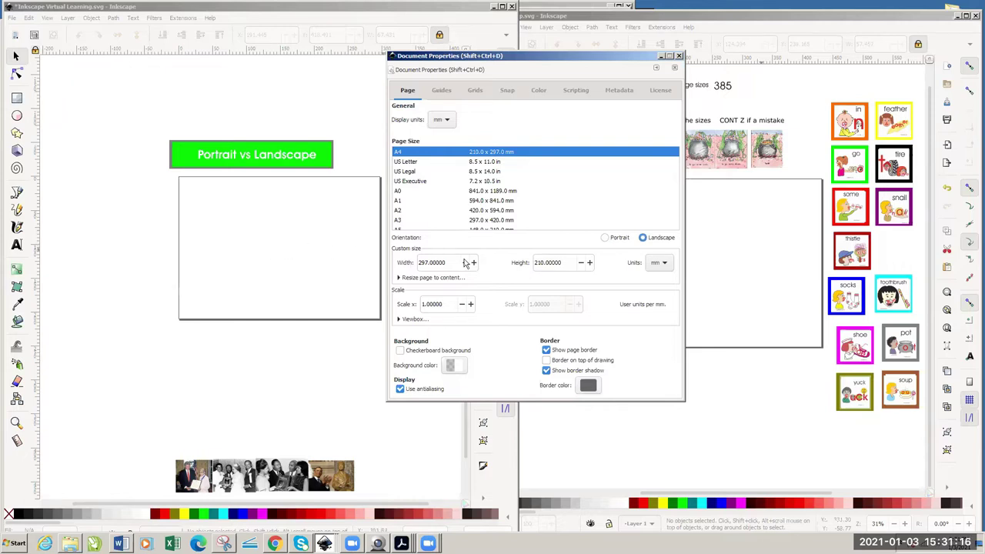
left_click(604, 237)
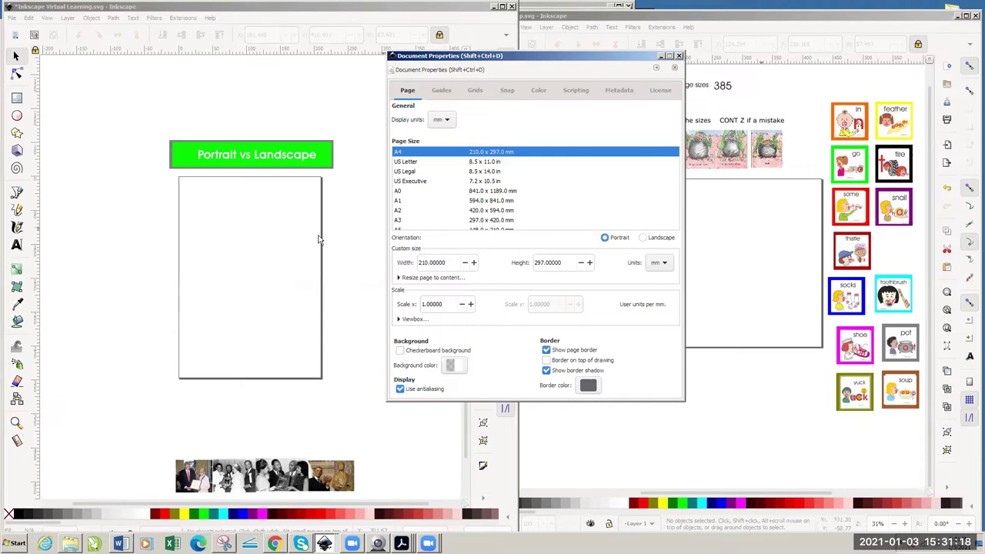
left_click(643, 240)
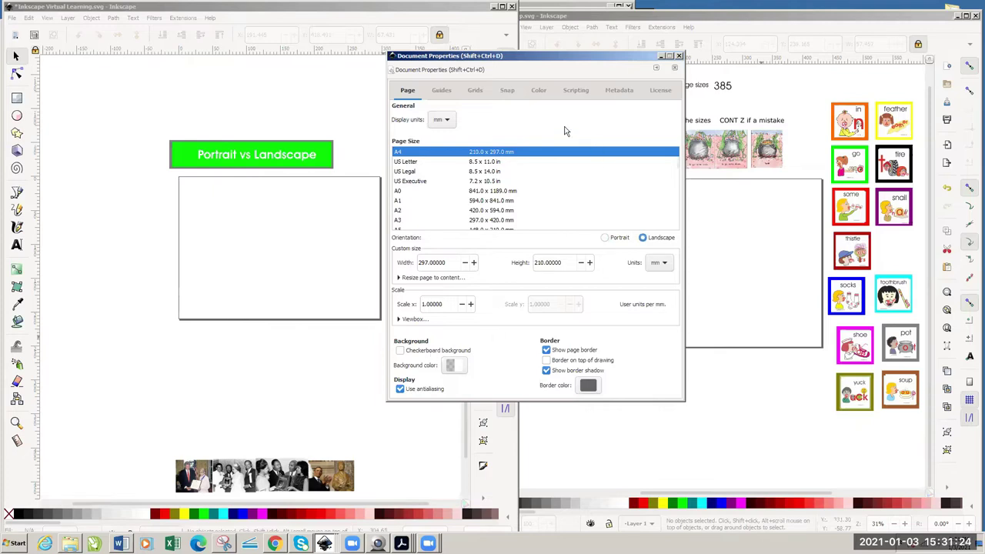
left_click(679, 56)
- Delete the green 'Portrait vs Landscape' banner from the page
left_click_drag(312, 159, 284, 119)
left_click(280, 119)
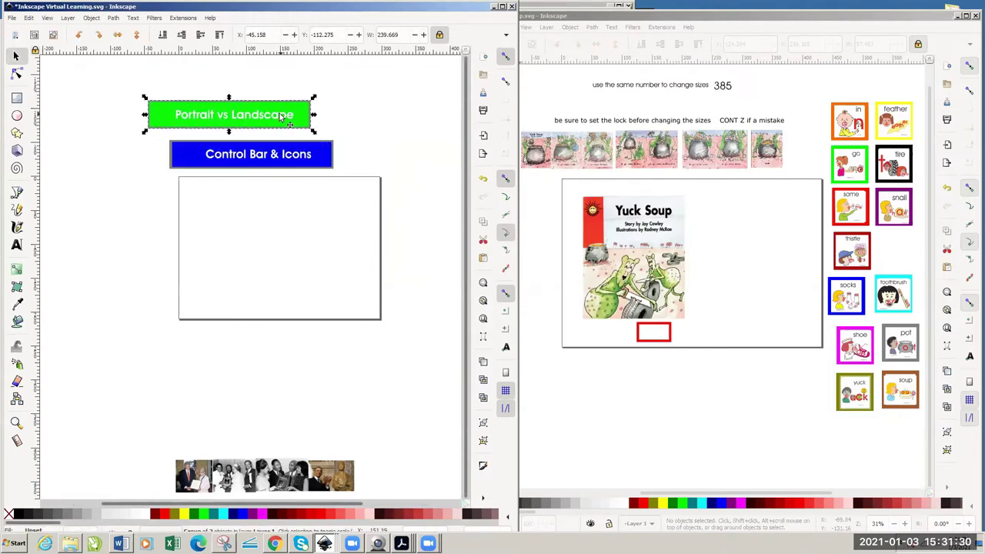
key("Delete")
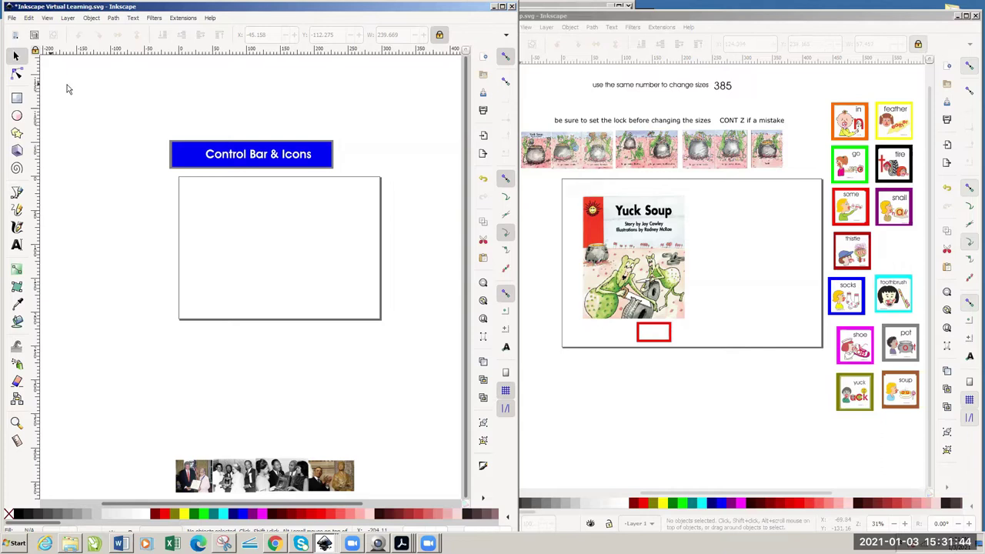
- Draw a small red square near the page's top-left with the Rectangle tool, then return to Selector
left_click(17, 98)
left_click_drag(186, 205, 207, 224)
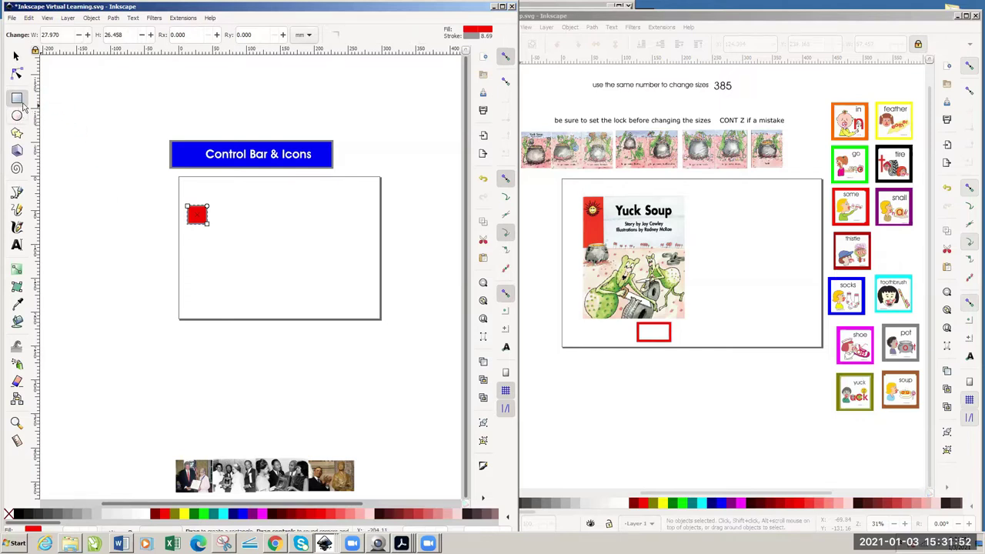
left_click(15, 56)
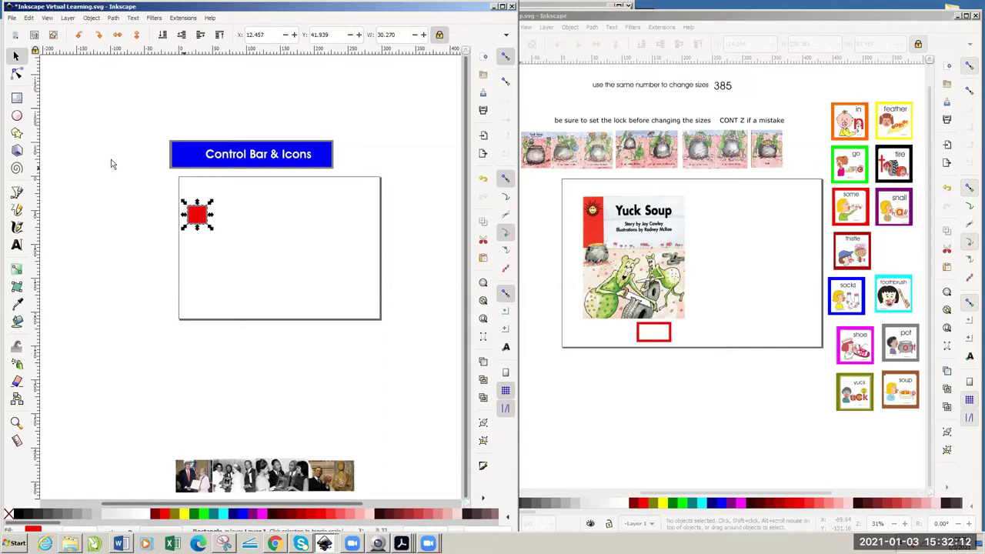
- Select the blue 'Control Bar & Icons' banner, then uncover and select the purple 'Pick Tool' banner
left_click(219, 159)
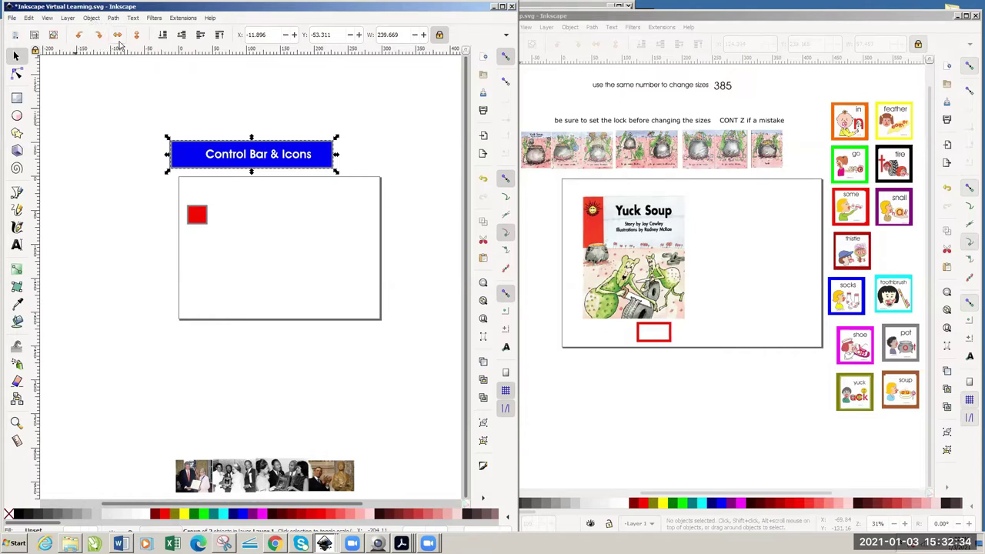
left_click(139, 171)
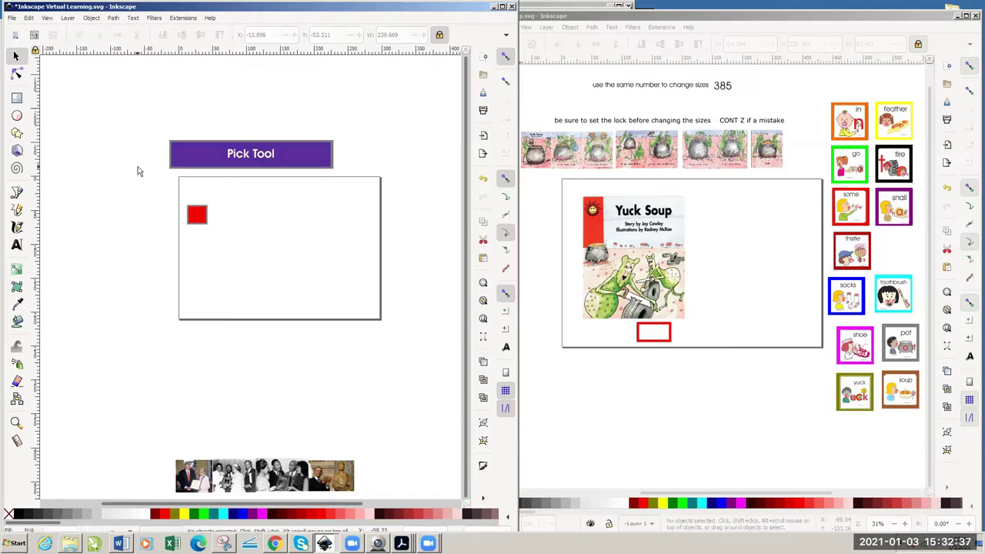
left_click(194, 163)
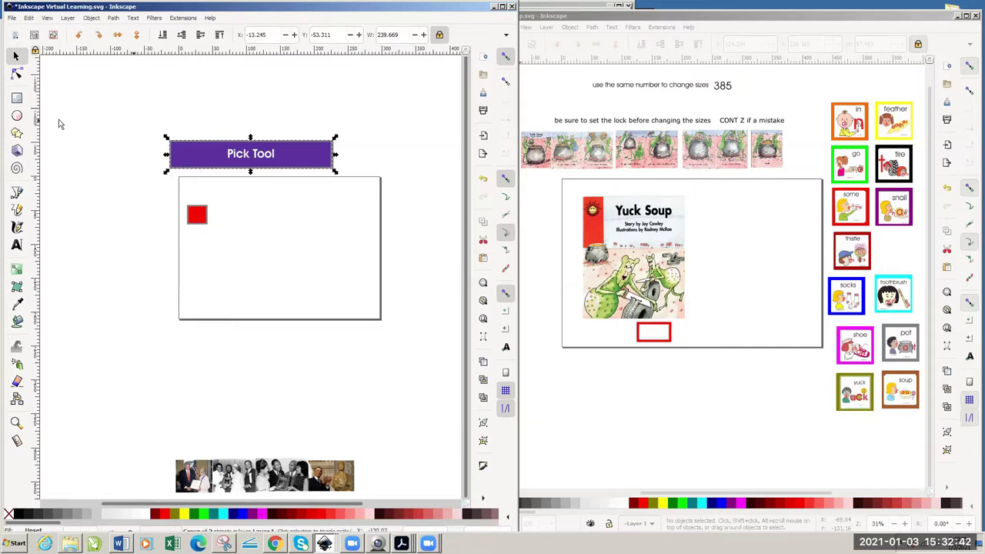
- Bring the Yuck Soup window forward, widen it, and rotate the cover image 90° counter-clockwise
left_click(541, 324)
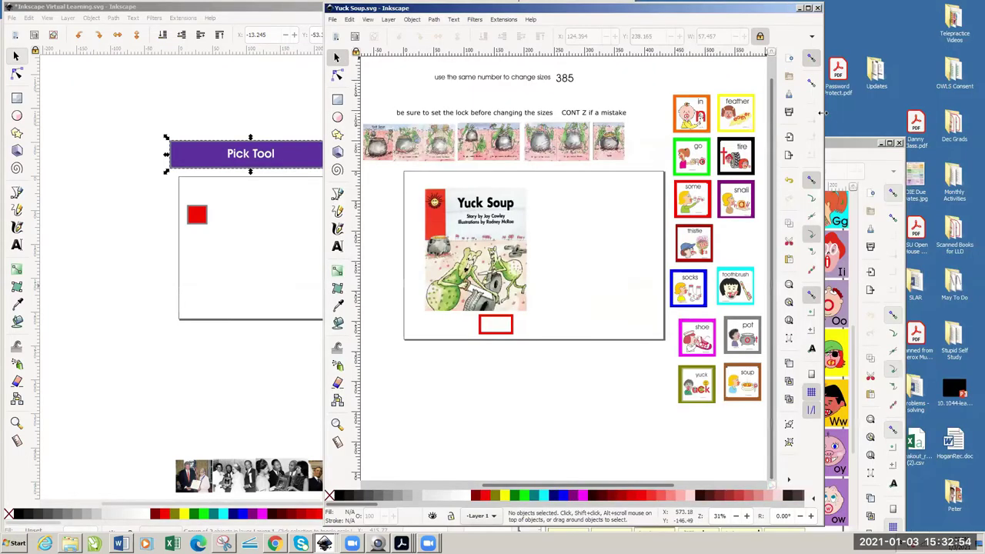
left_click_drag(821, 113, 976, 113)
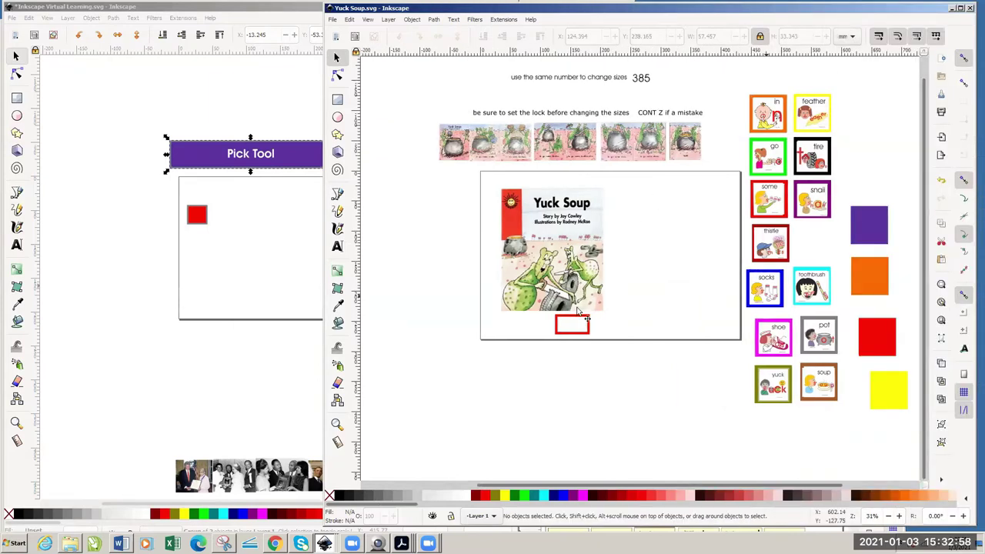
left_click(532, 225)
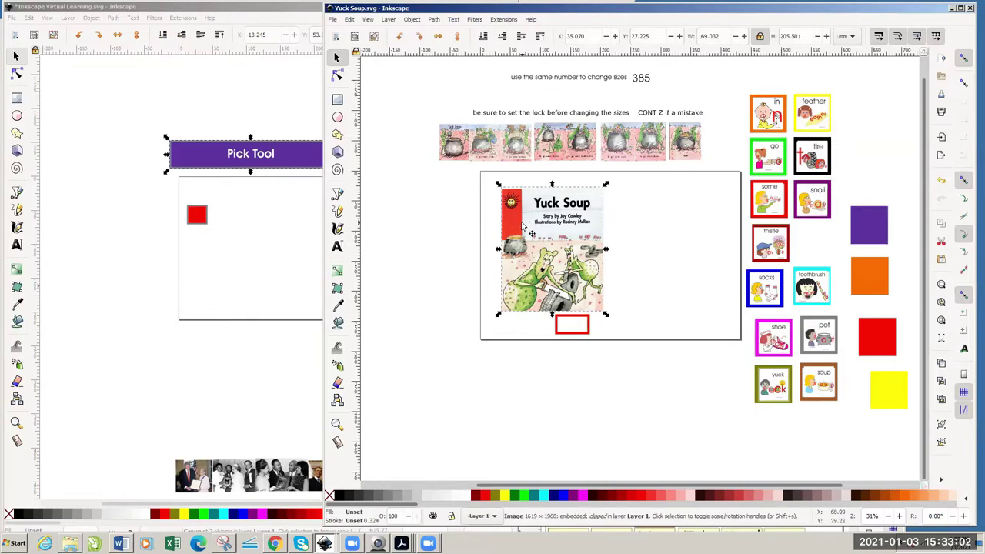
left_click(400, 40)
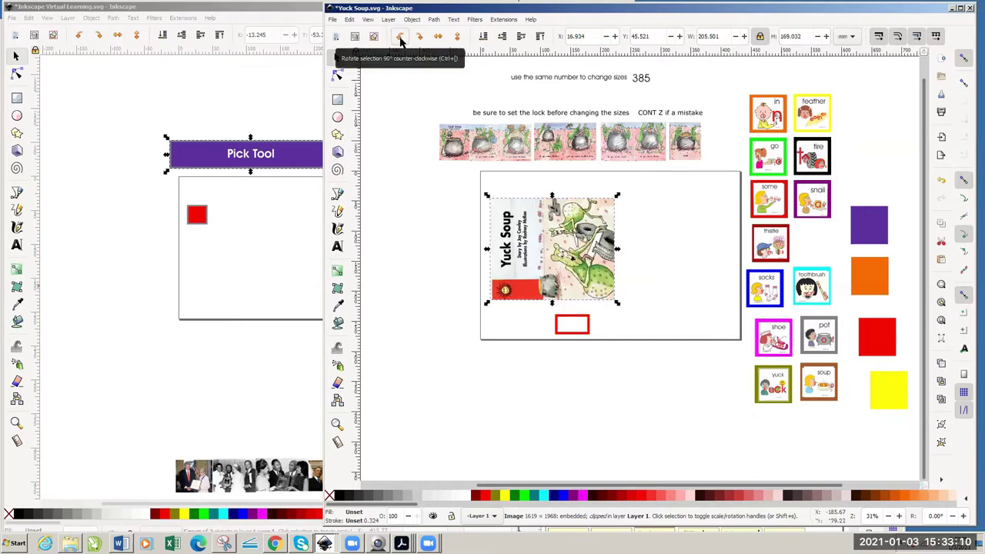
- Rotate the cover 90° clockwise and counter-clockwise, returning it upright
left_click(419, 40)
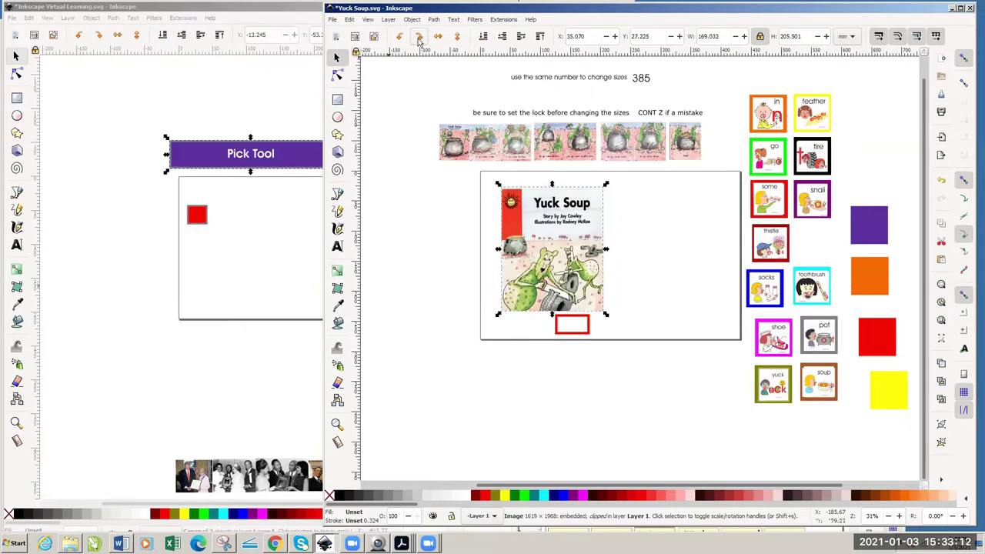
left_click(419, 40)
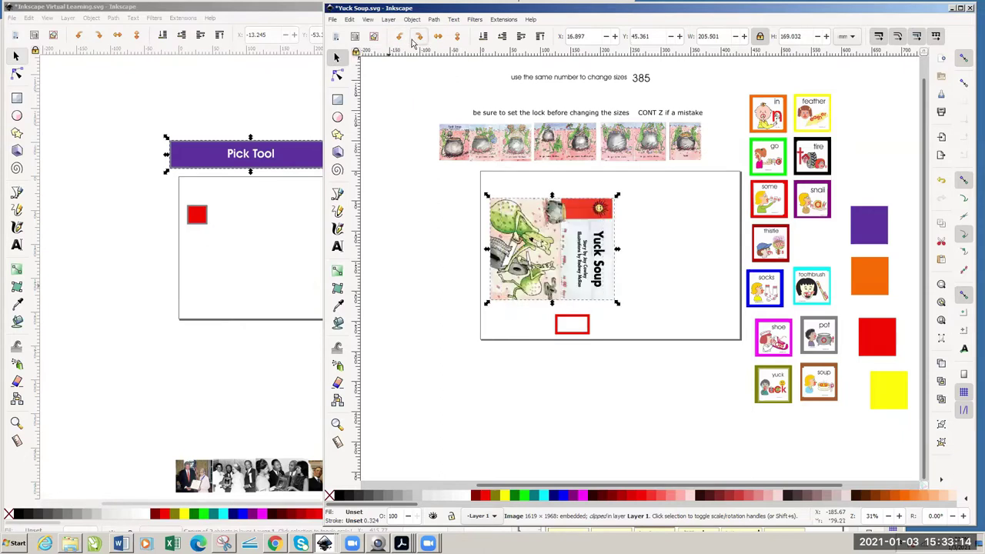
left_click(399, 38)
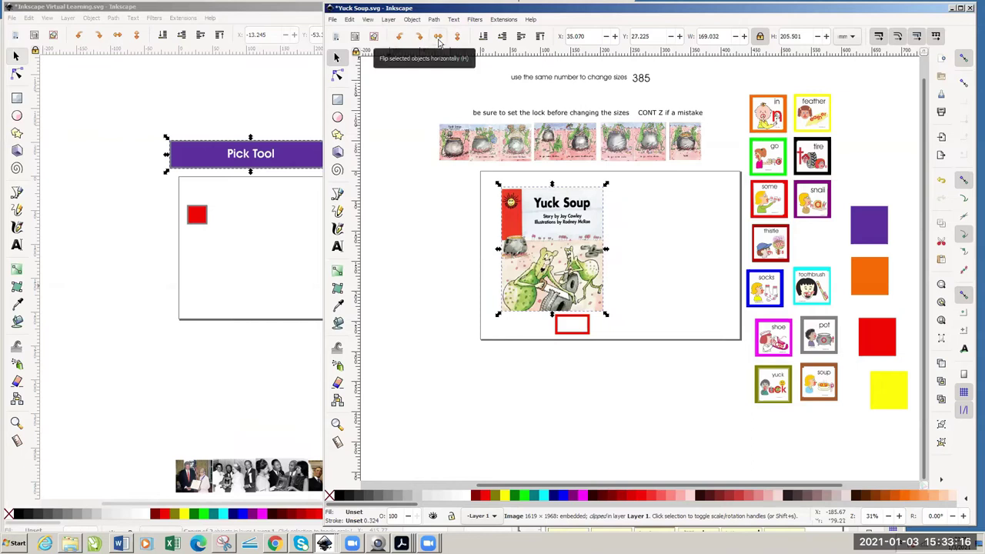
- Flip the cover horizontally and vertically, undoing each flip
left_click(438, 37)
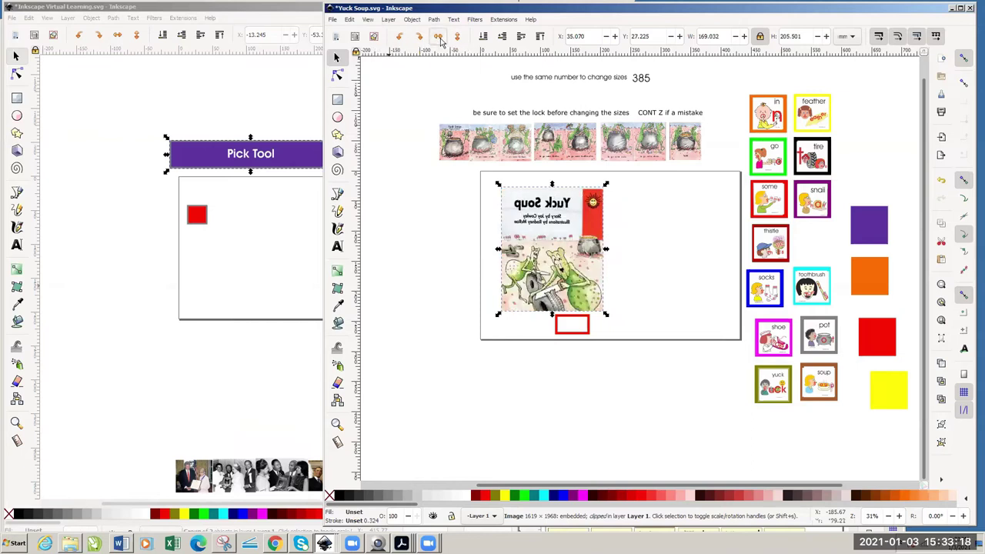
left_click(438, 38)
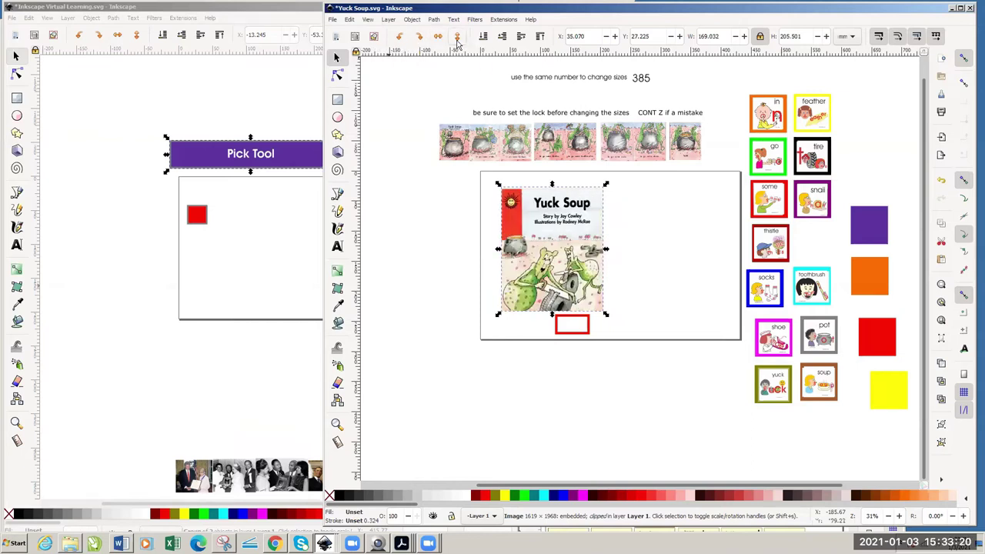
left_click(458, 38)
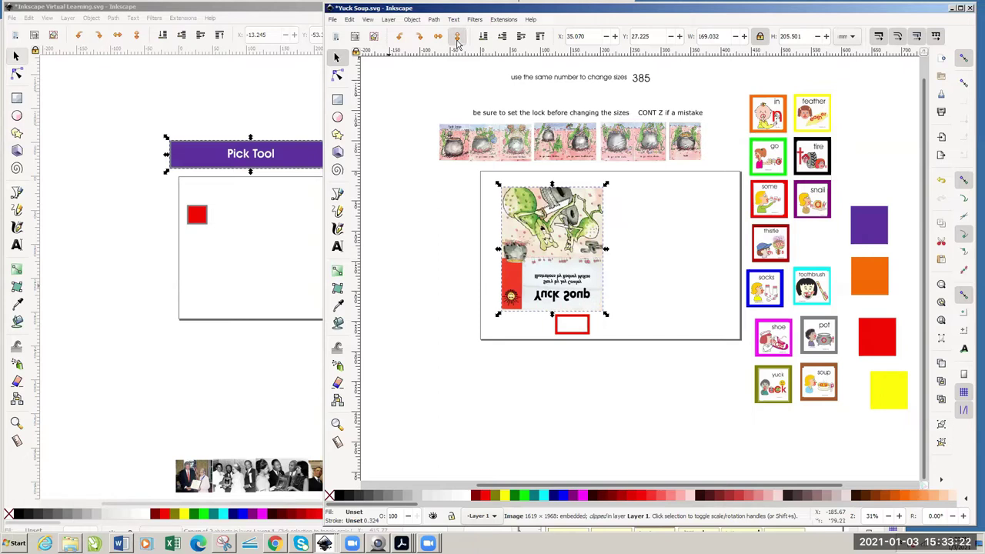
left_click(457, 38)
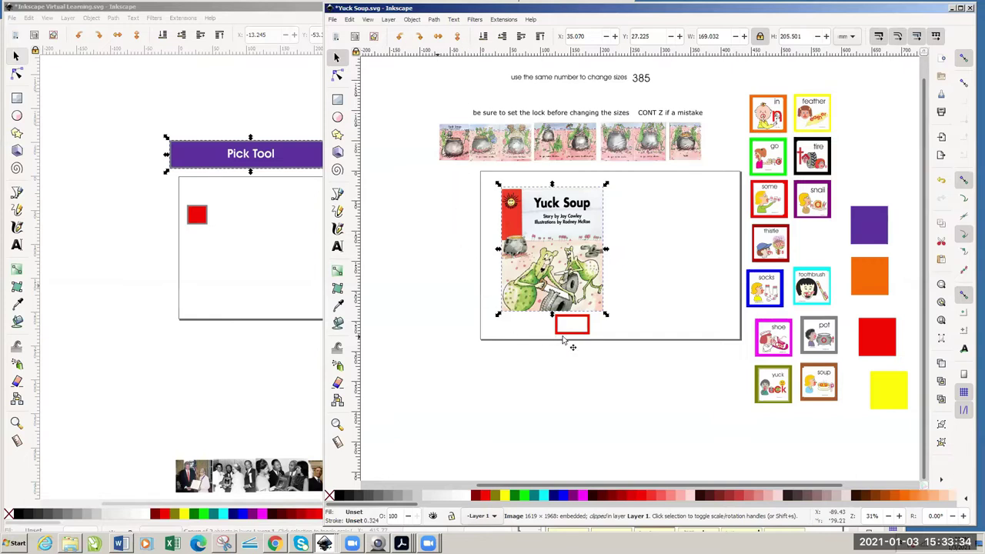
- Move the red outline rectangle onto the cover title and raise the cover image to the top
left_click_drag(575, 331, 545, 210)
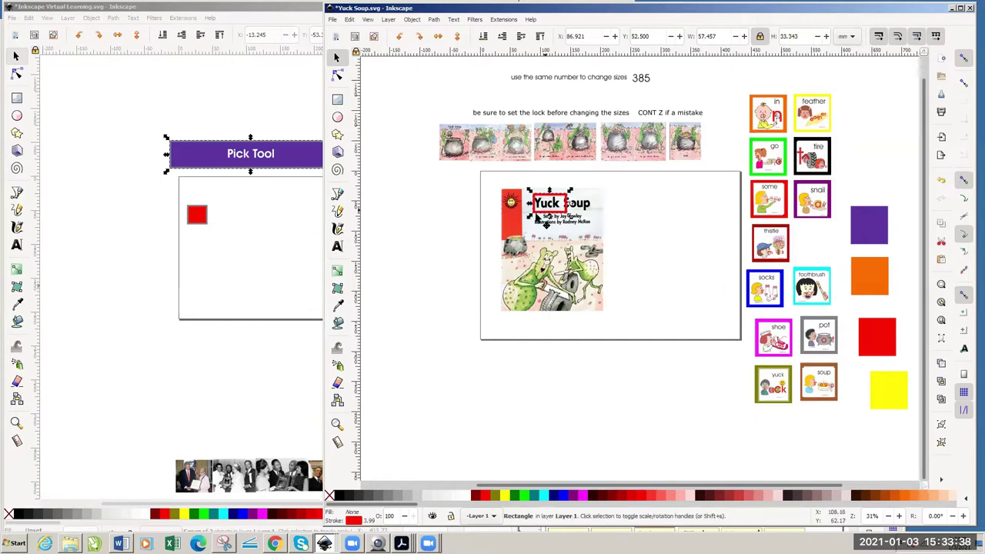
left_click(628, 282)
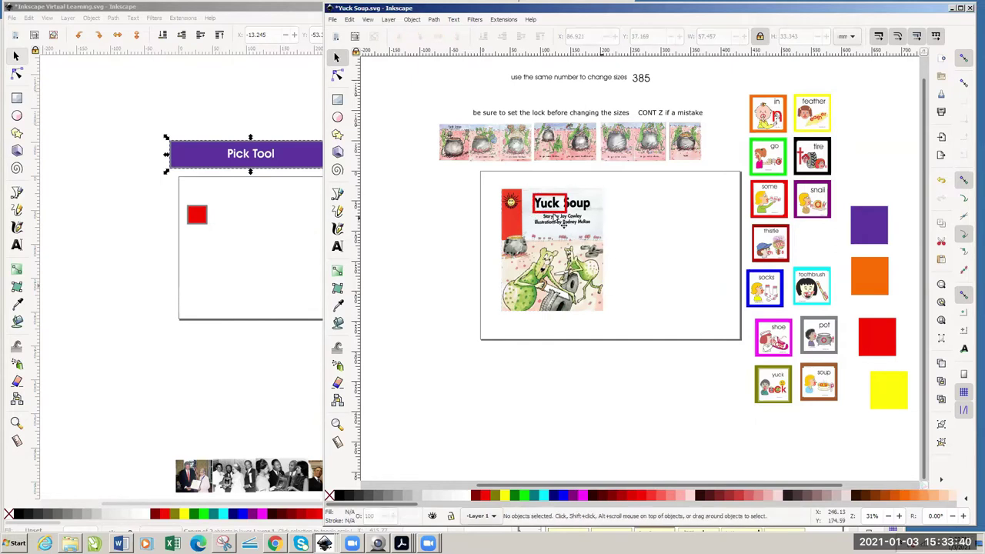
left_click_drag(551, 216, 548, 200)
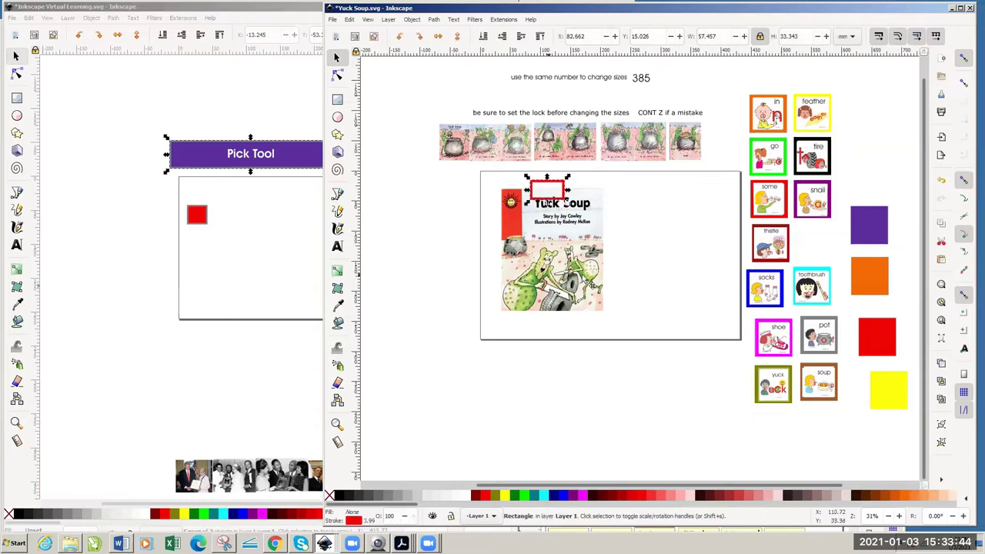
left_click(593, 286)
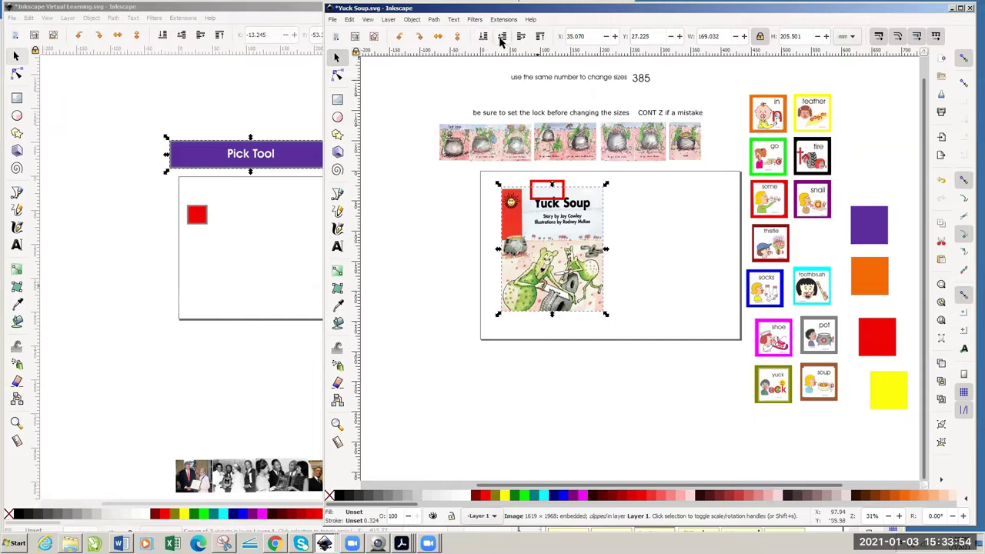
left_click(540, 39)
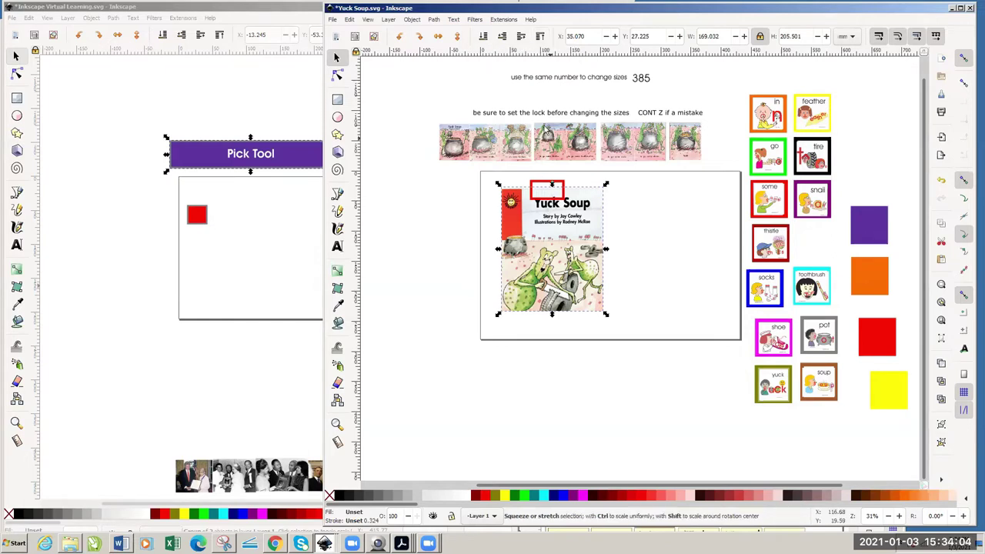
left_click(540, 38)
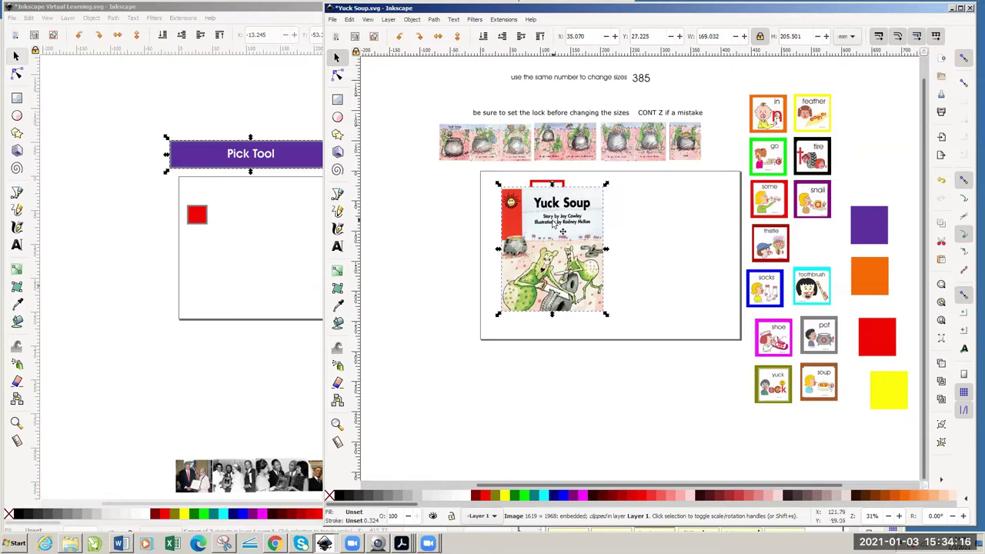
left_click_drag(562, 230, 562, 217)
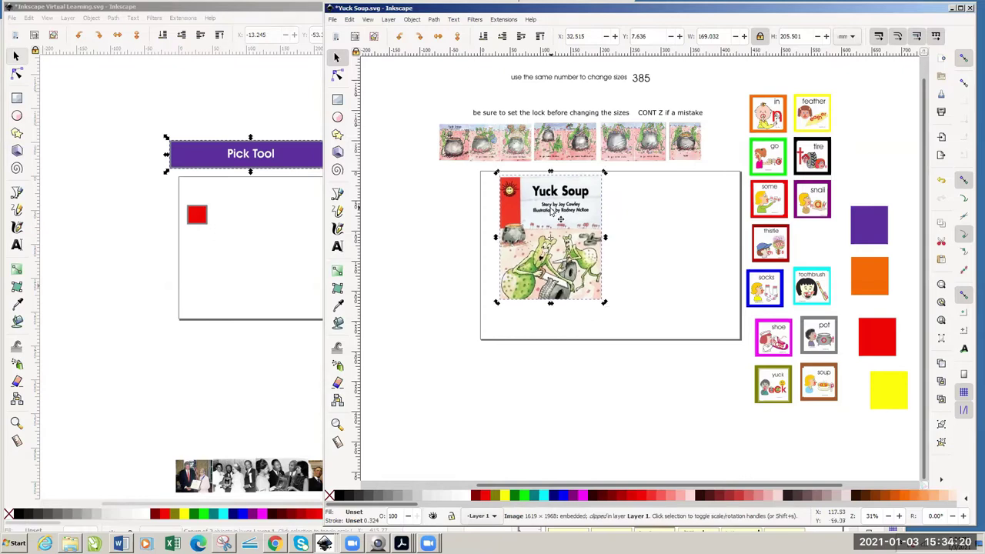
left_click_drag(551, 213, 553, 225)
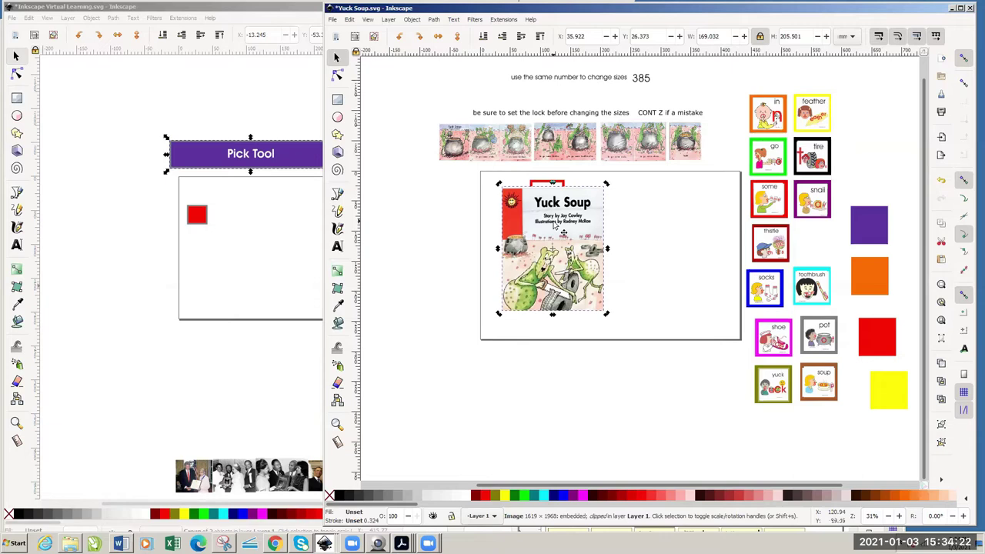
- Raise the red rectangle above the cover, frame 'Yuck' with it, and bring Virtual Learning forward
left_click(536, 184)
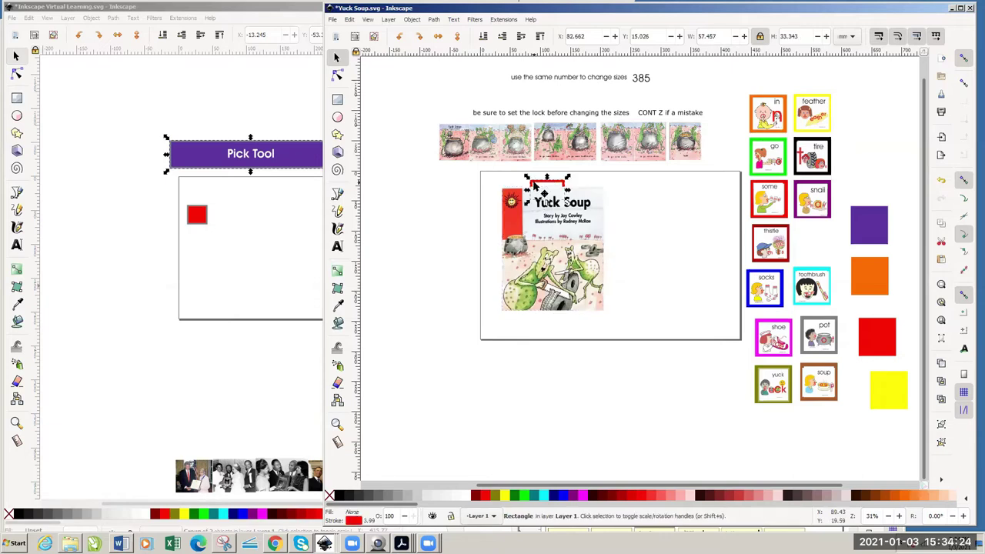
left_click(540, 37)
left_click_drag(556, 186, 546, 200)
left_click(545, 201)
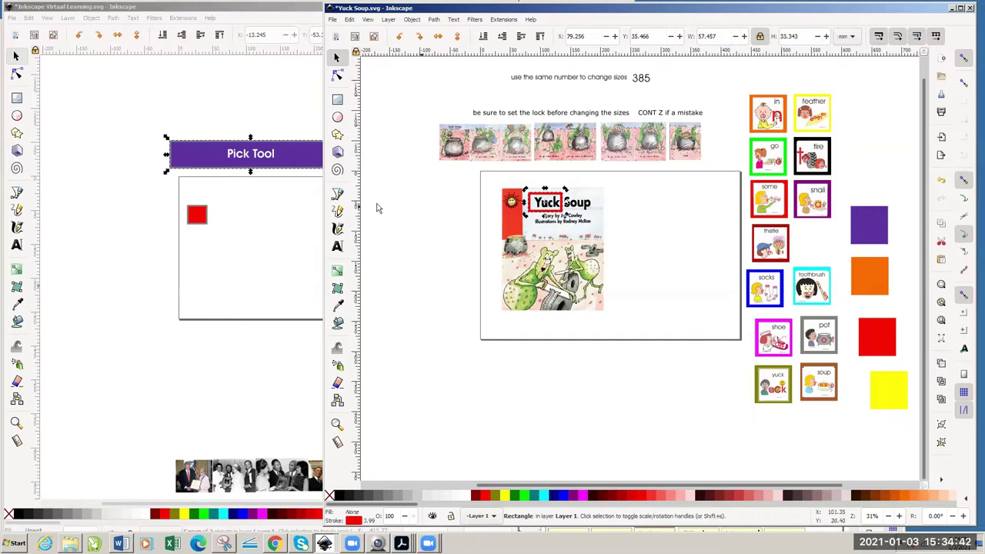
mouse_move(299, 166)
left_mouse_down()
mouse_move(288, 120)
mouse_move(300, 152)
left_mouse_up()
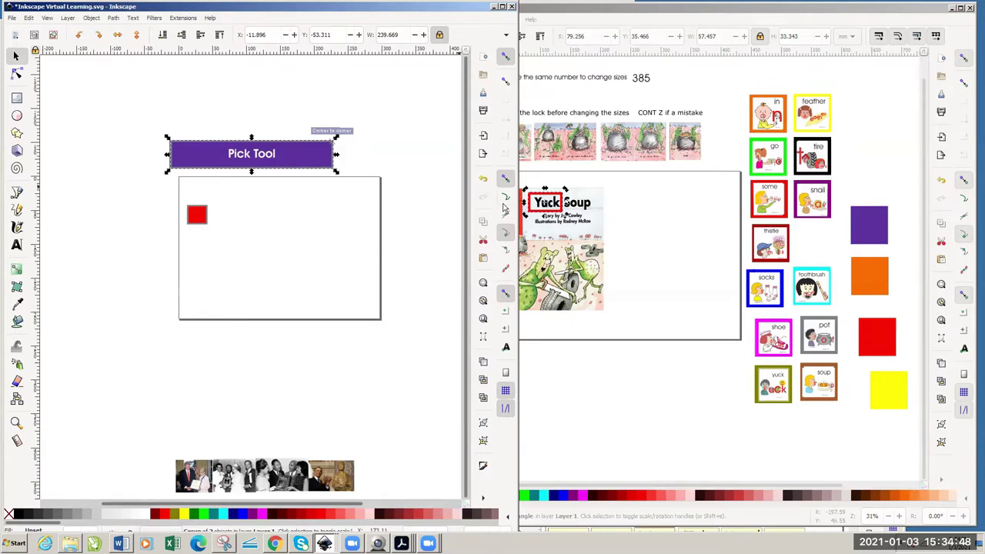
- Scale, tilt and stretch the red box to 63.633 × 38.599 mm around 'Yuck'
left_click(622, 233)
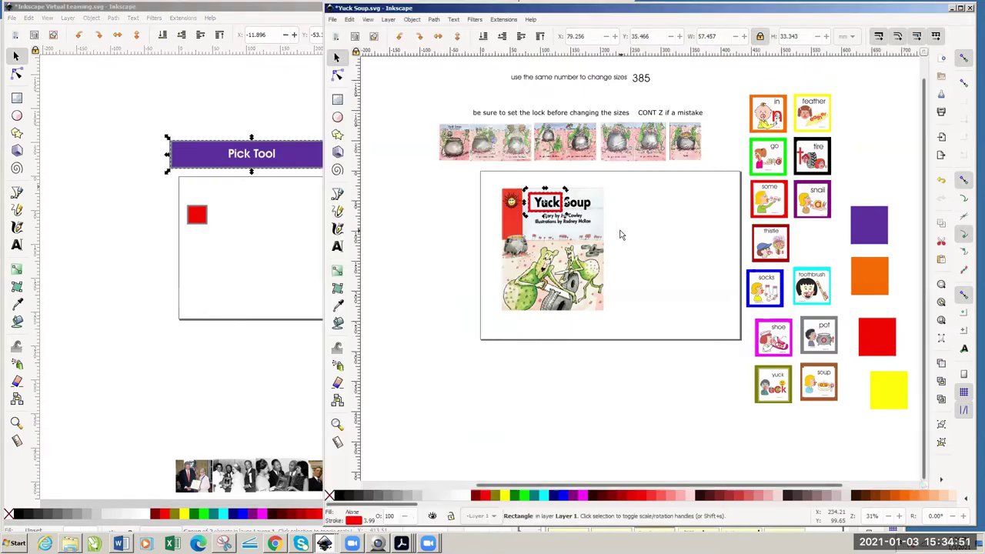
left_click(548, 222)
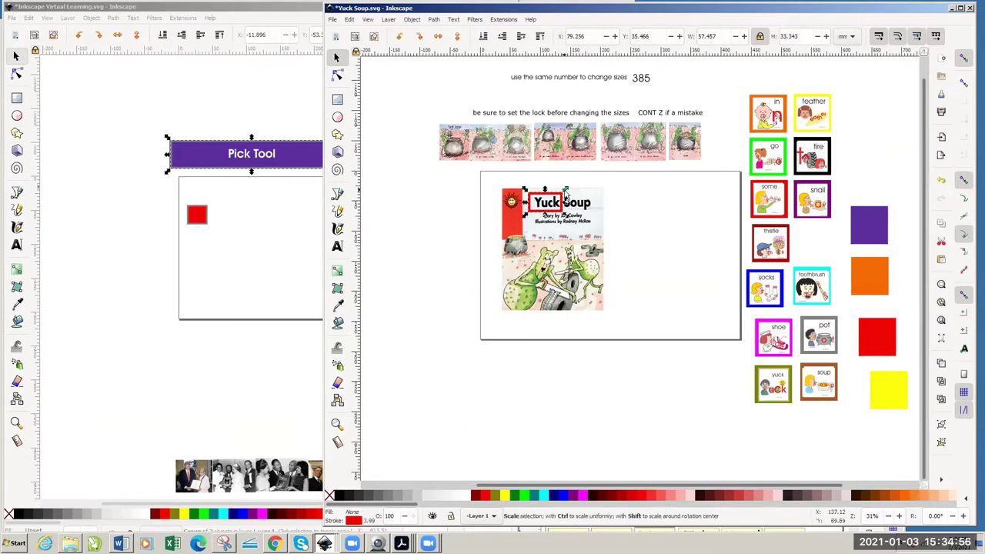
mouse_move(565, 191)
left_mouse_down()
mouse_move(605, 171)
mouse_move(580, 190)
left_mouse_up()
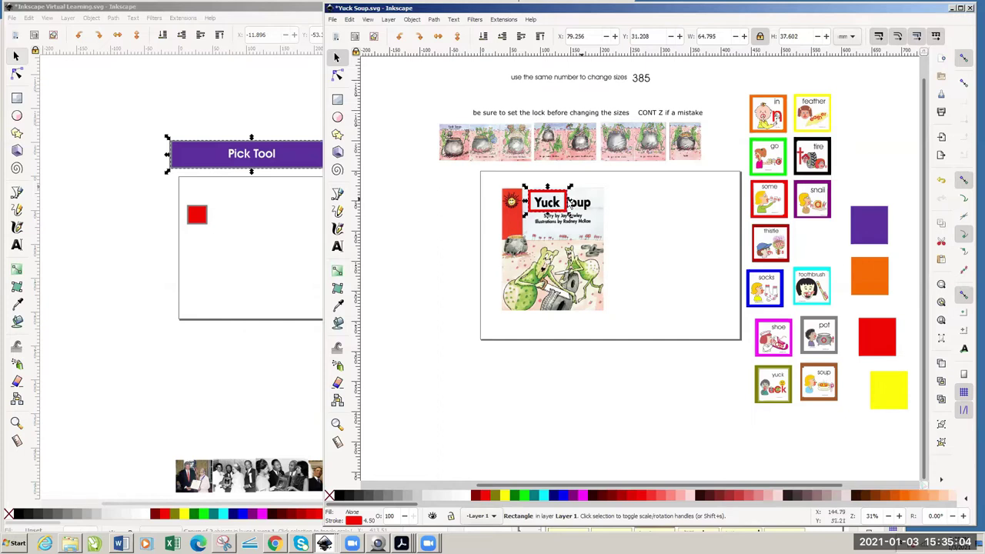
left_click(570, 202)
mouse_move(570, 187)
left_mouse_down()
mouse_move(564, 213)
mouse_move(547, 205)
mouse_move(573, 187)
mouse_move(575, 196)
left_mouse_up()
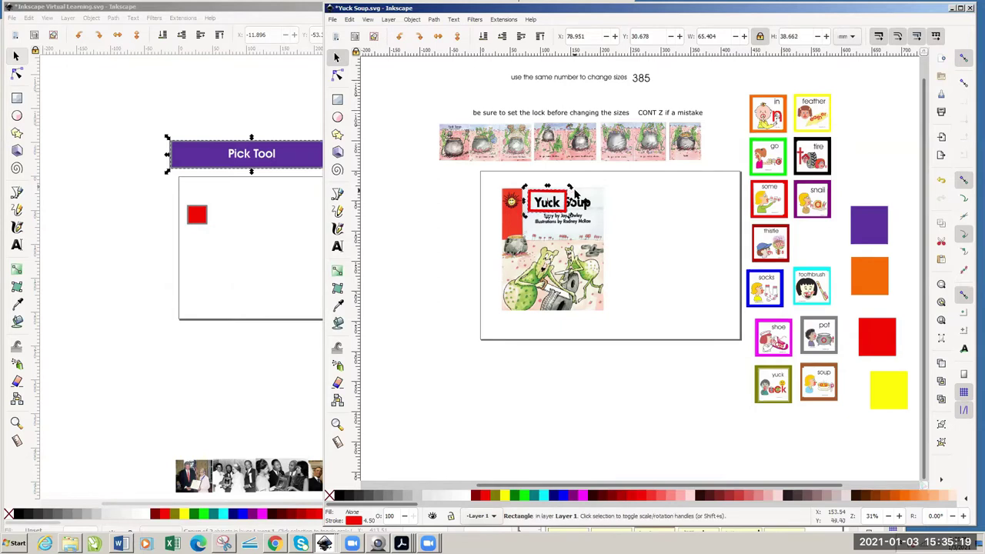
left_click(634, 223)
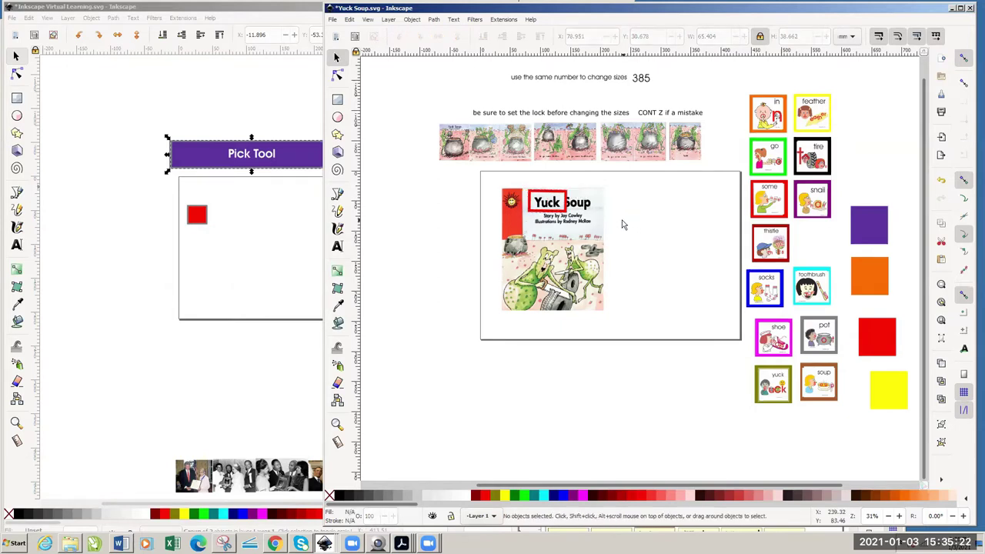
left_click(568, 209)
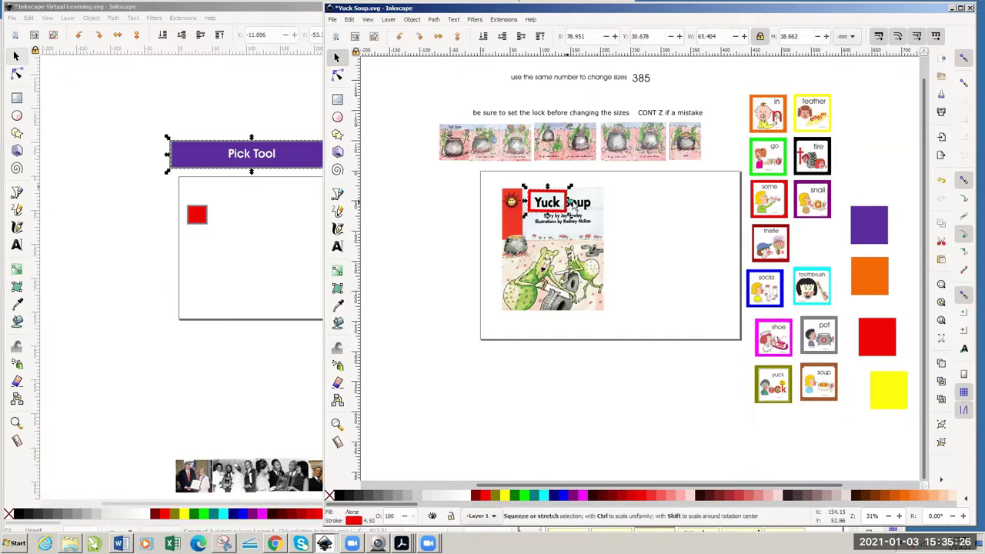
left_click_drag(571, 203, 565, 204)
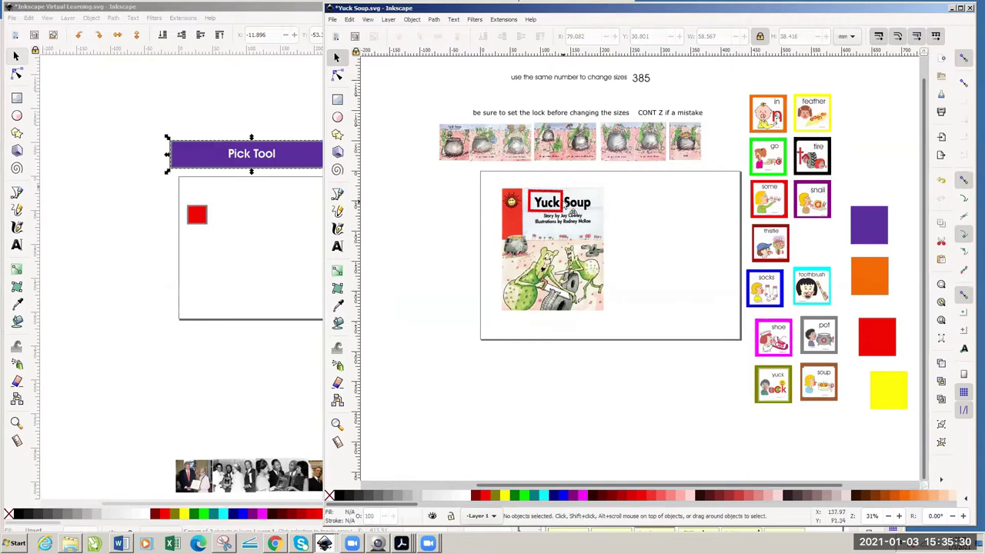
left_click(567, 206)
mouse_move(567, 203)
left_mouse_down()
mouse_move(607, 208)
mouse_move(569, 206)
left_mouse_up()
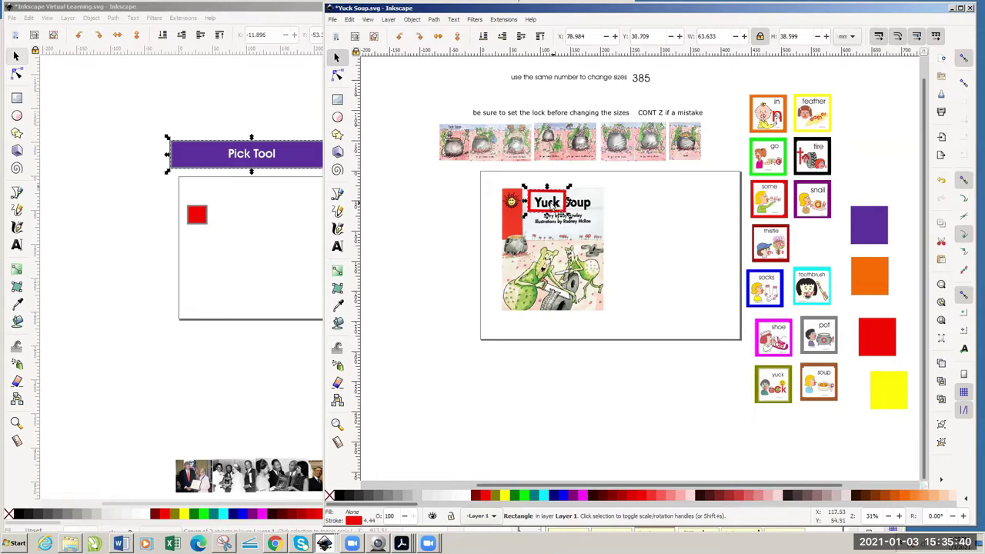
- With the W/H lock on, resize the cover image to about 151.5 mm wide, then return to Virtual Learning
left_click(759, 38)
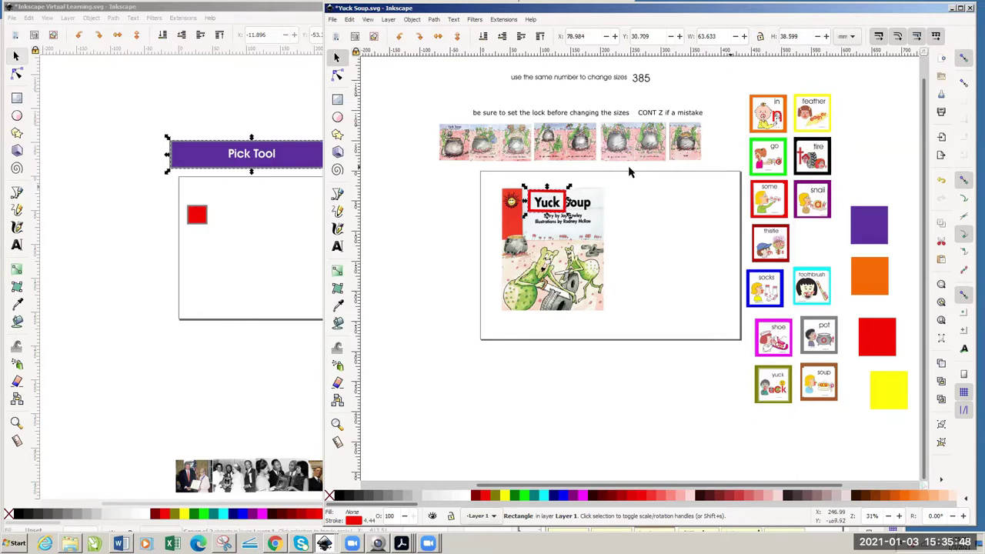
left_click(593, 226)
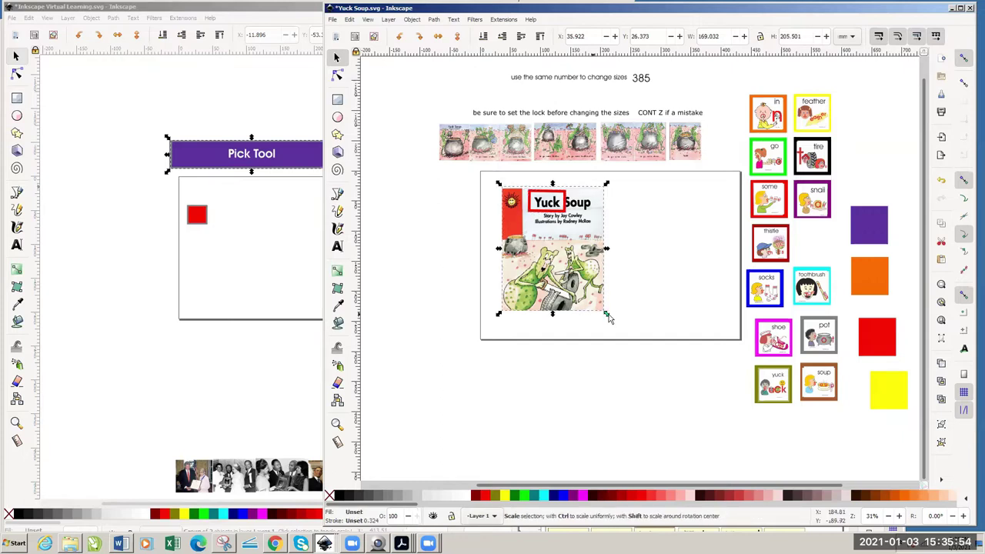
mouse_move(613, 319)
left_mouse_down()
mouse_move(637, 315)
mouse_move(659, 330)
mouse_move(631, 321)
mouse_move(638, 334)
mouse_move(662, 337)
mouse_move(656, 311)
mouse_move(615, 323)
mouse_move(660, 336)
mouse_move(631, 346)
mouse_move(672, 331)
mouse_move(686, 282)
mouse_move(696, 292)
mouse_move(663, 293)
mouse_move(646, 329)
mouse_move(680, 309)
mouse_move(627, 301)
mouse_move(624, 313)
mouse_move(644, 308)
mouse_move(605, 303)
left_mouse_up()
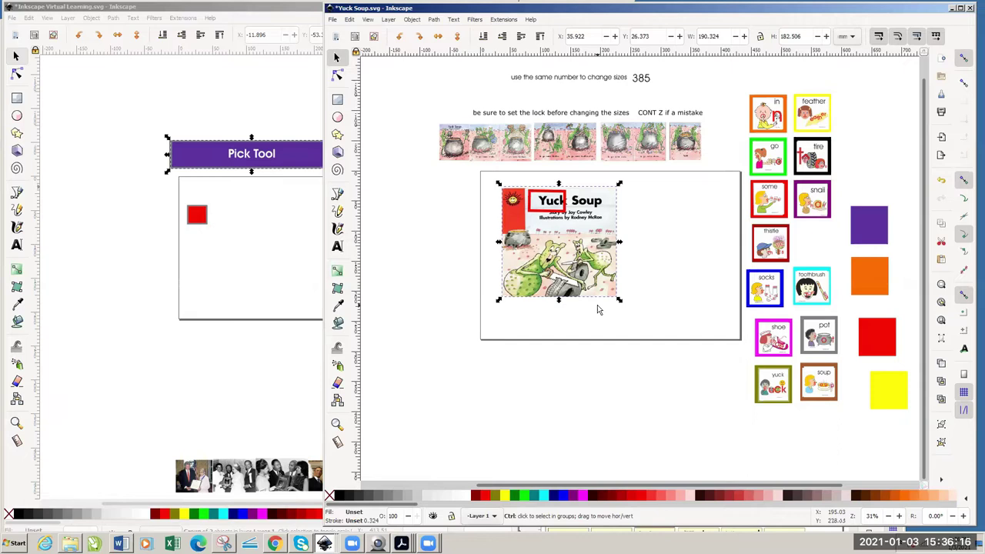
left_click_drag(621, 300, 606, 314)
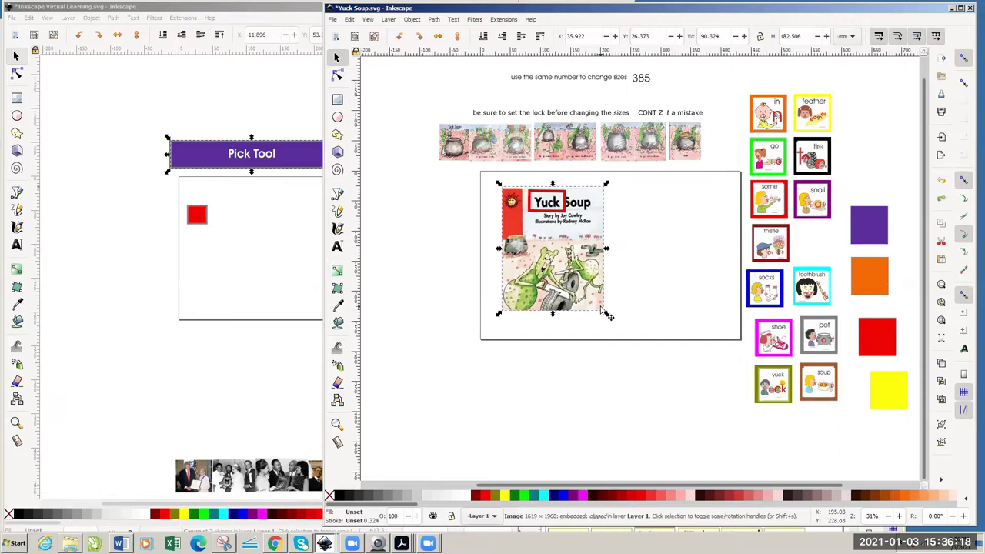
left_click(760, 37)
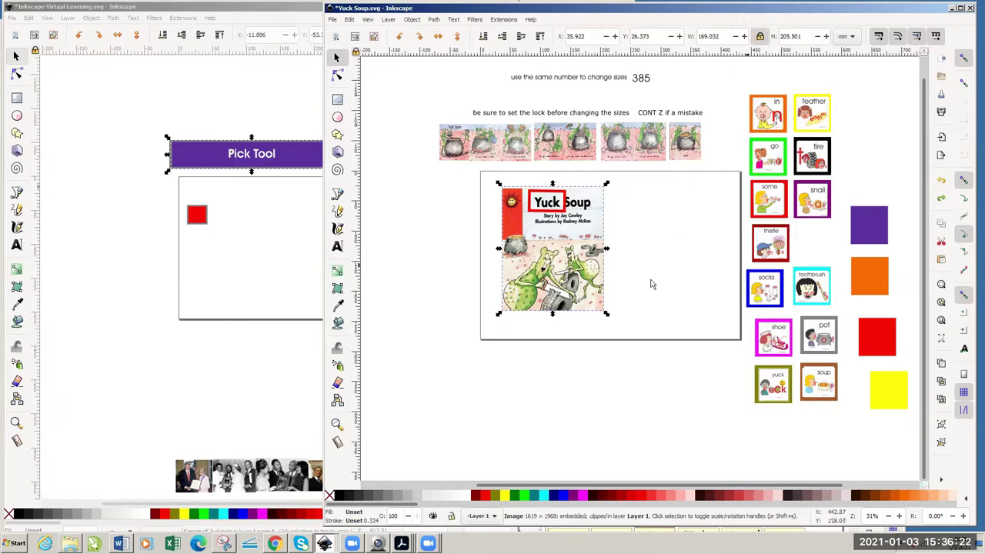
left_click_drag(607, 315, 630, 304)
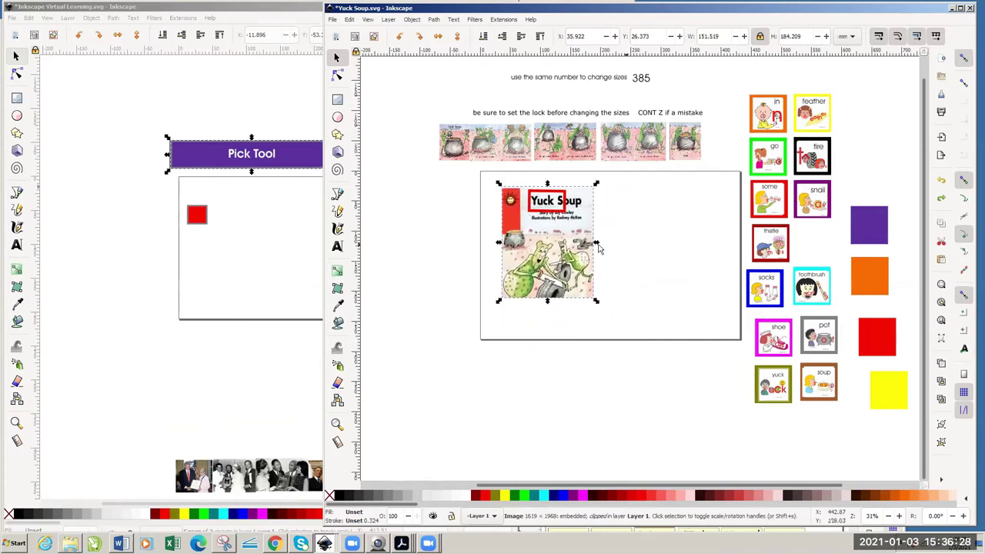
mouse_move(599, 248)
left_mouse_down()
mouse_move(667, 257)
mouse_move(597, 255)
left_mouse_up()
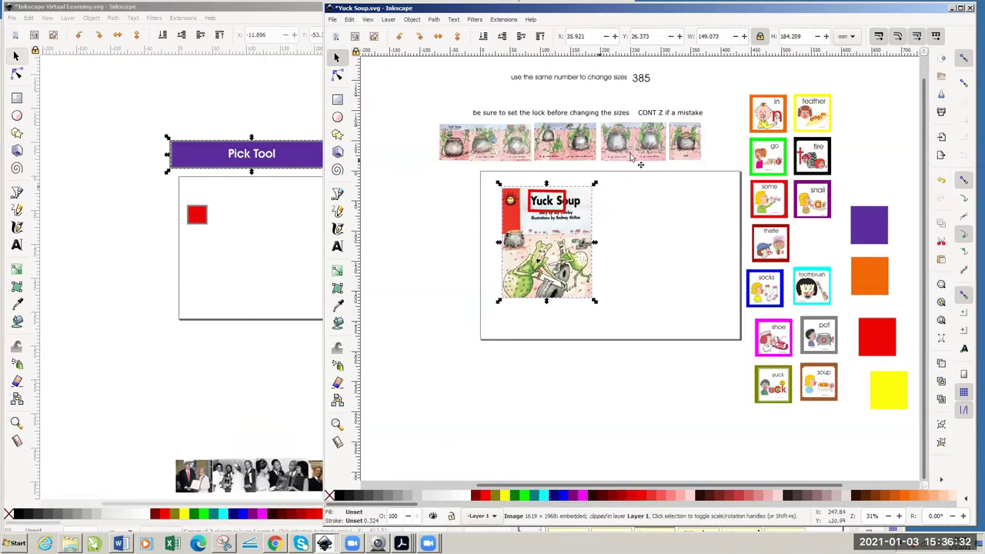
key("ctrl+z")
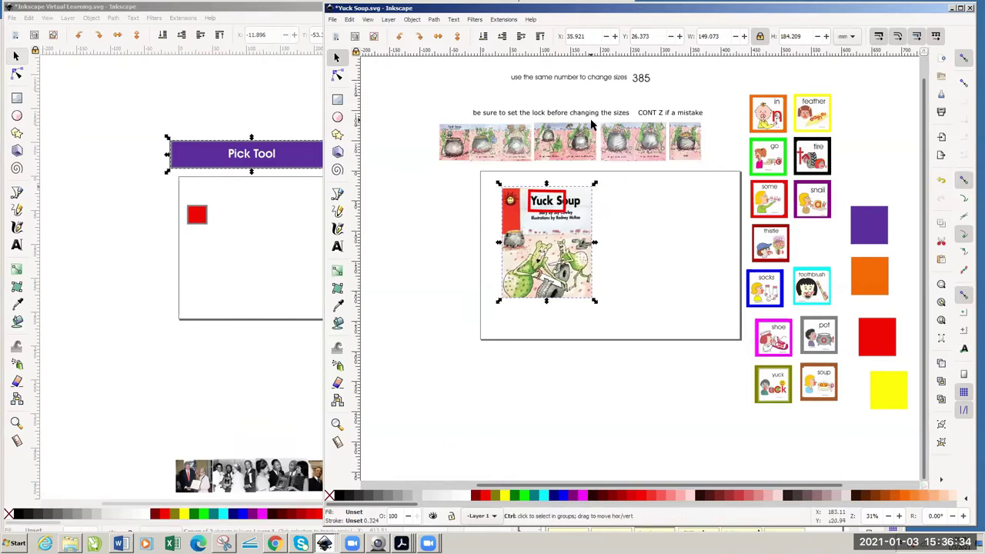
key("ctrl+z")
left_click(655, 235)
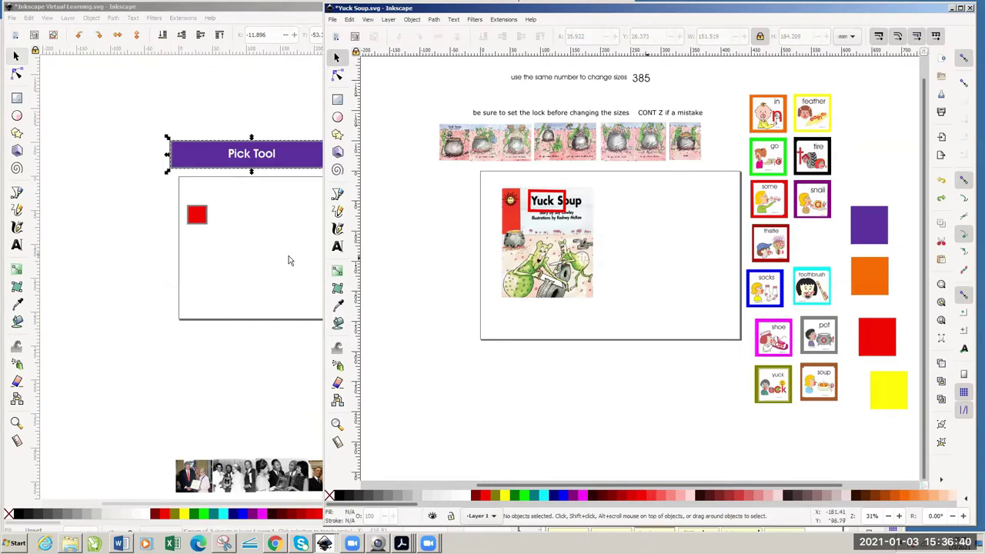
left_click(270, 269)
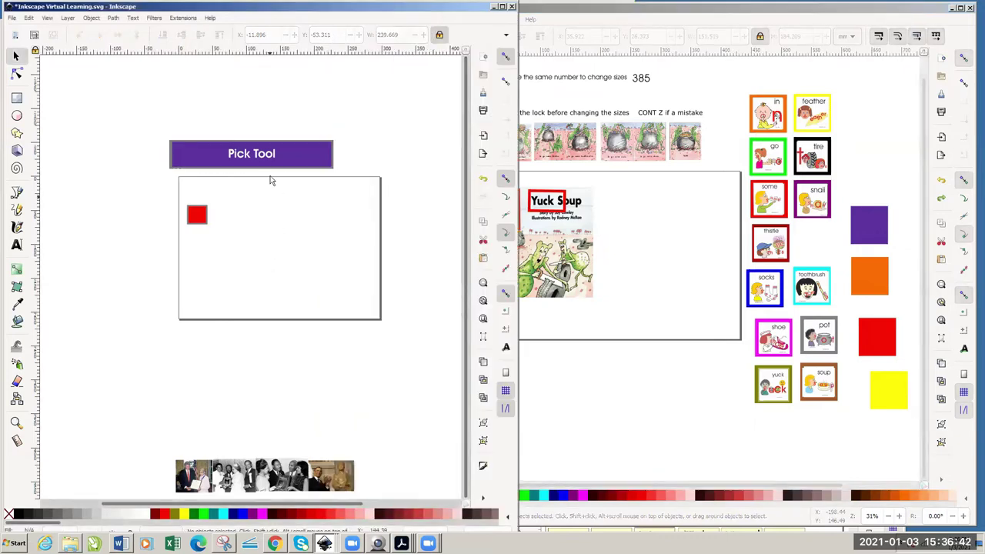
- Delete the purple 'Pick Tool' label to reveal 'Change Size (lock)', then reselect the Yuck Soup cover
left_click(274, 155)
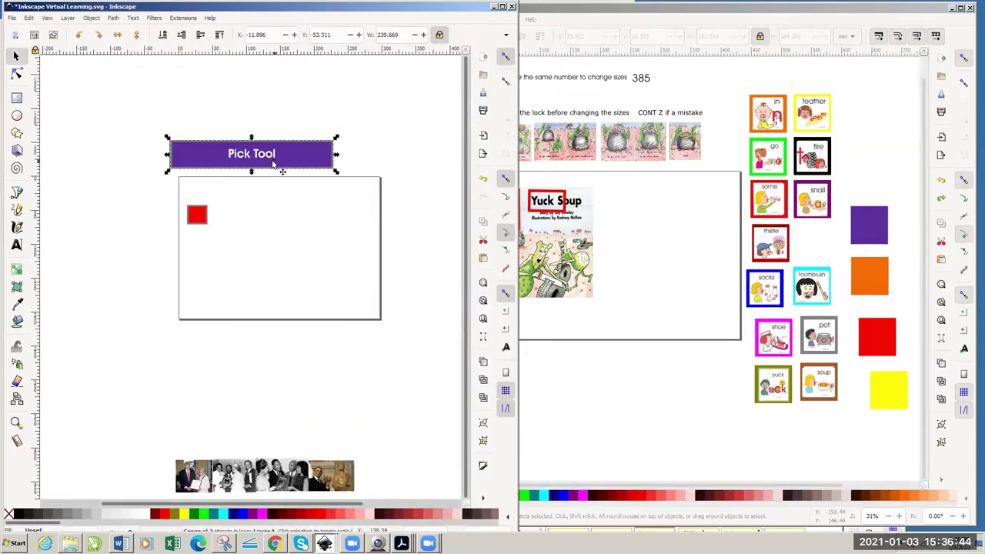
key("Delete")
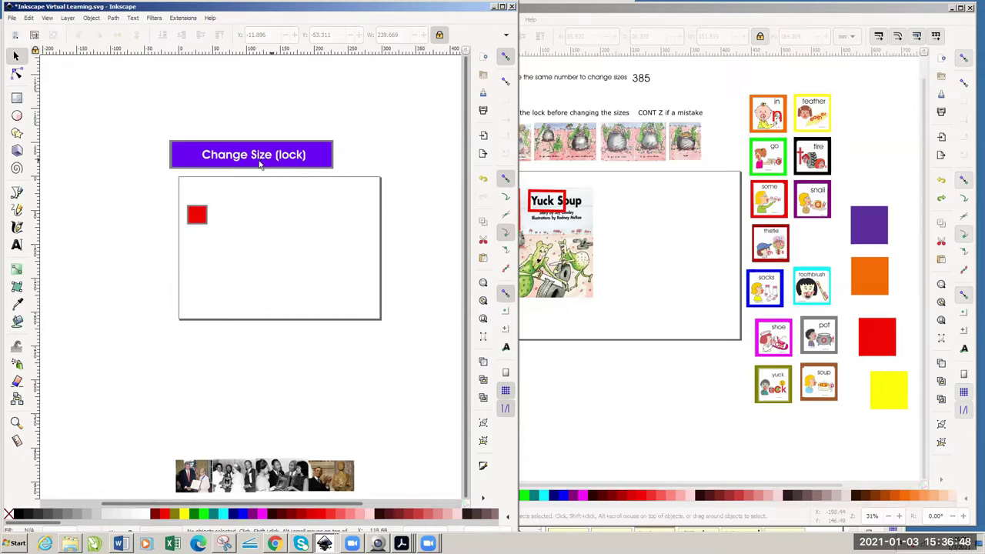
left_click(537, 279)
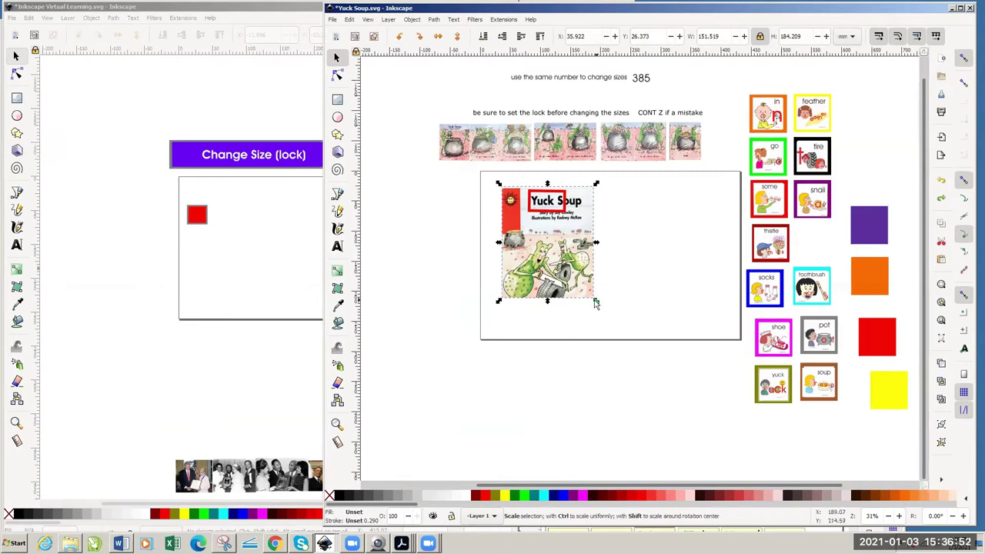
- Set the Yuck Soup cover width to 150 mm with the lock on
left_click_drag(595, 304, 586, 304)
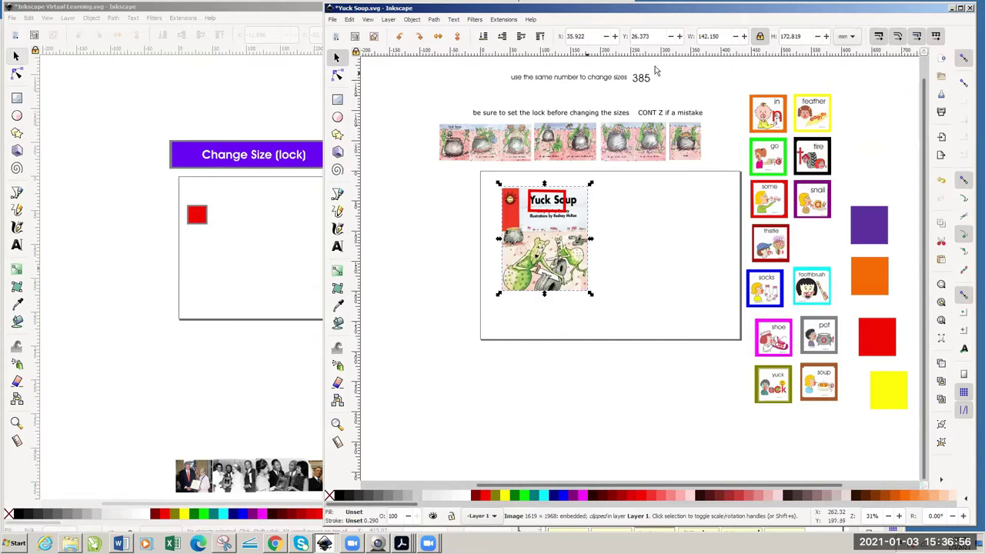
double_click(712, 36)
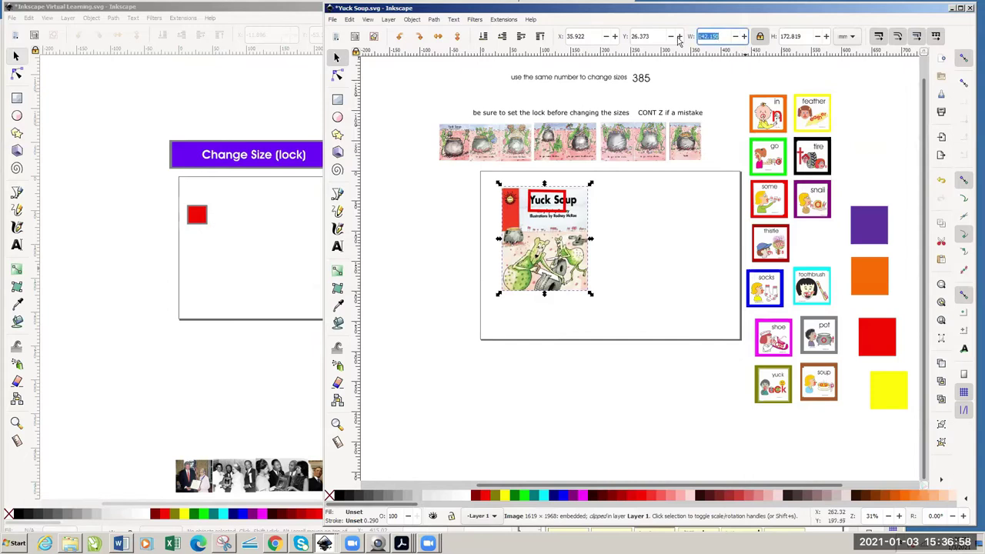
type("150")
key("Return")
left_click(690, 83)
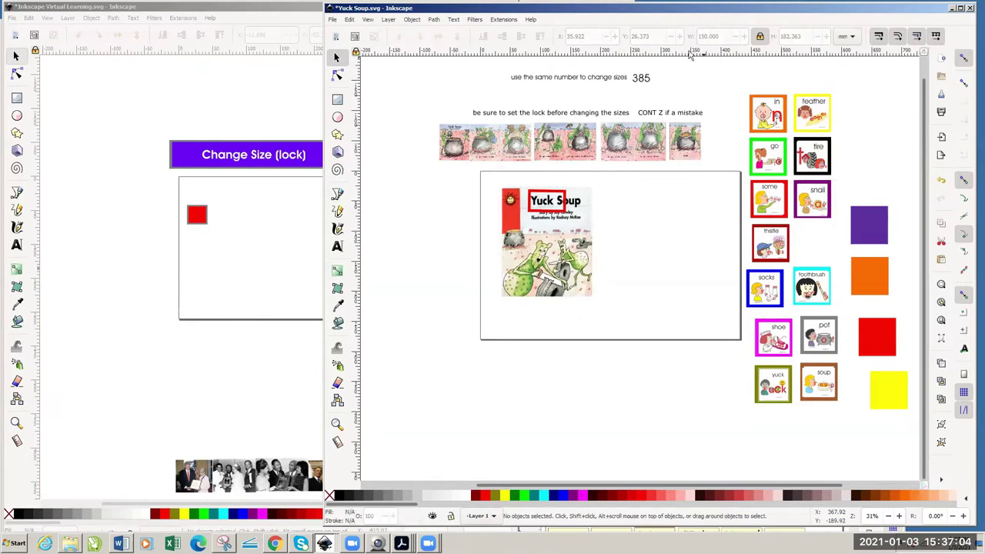
- Move the first spread thumbnail onto the cover's top-left corner
left_click(576, 219)
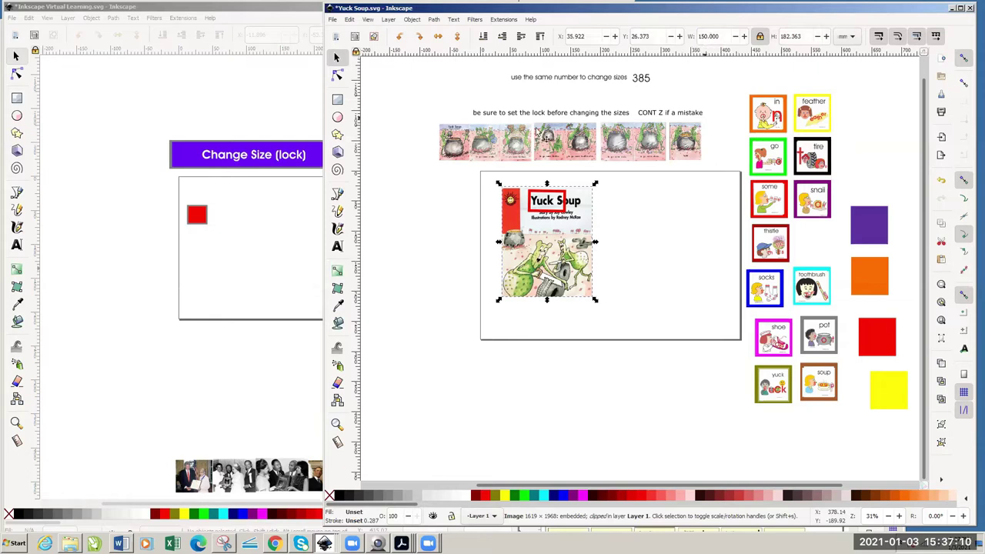
left_click(461, 154)
left_click_drag(455, 151, 500, 207)
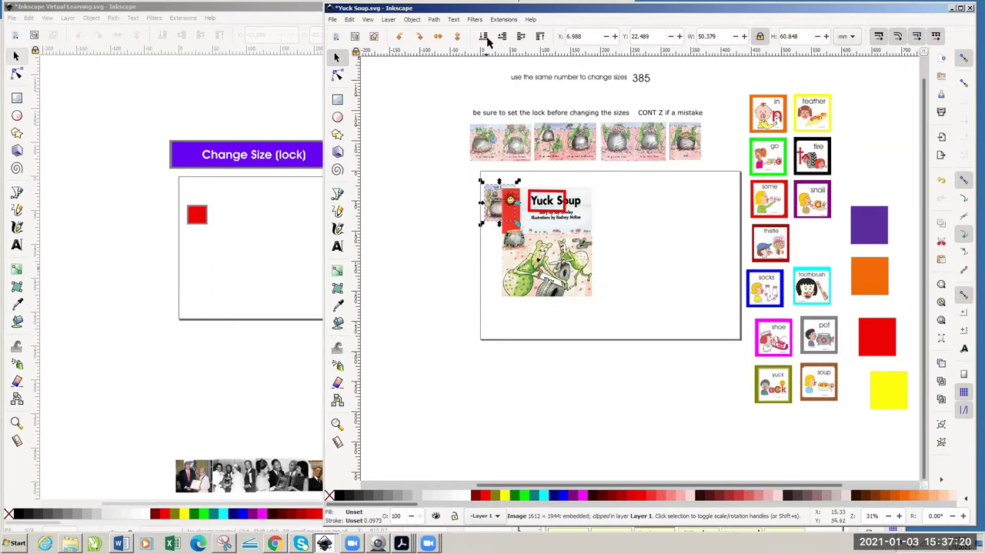
- Raise the pot spread to top, scale it to 150 × 181.174 mm, and lay it over the cover
left_click(540, 37)
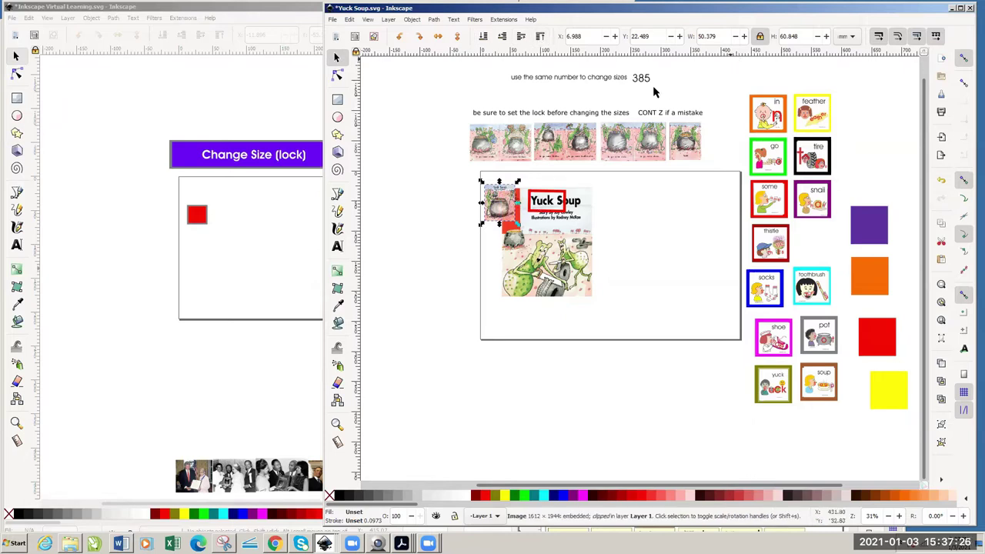
left_click_drag(520, 226, 524, 228)
left_click_drag(716, 35, 687, 39)
type("150")
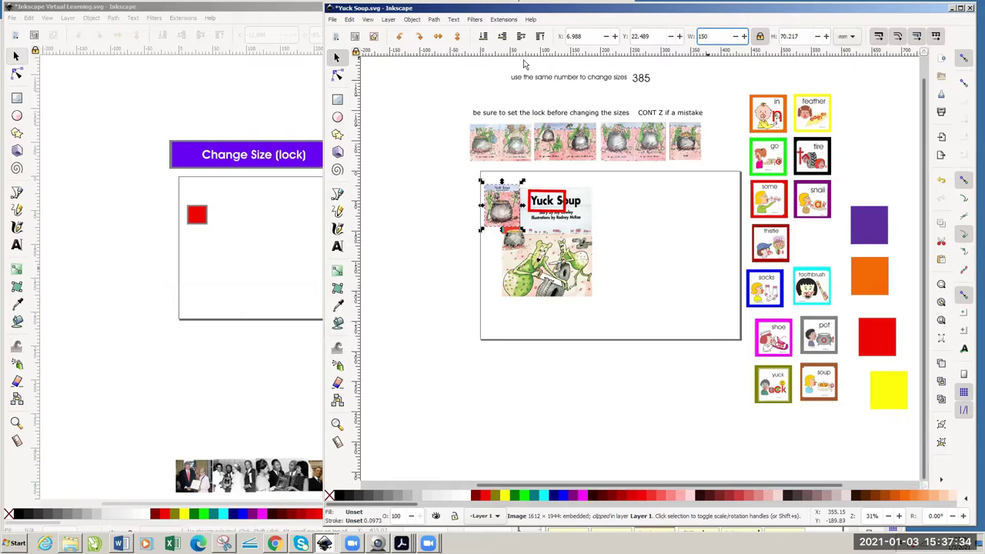
key("Return")
left_click_drag(520, 204, 542, 206)
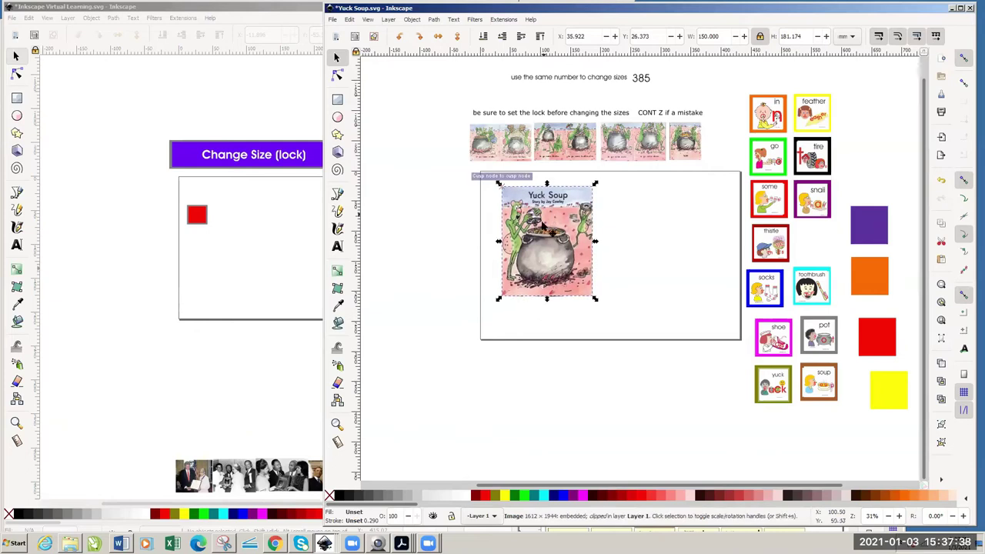
left_click(615, 238)
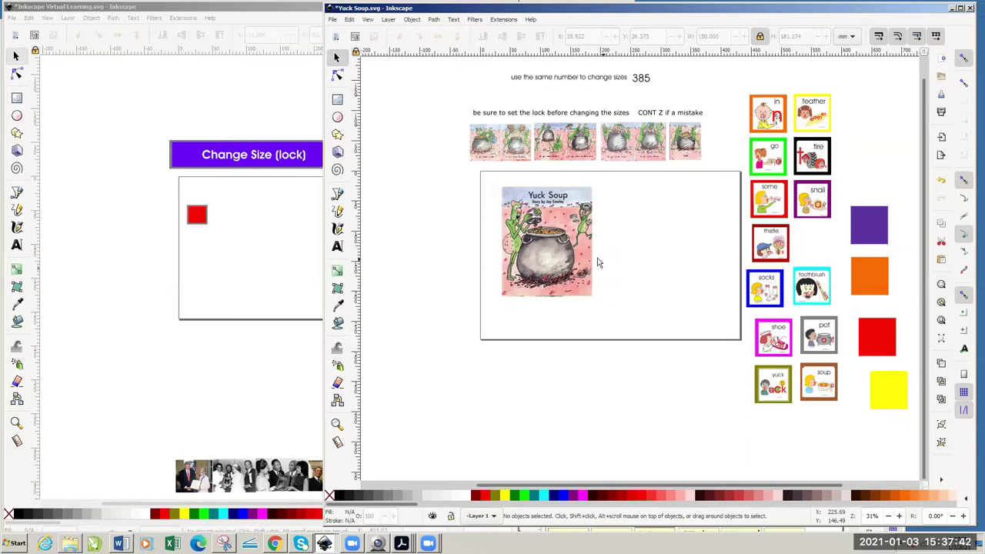
mouse_move(554, 245)
left_mouse_down()
mouse_move(635, 255)
mouse_move(553, 246)
left_mouse_up()
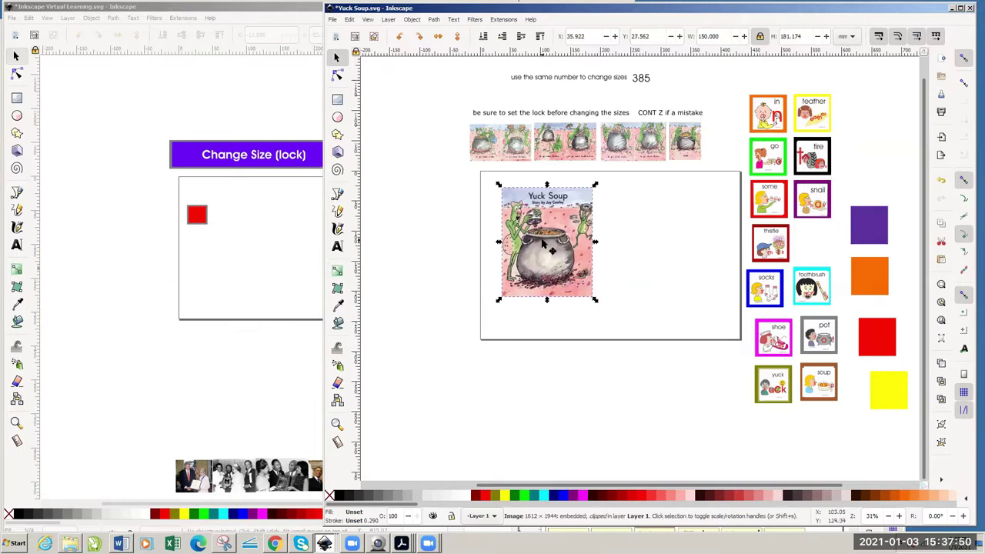
- Move the snails-and-feathers thumbnail onto the cover, raise it, and widen it to 385 mm in the frame
left_click(499, 157)
left_click_drag(499, 148, 527, 201)
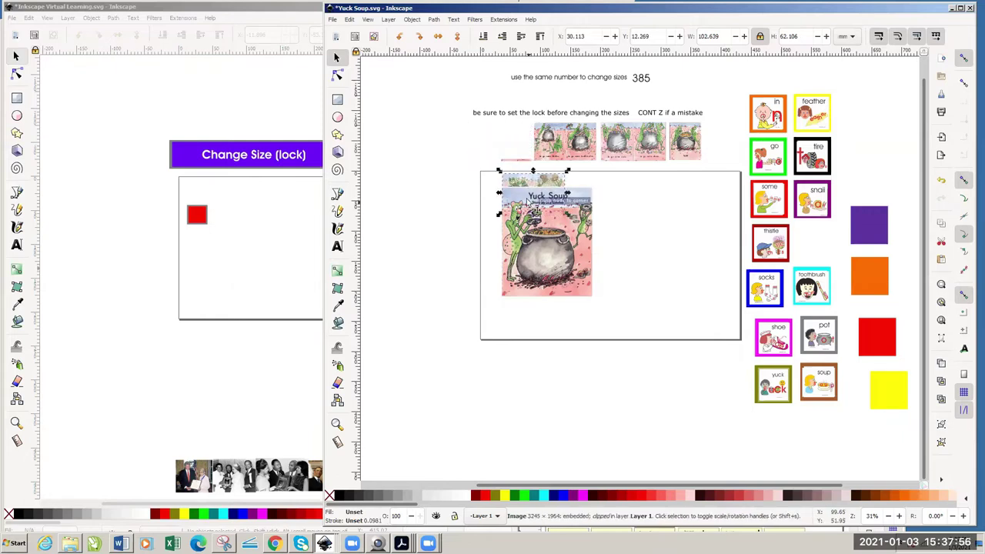
left_click(541, 37)
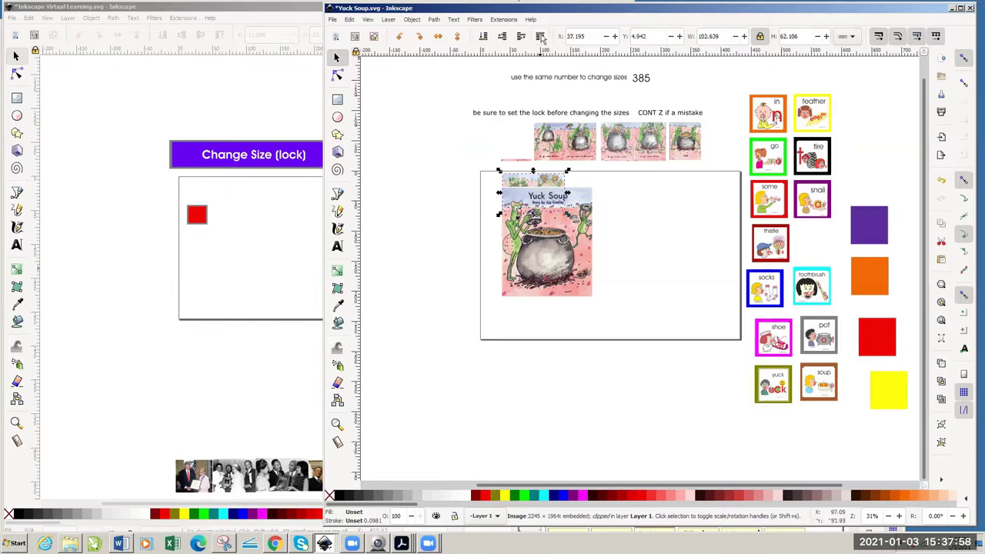
left_click(541, 37)
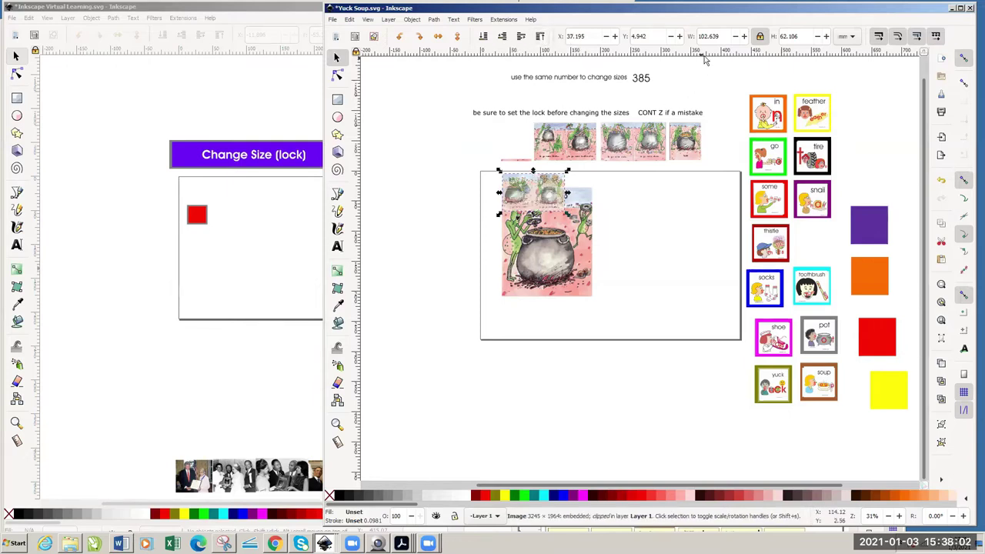
left_click_drag(721, 34, 696, 36)
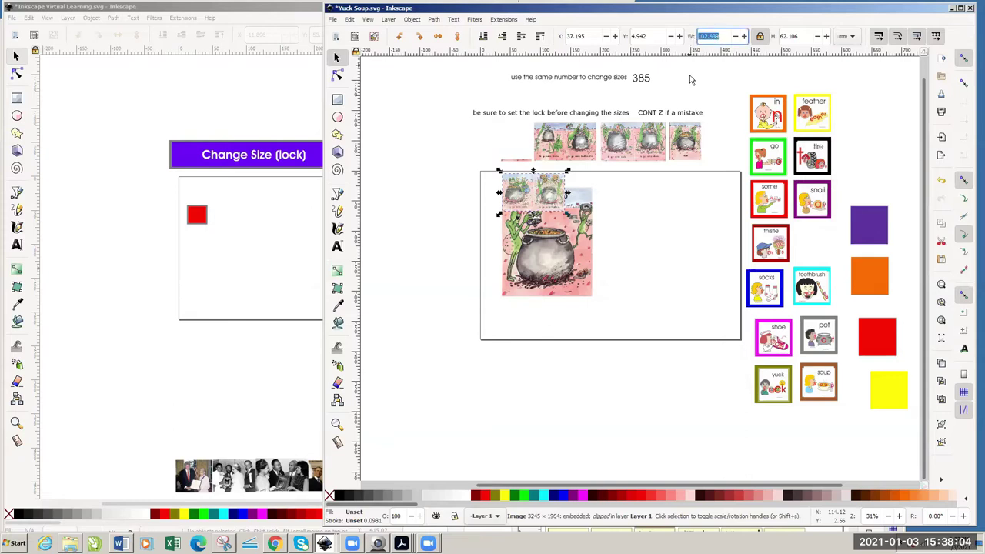
type("385")
key("Return")
left_click_drag(609, 237, 585, 252)
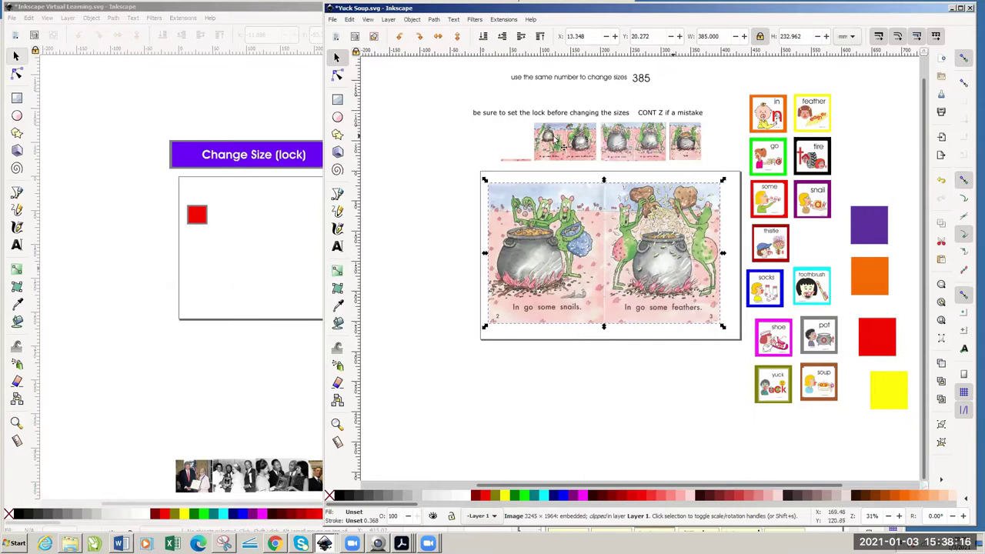
- Raise the thistles thumbnail, set it to 385 mm wide, and move it into the page frame
left_click_drag(560, 143, 507, 189)
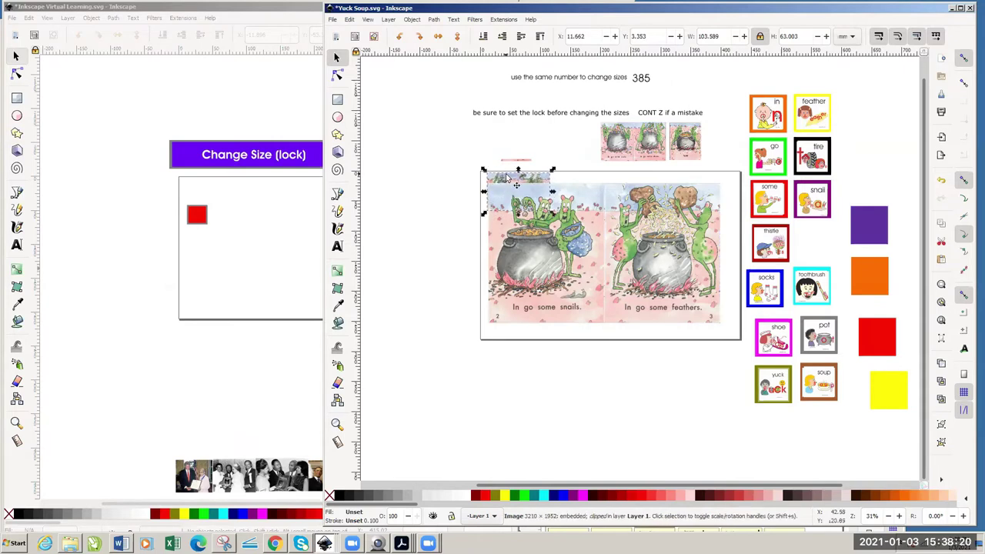
left_click(540, 38)
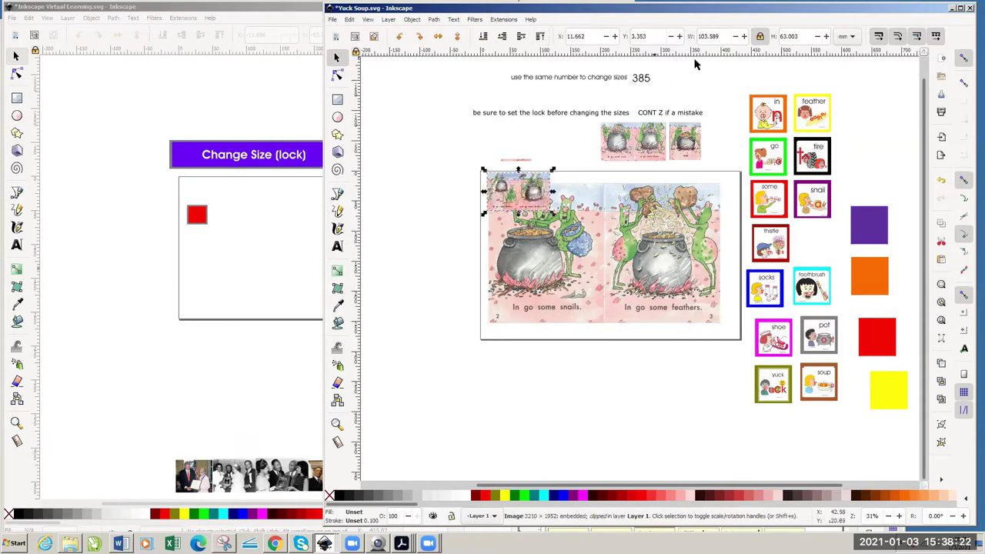
double_click(724, 37)
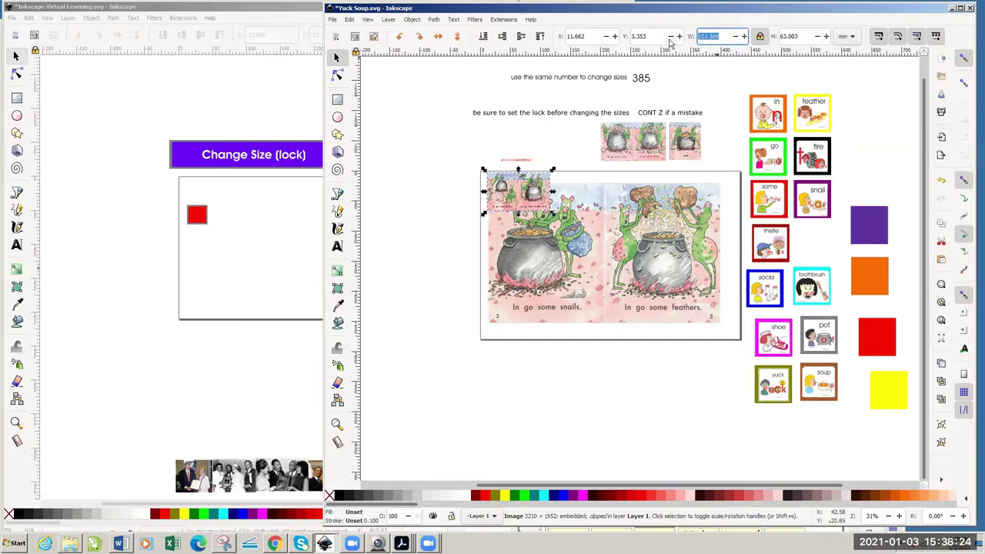
type("385")
key("Return")
left_click(580, 156)
left_click_drag(587, 271, 550, 158)
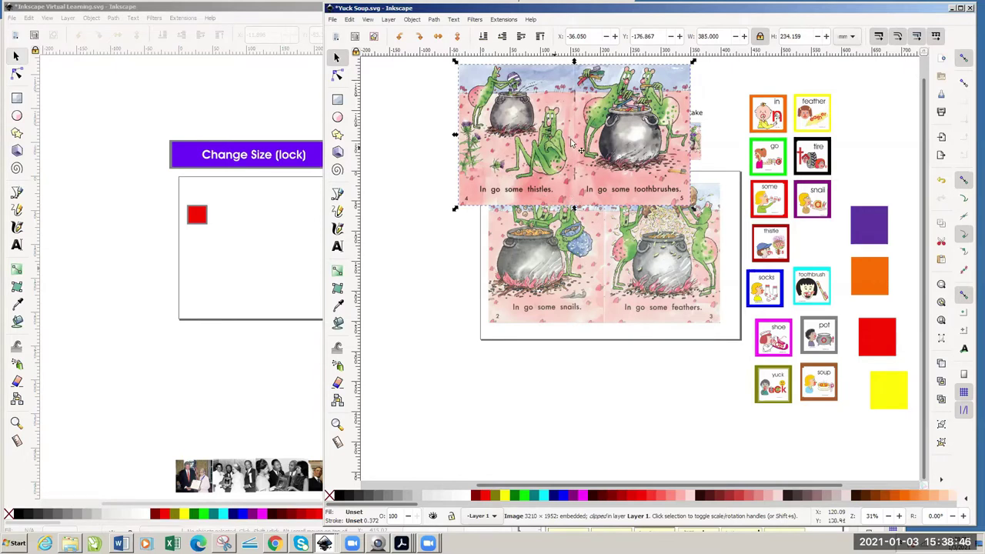
left_click_drag(571, 136, 600, 250)
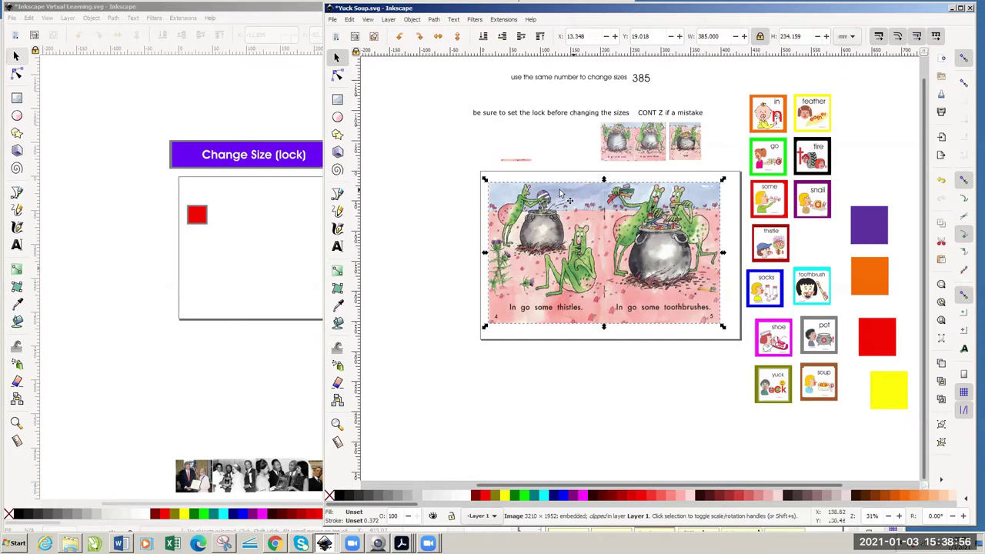
- Undo the spread placements until only the Yuck Soup cover remains
key("ctrl")
key("ctrl+z")
key("ctrl+z")
key("ctrl+z")
key("ctrl+z")
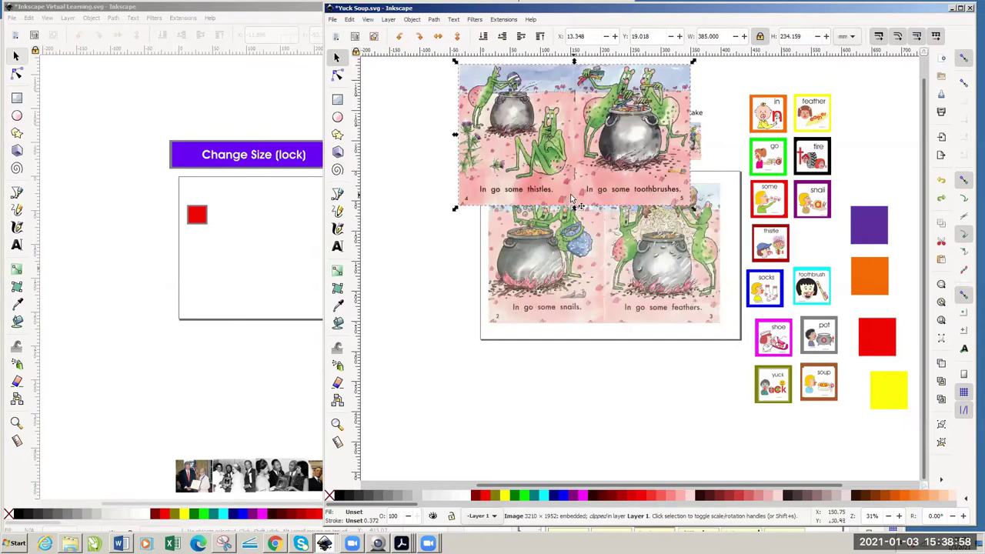
key("ctrl+z")
key("ctrl+z")
key("ctrl+z")
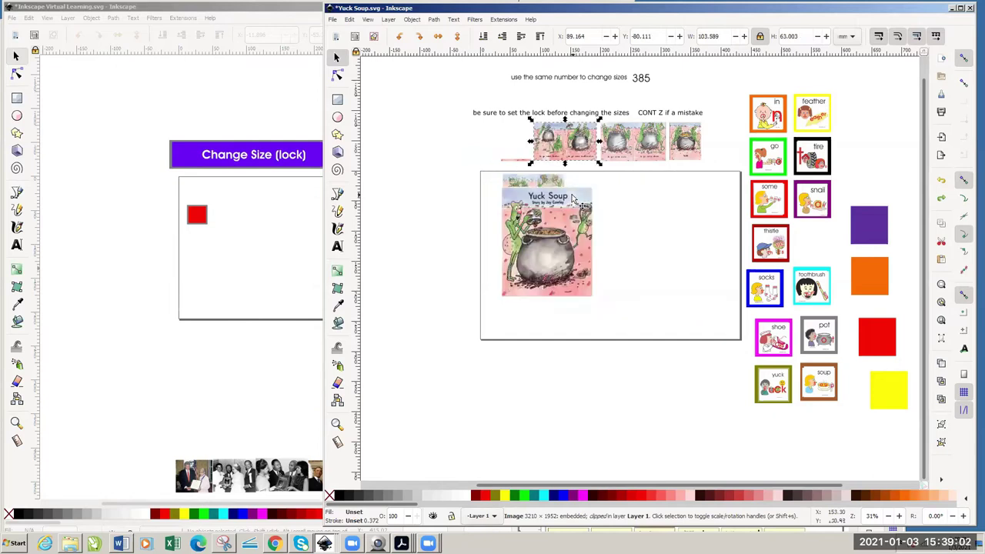
key("ctrl+z")
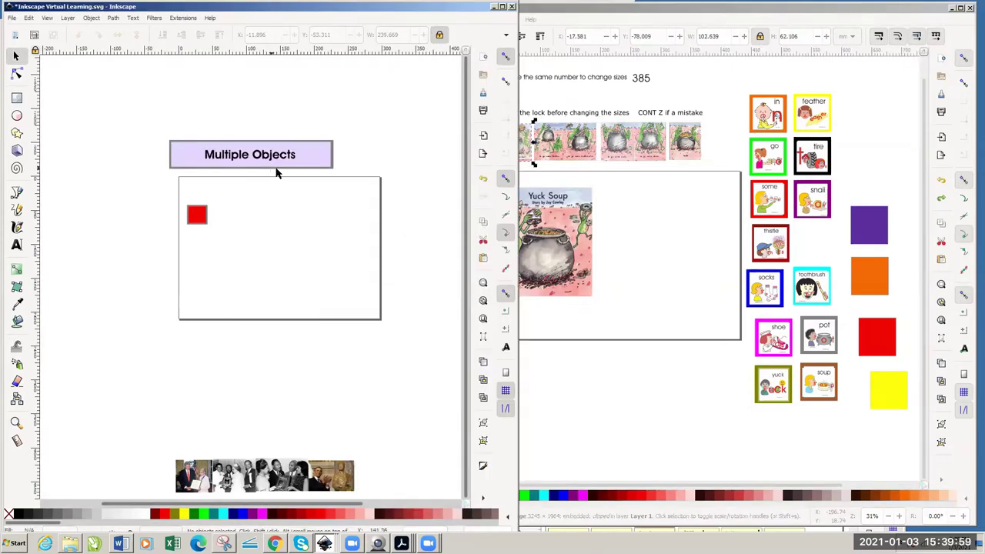
- Place Yuck Soup on the left and Phonic Faces top-right, then drop the first thumbnail on the cover
left_click(671, 11)
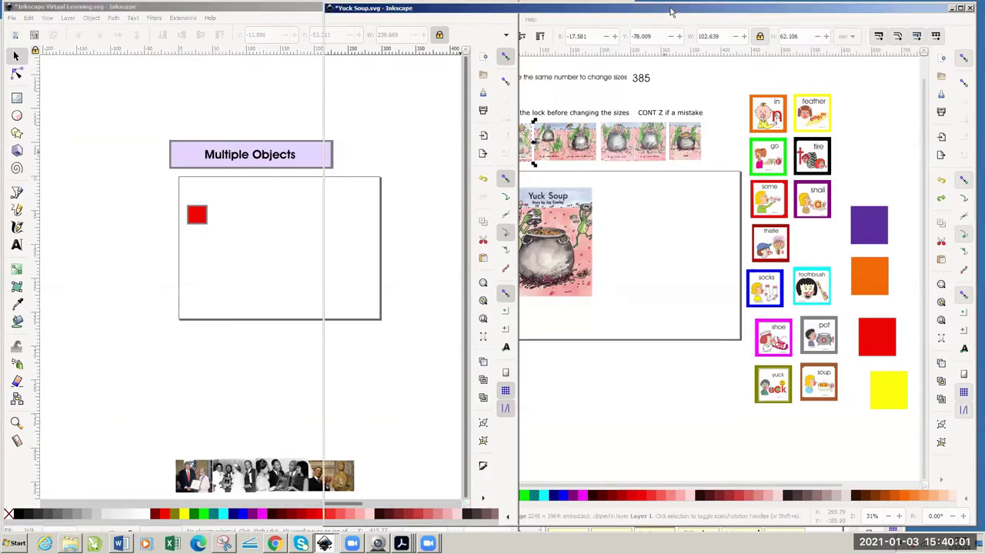
left_click_drag(671, 11, 473, 11)
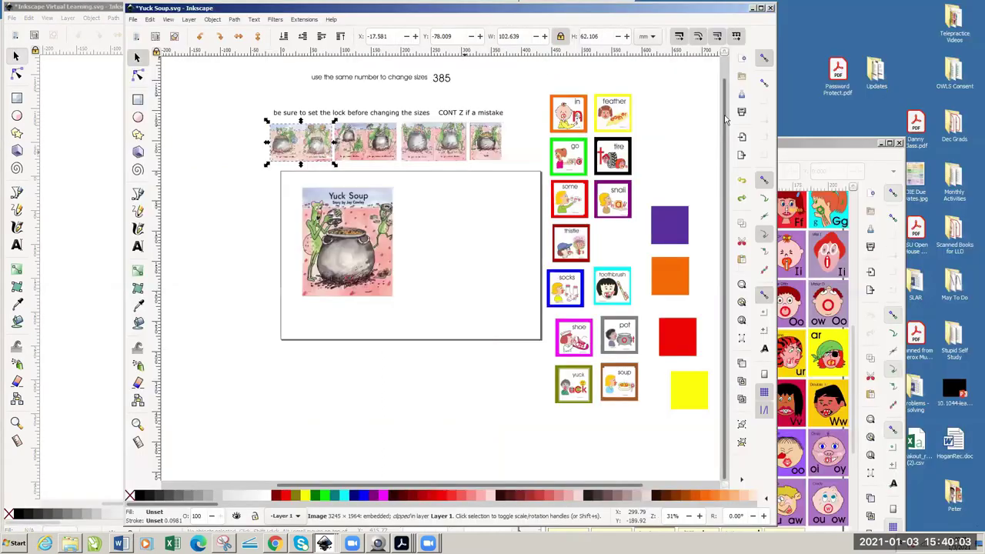
left_click(794, 144)
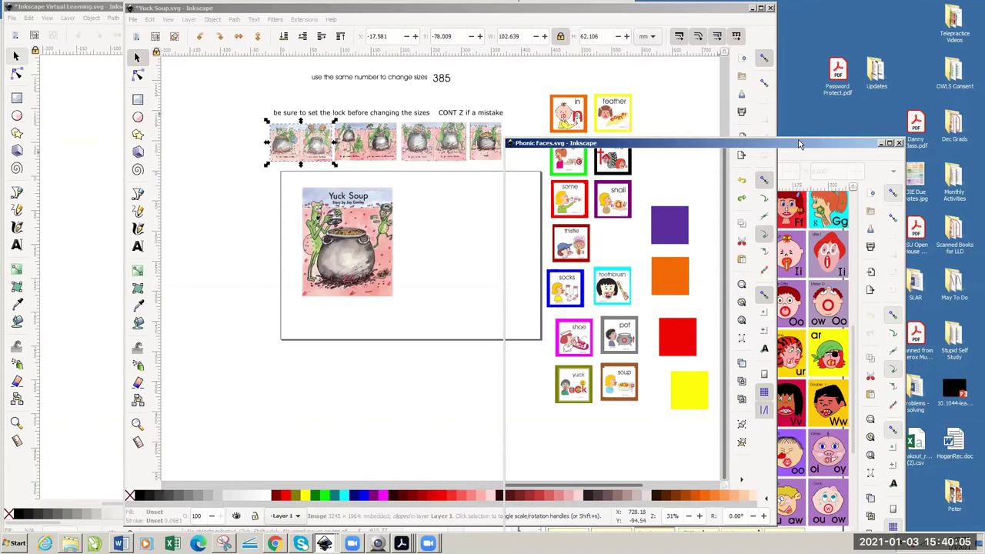
left_click_drag(825, 66, 806, 77)
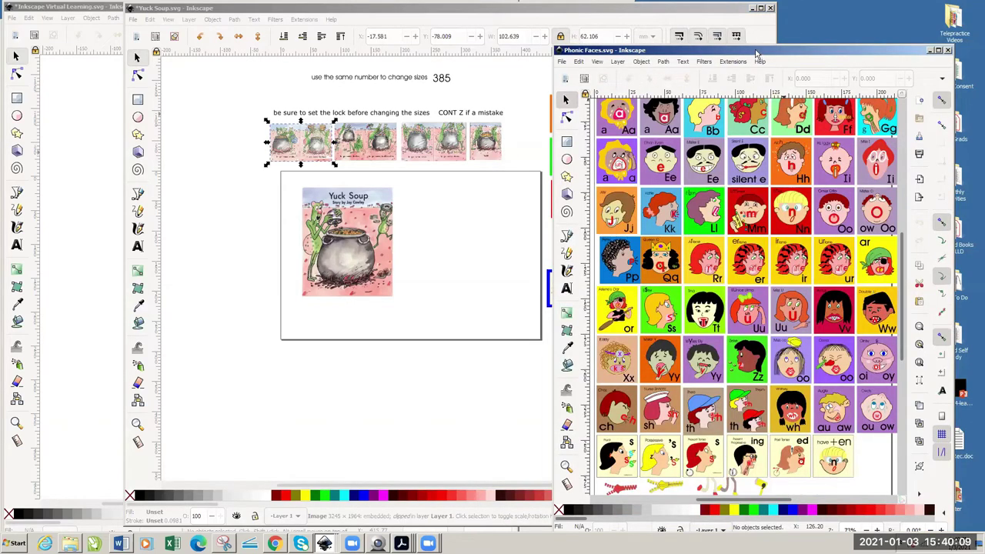
left_click_drag(757, 54, 752, 18)
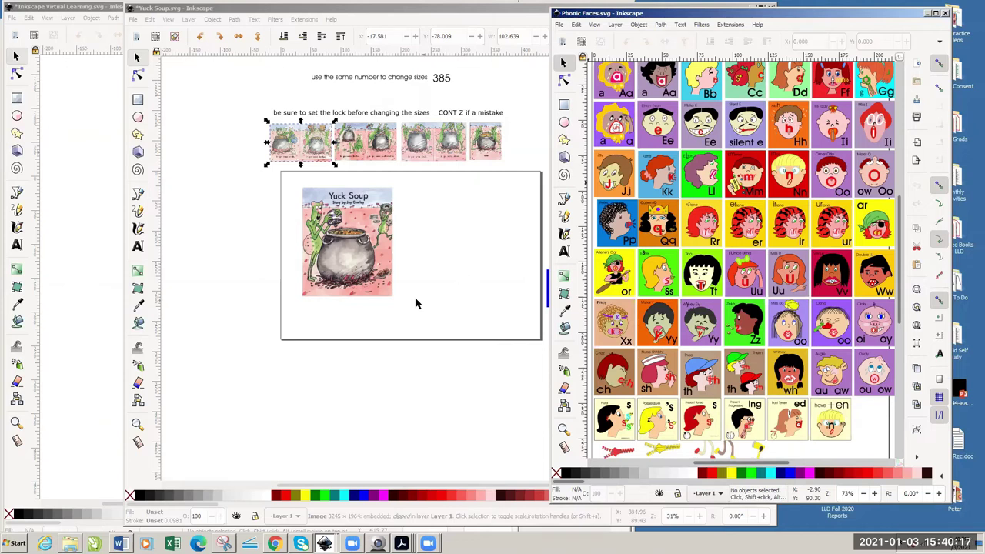
left_click_drag(303, 140, 342, 202)
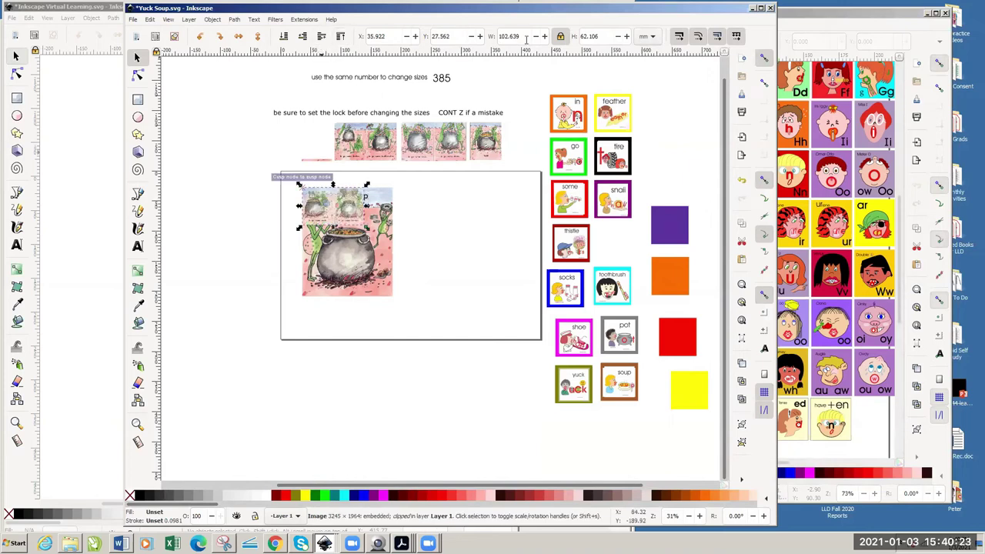
- Set the spread width to 185, then scale and move it to fill the page at 397.921 mm
double_click(520, 37)
key("BackSpace")
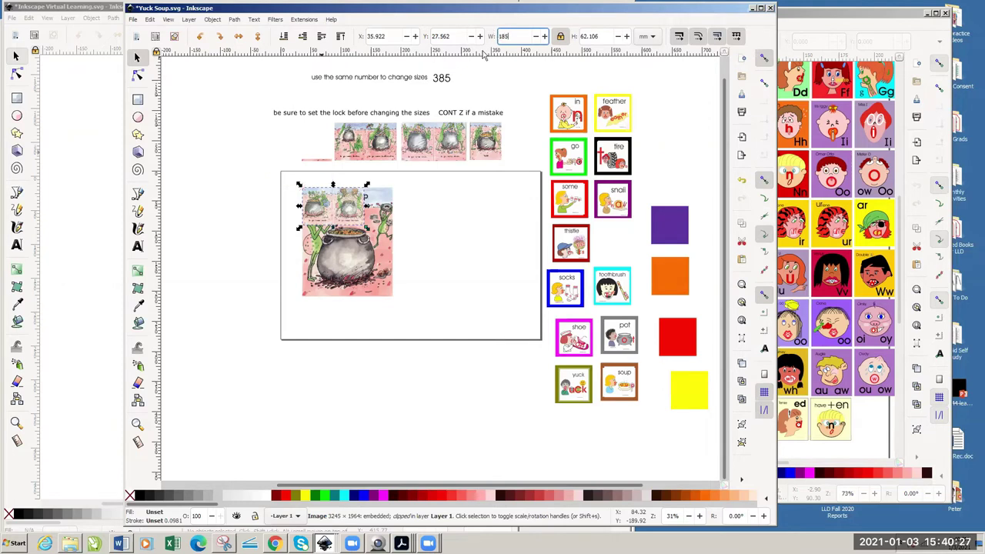
key("Return")
left_click(279, 185)
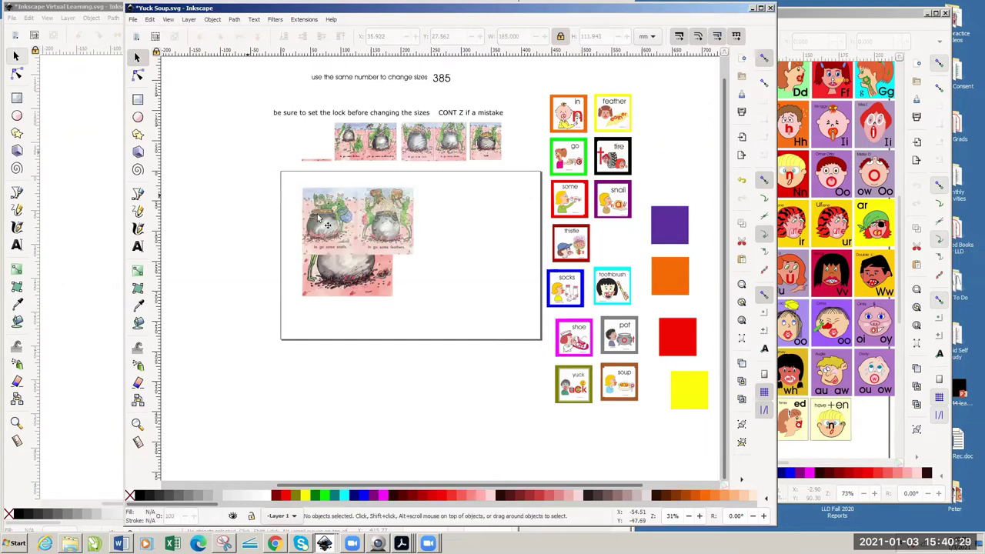
left_click(327, 219)
left_click_drag(418, 259, 376, 241)
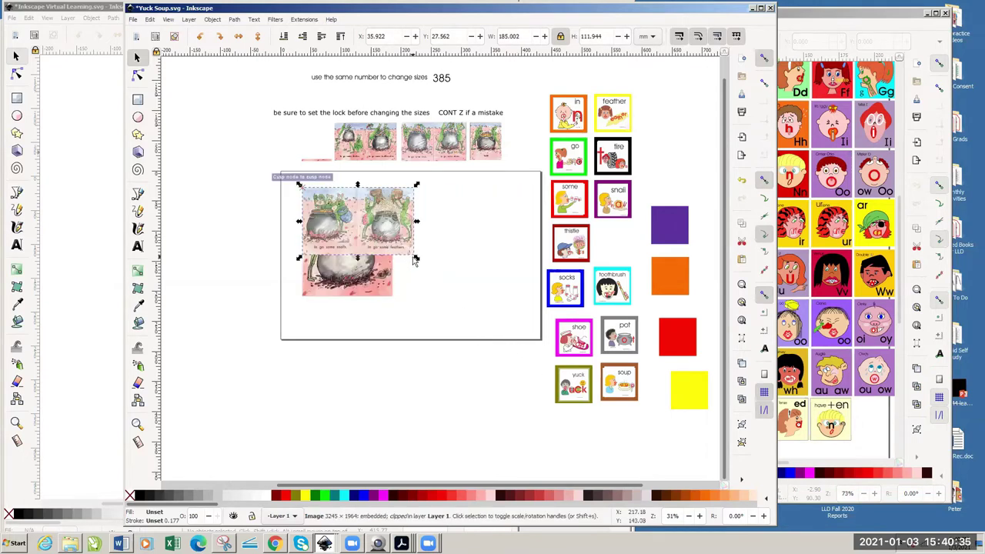
left_click_drag(339, 206, 211, 191)
left_click_drag(291, 248, 428, 257)
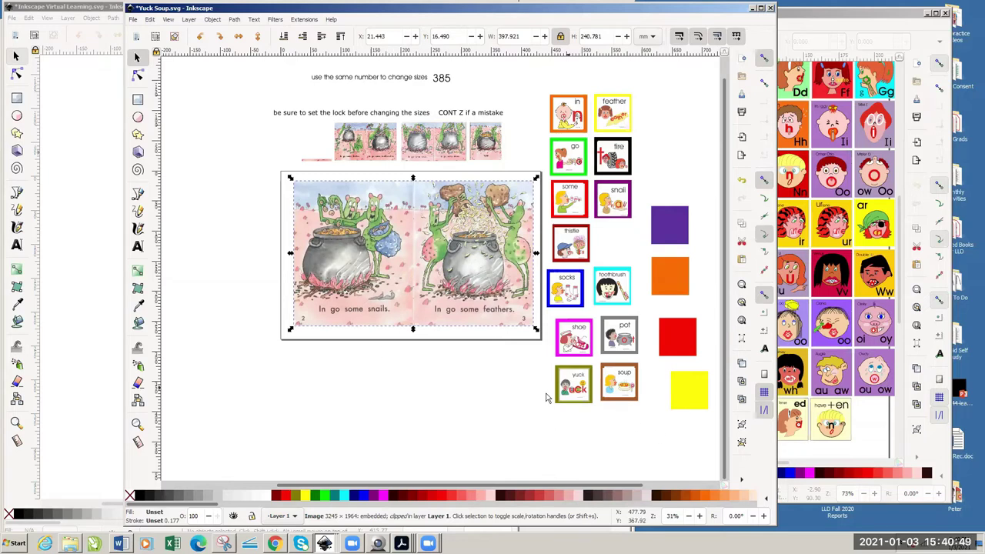
left_click(865, 436)
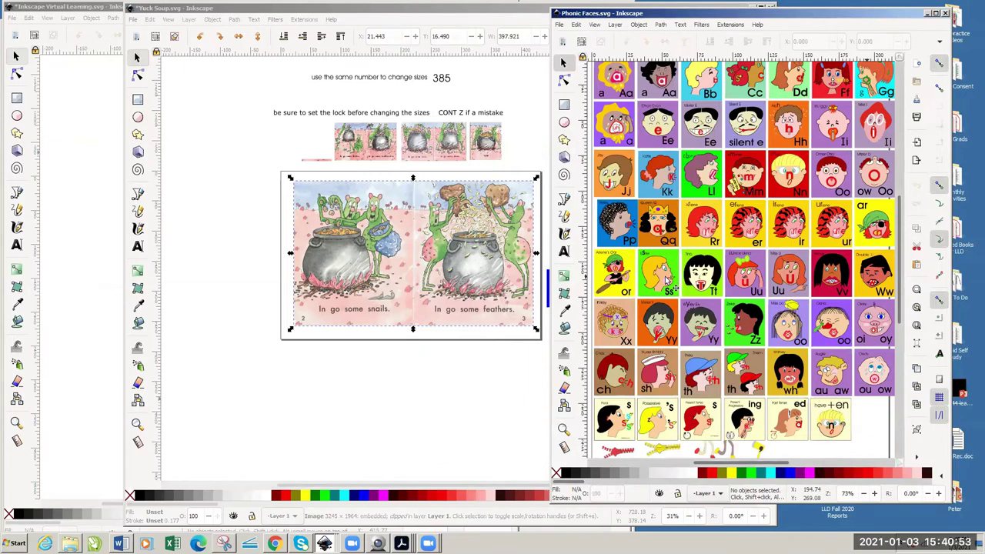
- In Phonic Faces, group the two a Aa, Ll, Ss and other face cards, then return to Yuck Soup
key("5")
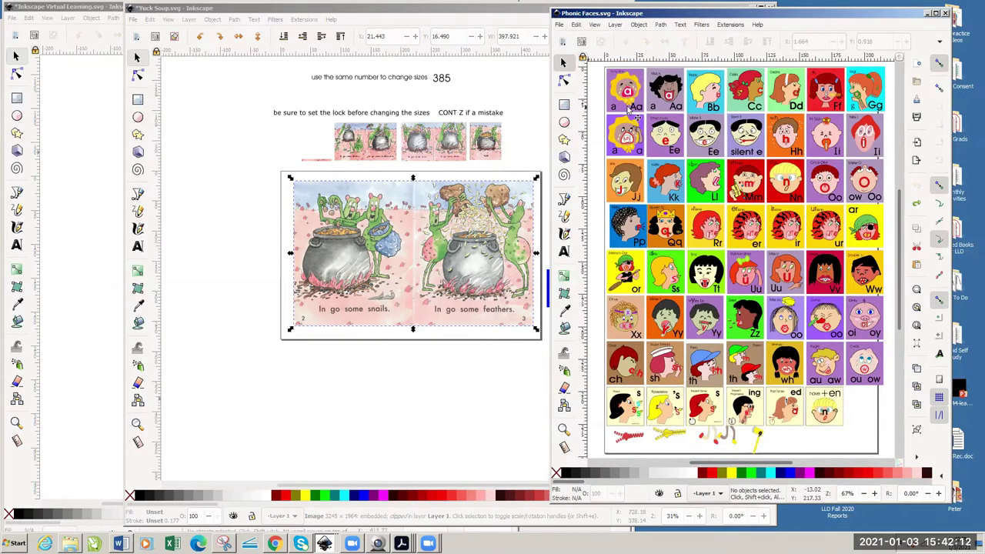
left_click(635, 105)
left_click(657, 98, "shift")
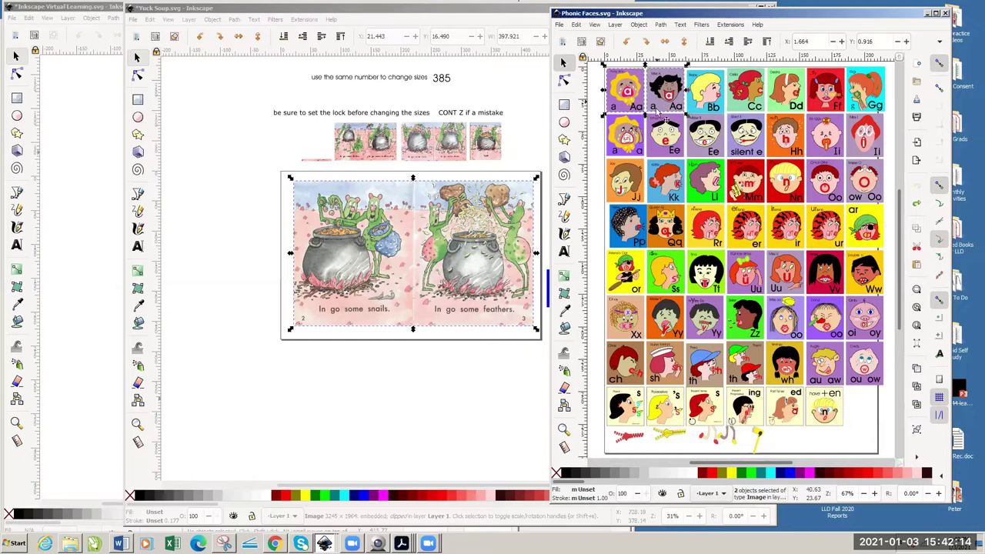
left_click(710, 189, "shift")
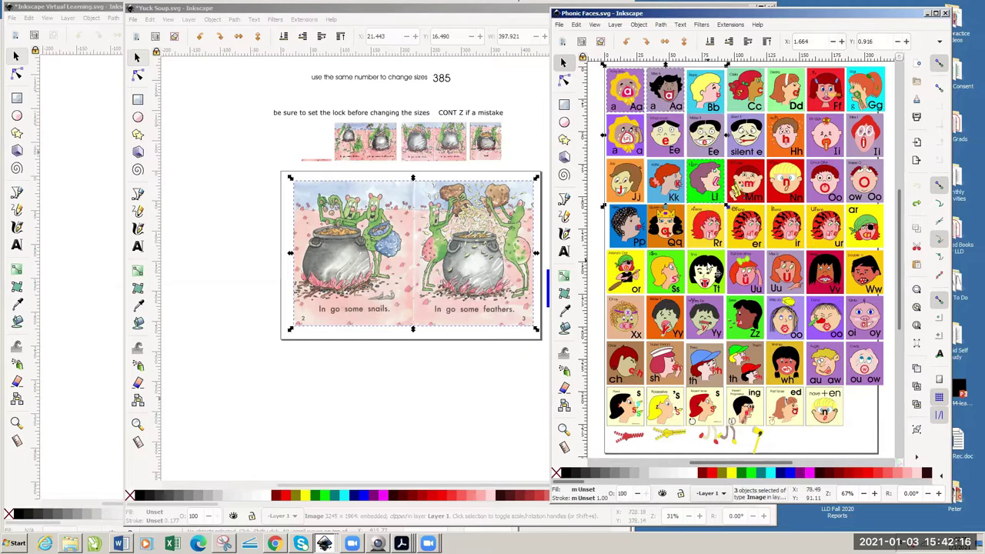
left_click(677, 281, "shift")
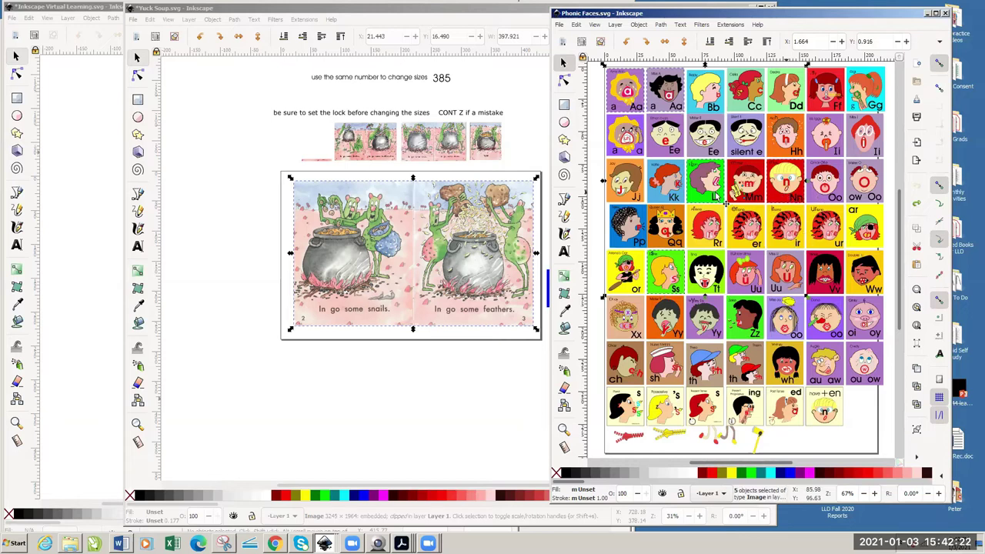
key("ctrl")
left_click(685, 237)
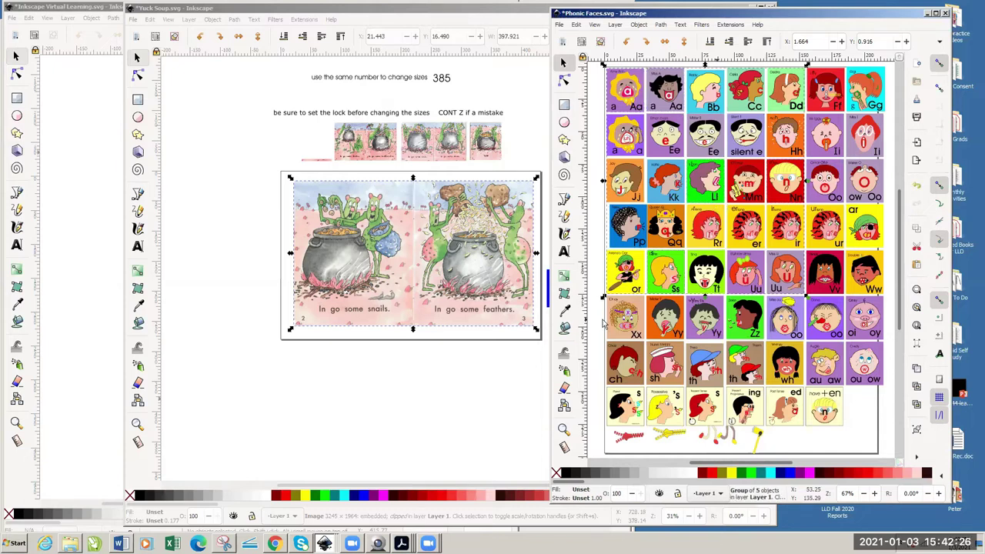
left_click(431, 414)
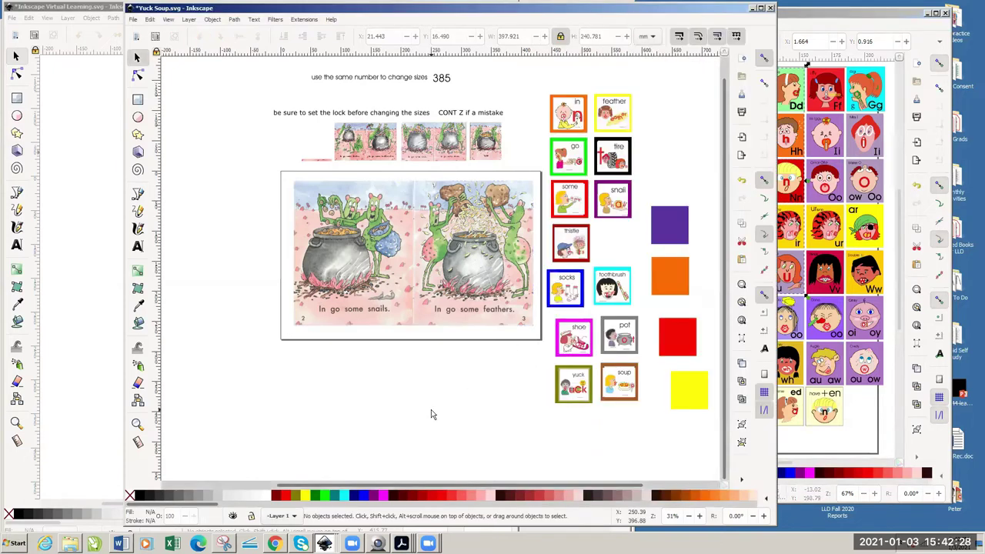
- Paste the five-card face group into Yuck Soup and ungroup it
key("ctrl+v")
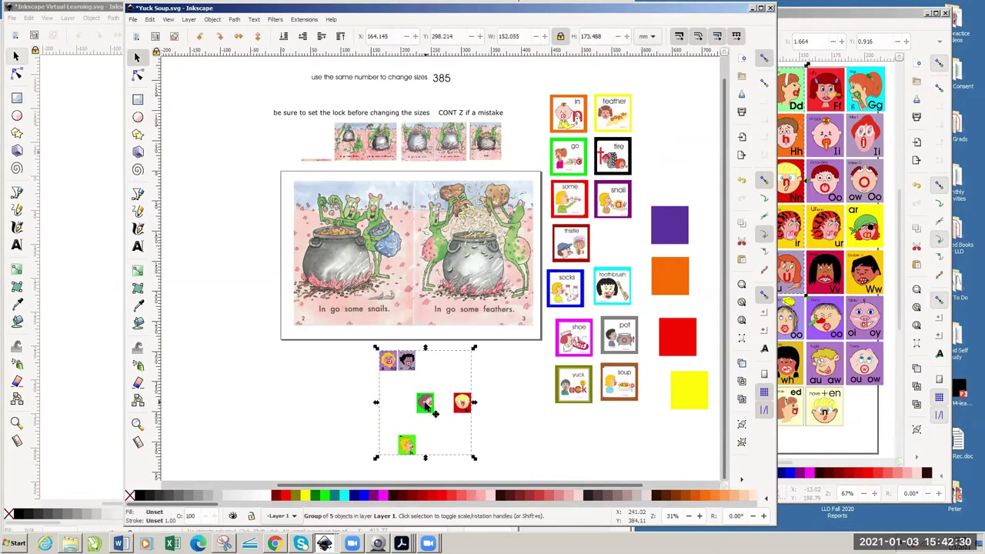
left_click(498, 401)
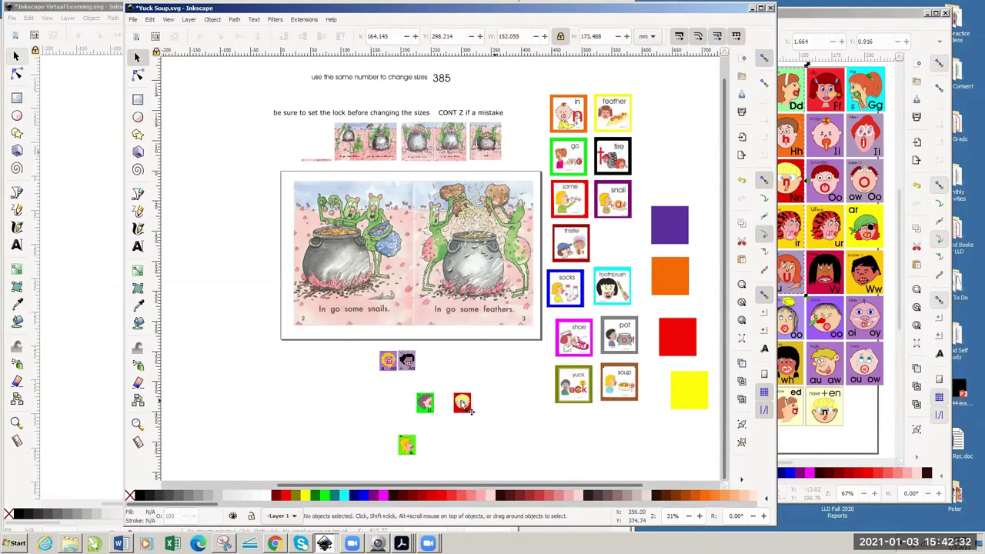
left_click(463, 404)
left_click(491, 407)
left_click(468, 402)
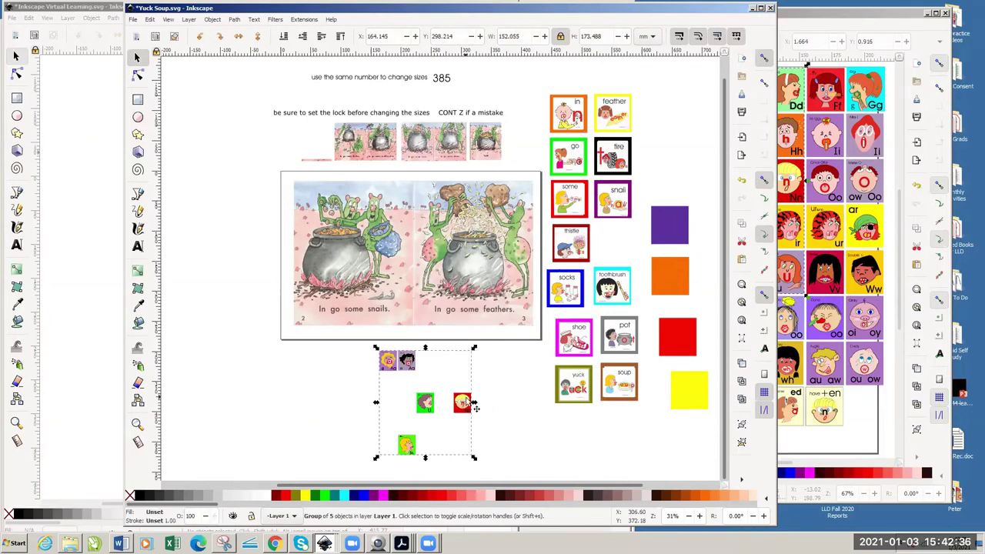
key("ctrl+shift+g")
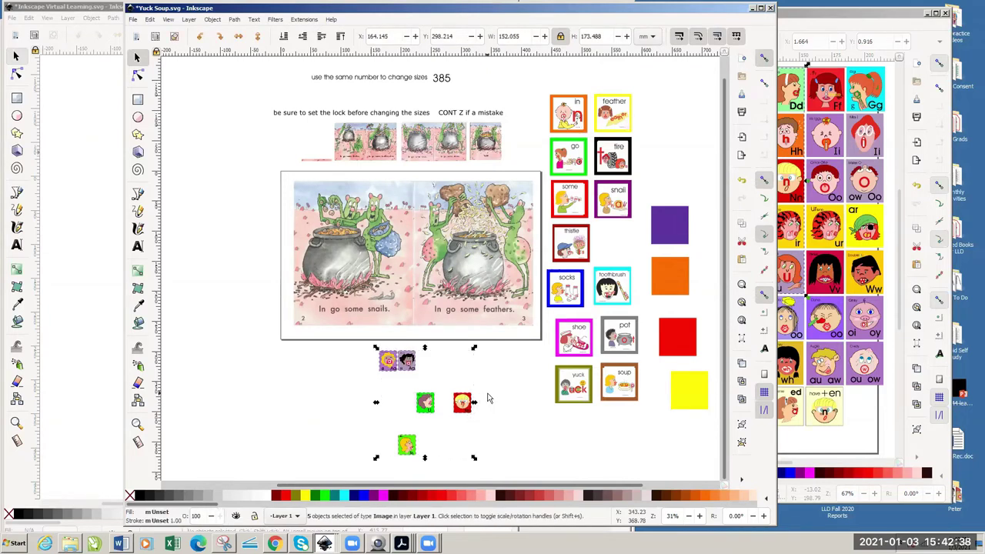
left_click(486, 387)
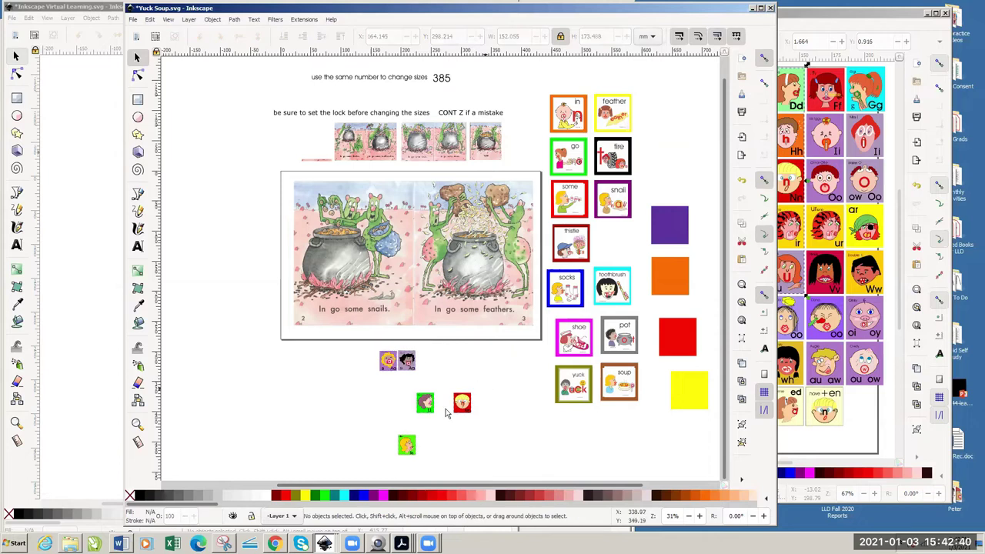
- Enlarge the small faces together and arrange Ss, Nn, yellow a Aa and green faces in a row
left_click_drag(409, 443, 336, 368)
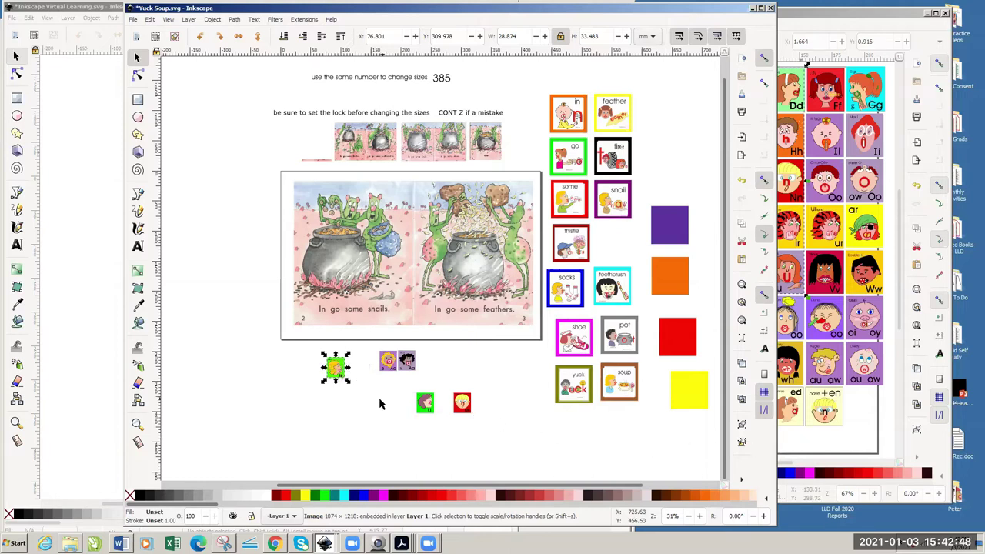
left_click_drag(311, 342, 481, 425)
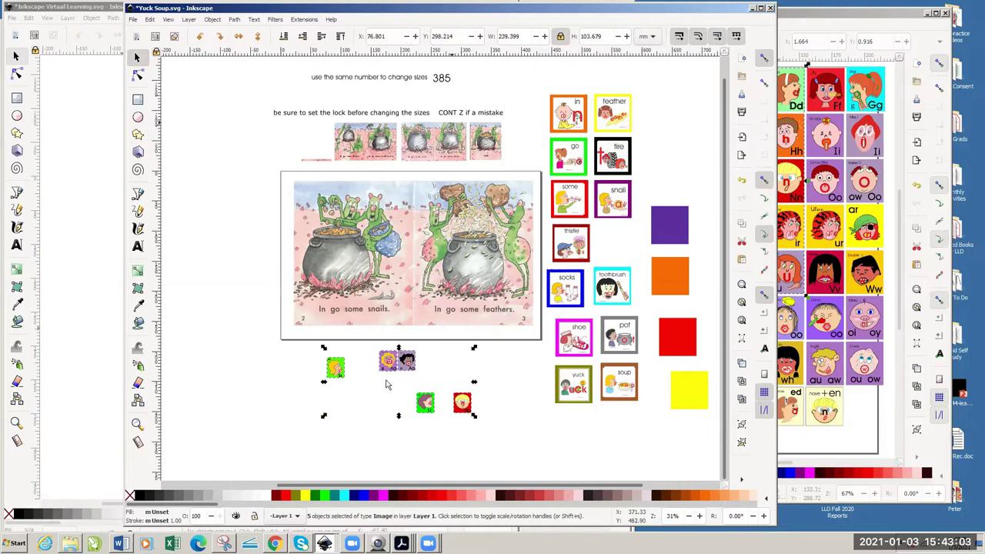
left_click_drag(323, 419, 218, 465)
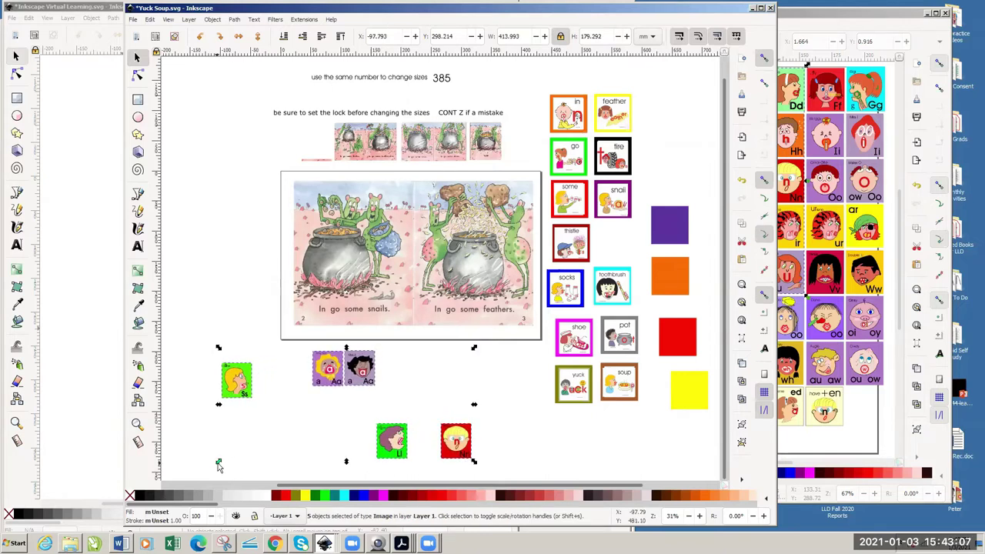
left_click_drag(323, 375, 484, 408)
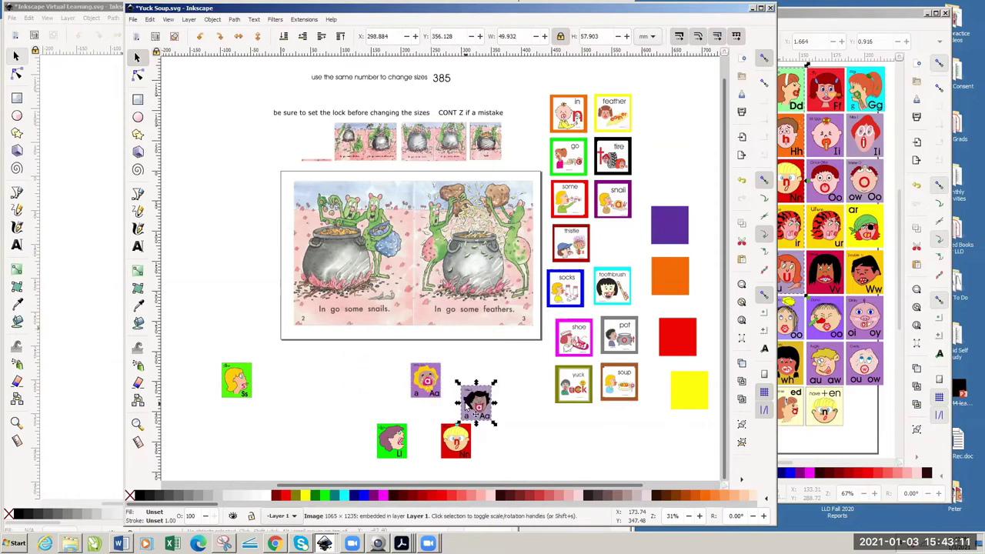
left_click_drag(249, 387, 316, 377)
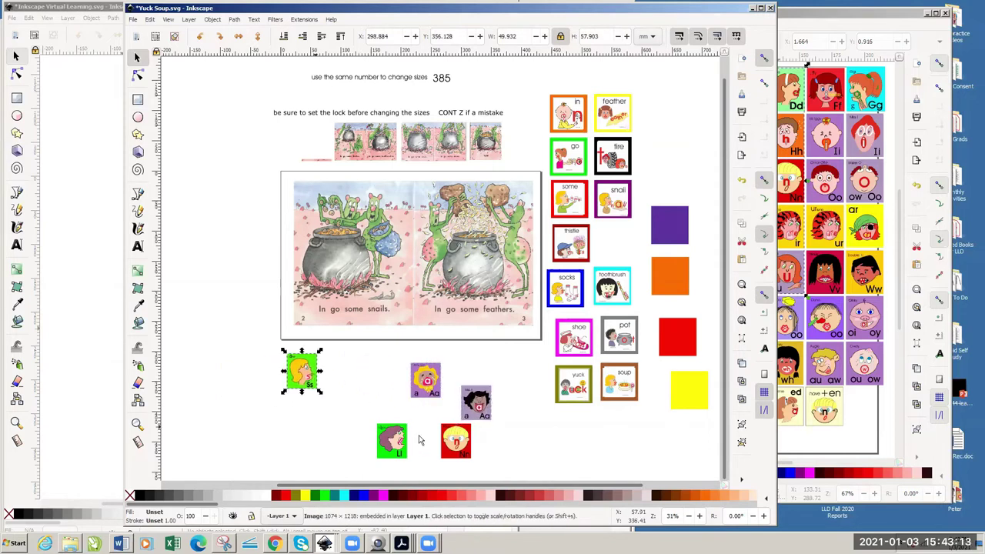
left_click_drag(444, 439, 320, 370)
left_click_drag(435, 384, 376, 381)
left_click_drag(404, 446, 443, 371)
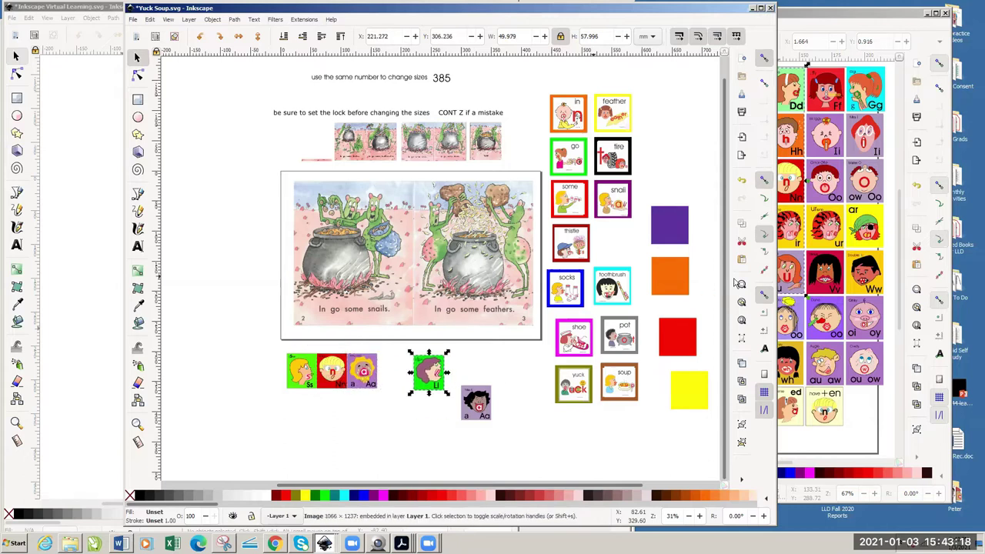
- Copy the Ii face from Phonic Faces, paste it, enlarge it and add it to the row
left_click(833, 427)
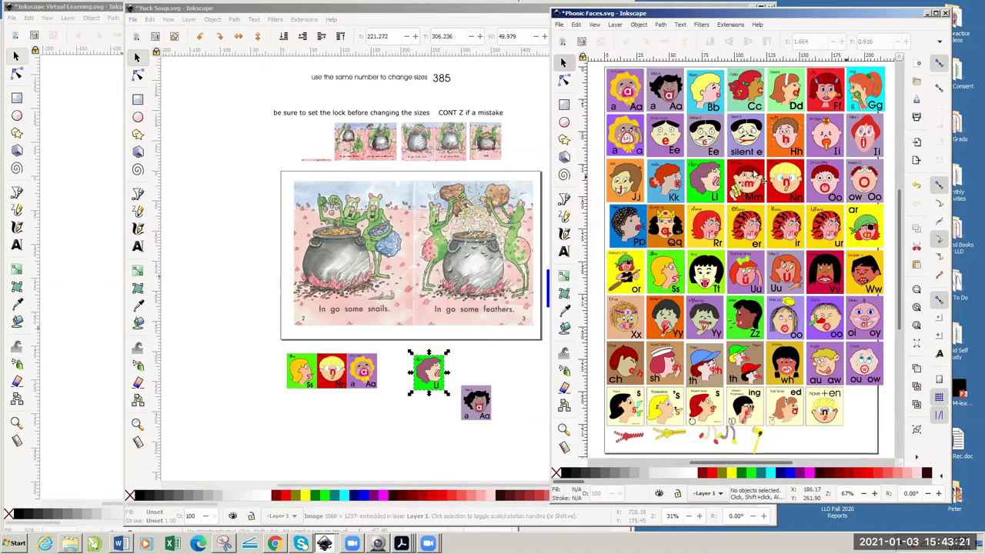
left_click(828, 152)
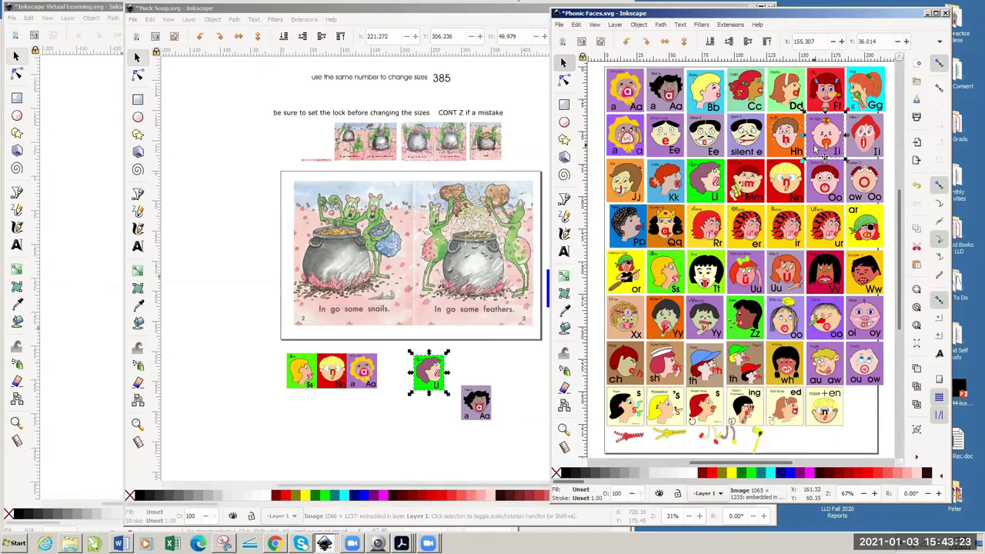
left_click(398, 416)
key("ctrl+v")
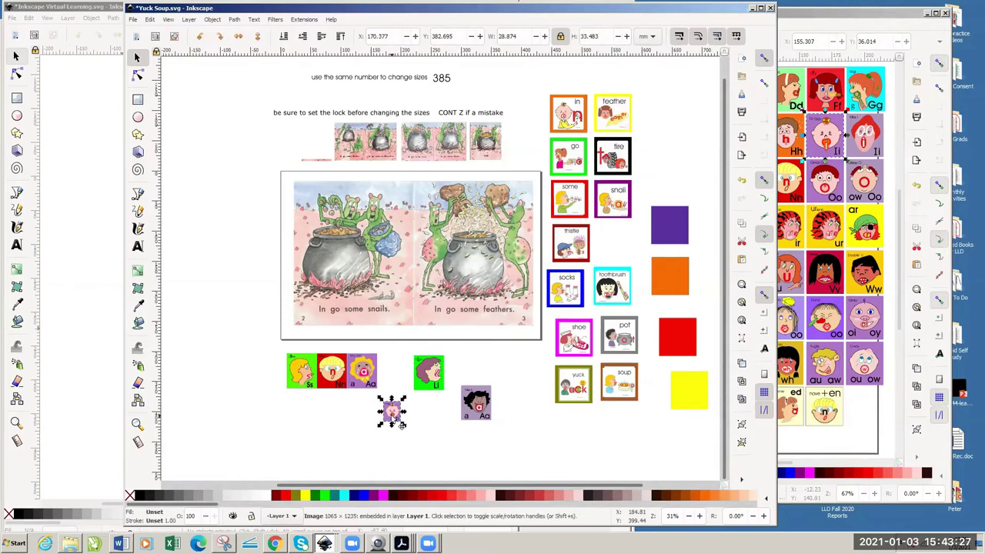
mouse_move(400, 427)
left_mouse_down()
mouse_move(417, 443)
mouse_move(408, 439)
left_mouse_up()
left_click_drag(401, 424, 425, 372)
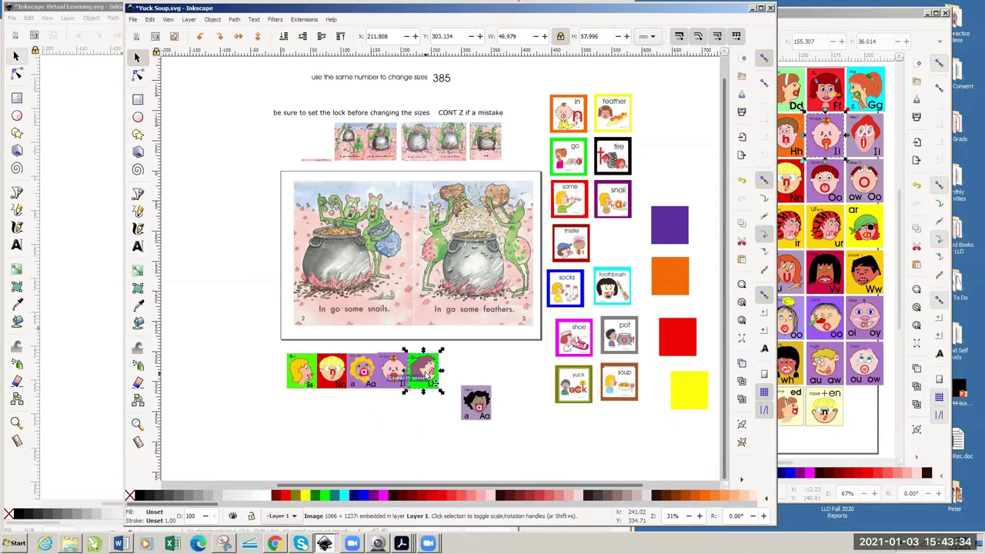
- Nudge the whole face-tile row down slightly
left_click(428, 435)
left_click_drag(285, 419, 444, 344)
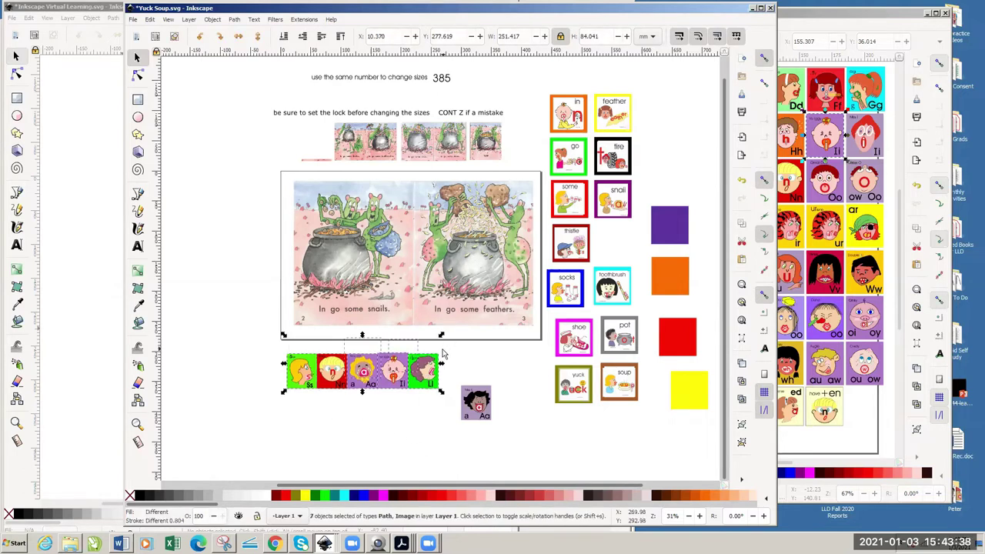
key("Down")
key("Down")
key("Down")
key("Down")
key("Down")
key("Down")
key("Down")
key("Down")
key("Down")
key("Down")
key("Down")
key("Down")
key("Down")
key("Down")
key("Down")
key("Down")
key("Down")
key("Down")
key("Down")
key("Down")
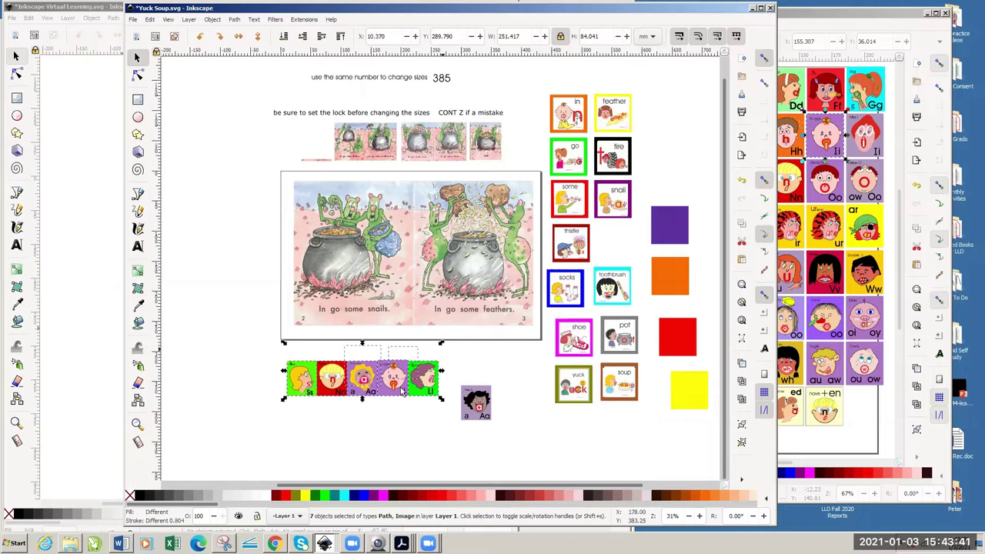
left_click(325, 431)
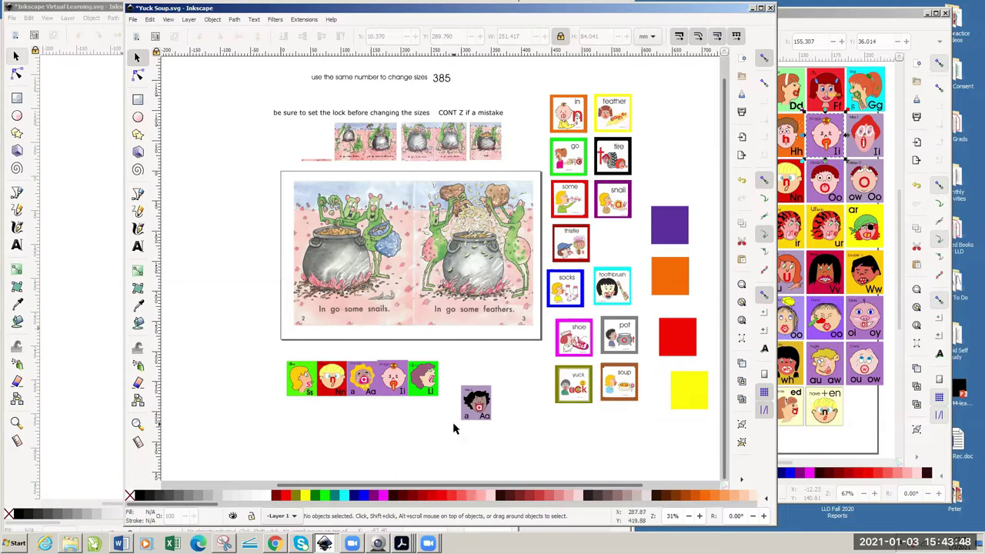
- Copy the legs figure from Phonic Faces, paste it, enlarge it and place it beneath the face row
left_click(478, 415)
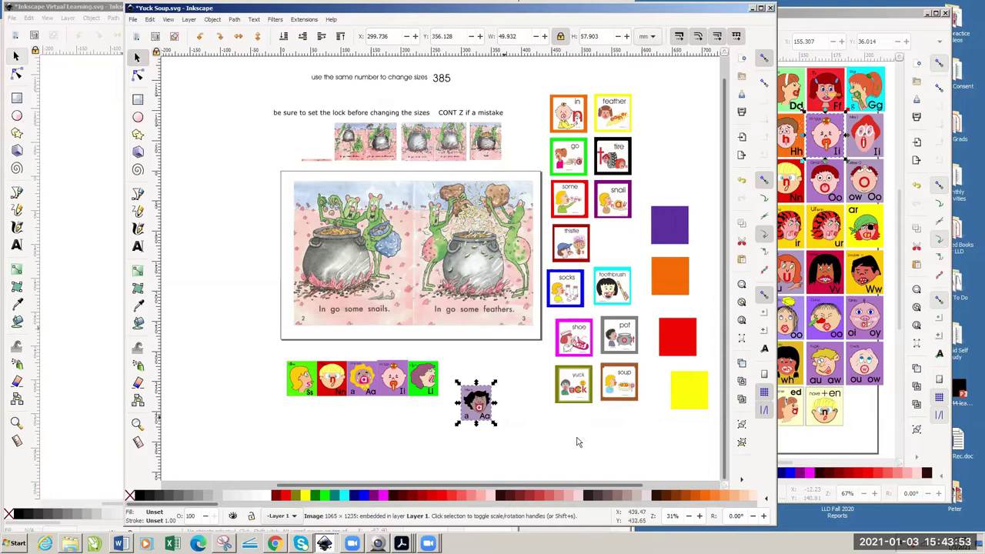
left_click(800, 444)
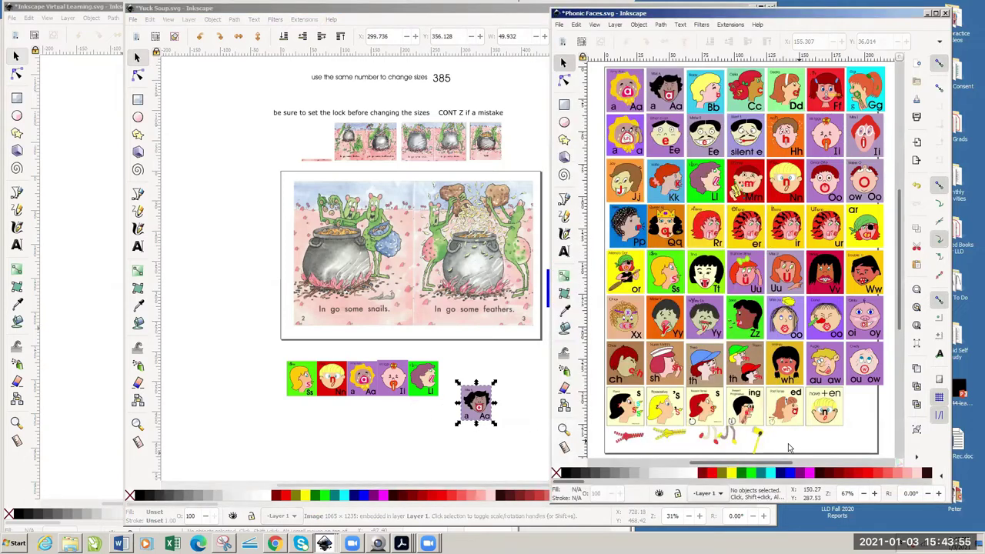
left_click(725, 440)
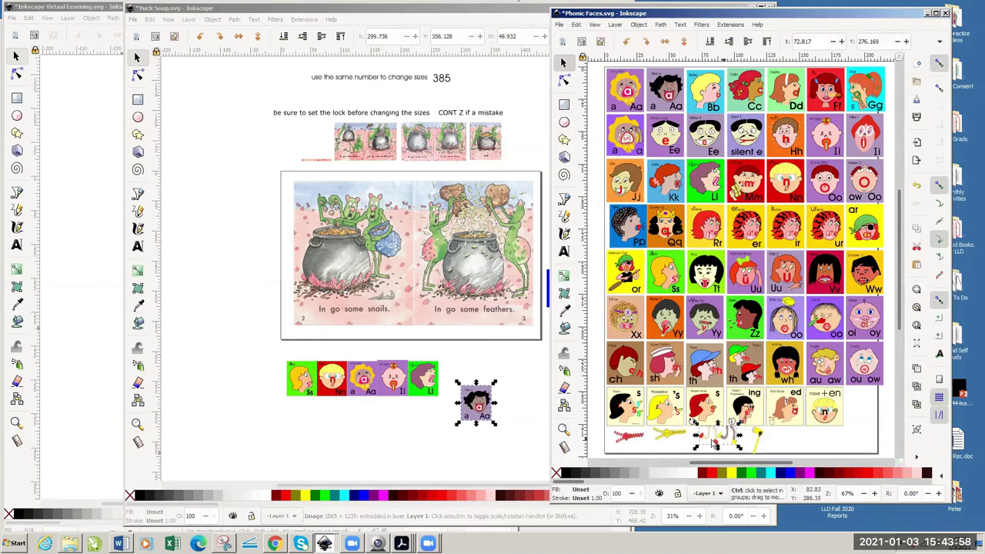
left_click(393, 425)
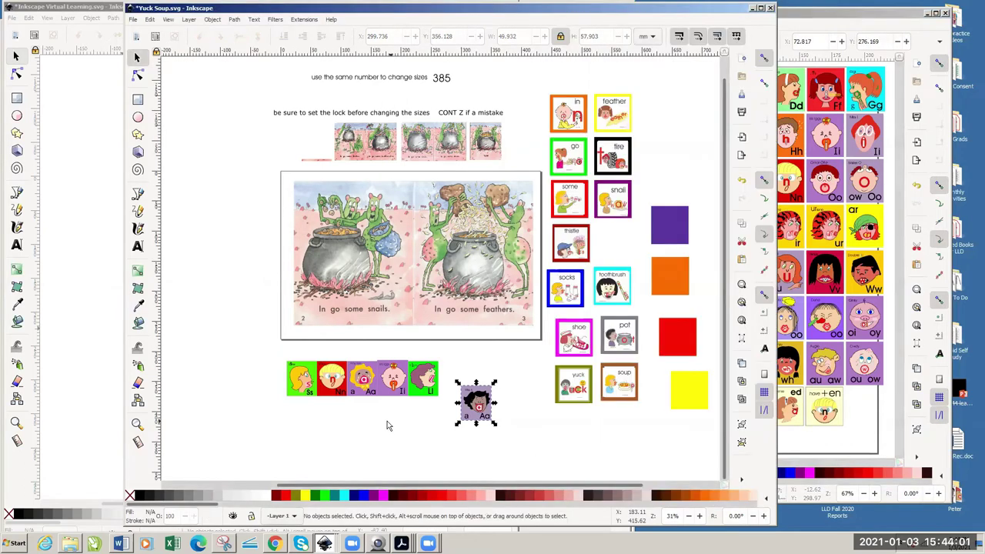
key("ctrl+v")
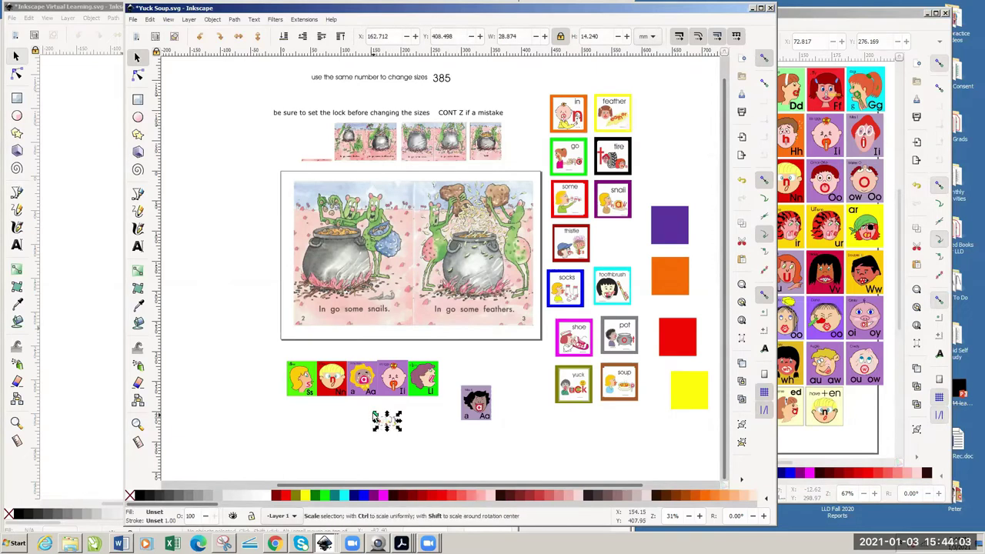
left_click_drag(374, 416, 402, 424)
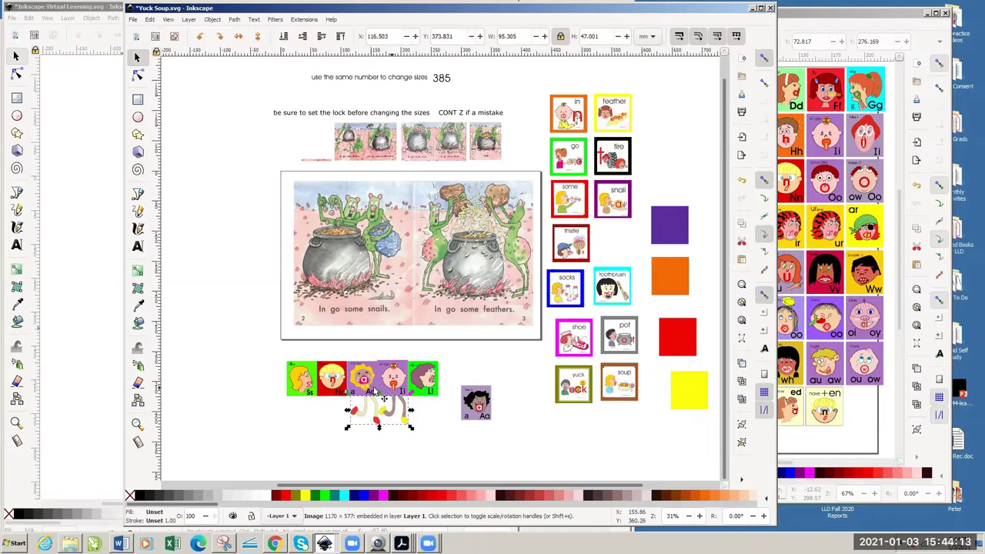
mouse_move(387, 401)
left_mouse_down()
mouse_move(396, 414)
mouse_move(375, 435)
mouse_move(386, 384)
left_mouse_up()
left_click(461, 424)
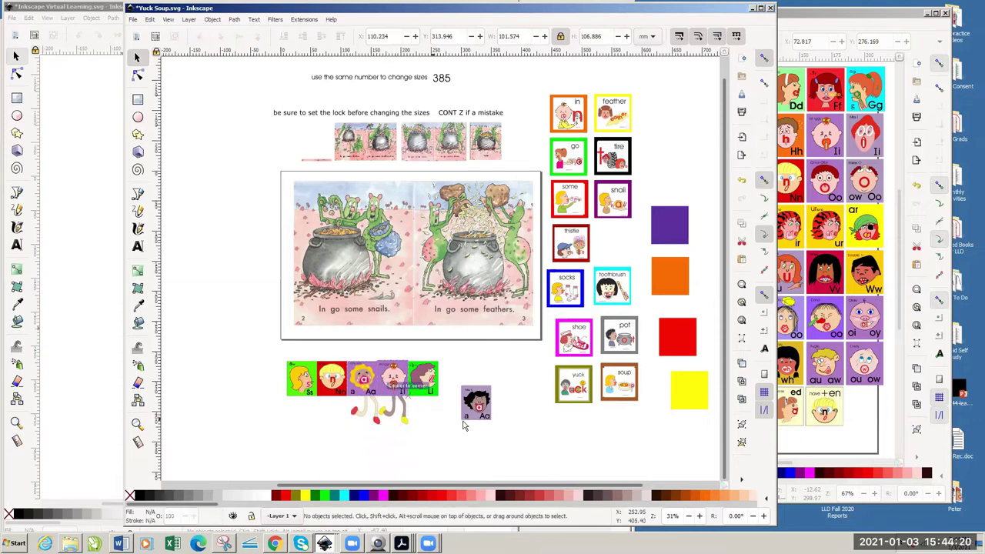
- Move the purple a Aa face onto the row, raise it to the top and enlarge it slightly
left_click_drag(478, 419, 379, 376)
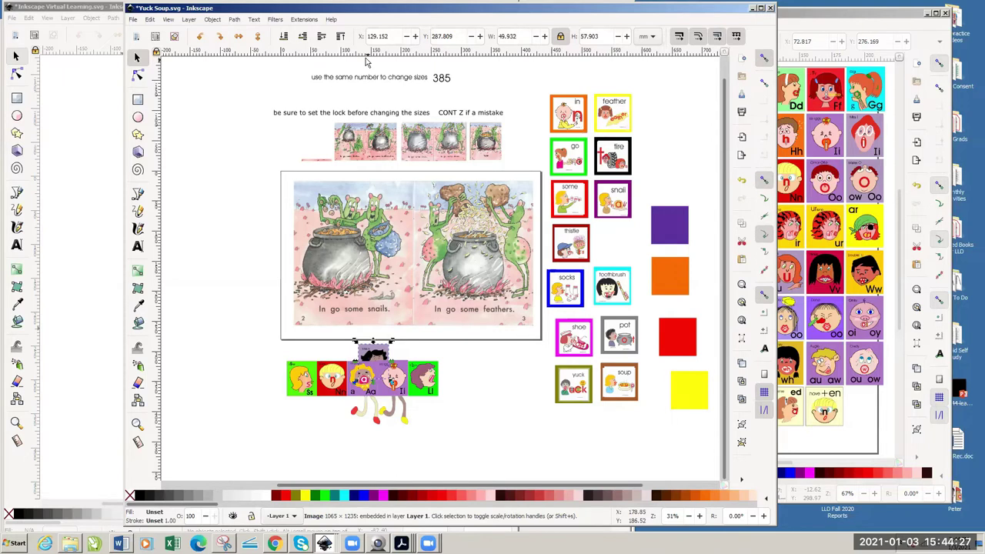
left_click(340, 37)
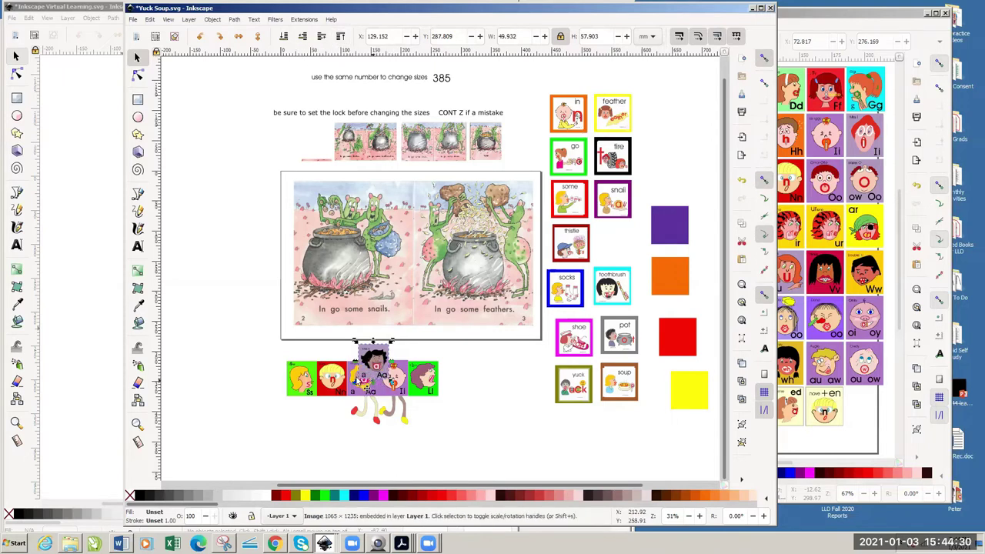
left_click_drag(355, 341, 349, 330)
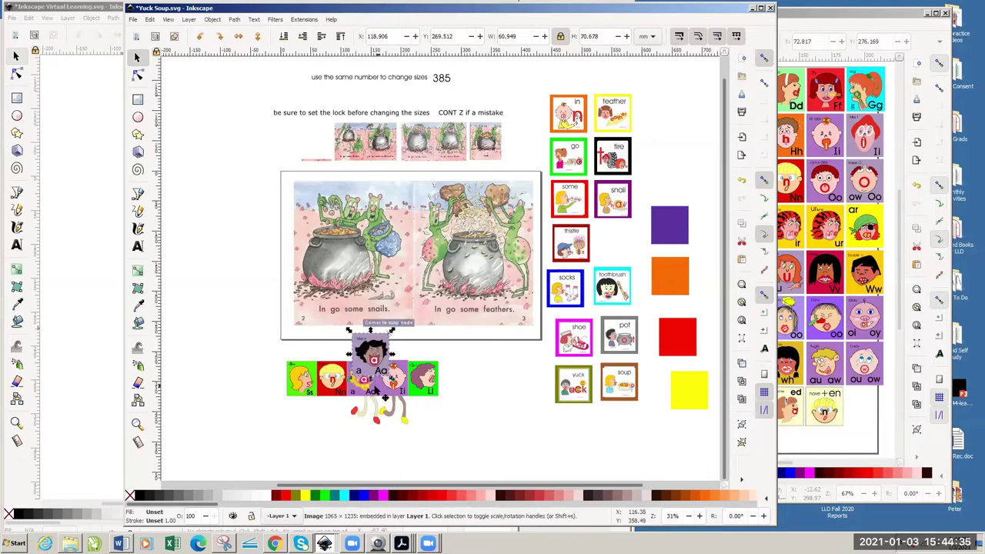
left_click(454, 417)
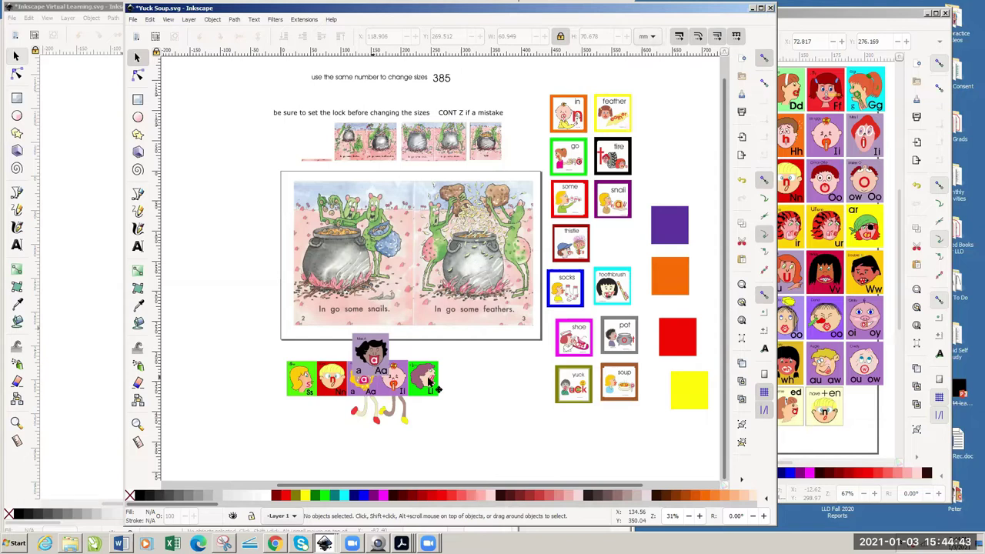
left_click(386, 360)
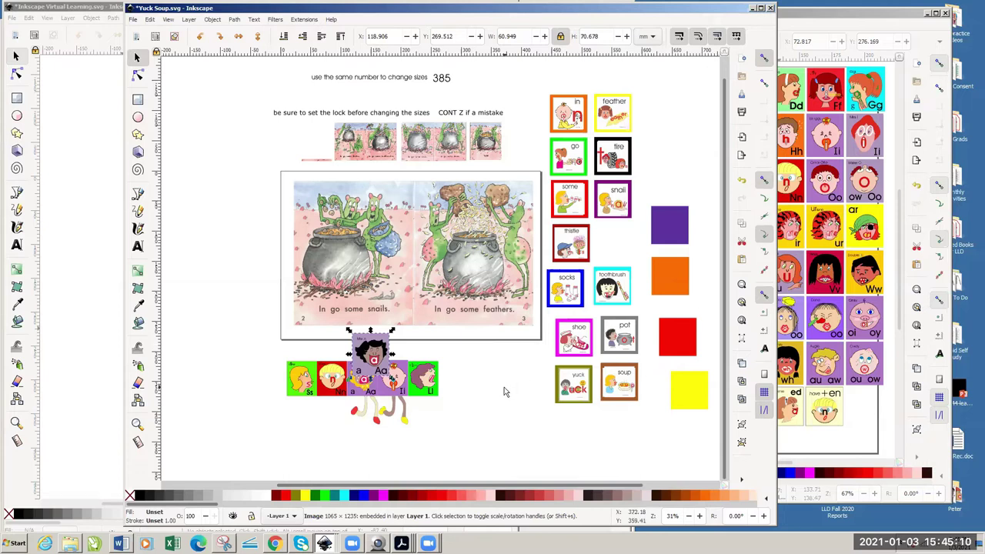
- Bring Phonic Faces forward and select the Ss, Nn and a Aa faces together
left_click(110, 297)
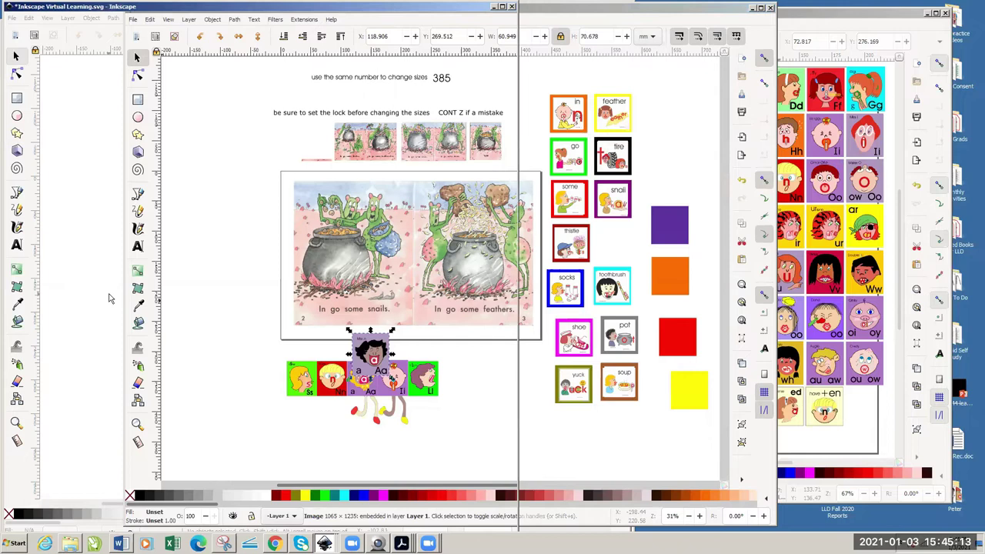
left_click(235, 157)
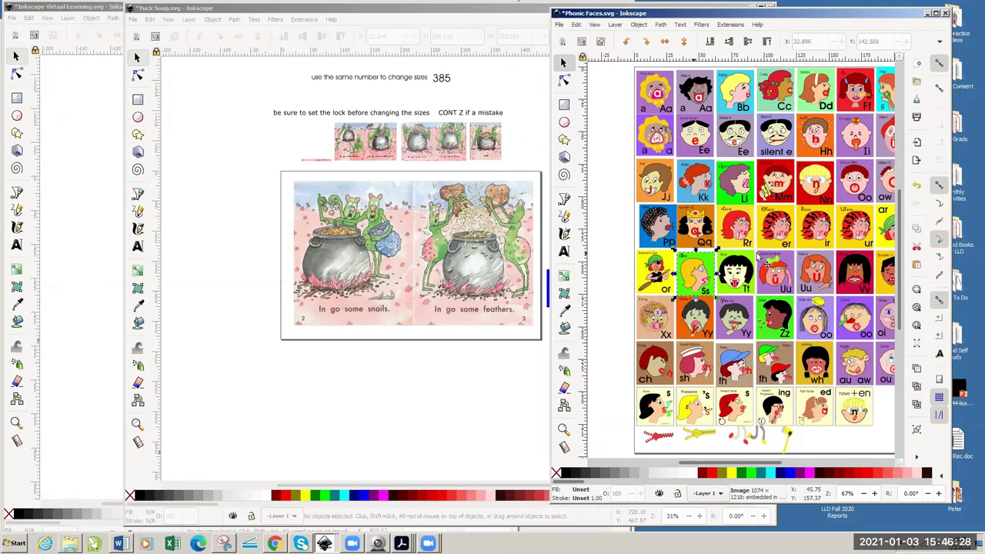
left_click(818, 190, "shift")
left_click(666, 106, "shift")
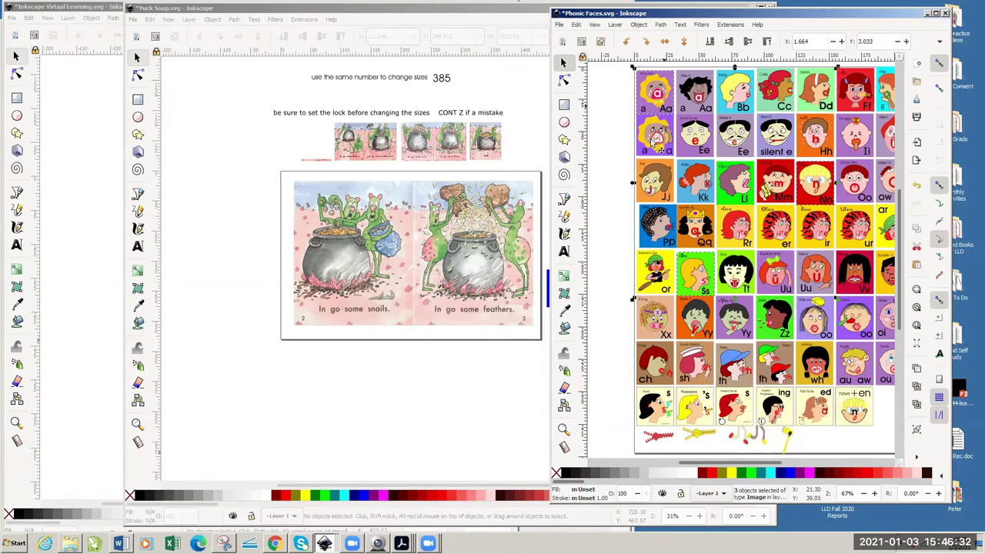
- Paste the three faces below the spread, then group, enlarge and ungroup them
left_click(419, 378)
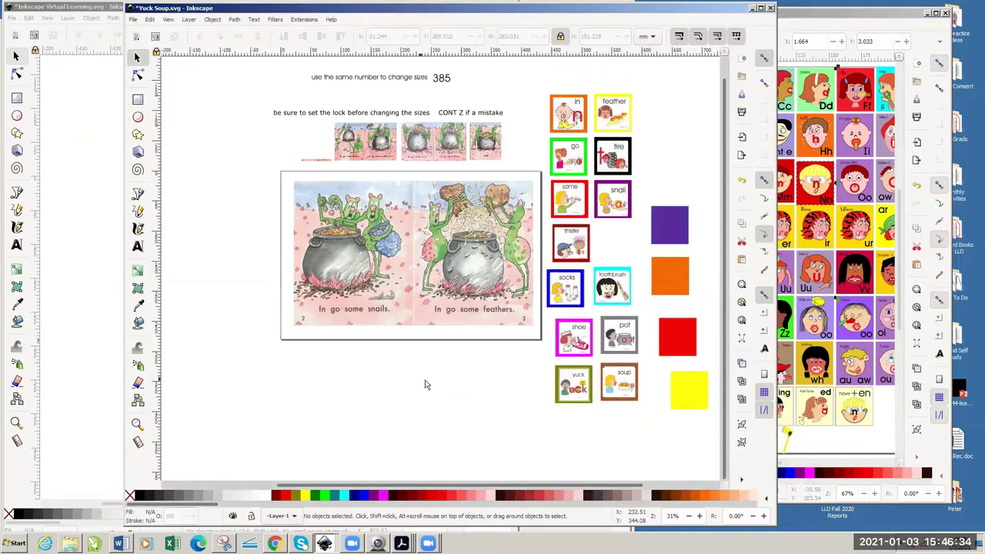
key("ctrl+v")
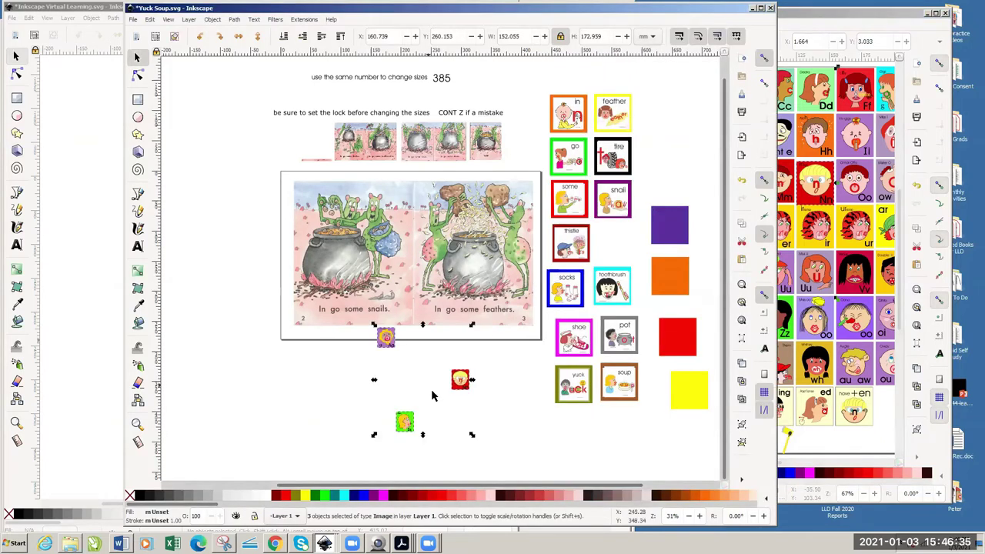
left_click(504, 418)
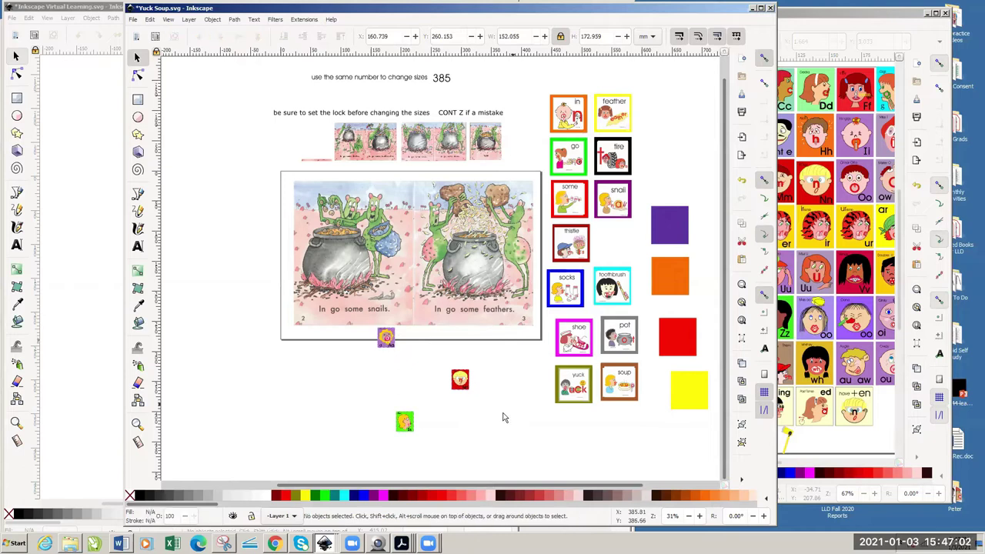
left_click_drag(408, 426, 417, 376)
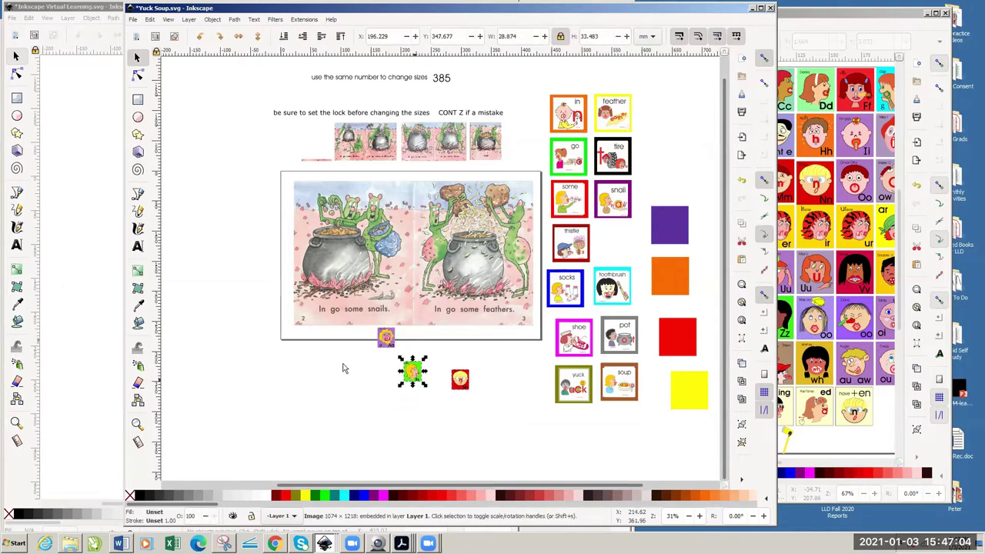
left_click_drag(356, 425, 500, 321)
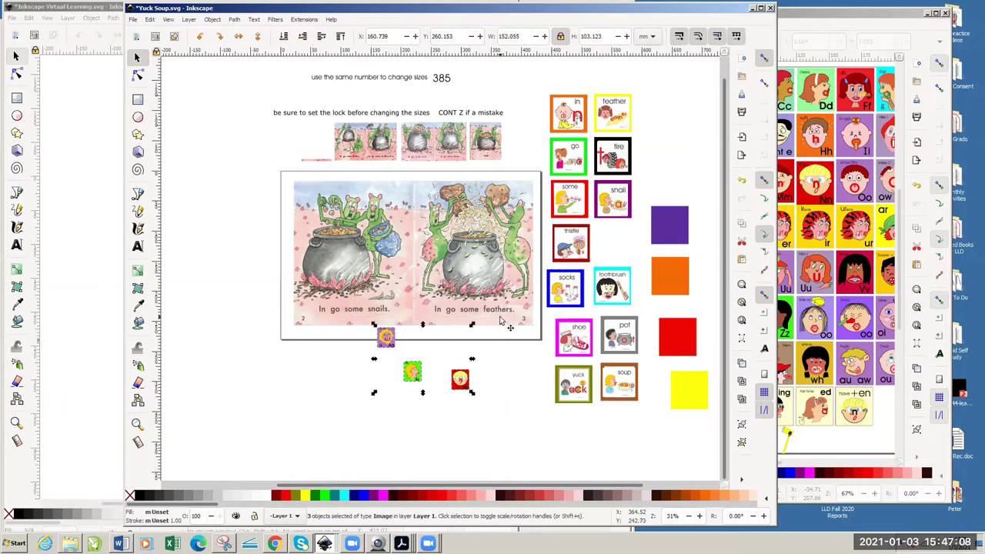
key("ctrl+g")
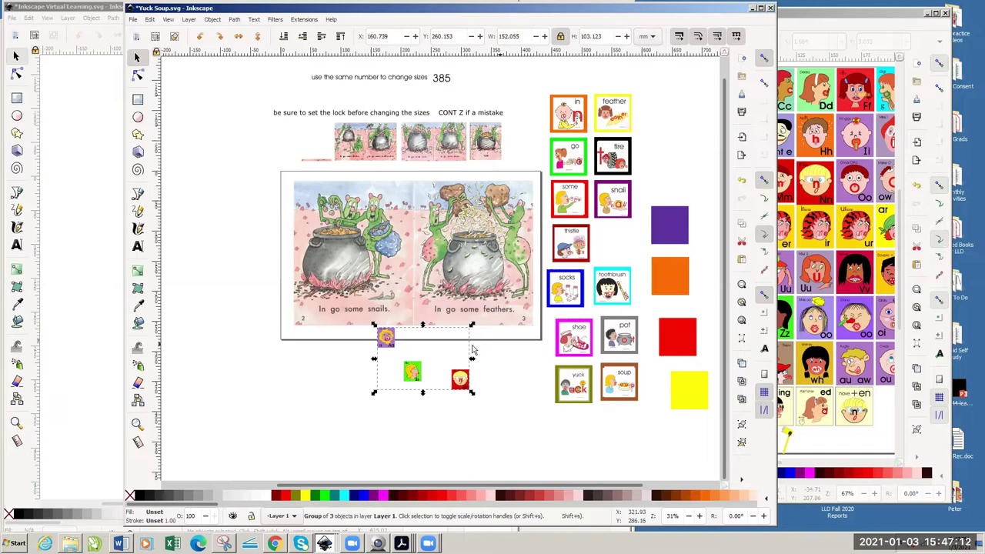
left_click_drag(374, 396, 330, 431)
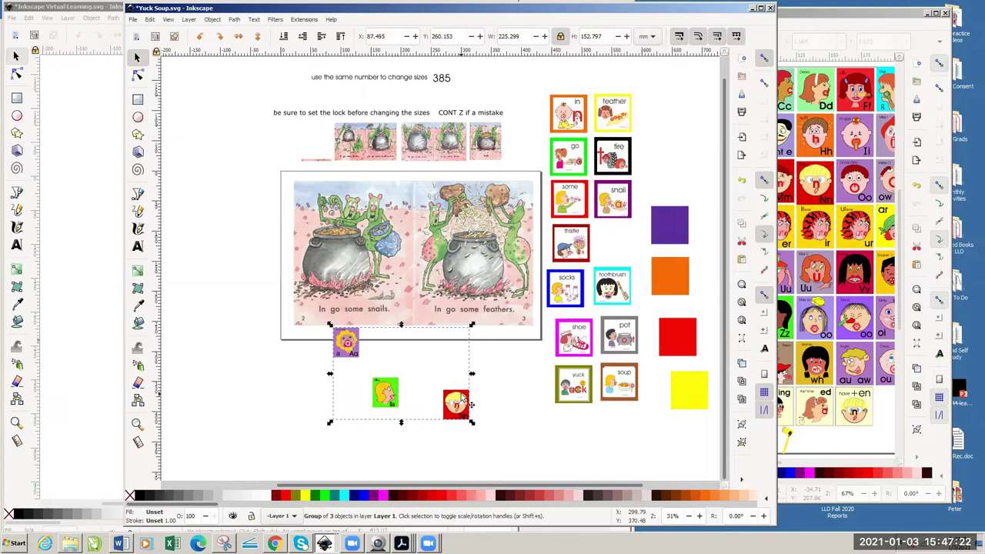
key("ctrl+shift+g")
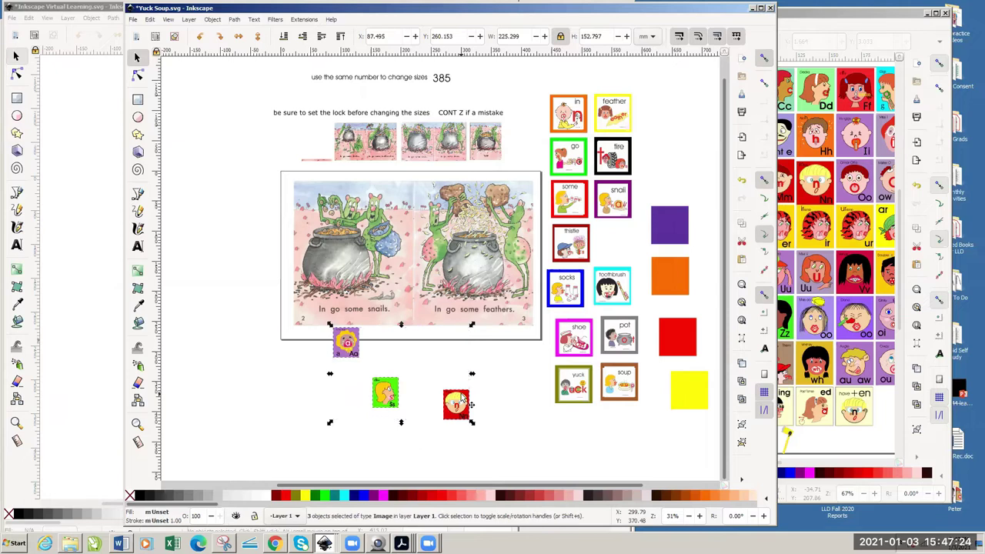
left_click(489, 387)
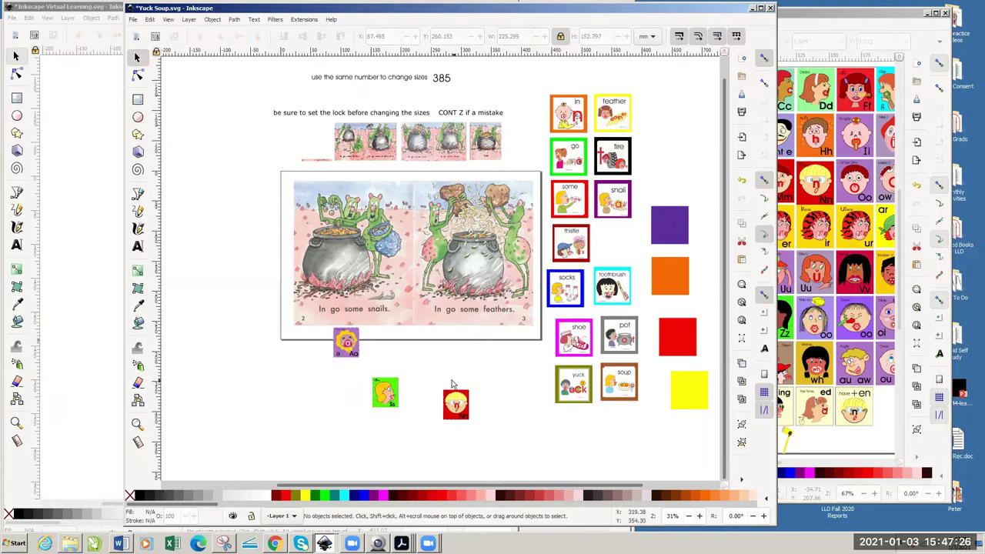
- Line up the green Ss and red tiles side by side, with the purple a tile beside them
left_click_drag(391, 396, 394, 371)
left_click_drag(456, 412, 414, 375)
left_click_drag(346, 345, 454, 373)
left_click(368, 416)
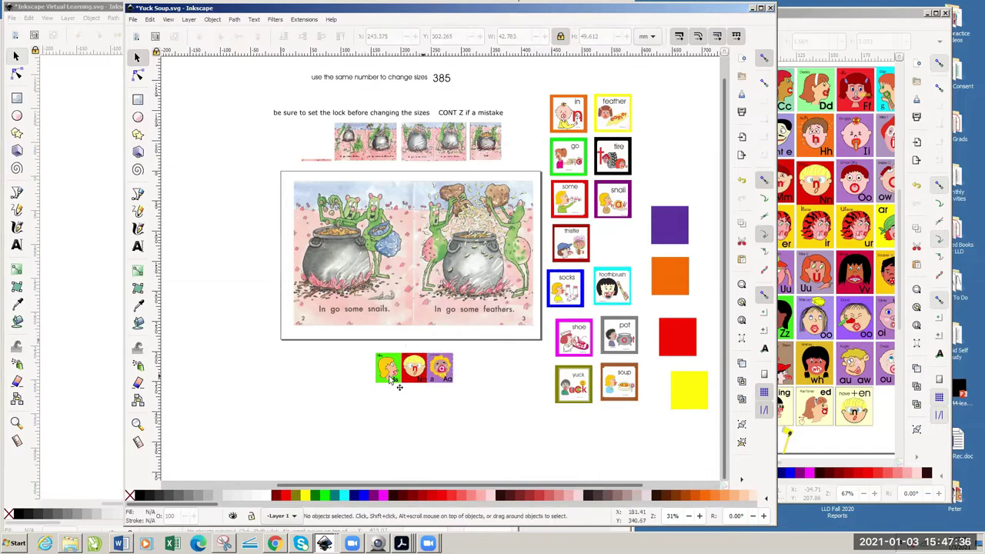
left_click(389, 383)
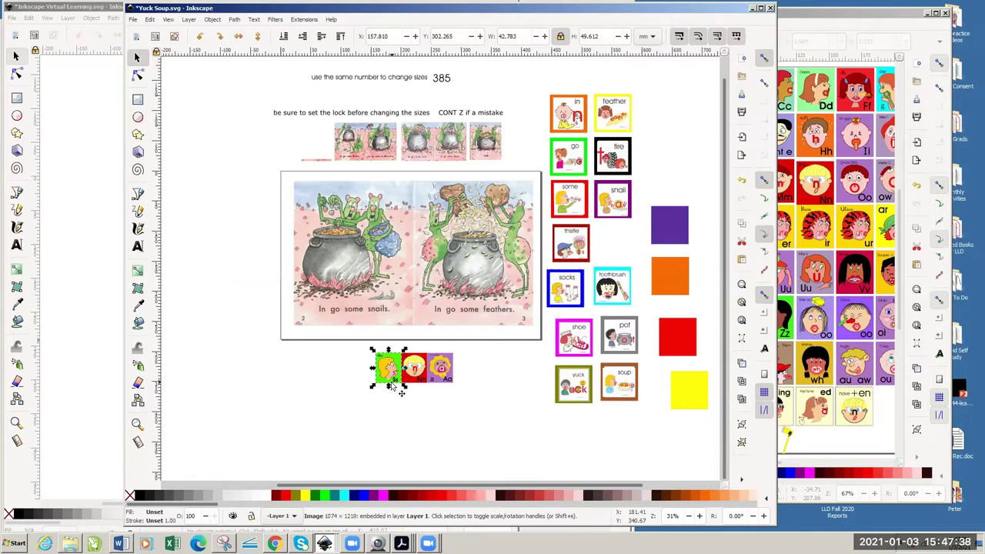
left_click_drag(390, 381, 428, 351)
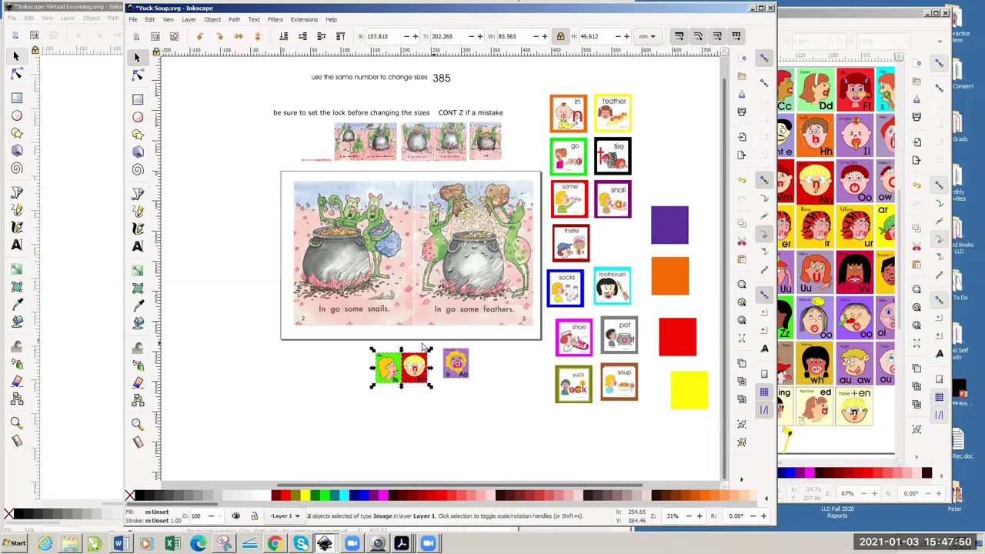
left_click_drag(413, 377, 365, 380)
left_click_drag(454, 366, 422, 379)
left_click(858, 141)
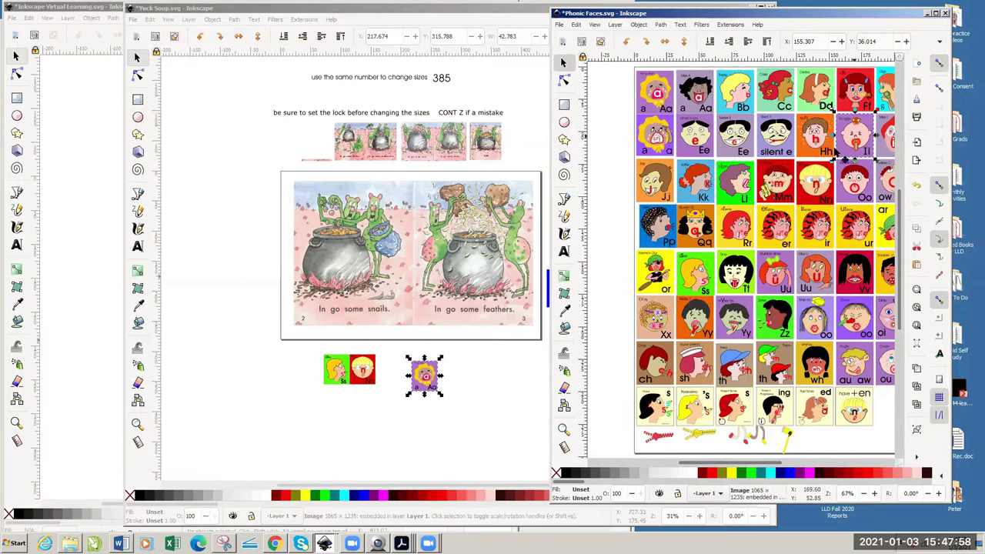
- Paste the Ii tile beside the a tile at matching size and group the pair
left_click(483, 372)
key("ctrl+v")
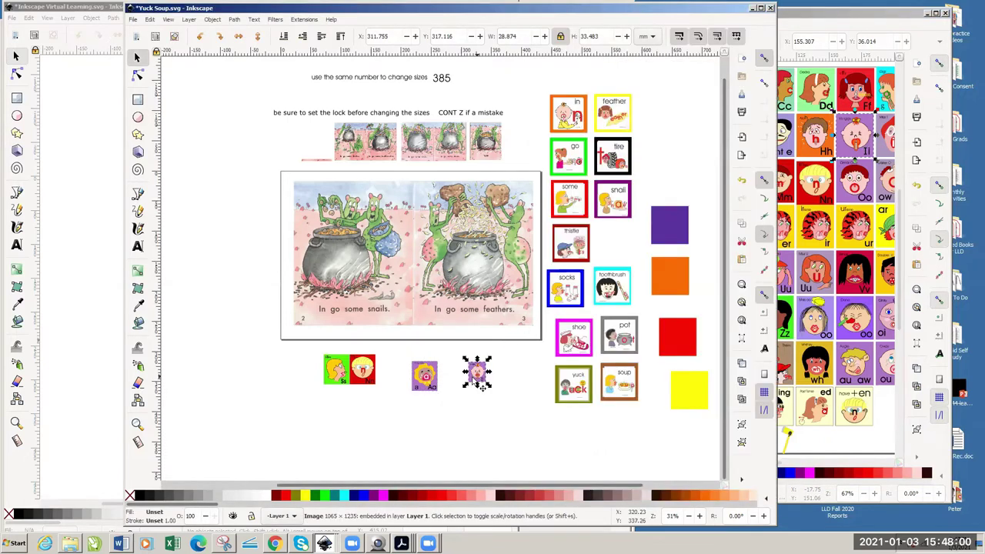
left_click_drag(487, 376, 465, 396)
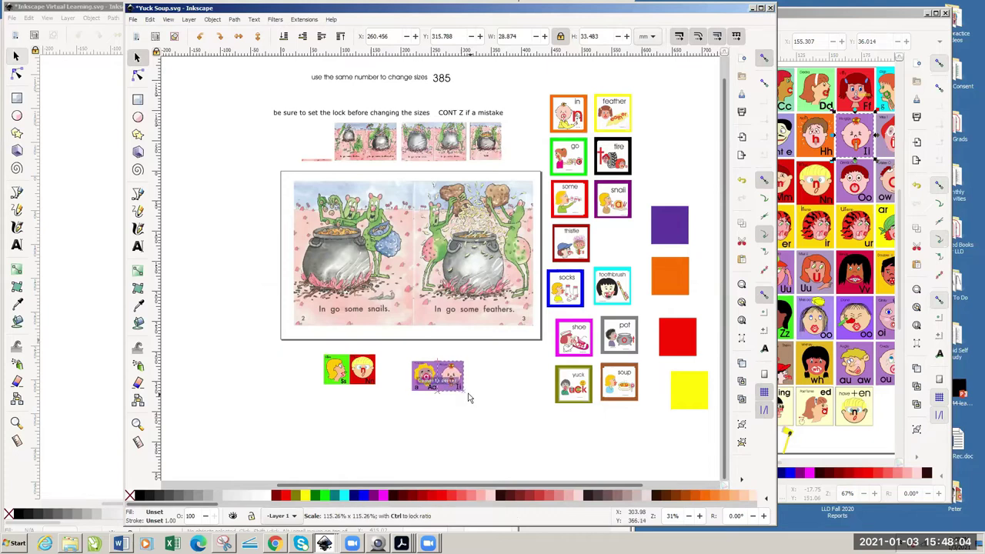
left_click(397, 408)
left_click_drag(397, 404, 479, 355)
key("ctrl")
key("ctrl+g")
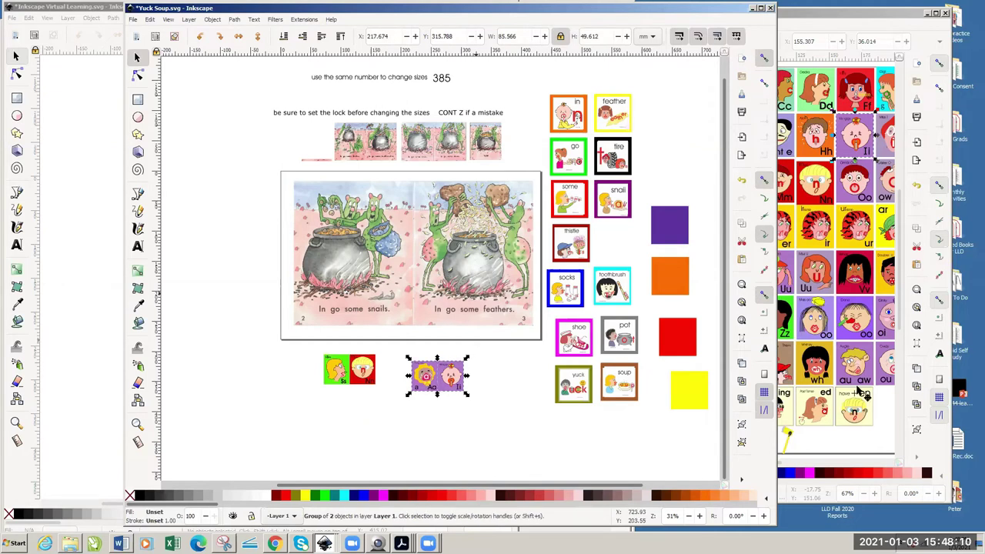
- Copy the black-haired Aa face from Phonic Faces and paste it onto the a and Ii pair
left_click(828, 448)
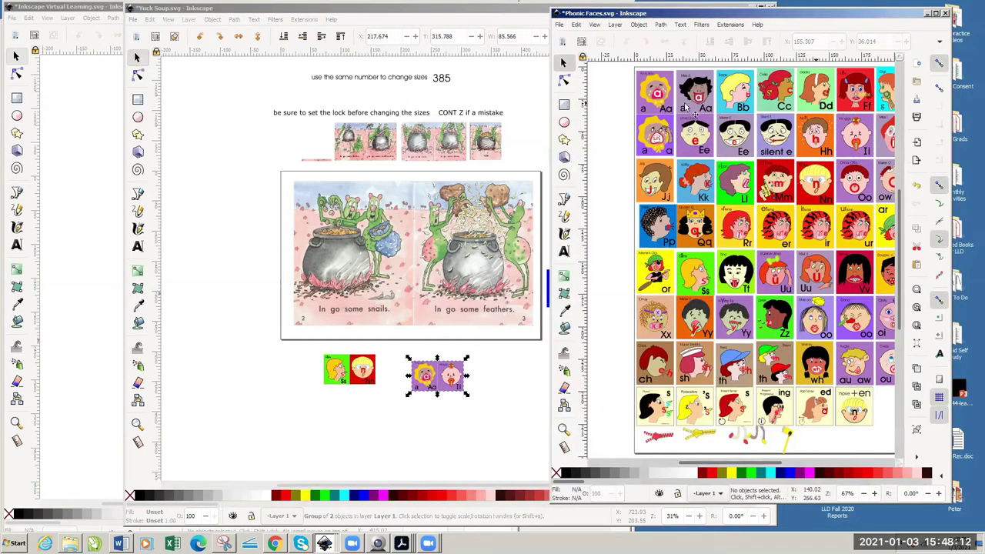
key("ctrl")
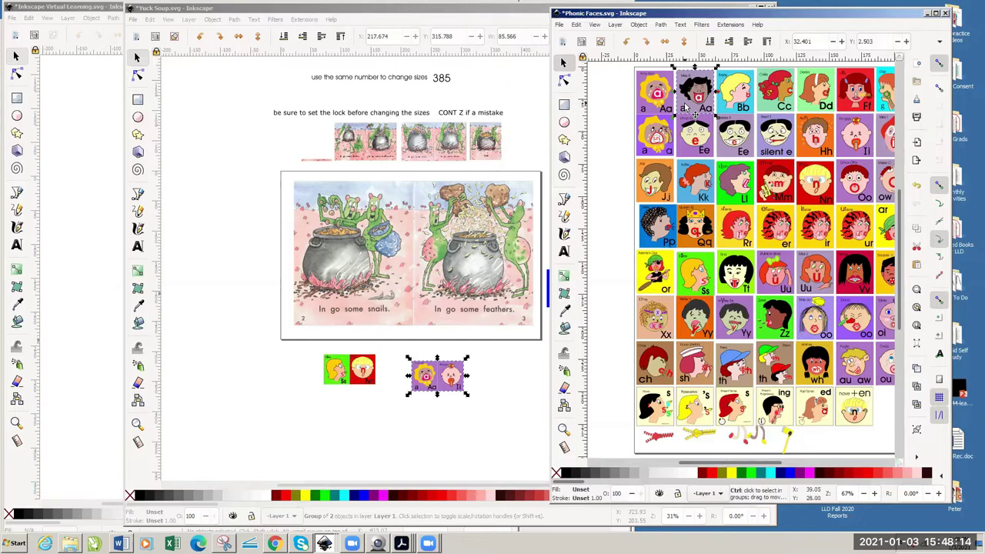
left_click_drag(695, 110, 711, 275)
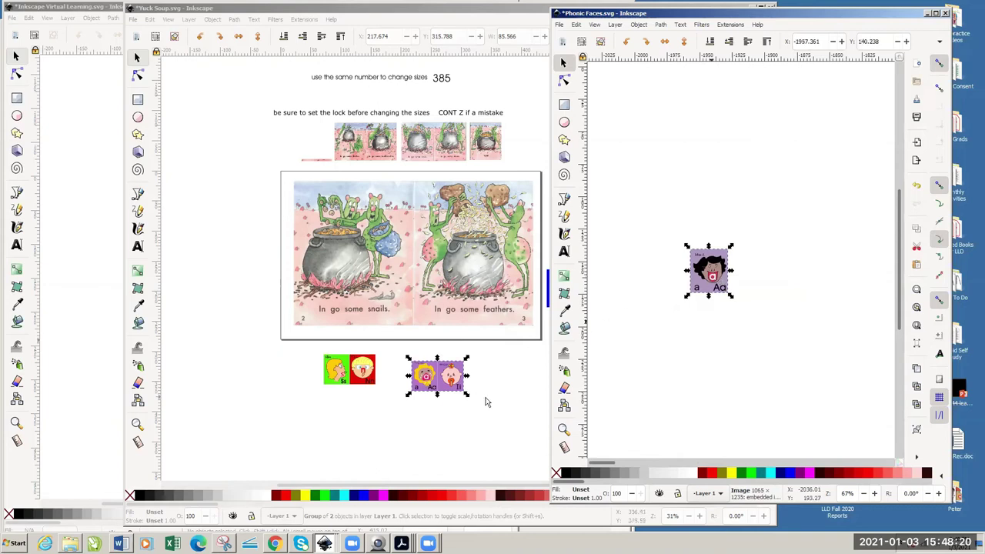
left_click(487, 399)
key("ctrl+v")
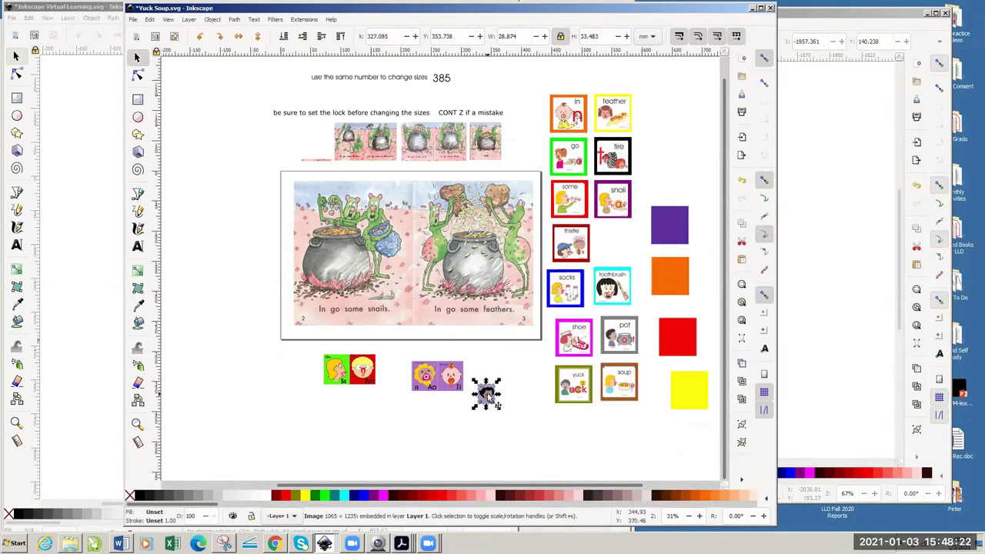
left_click_drag(494, 408, 441, 369)
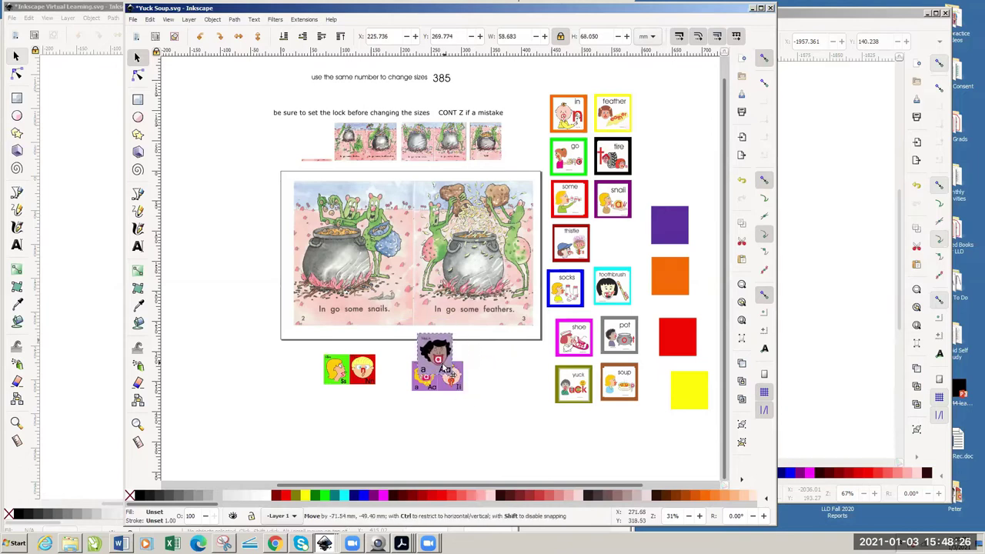
- Bring Yuck Soup forward and scroll left to show the cover page and picture cards
left_click(398, 407)
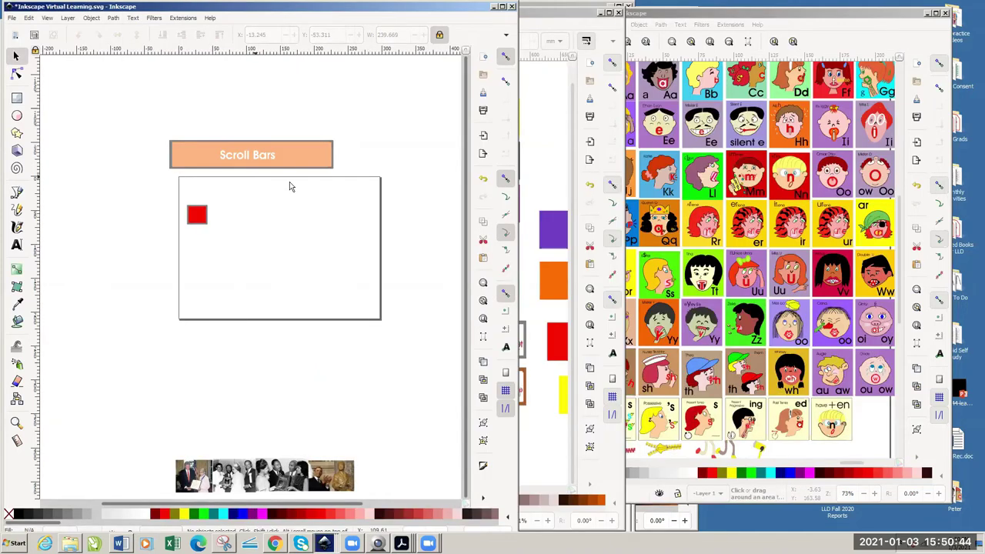
left_click(538, 184)
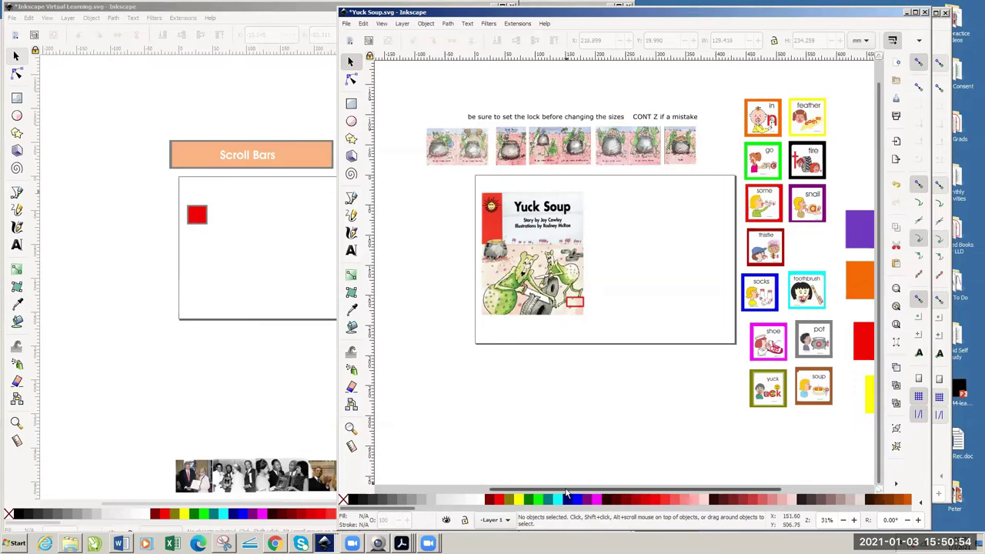
scroll(567, 493, "left", 3)
left_click_drag(565, 485, 611, 482)
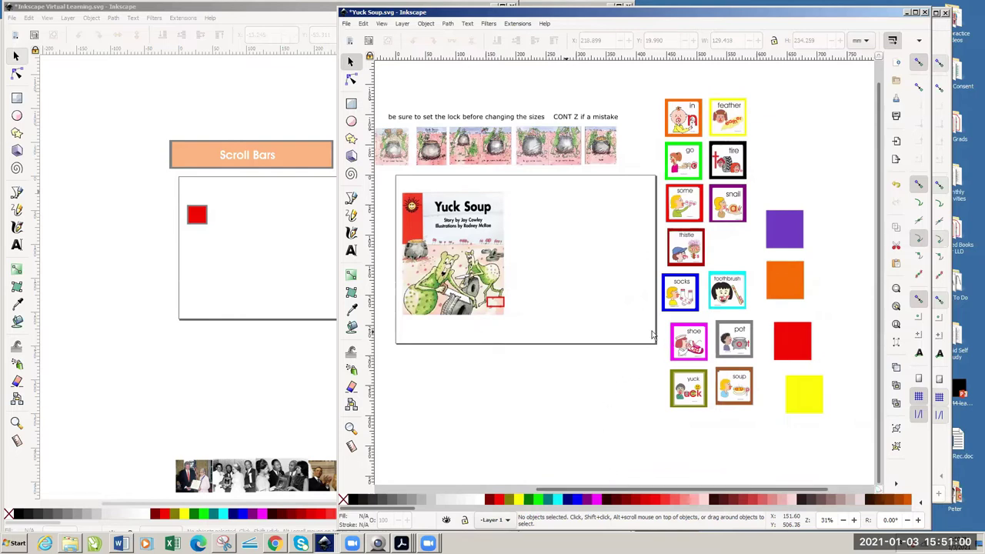
- Move the snails-and-feathers spread onto the cover, raise it to top, and enlarge it to 342.812 × 263.954 mm
left_click_drag(408, 158, 452, 202)
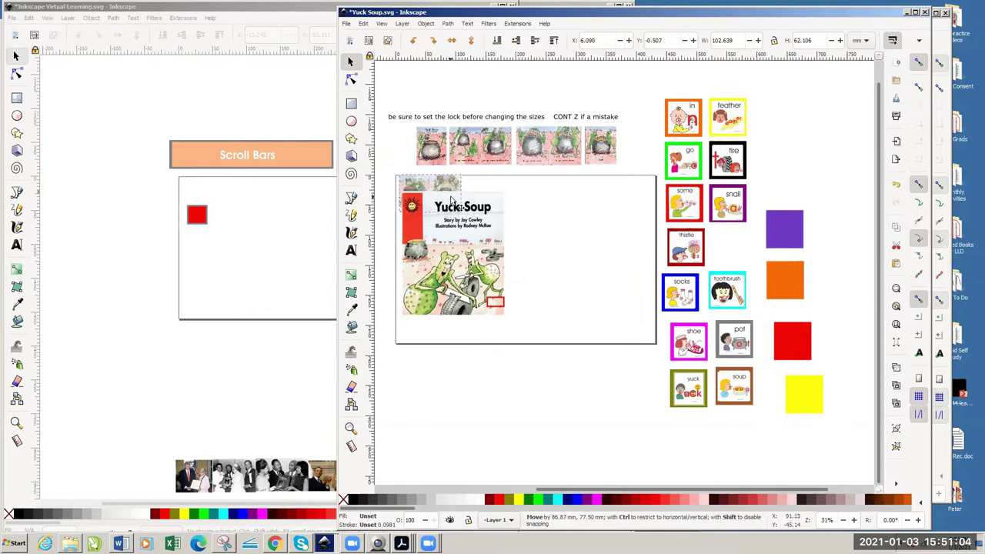
left_click(554, 40)
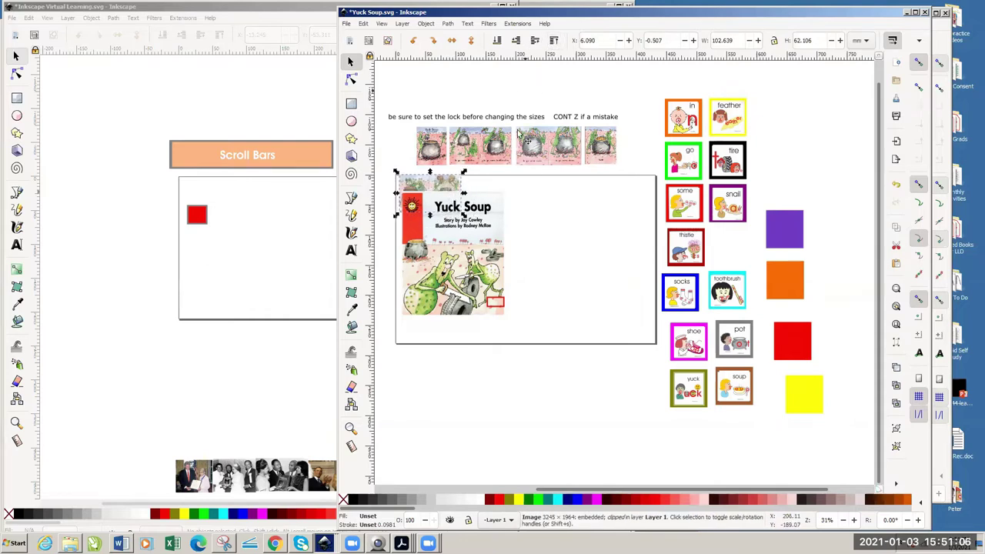
left_click_drag(464, 216, 607, 338)
left_click(568, 418)
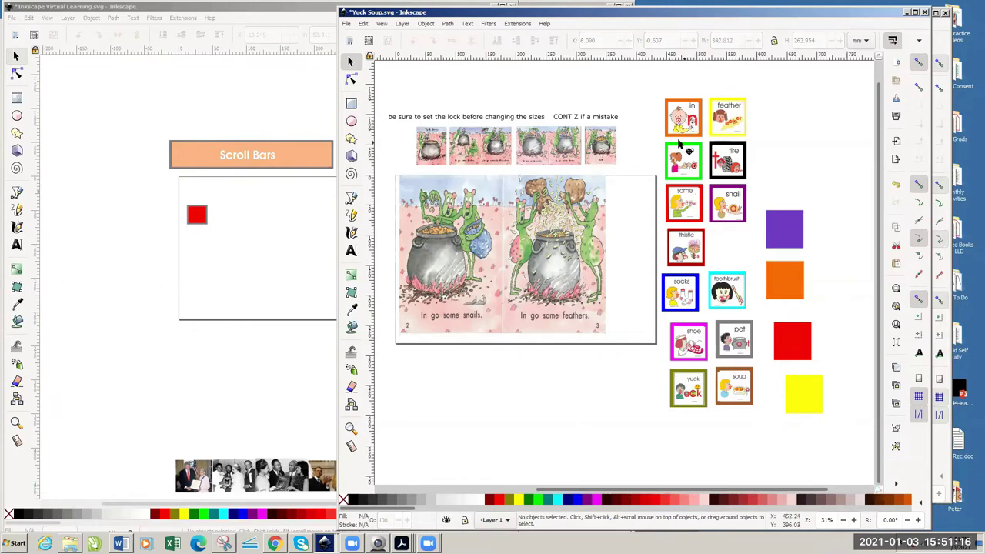
- Arrange the in, go, some and snail word cards in a row beneath the spread
left_click_drag(679, 123, 428, 375)
left_click_drag(684, 161, 480, 368)
left_click_drag(682, 206, 526, 371)
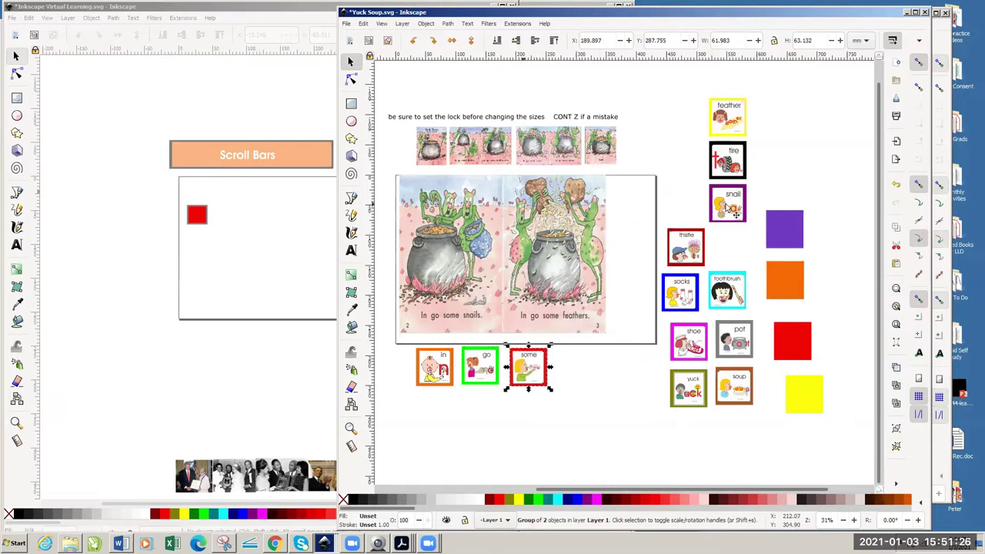
left_click_drag(727, 210, 573, 365)
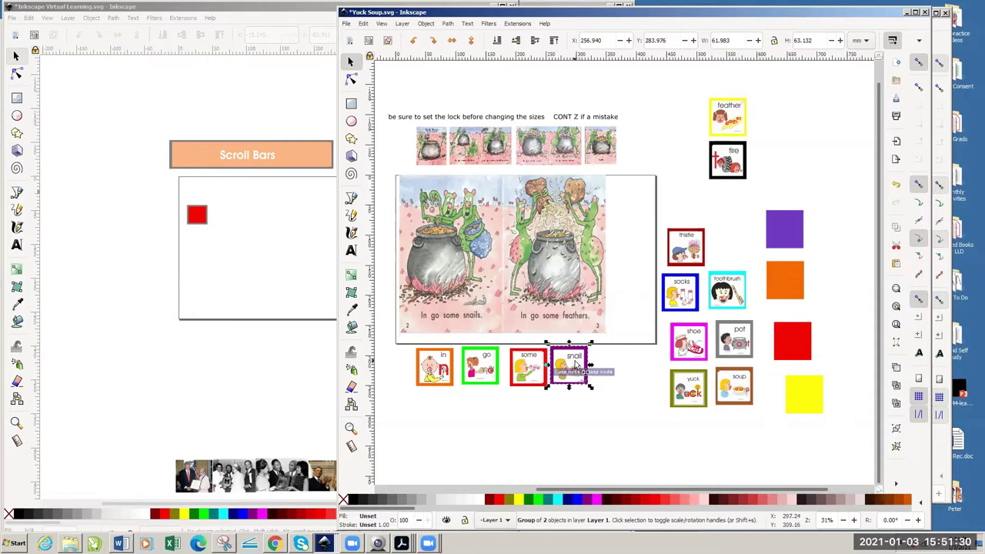
left_click(595, 422)
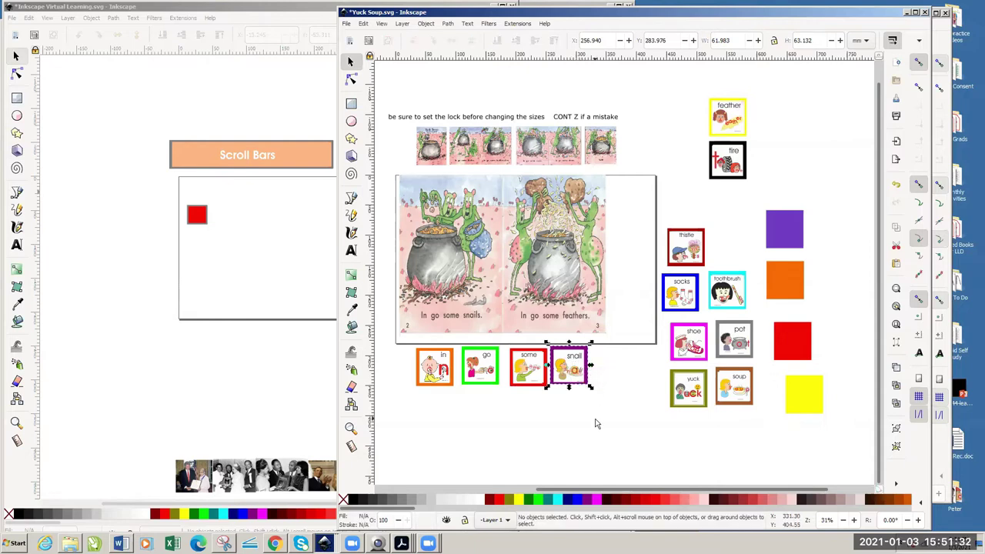
- Add a size-50 text 's' just right of the snail card
left_click(351, 253)
left_click(593, 374)
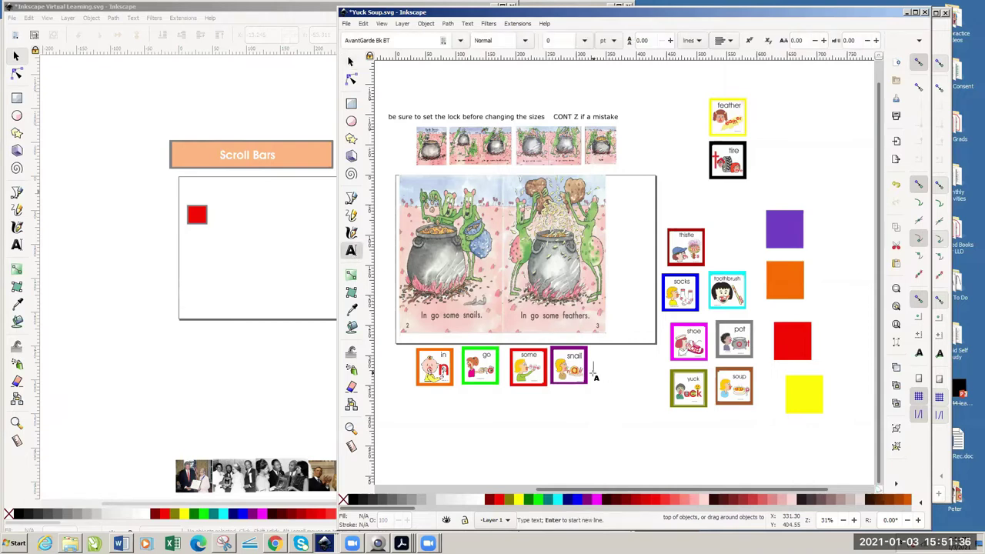
key("Escape")
left_click(595, 370)
type("s")
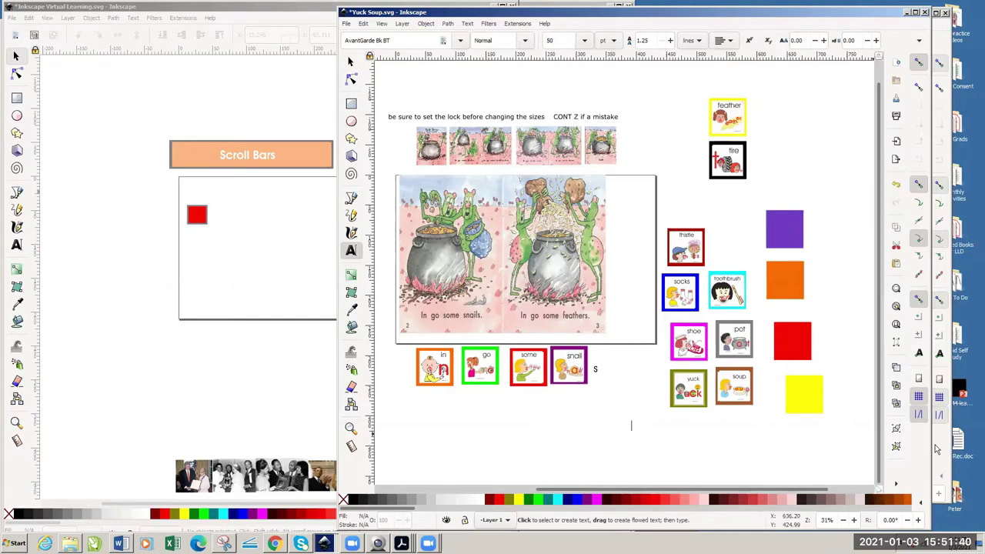
- In Phonic Faces, select the 's face card
key("ctrl+Tab")
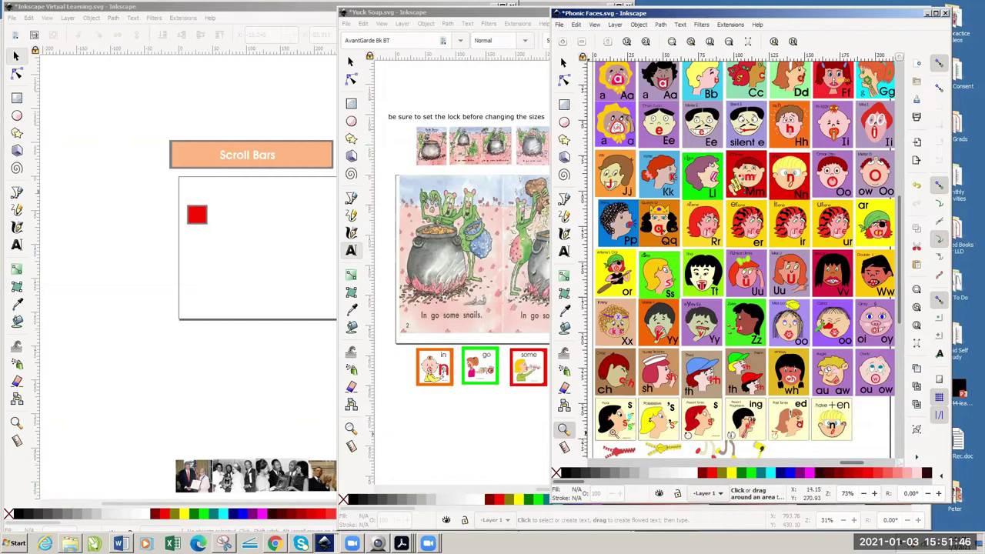
key("s")
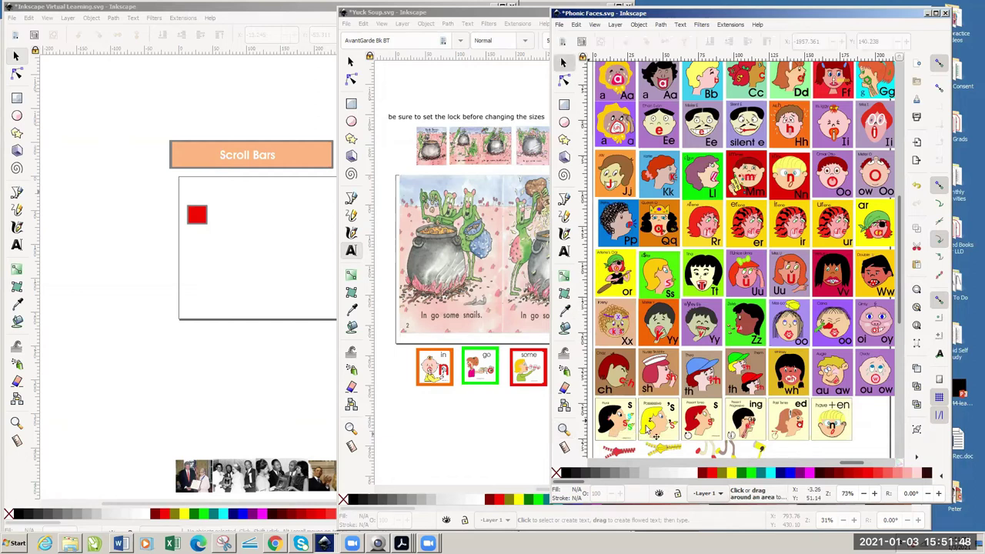
left_click(629, 430)
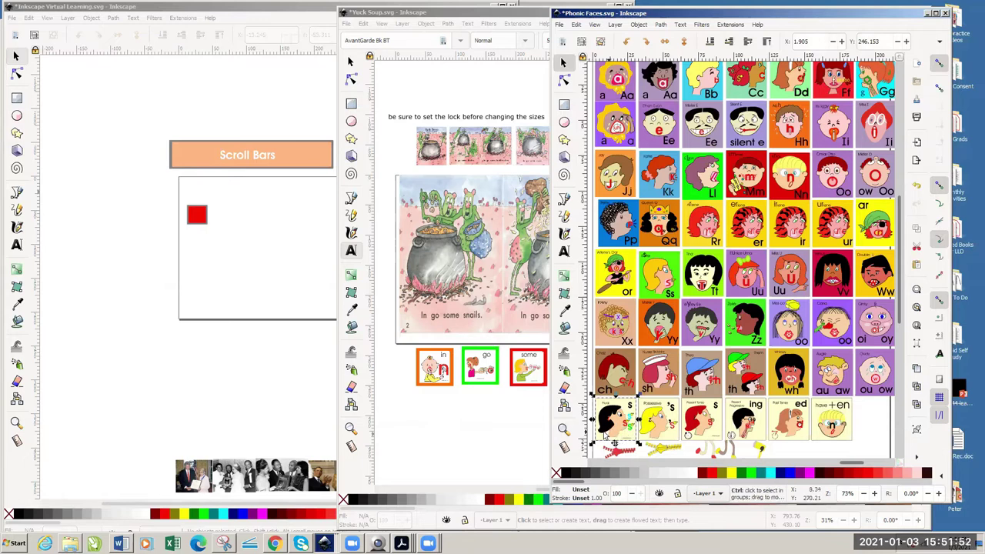
- Paste the face card into Yuck Soup and enlarge it proportionally, with W/H locked, beside the snail card
left_click(514, 457)
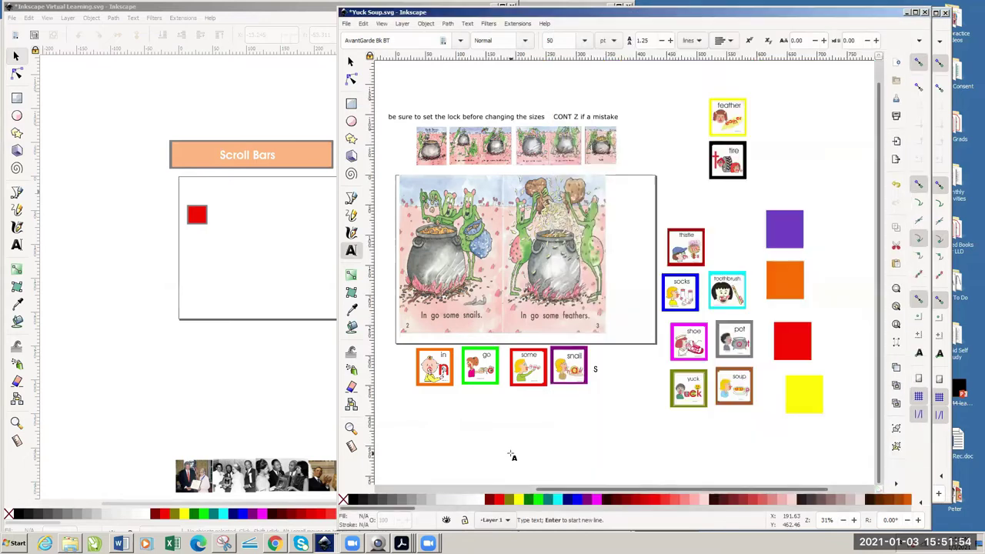
key("ctrl+v")
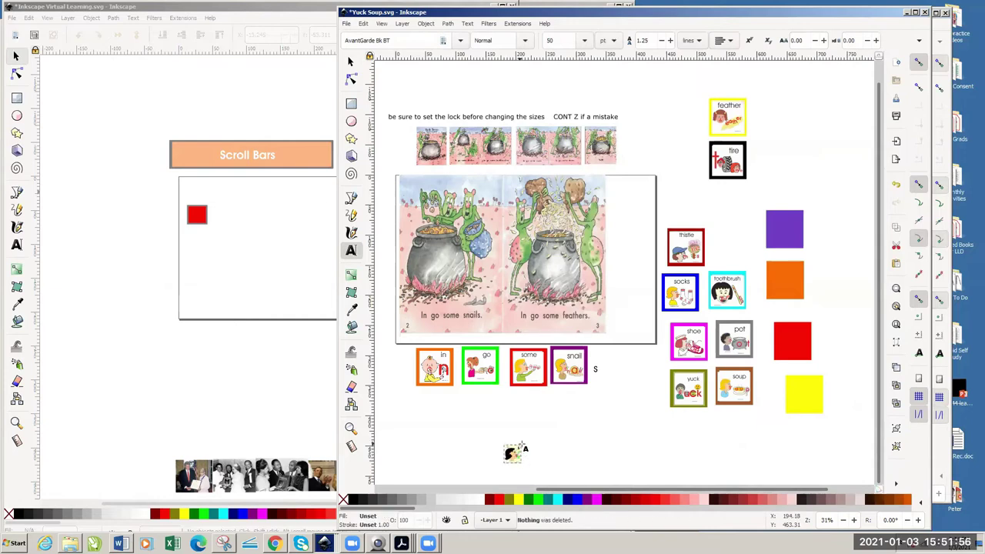
left_click(350, 62)
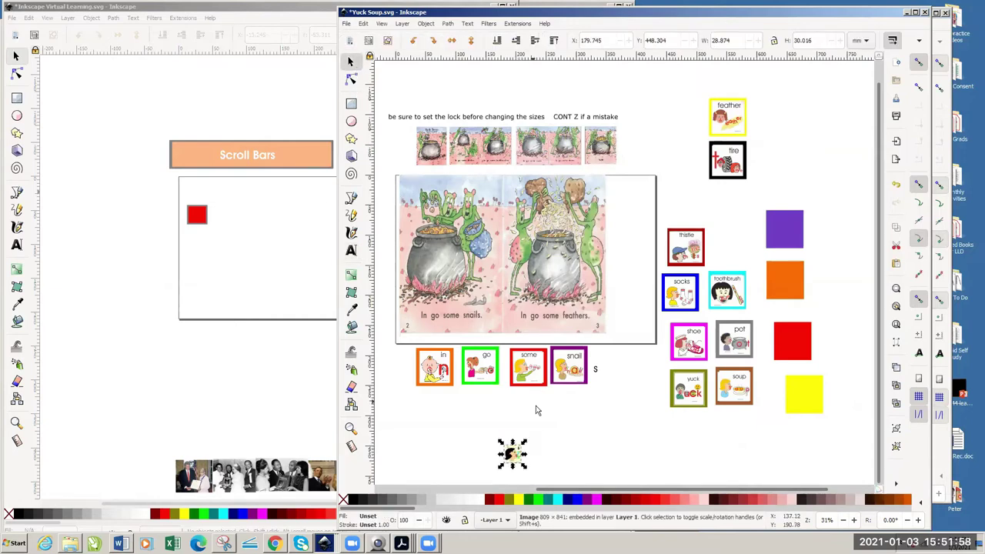
left_click_drag(526, 454, 556, 441)
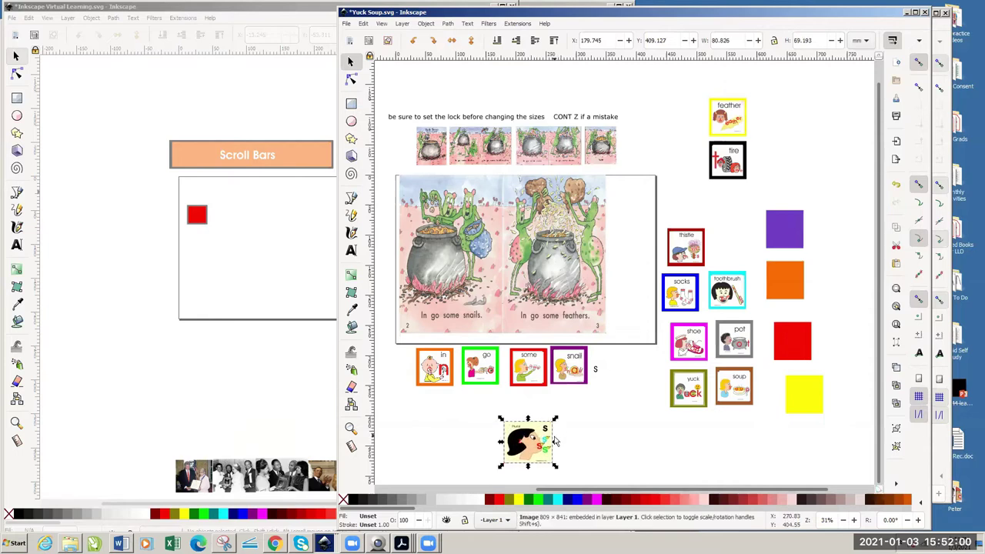
key("ctrl+z")
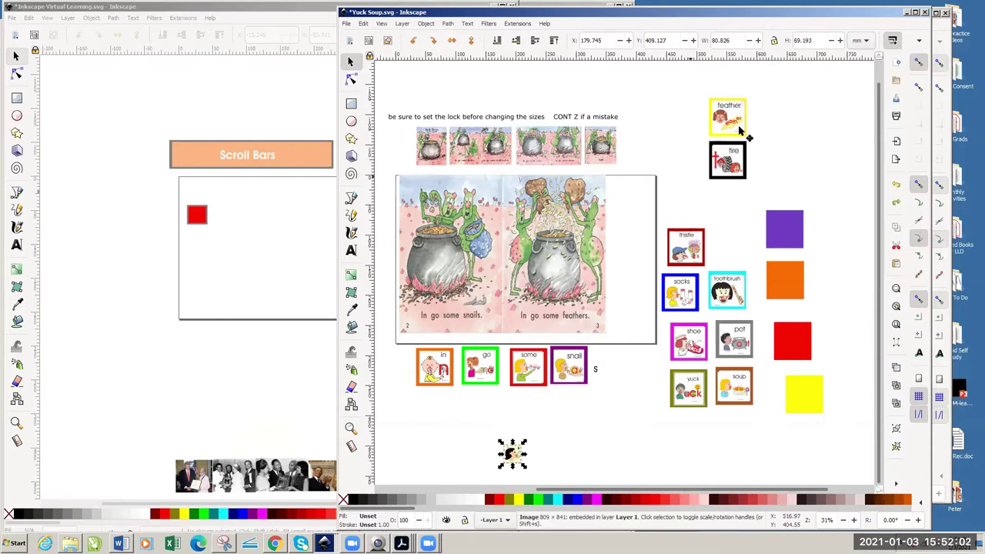
left_click(773, 40)
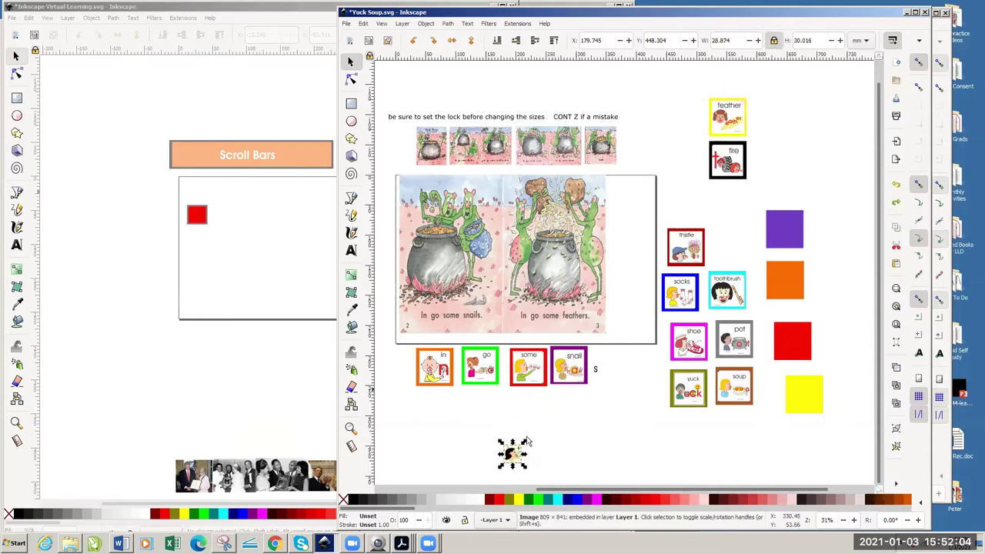
left_click_drag(528, 441, 610, 388)
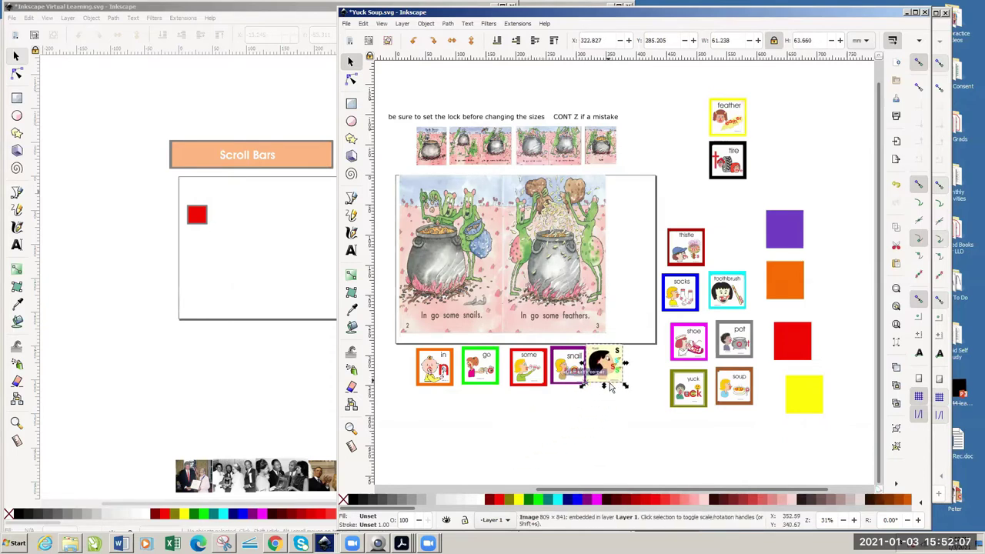
left_click(628, 420)
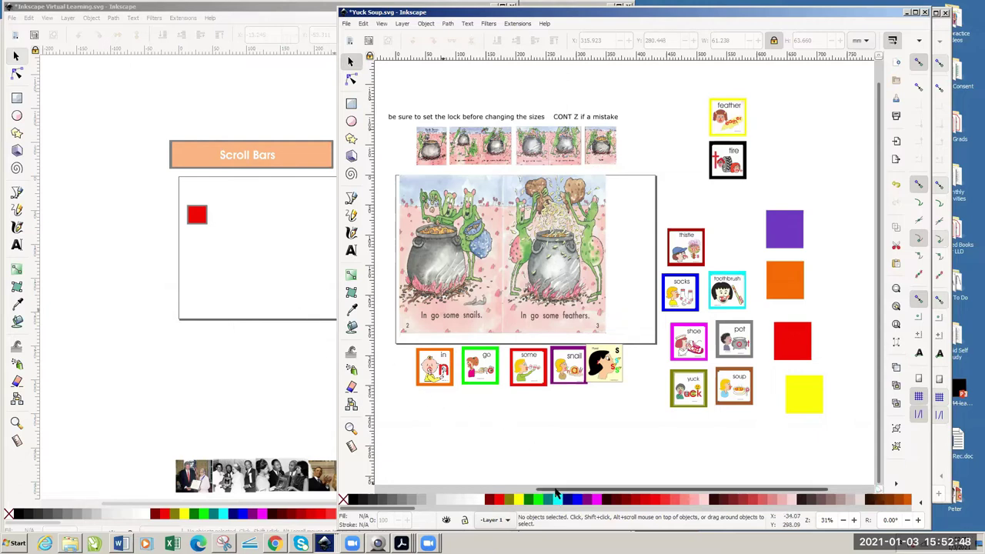
- Scatter the in, some, snail and go cards to separate spots below the spread
left_click_drag(557, 493, 541, 491)
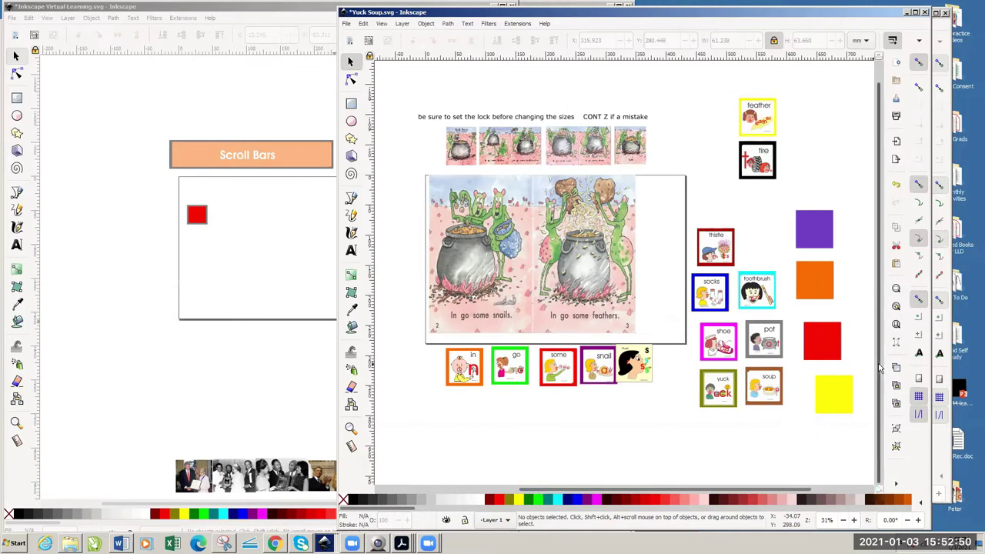
scroll(883, 323, "up", 1)
scroll(881, 385, "down", 1)
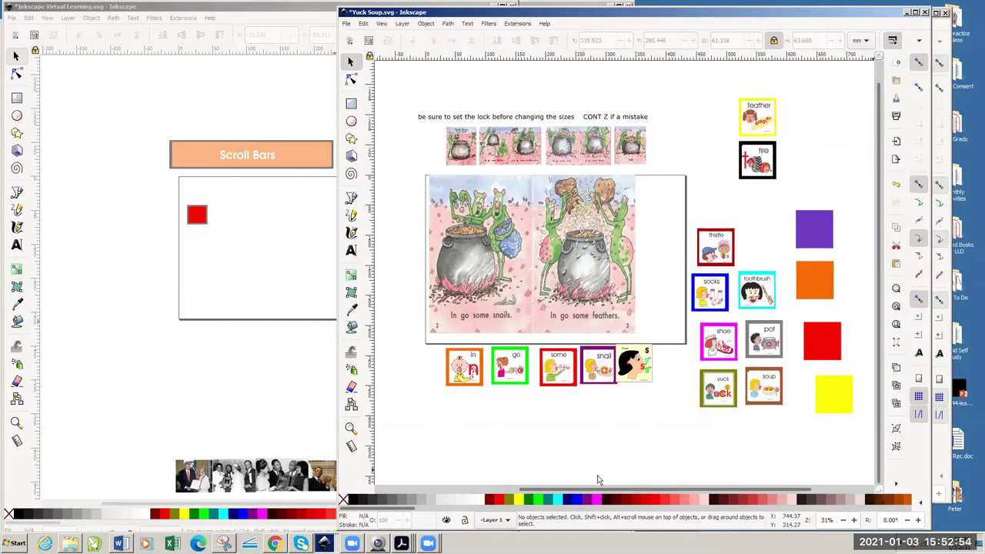
left_click_drag(594, 490, 631, 488)
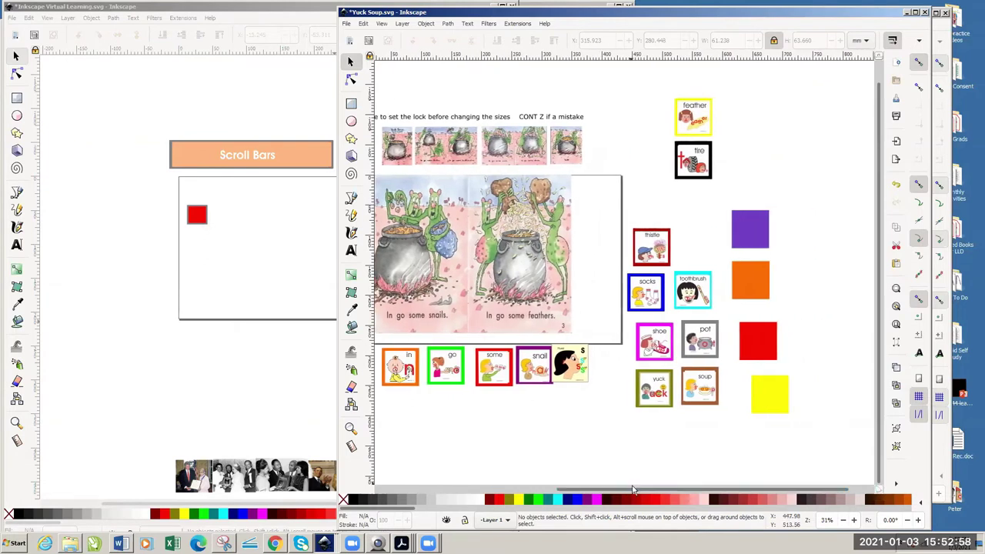
left_click_drag(612, 489, 582, 488)
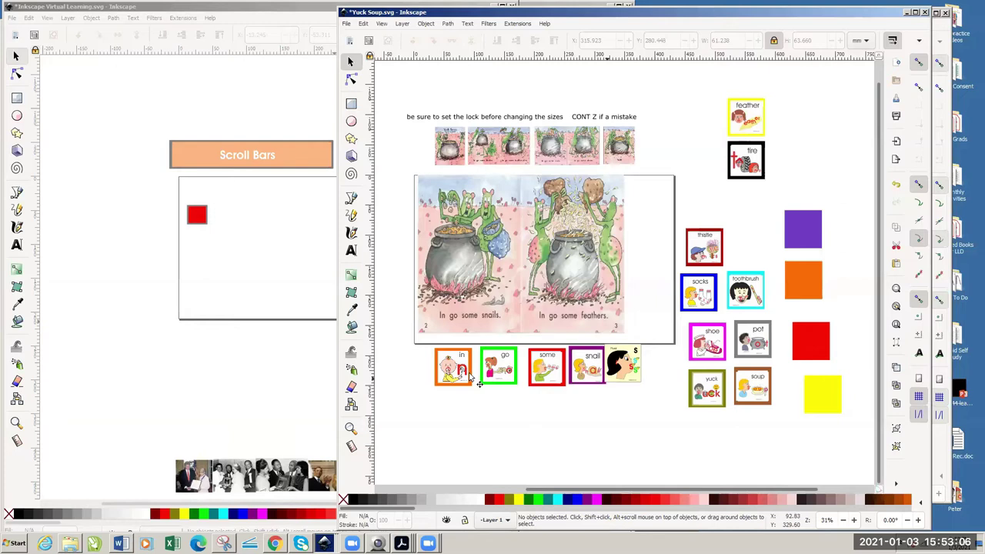
left_click_drag(475, 384, 575, 442)
left_click_drag(549, 364, 454, 398)
left_click_drag(585, 370, 601, 440)
left_click_drag(507, 365, 502, 461)
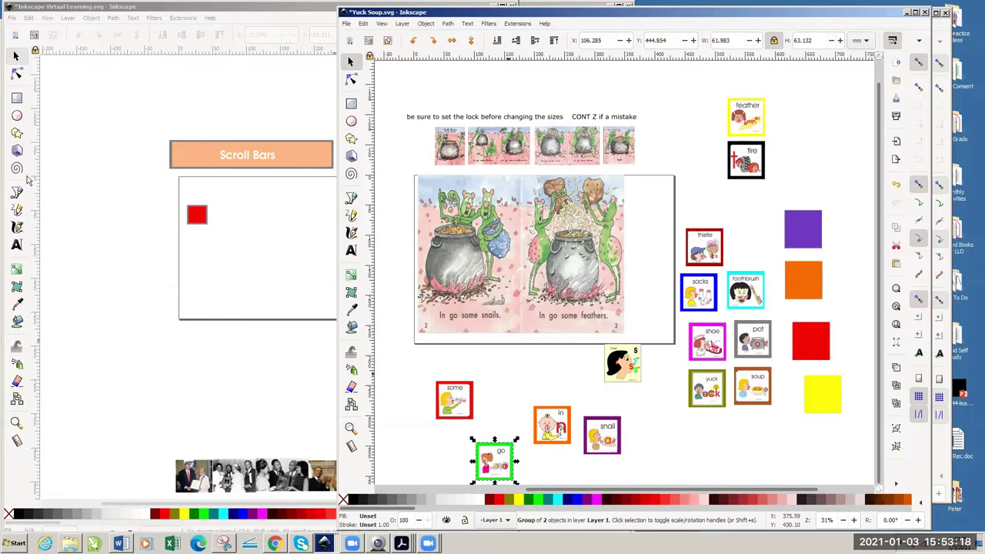
- Draw a purple rectangle, about 325 × 63 mm, over the spread's bottom caption strip
left_click(351, 103)
left_click_drag(417, 294, 614, 332)
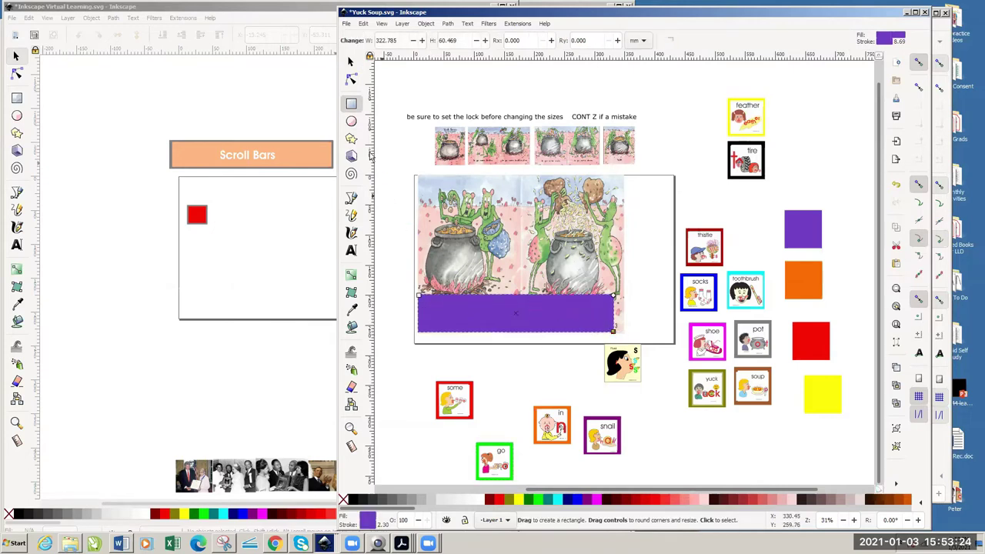
left_click(350, 61)
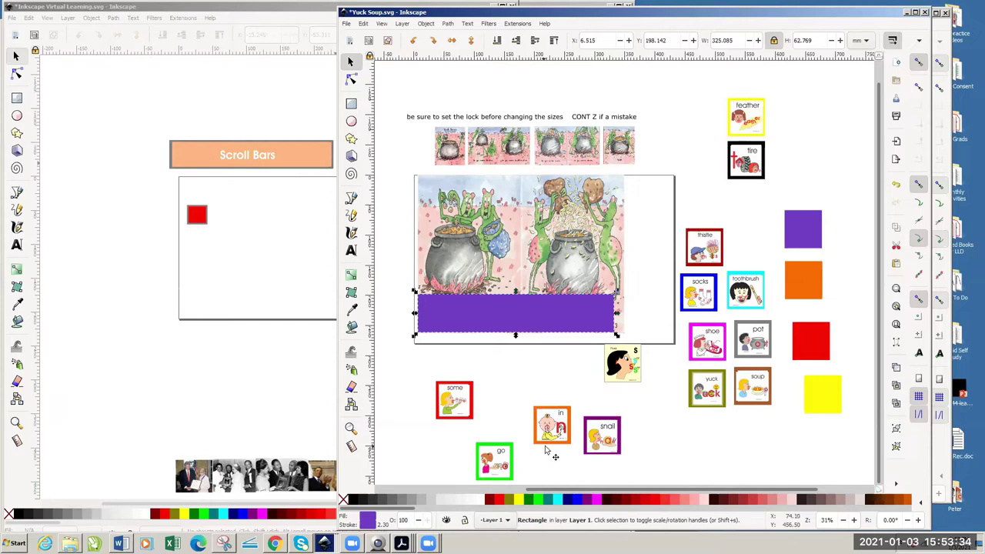
- Drag the go, some, snail and in cards into a row under the spread
left_click_drag(496, 450, 459, 353)
left_click_drag(462, 405, 504, 371)
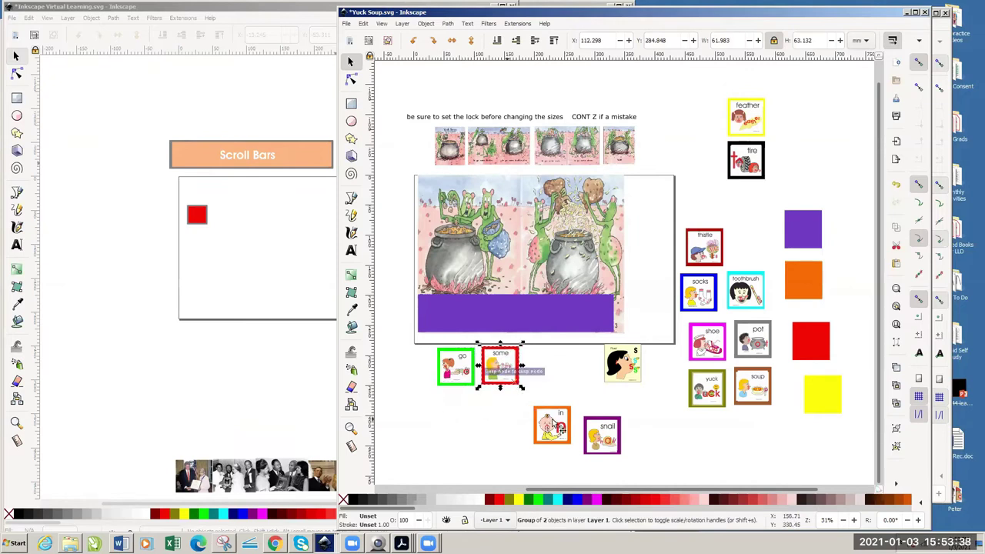
left_click_drag(609, 452, 524, 358)
left_click_drag(561, 429, 592, 368)
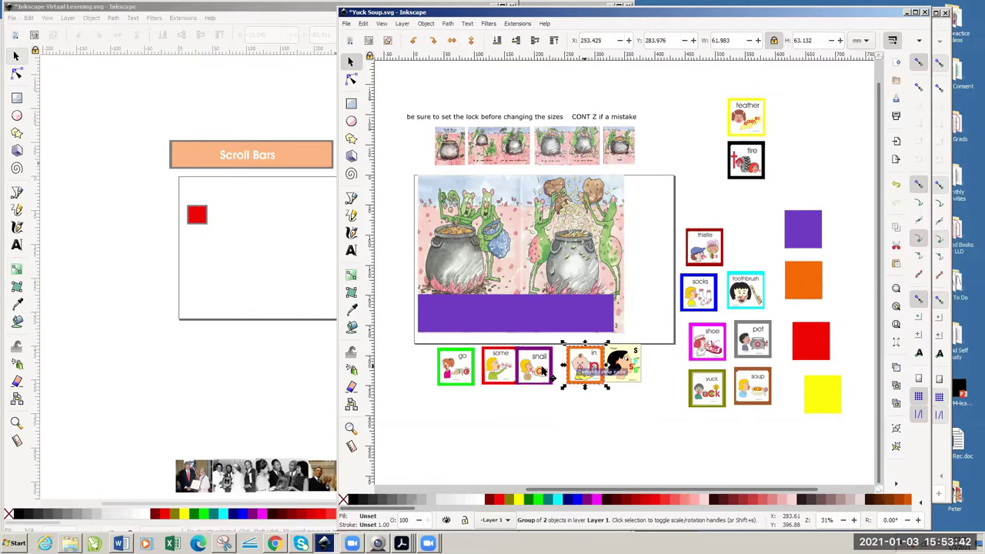
- Nudge the snail card into line, then lift the purple rectangle to view the captions
mouse_move(533, 373)
left_mouse_down()
mouse_move(543, 372)
mouse_move(541, 356)
left_mouse_up()
key("Down")
key("Down")
key("Down")
key("Down")
key("Down")
key("Down")
key("Down")
key("Down")
key("Down")
key("Down")
key("Down")
key("Down")
key("Down")
key("Down")
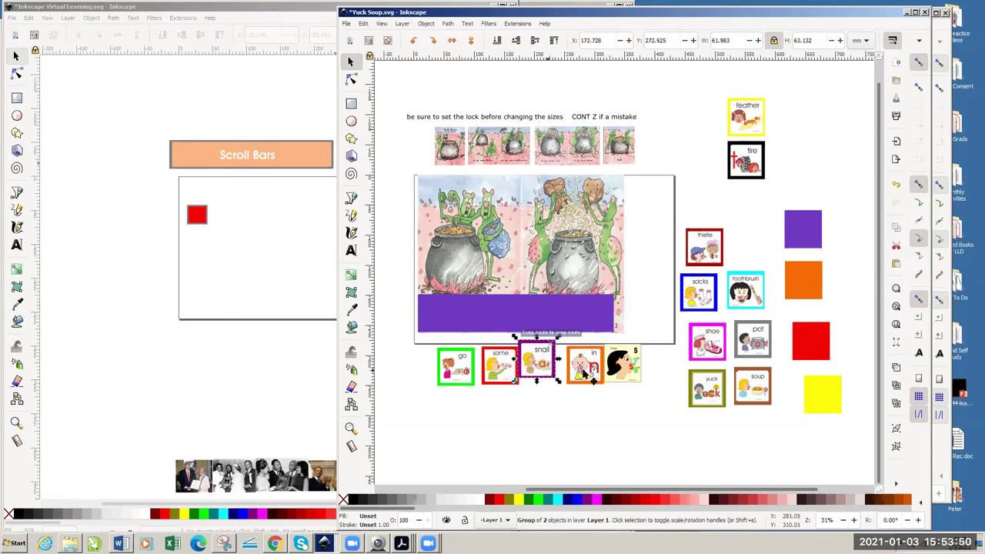
key("Down")
key("Down")
key("Down")
key("Down")
key("Down")
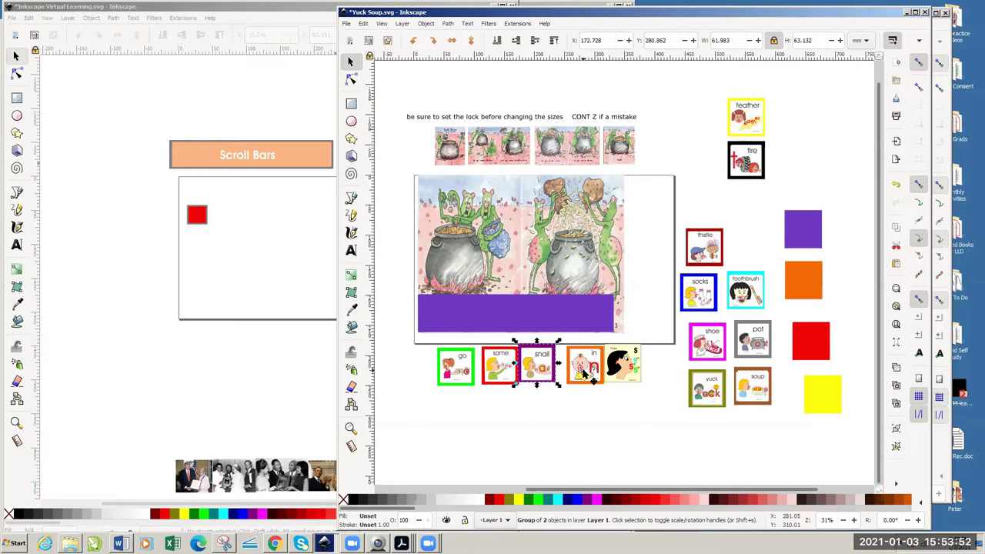
key("Right")
key("Right")
key("Right")
key("Right")
key("Right")
key("Right")
key("Right")
key("Right")
key("Right")
key("Right")
key("Right")
key("Right")
key("Right")
key("Right")
key("Right")
key("Right")
key("Right")
key("Right")
key("Right")
key("Right")
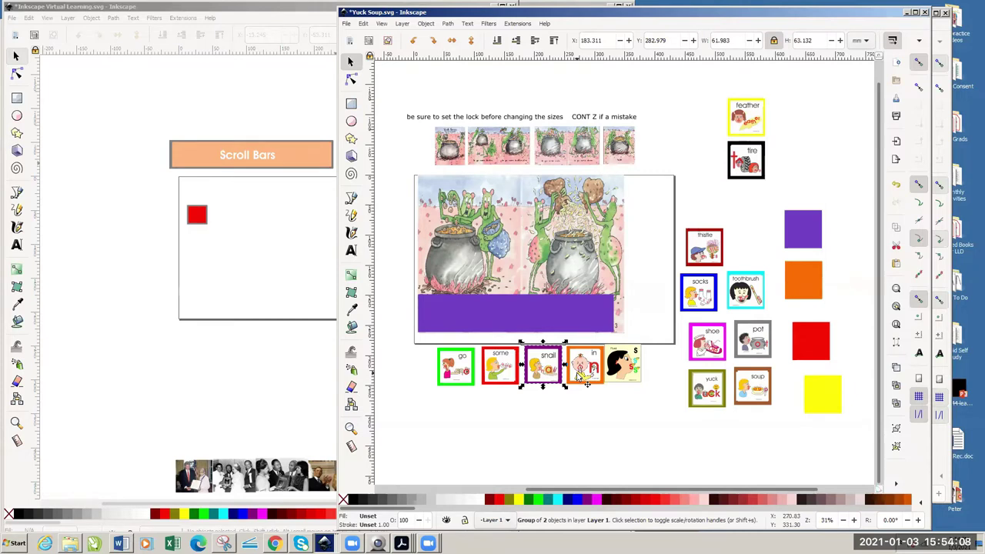
left_click_drag(544, 318, 514, 318)
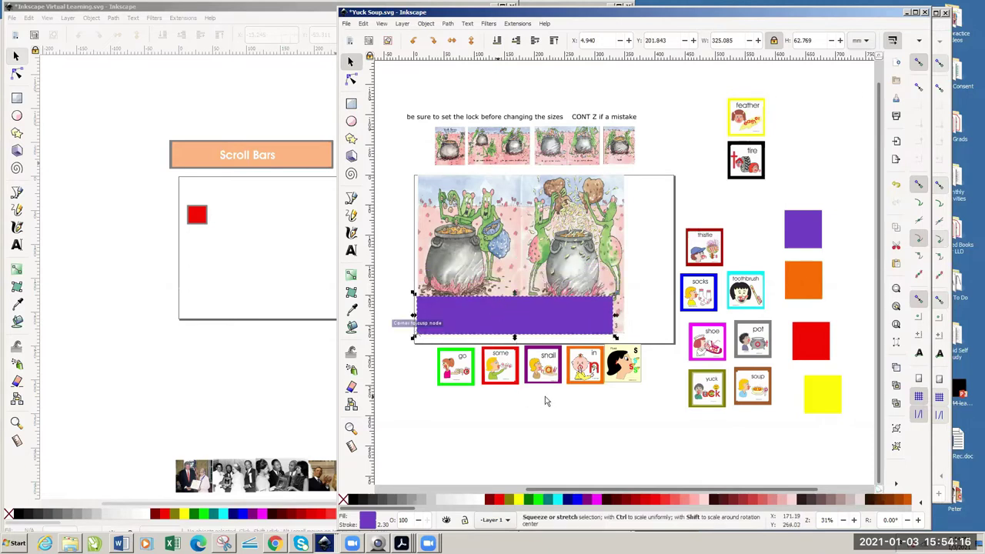
- Reorder the cards into a lower row reading in, go, snail, some, with the rectangle back over the captions
left_click_drag(577, 383, 448, 420)
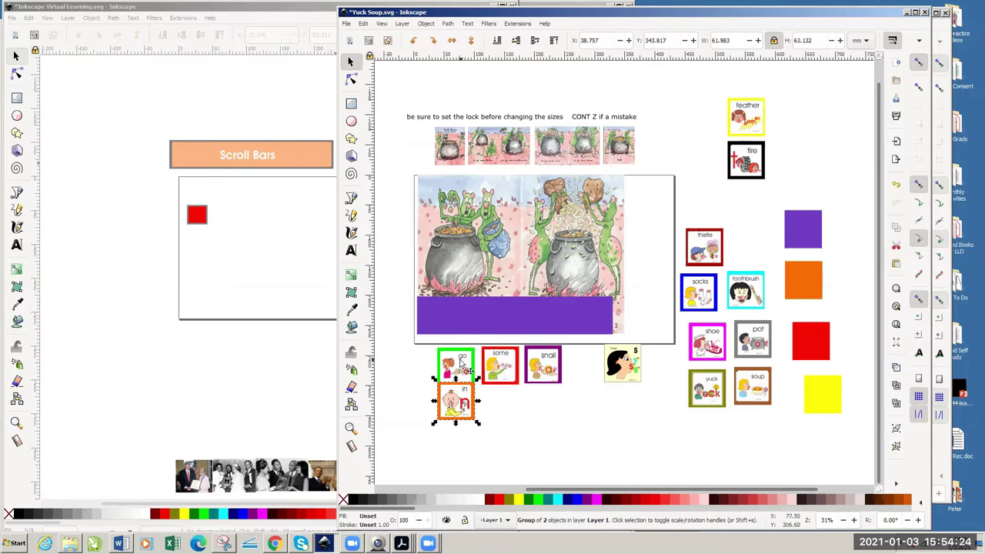
left_click_drag(462, 360, 509, 400)
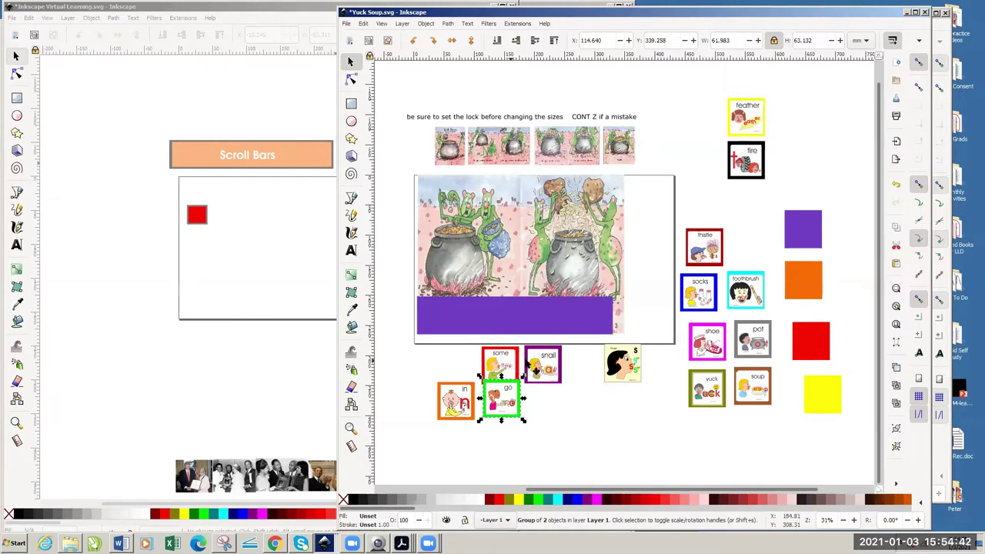
left_click_drag(547, 368, 554, 411)
left_click_drag(504, 354, 592, 390)
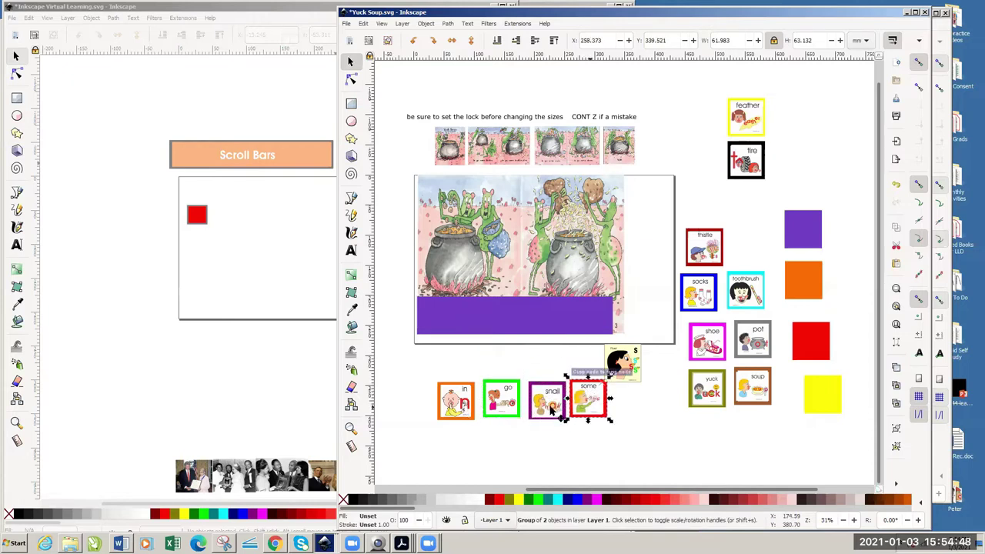
left_click_drag(536, 311, 536, 281)
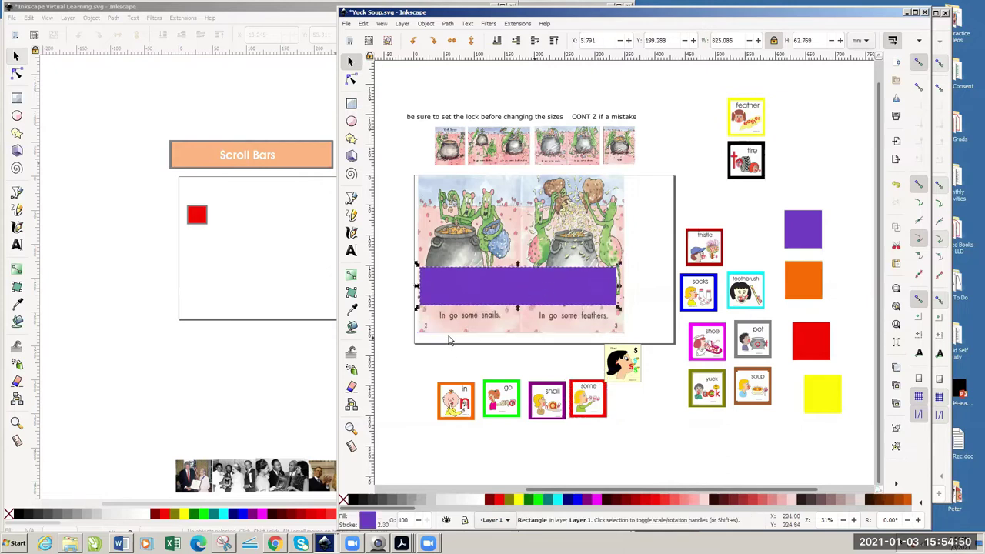
left_click_drag(485, 299, 487, 327)
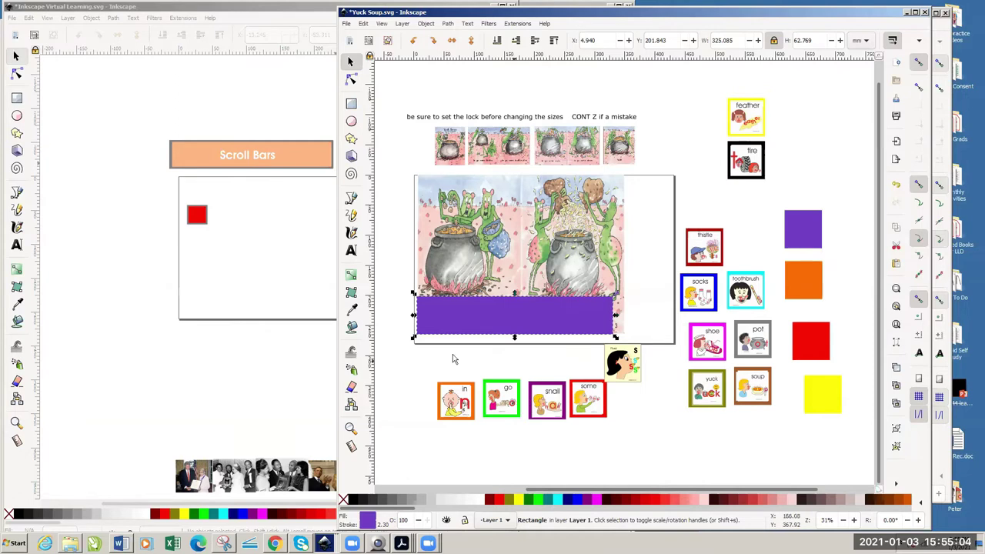
- Delete the Scroll Bars banner in Virtual Learning to reveal 'Zoom - Window', then return to Yuck Soup
left_click(280, 266)
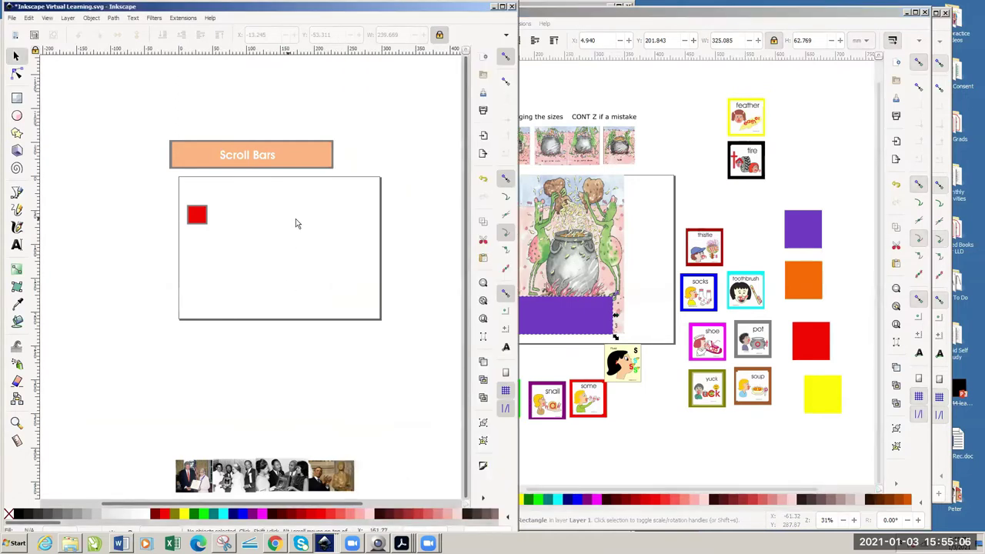
left_click(292, 155)
key("Delete")
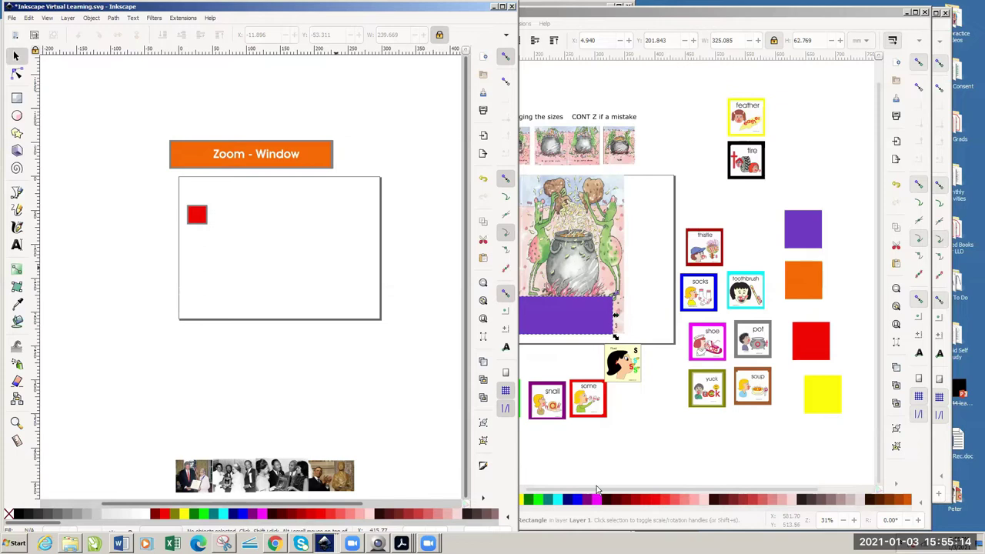
left_click(519, 433)
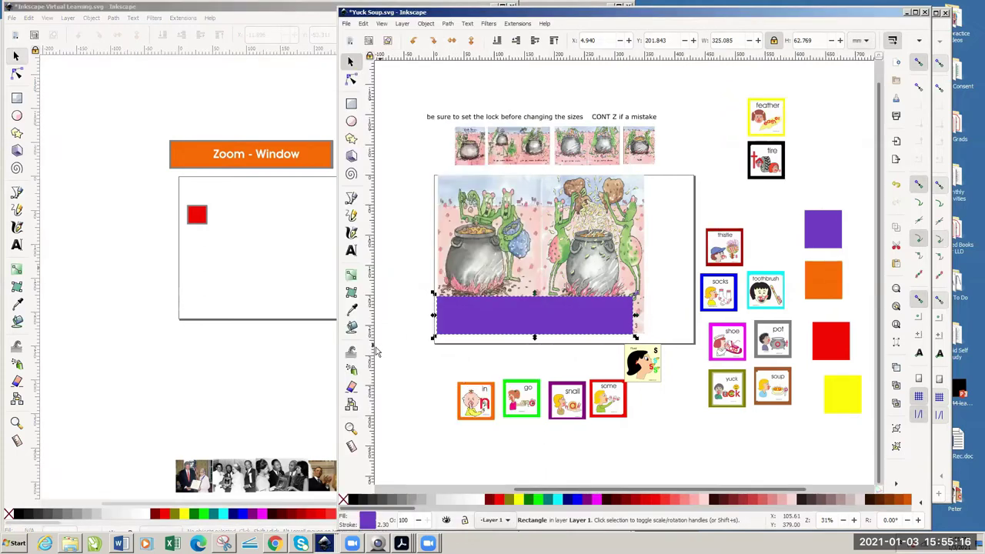
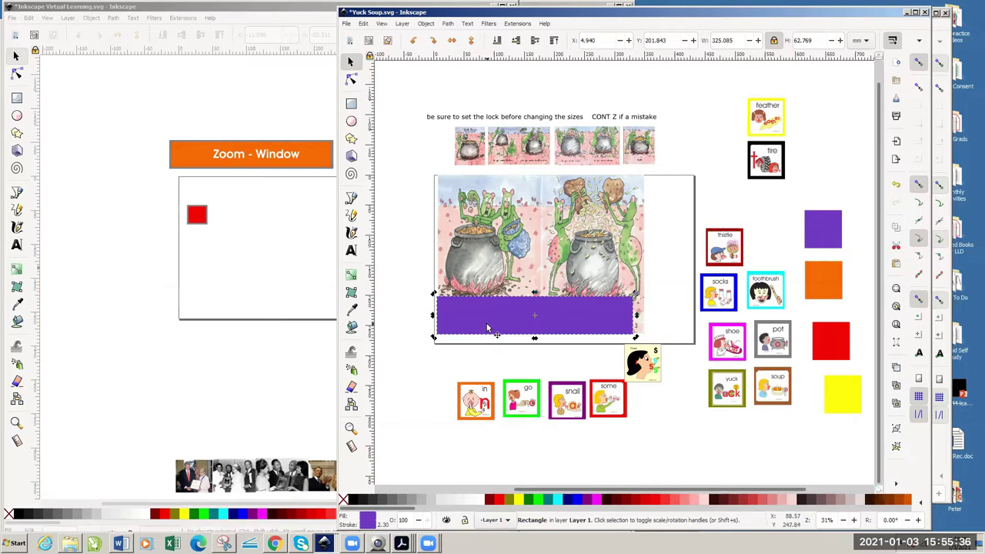
- Delete the purple rectangle so the snail and feather captions show again
key("Delete")
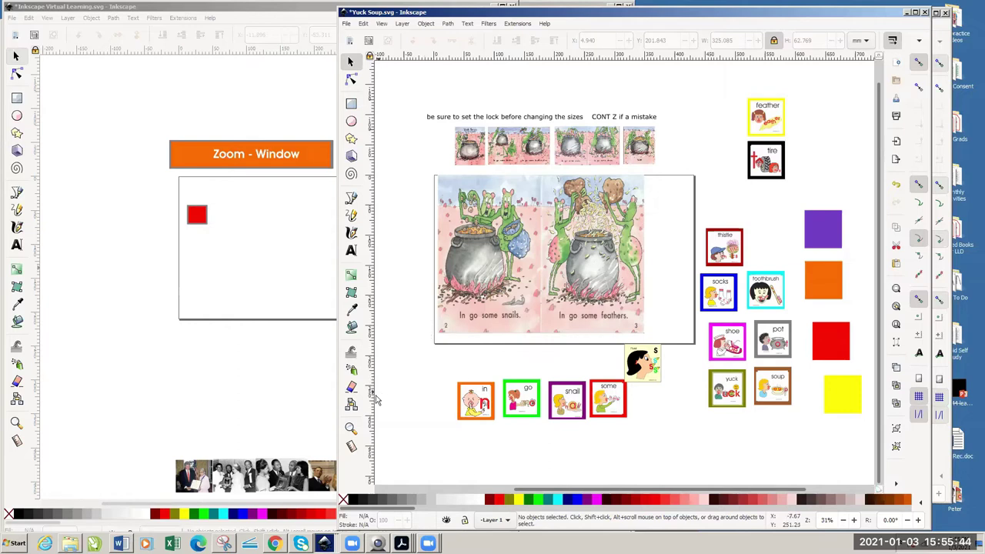
left_click(350, 429)
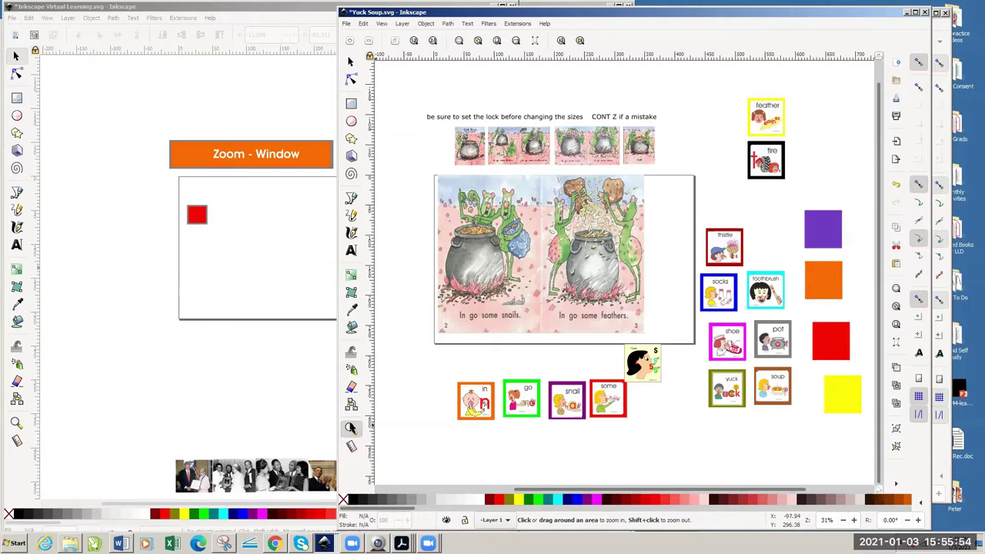
left_click(350, 42)
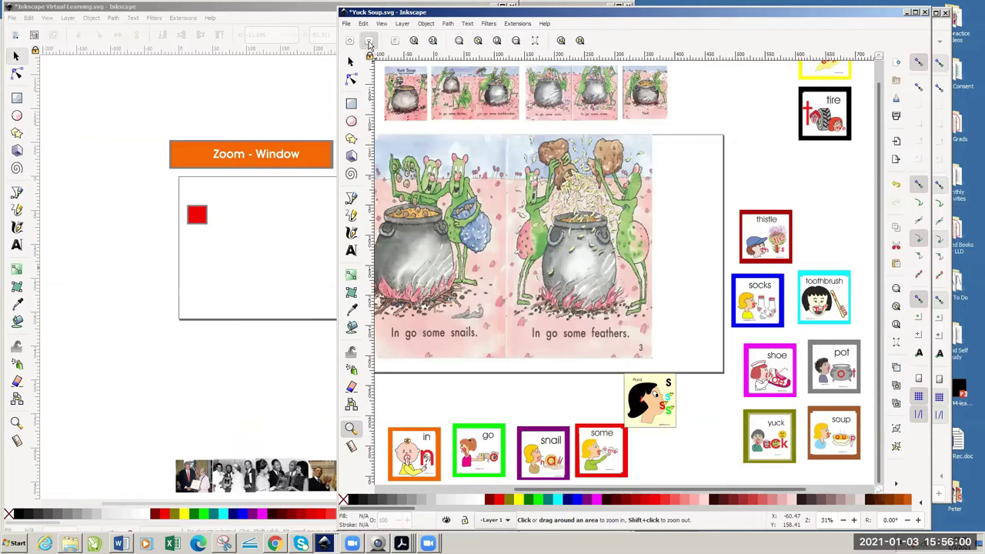
left_click(369, 43)
left_click(369, 43)
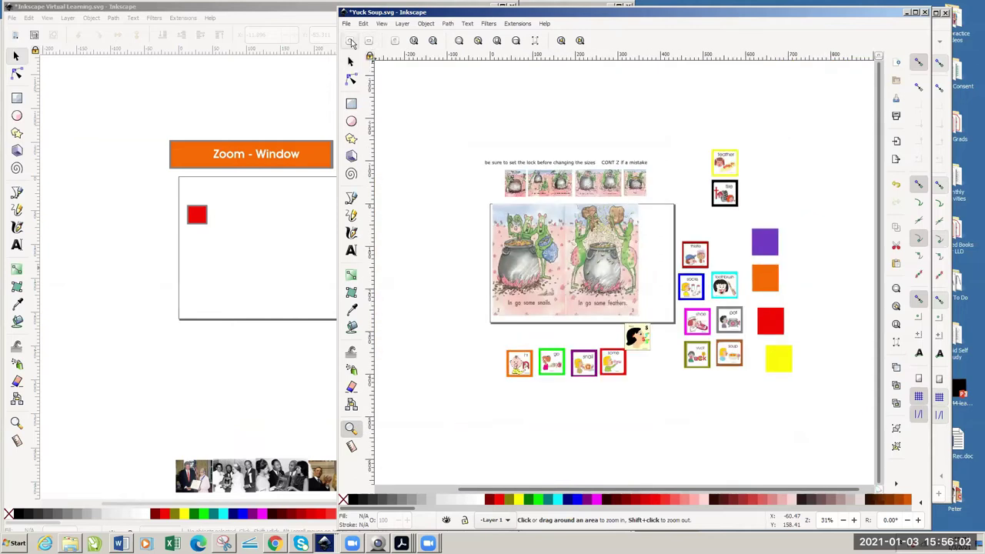
left_click(351, 42)
left_click(351, 42)
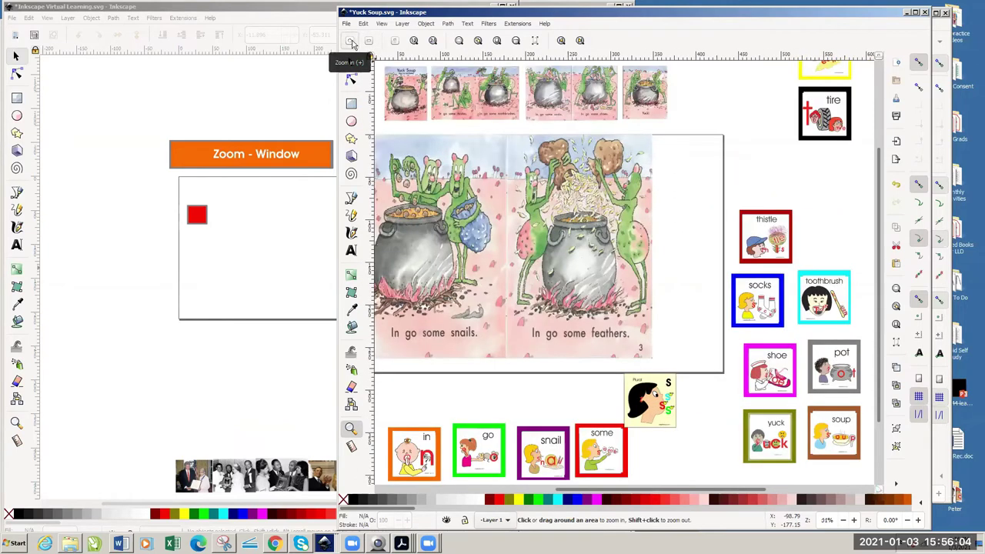
left_click(368, 42)
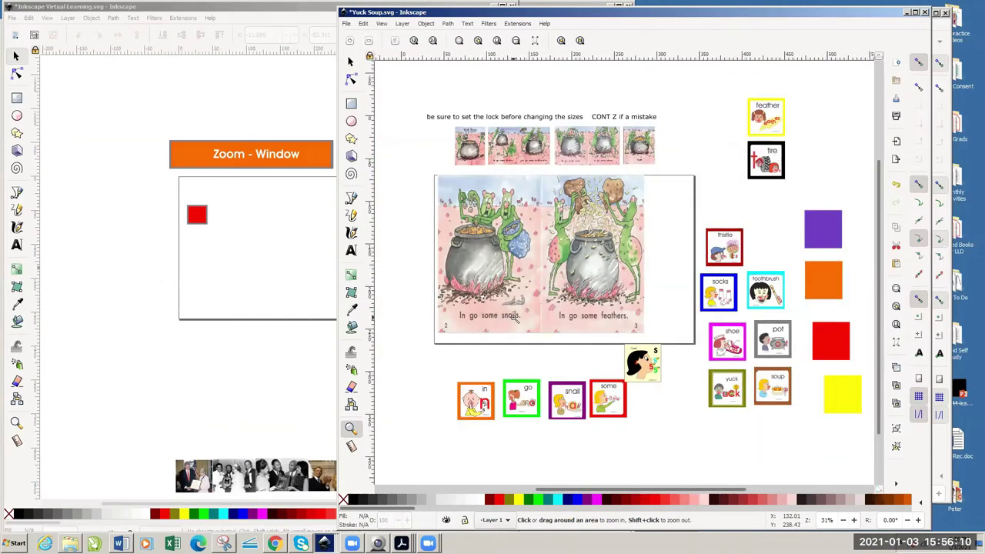
left_click(514, 316)
left_click(514, 317)
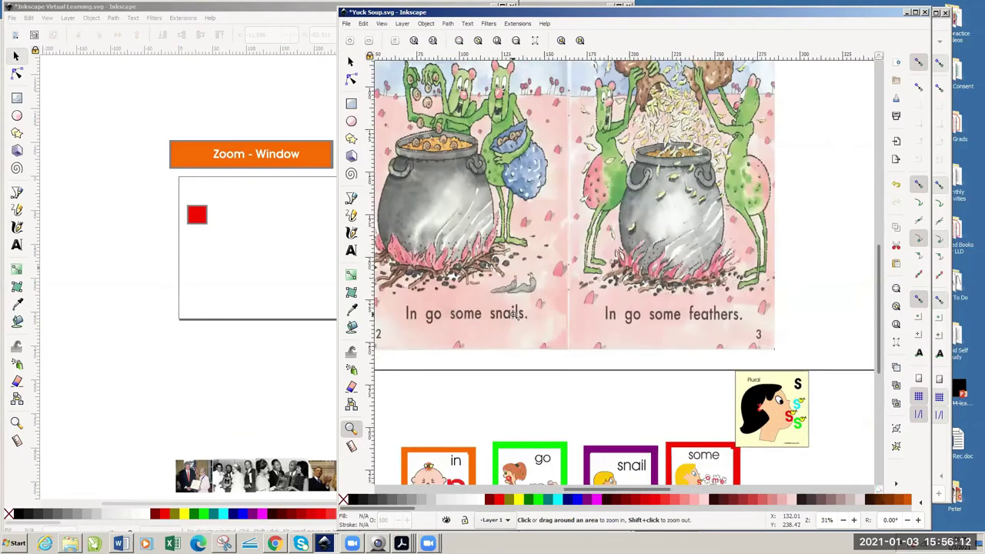
left_click(506, 310)
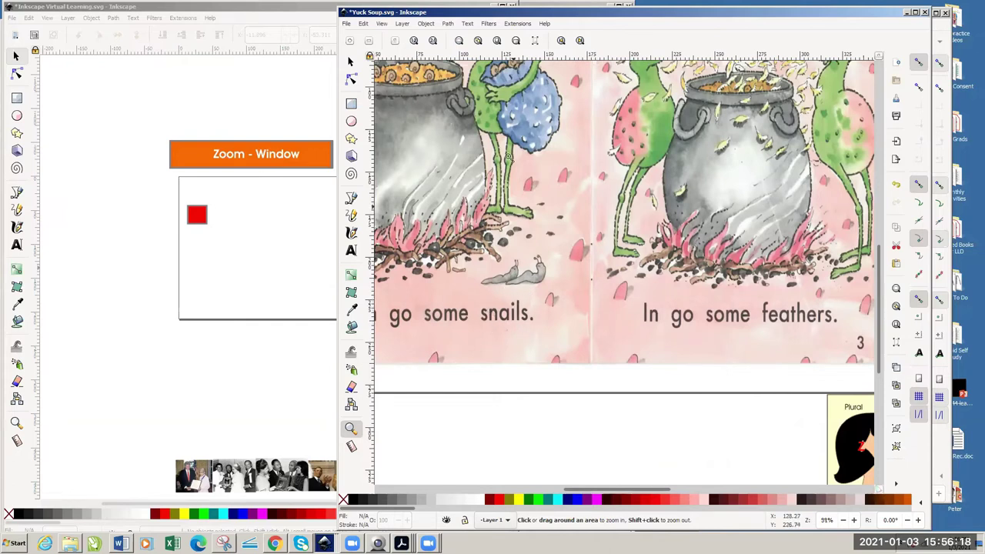
left_click(497, 42)
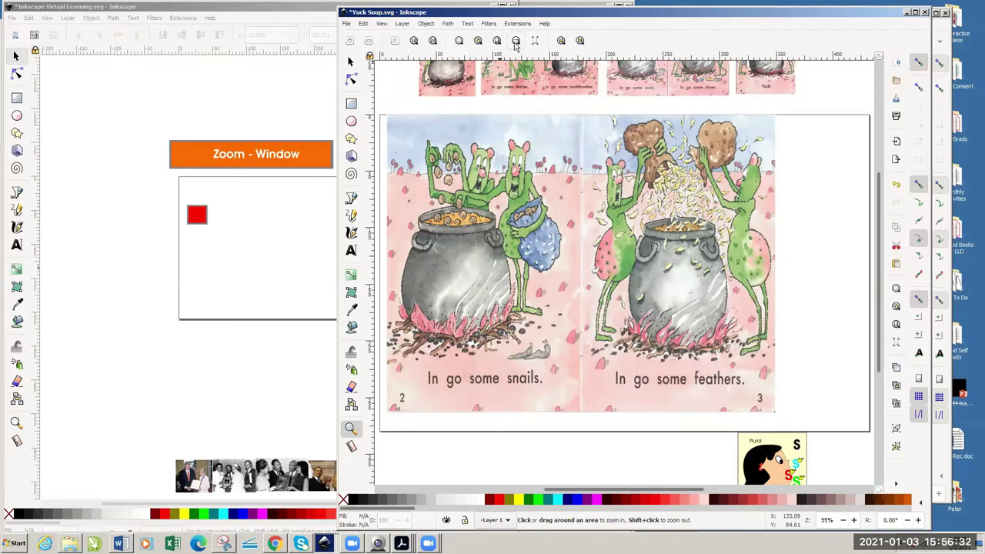
left_click(516, 43)
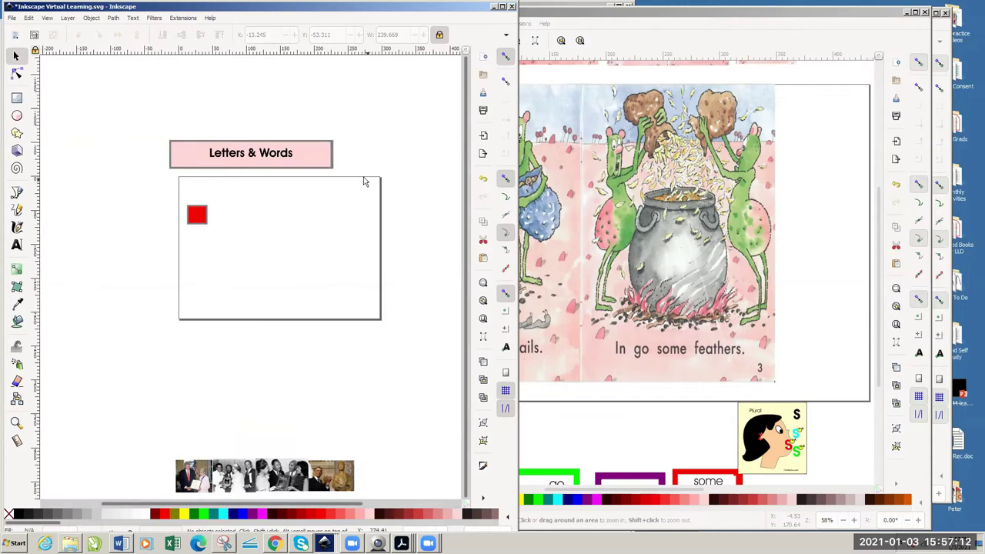
left_click(517, 230)
left_click(585, 258)
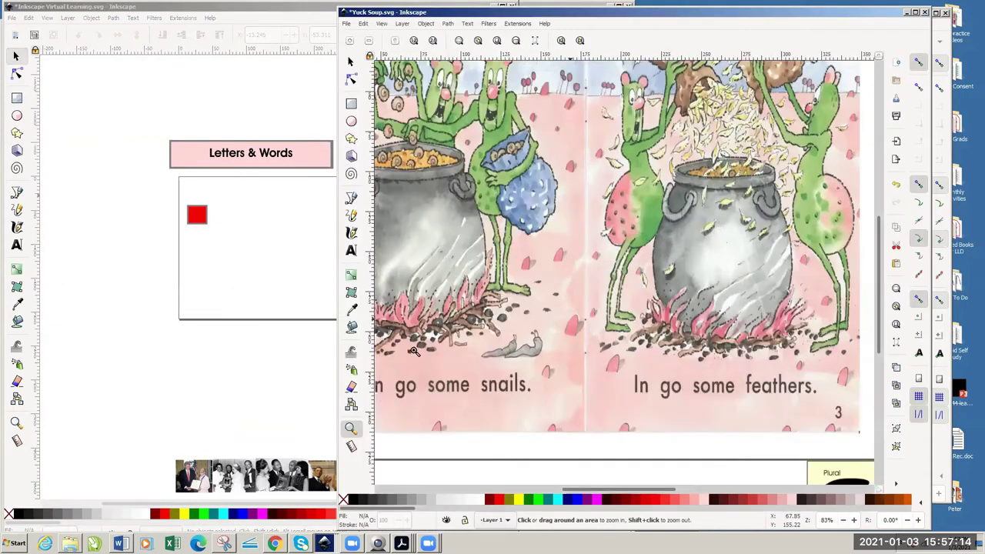
left_click(369, 41)
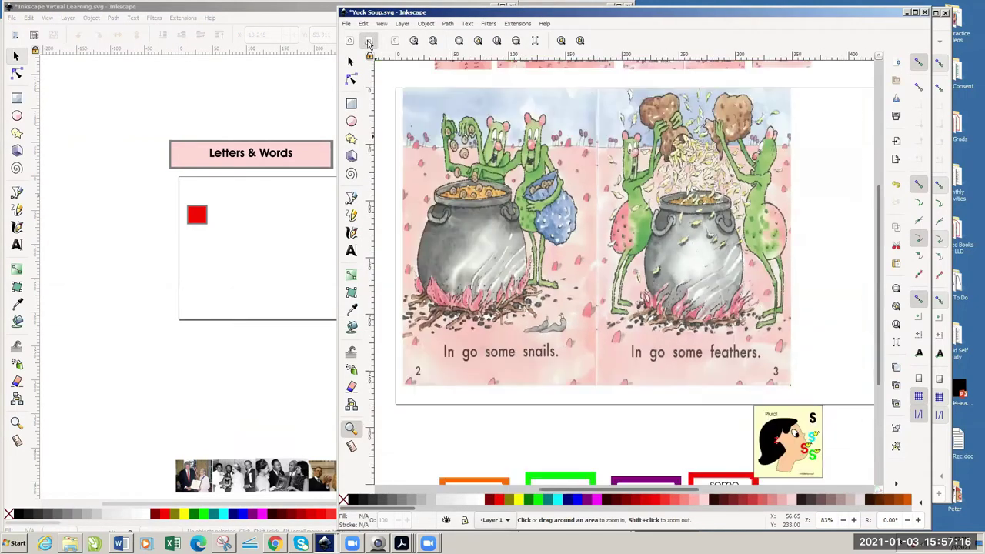
left_click(369, 41)
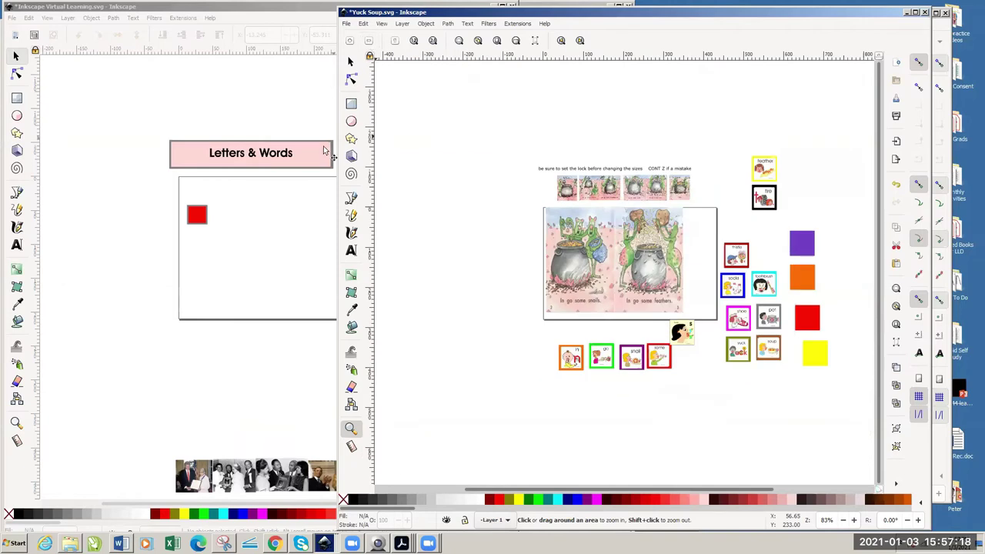
- Add a text object on the blank canvas left of the page
left_click(351, 254)
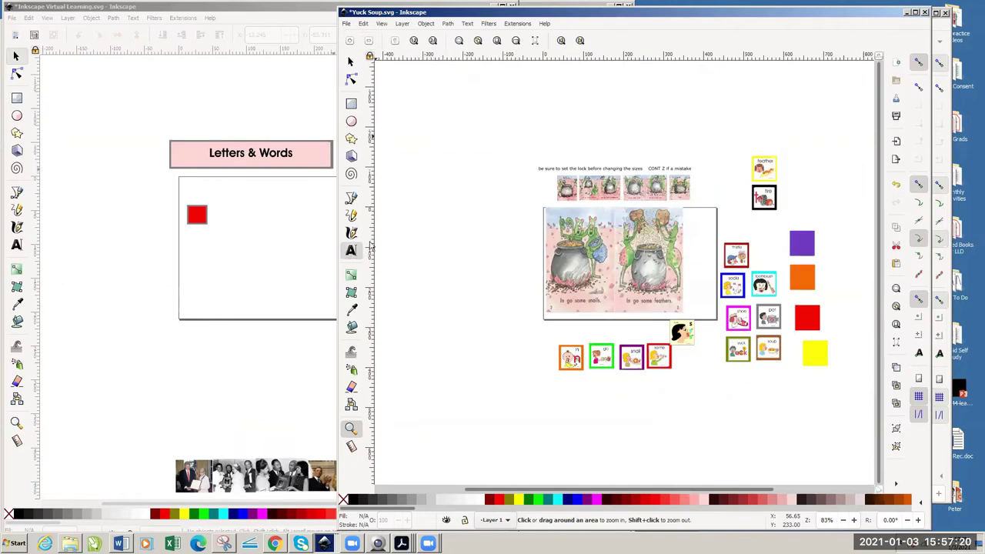
left_click(408, 229)
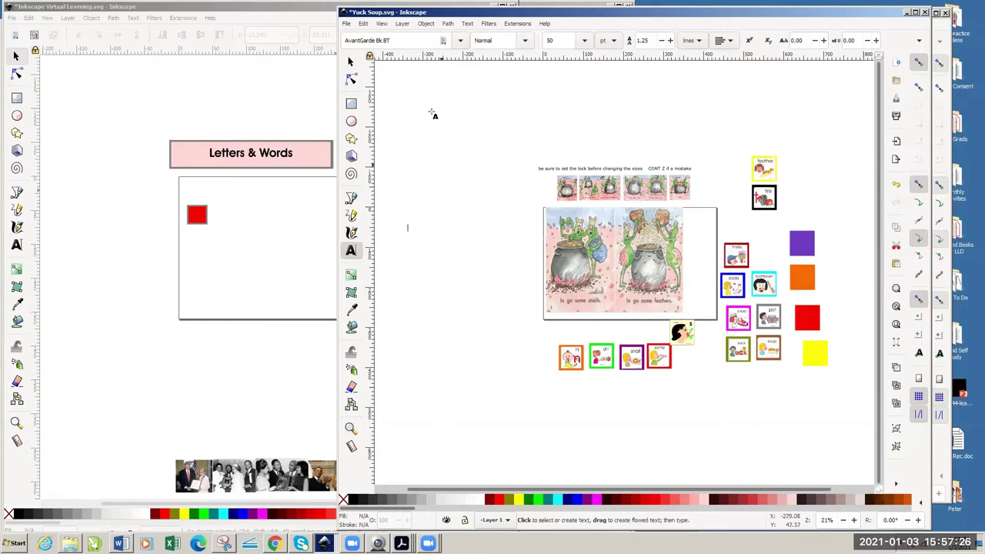
left_click(351, 61)
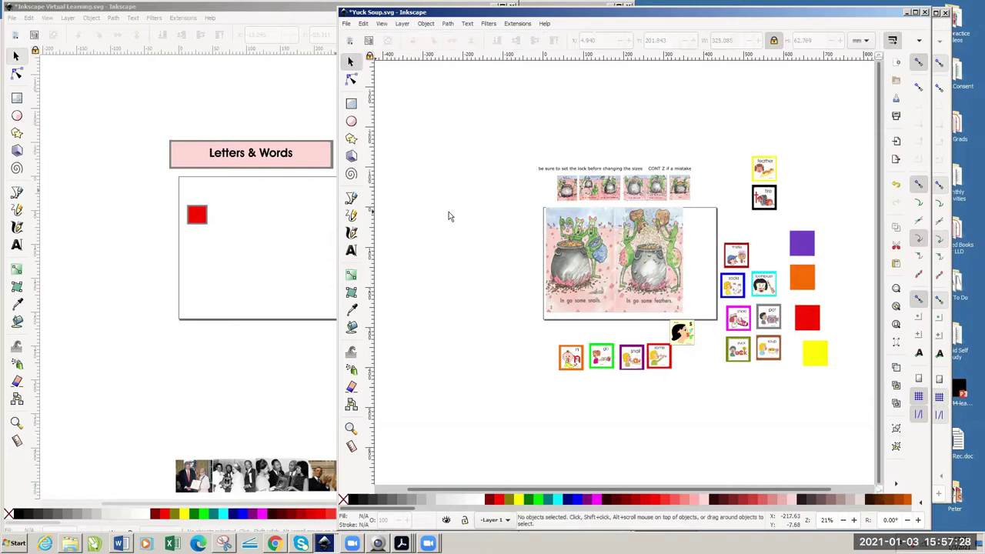
left_click(351, 251)
left_click(421, 239)
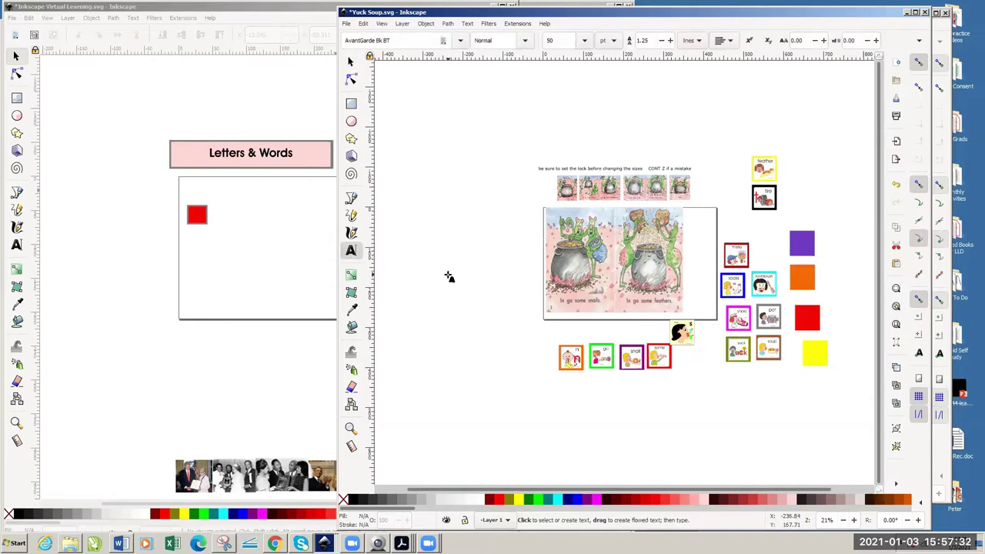
type("a")
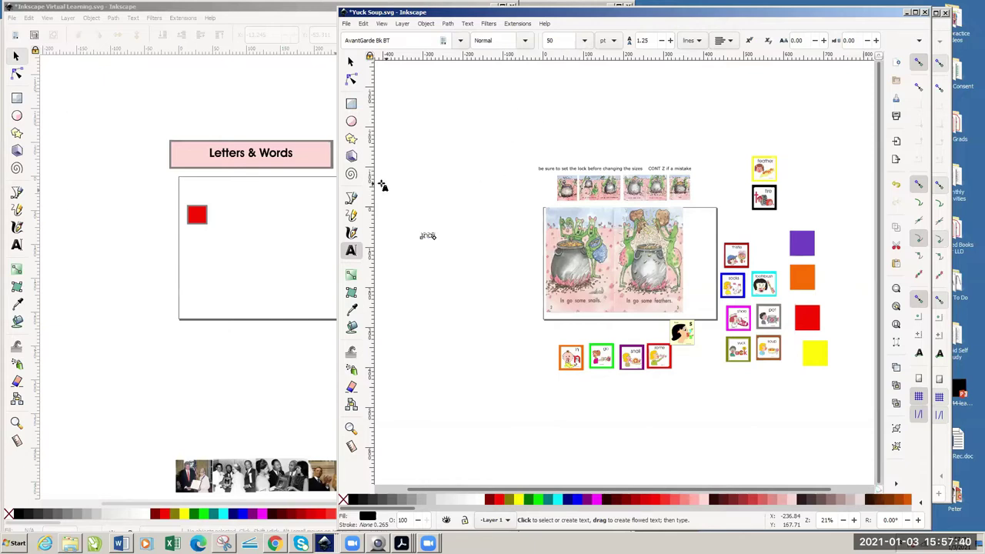
- Zoom in on the new snail text and select it as an object
left_click(350, 429)
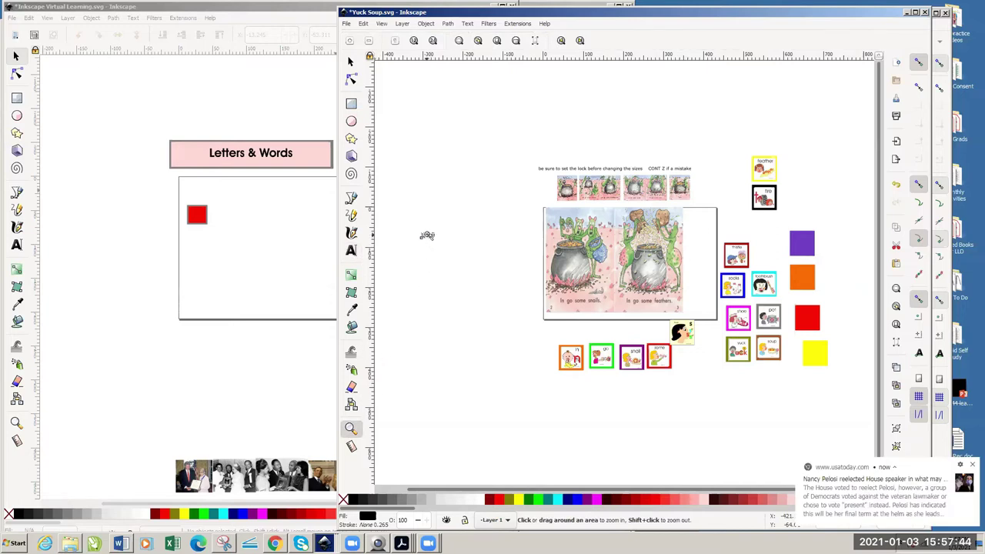
left_click(427, 236)
left_click(427, 235)
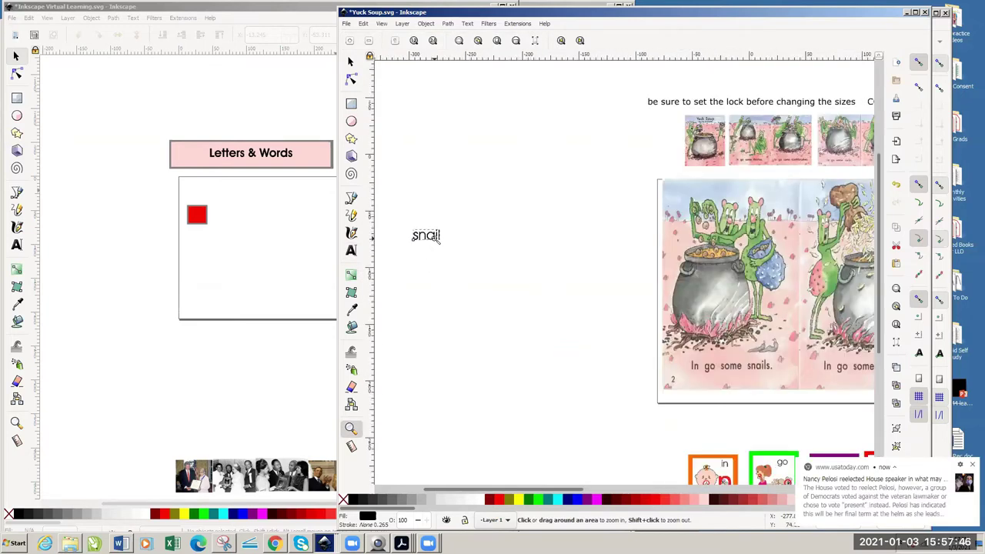
left_click(437, 239)
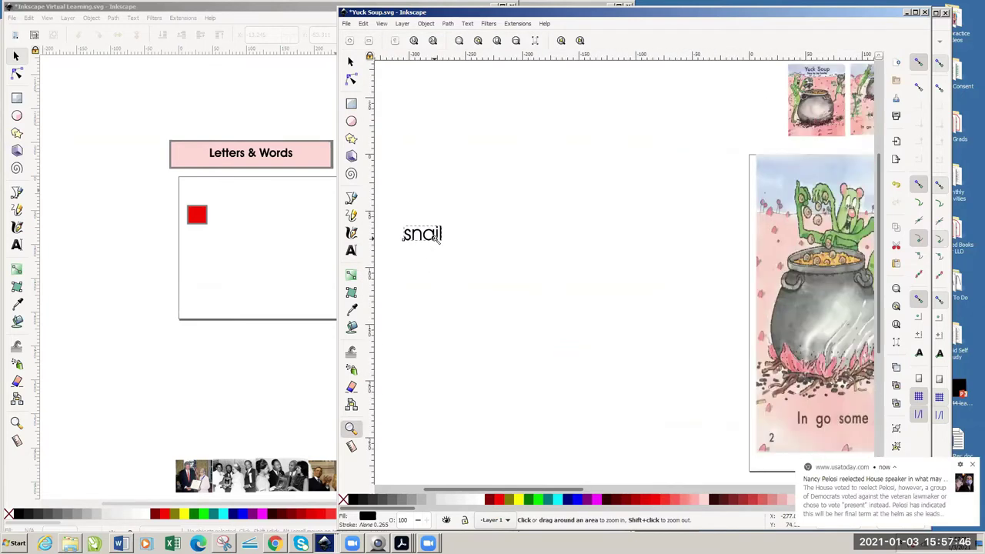
left_click(351, 62)
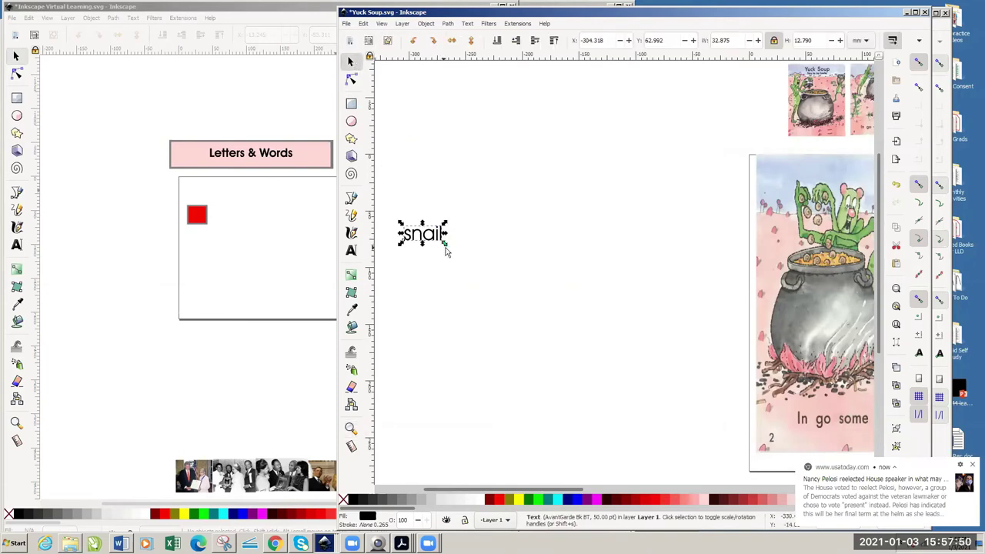
- Enlarge the snail text, then set its font size to 48
left_click_drag(445, 245, 583, 332)
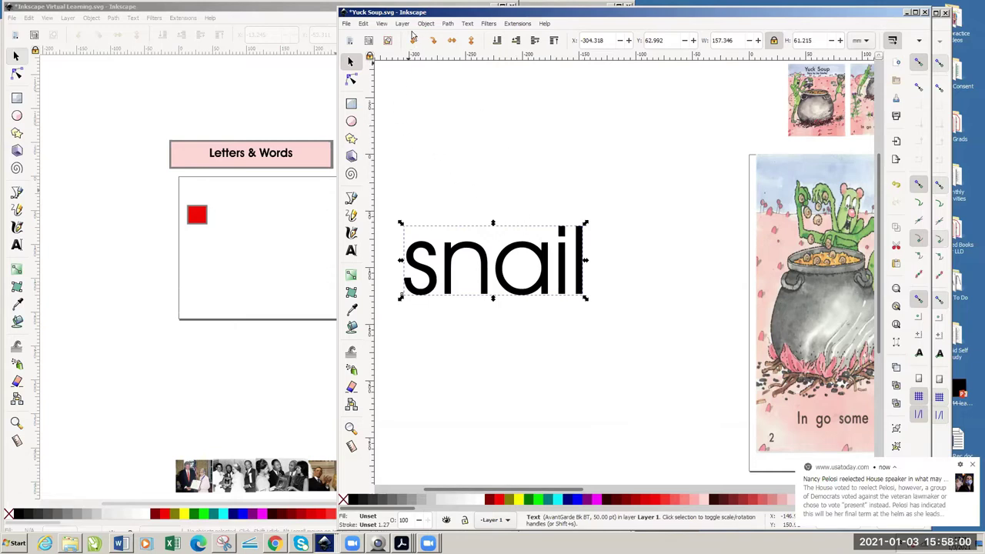
left_click(351, 250)
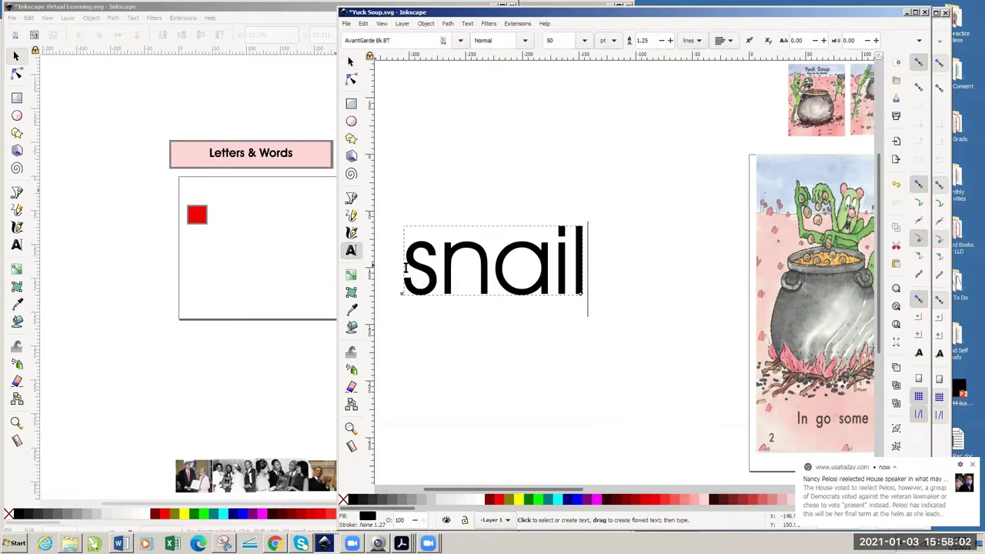
left_click(424, 273)
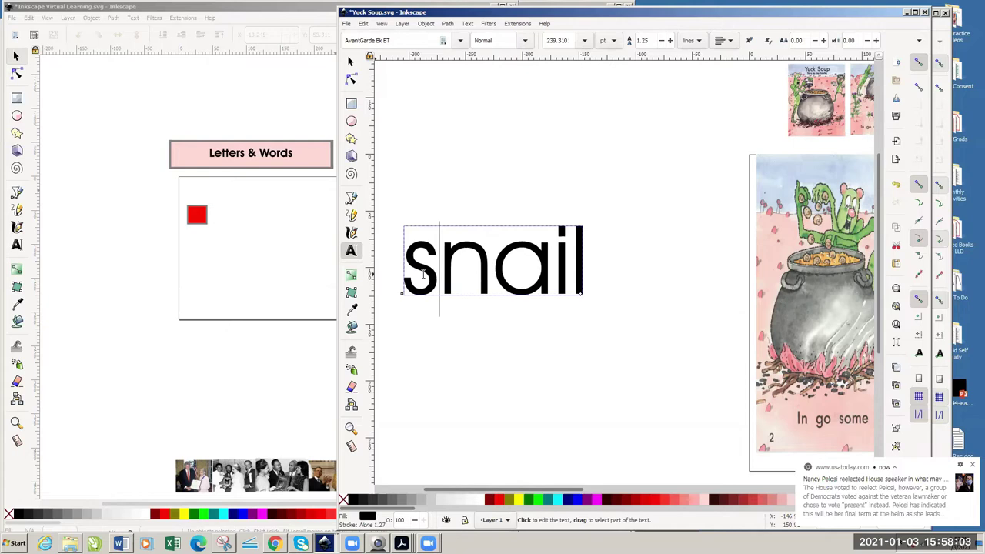
left_click(585, 41)
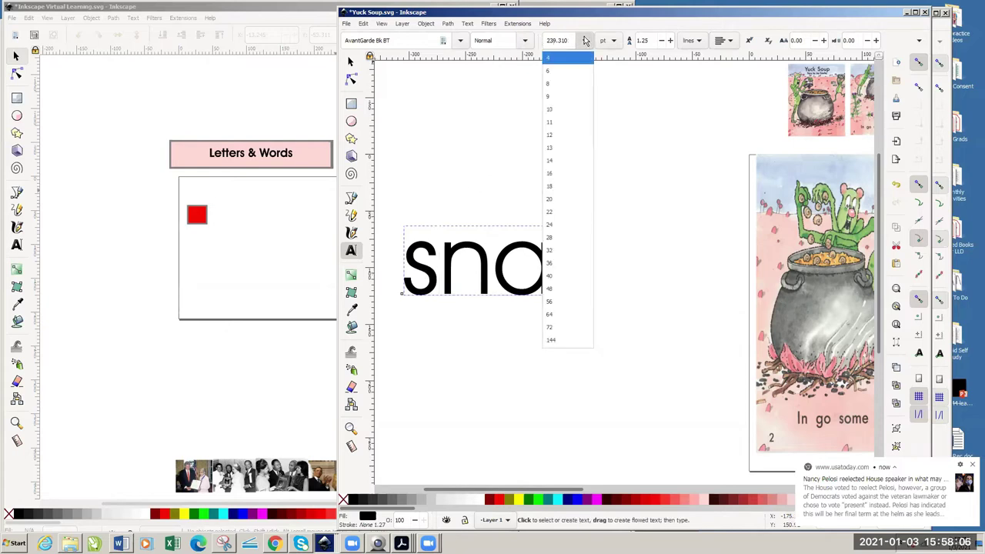
left_click(551, 288)
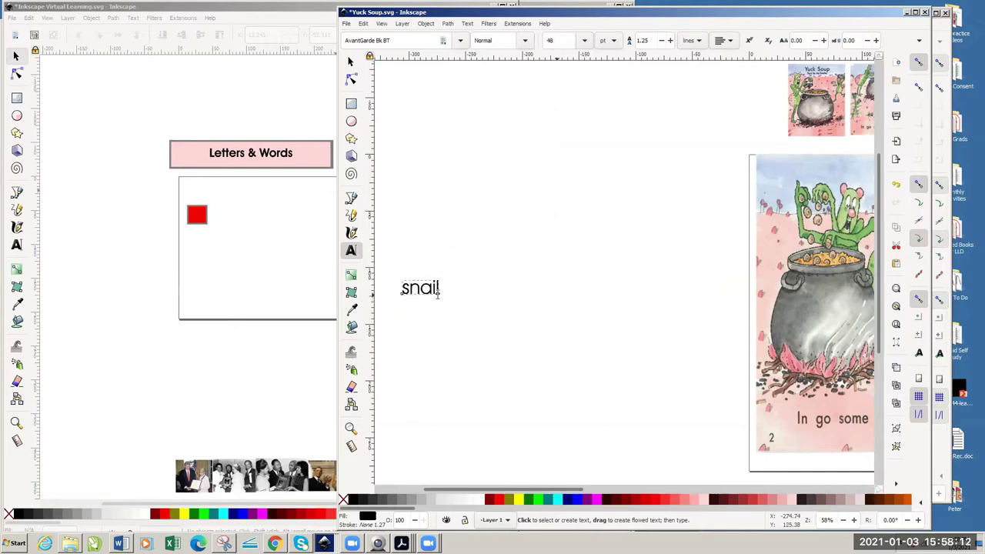
left_click(350, 62)
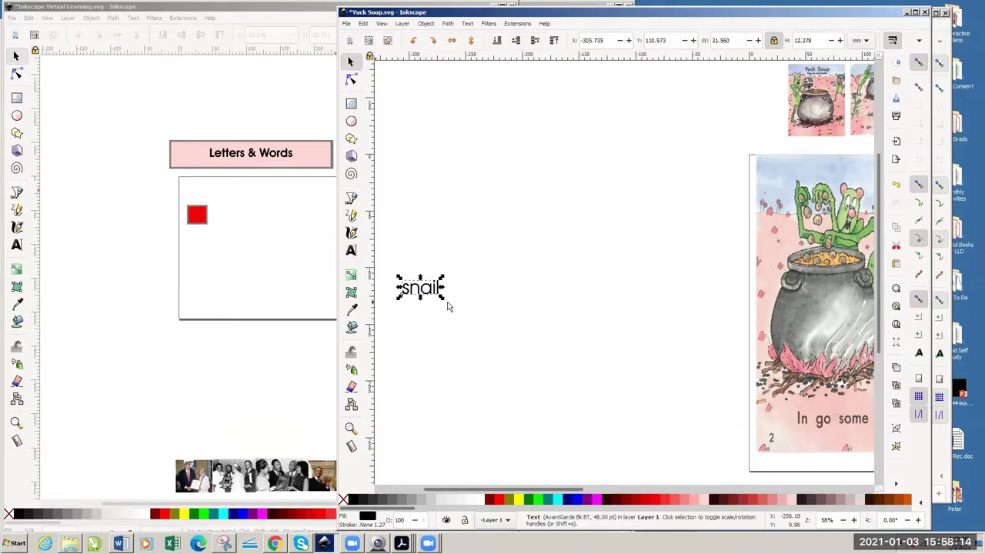
- Scale the snail text up again and move it higher and slightly right
left_click_drag(441, 299, 611, 400)
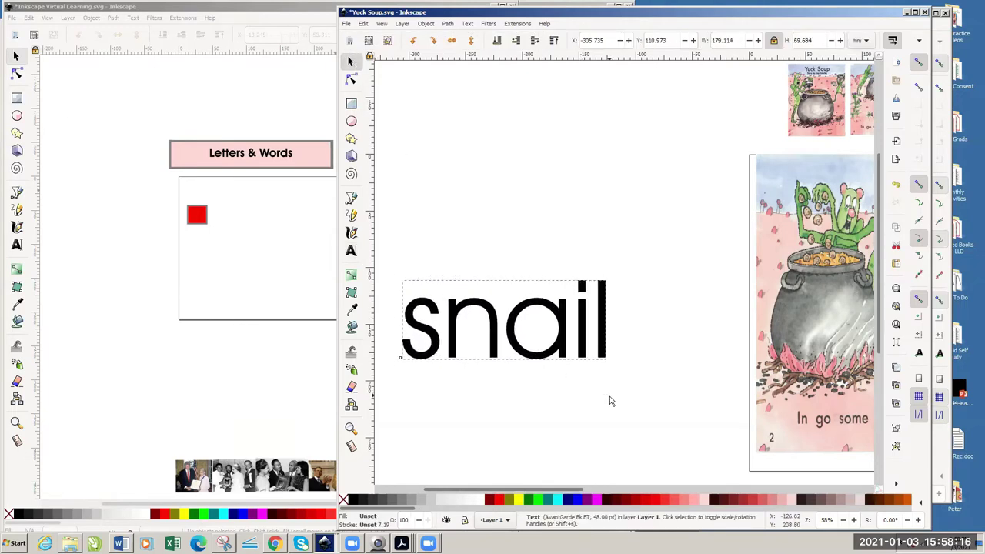
left_click(352, 251)
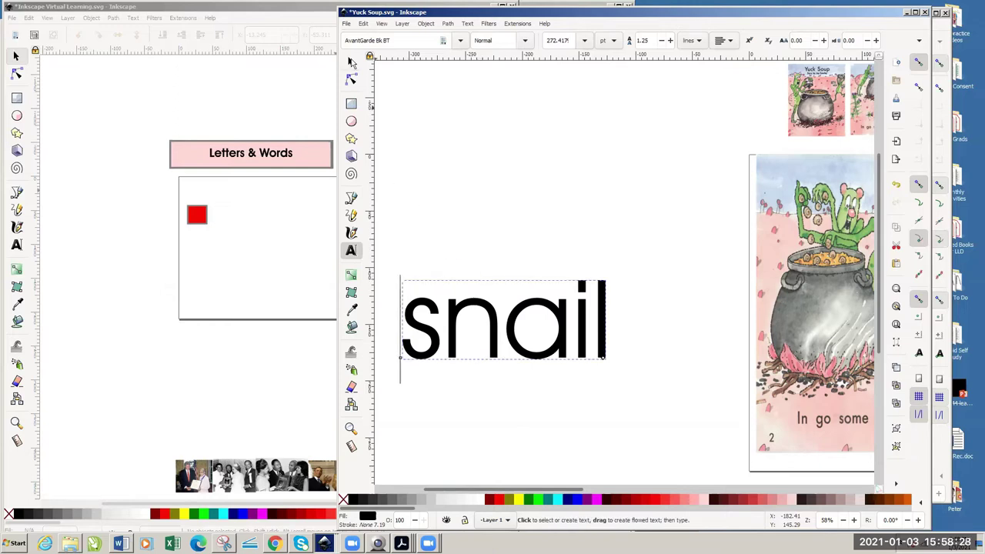
left_click(351, 61)
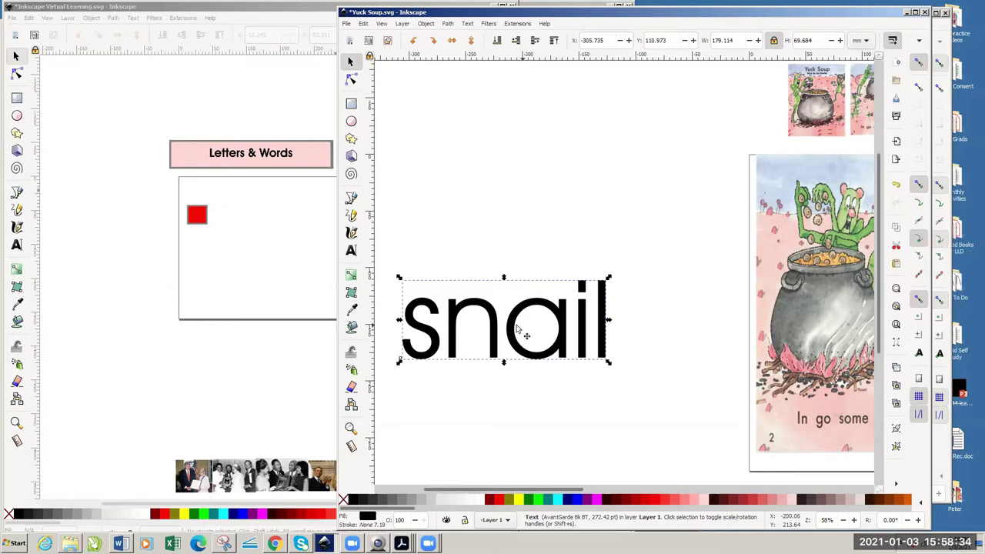
left_click_drag(518, 318, 537, 169)
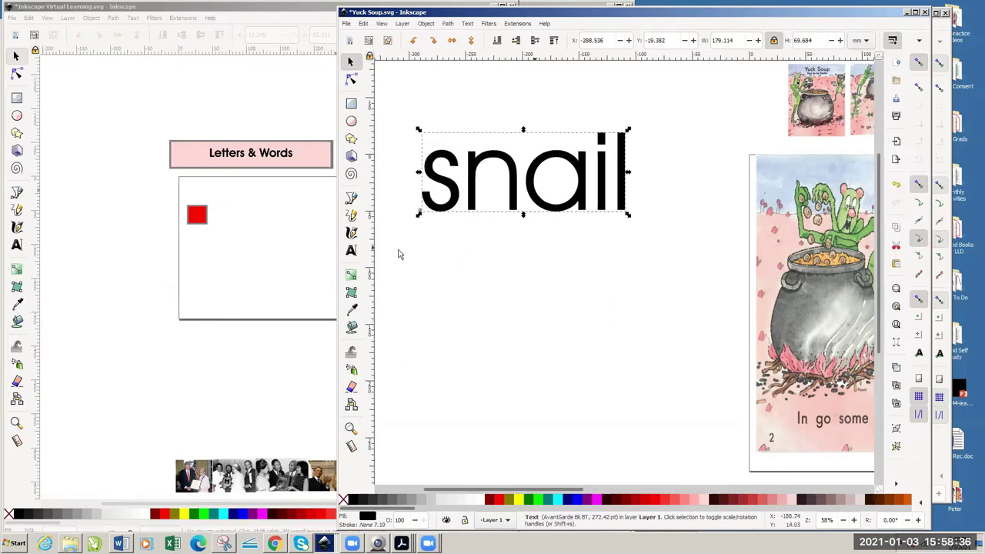
- Change the first word of the text so it reads 'rail'
left_click(350, 251)
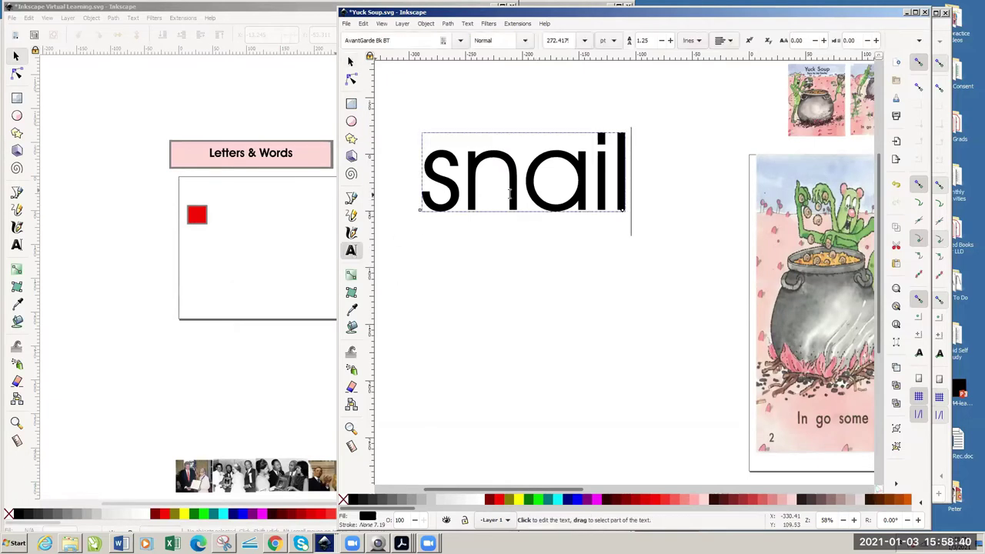
left_click_drag(517, 193, 434, 189)
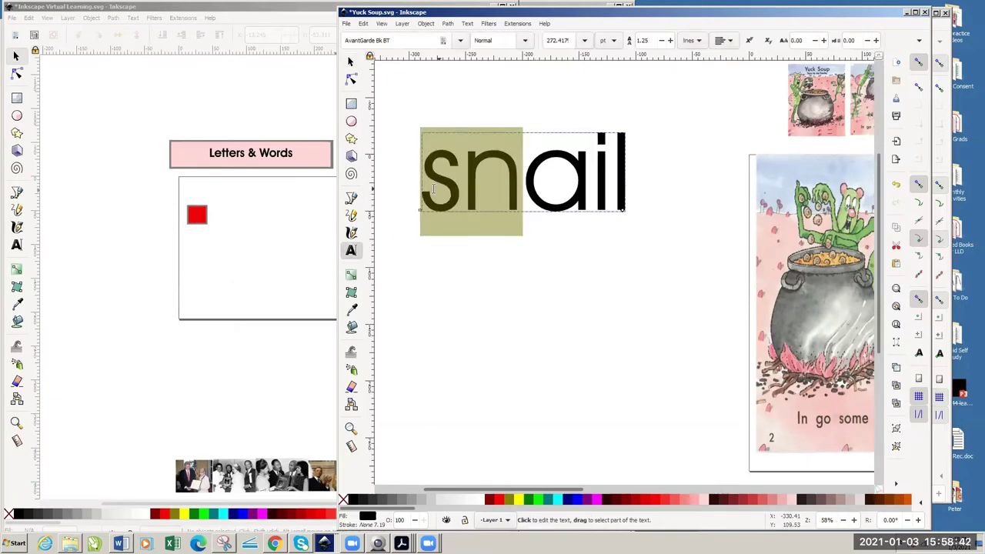
type("u")
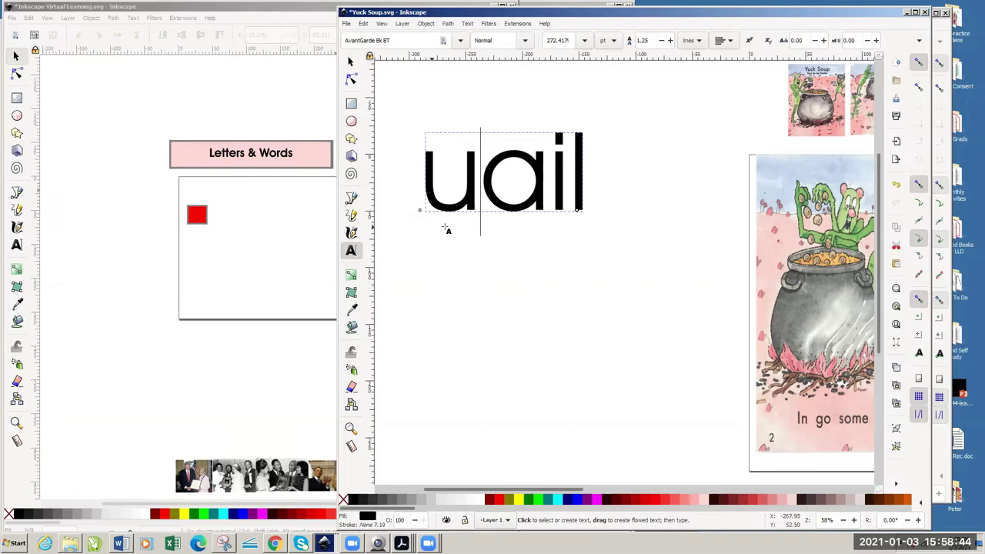
key("BackSpace")
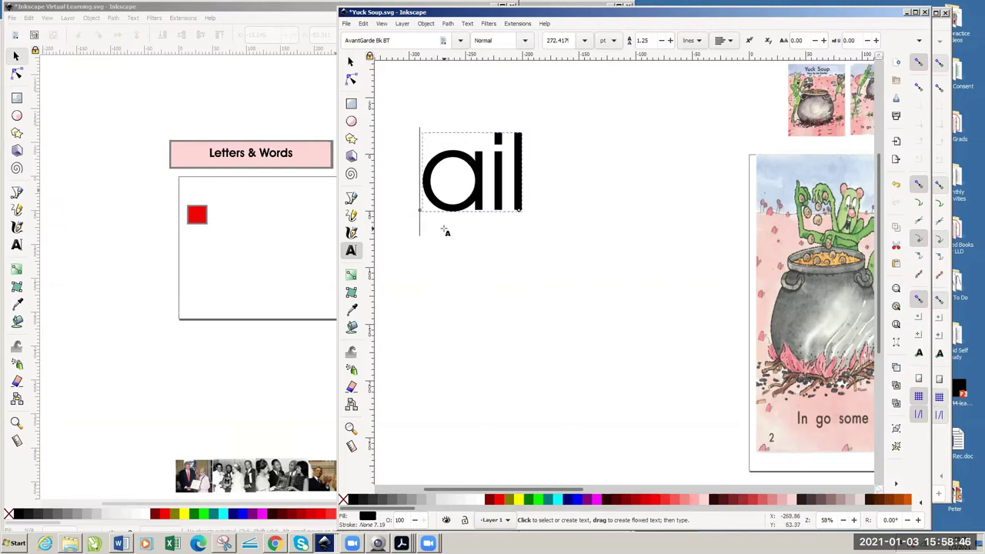
type("h")
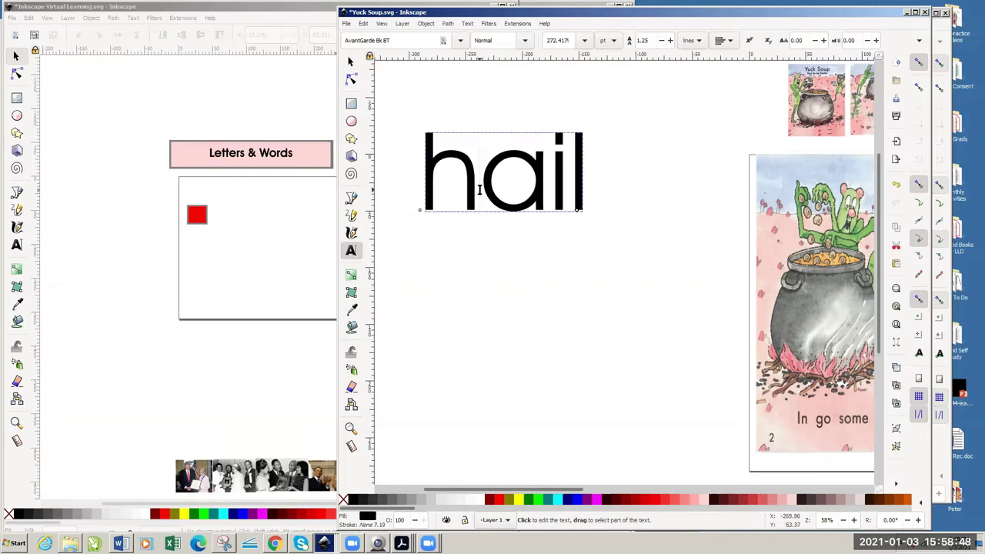
left_click_drag(479, 188, 441, 206)
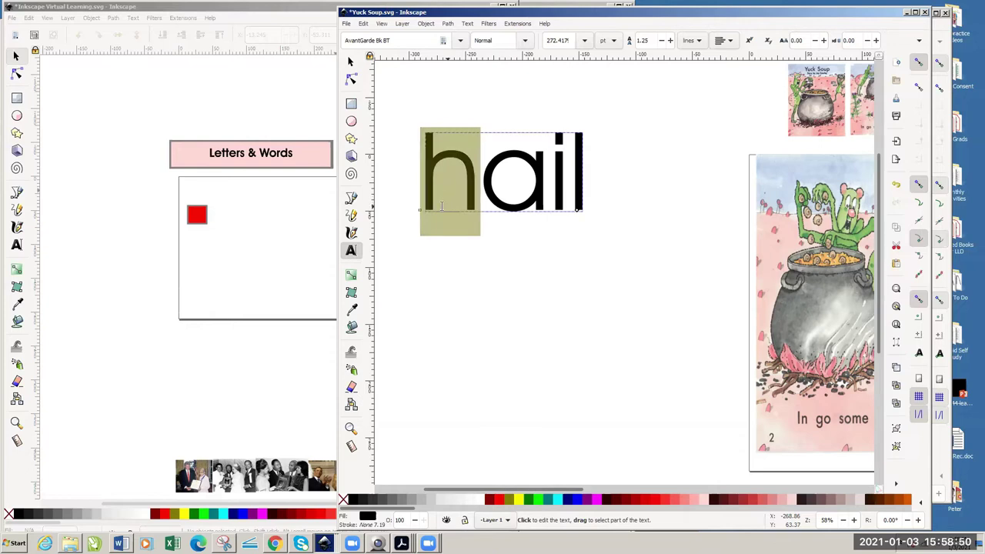
type("r")
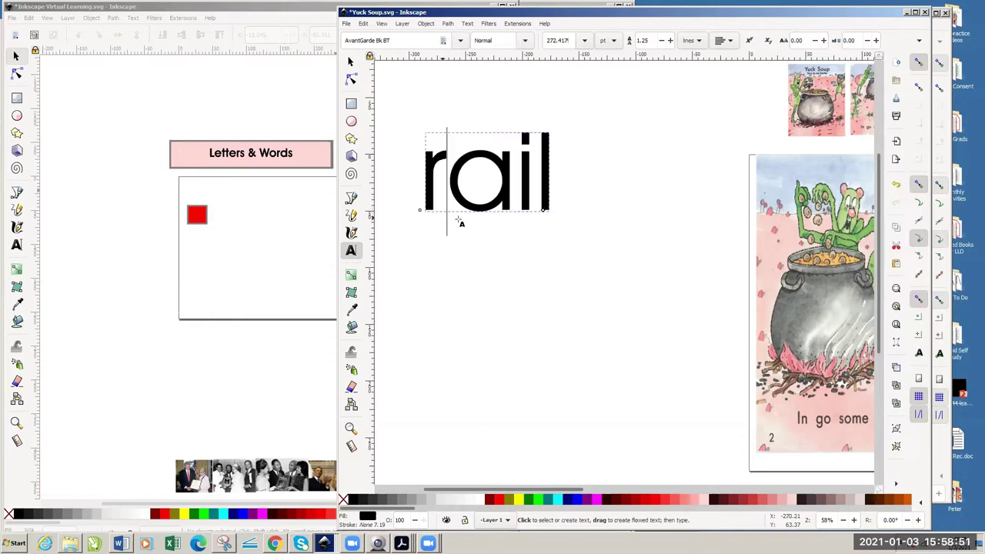
left_click(552, 197)
- Add 'hail' and 'snail' on new lines below 'rail'
key("Return")
type("hail")
key("Return")
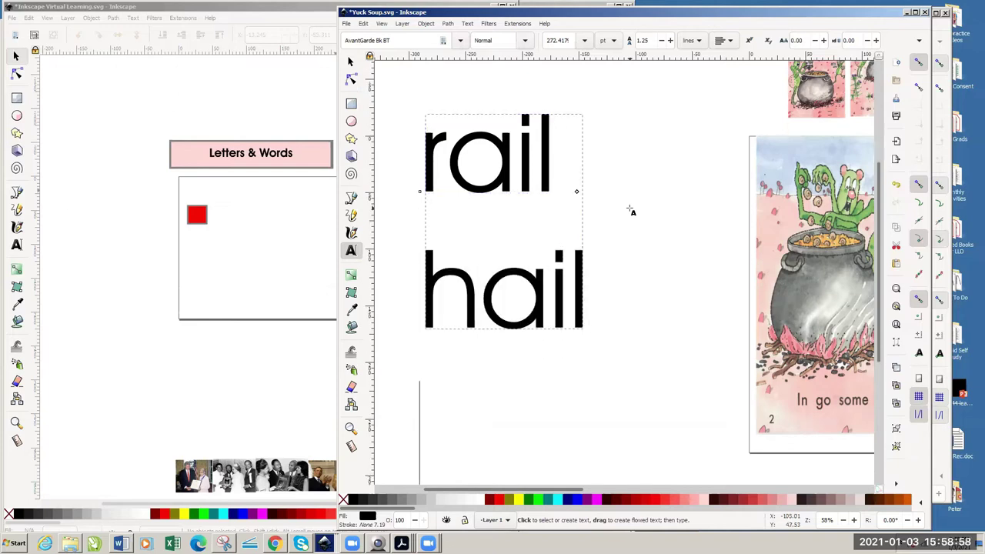
type("snal")
key("BackSpace")
type("i")
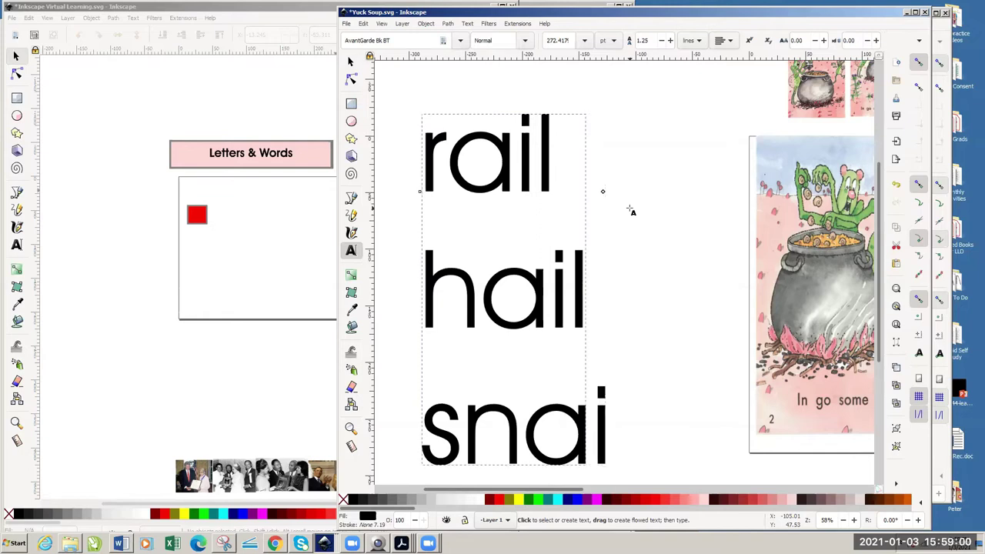
type("l")
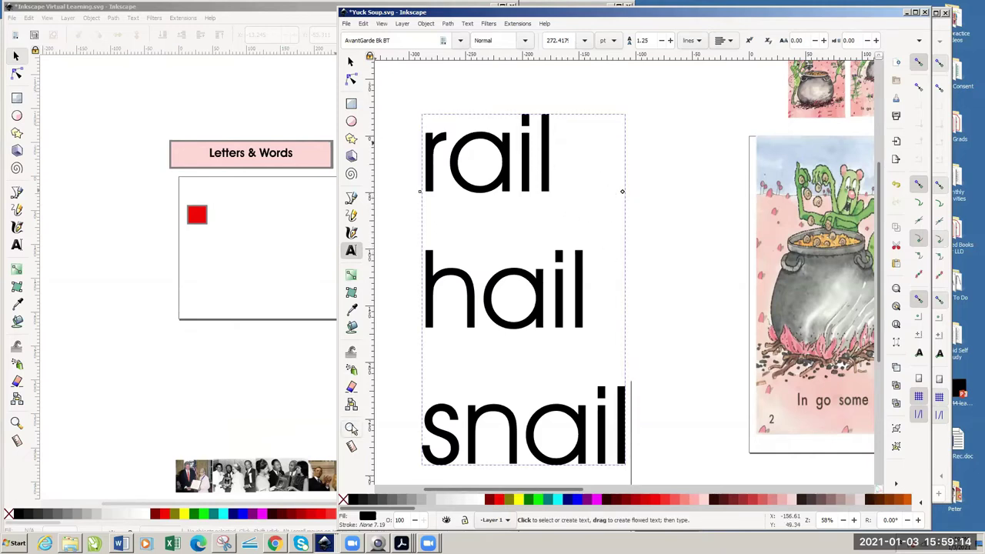
- Bring the page 2–3 spread into view
left_click(351, 427)
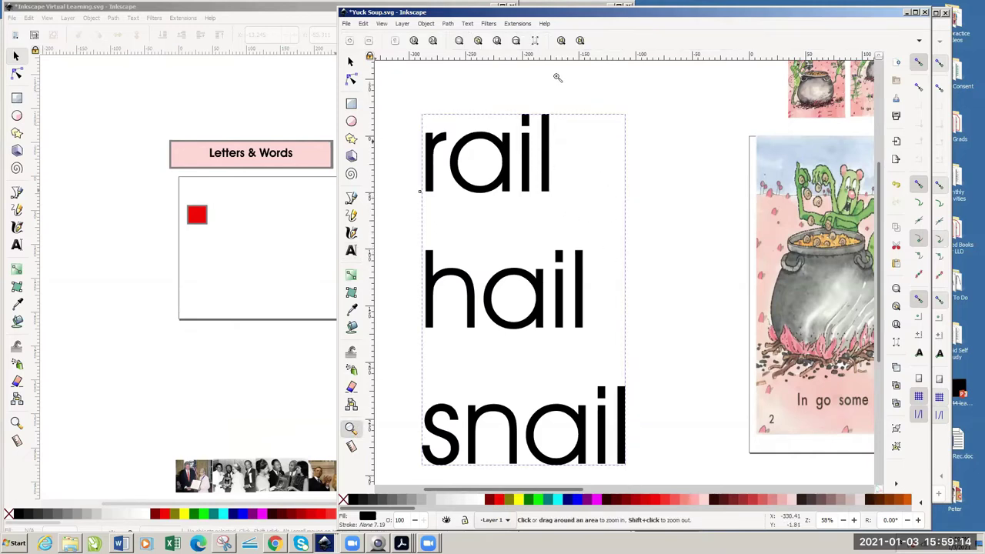
left_click(516, 40)
left_click_drag(663, 491, 539, 491)
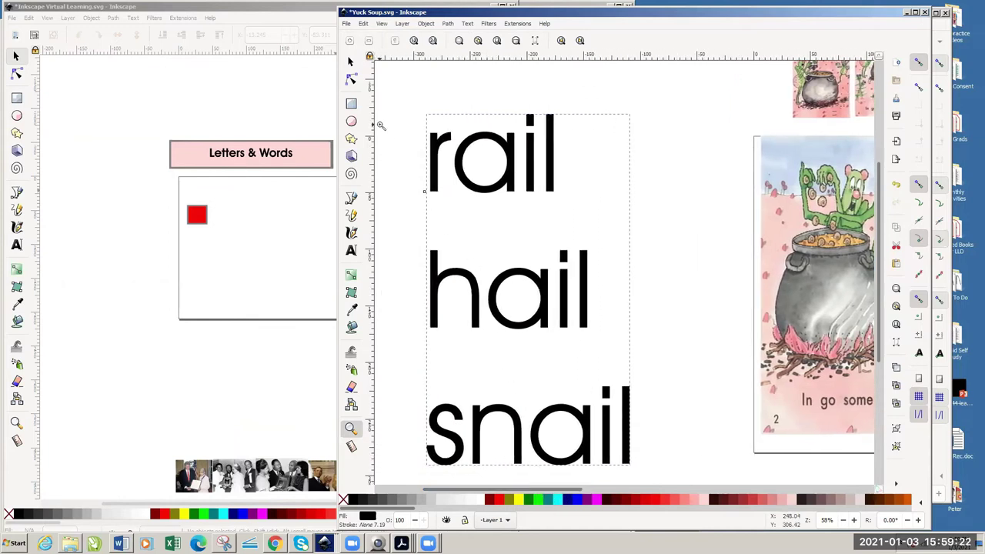
- Shrink the rail/hail/snail list to about 94 pt and move it onto page 2
left_click(351, 62)
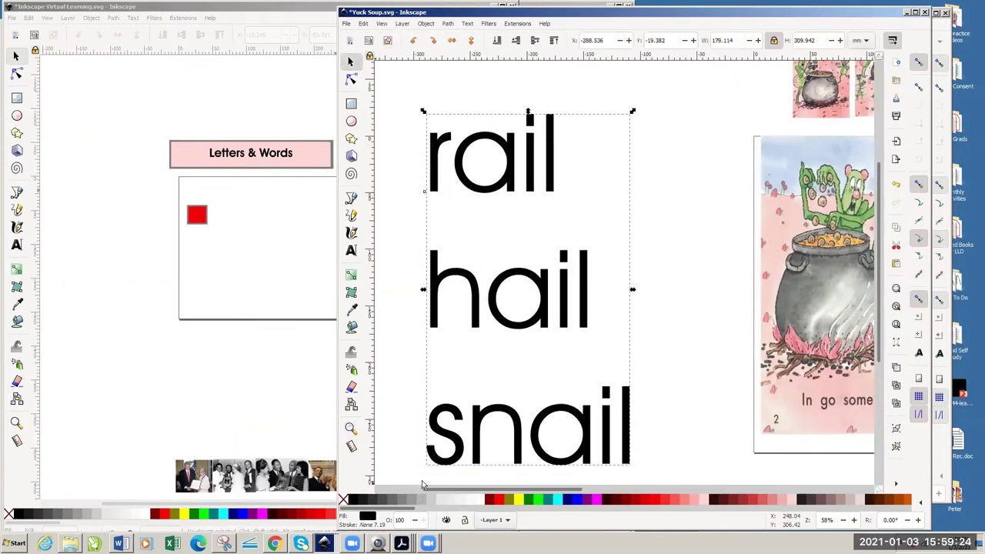
left_click_drag(430, 466, 689, 266)
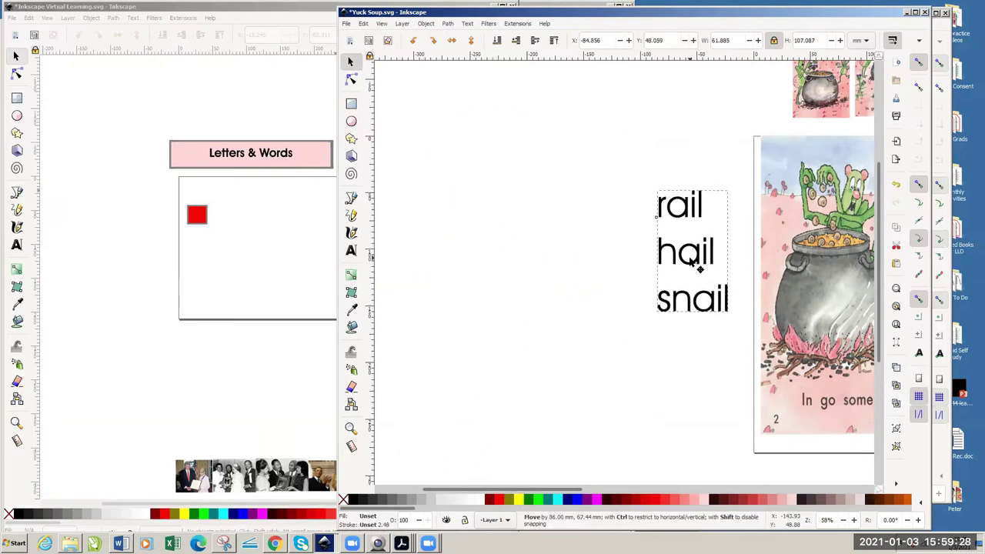
left_click_drag(577, 491, 671, 491)
left_click_drag(416, 270, 429, 326)
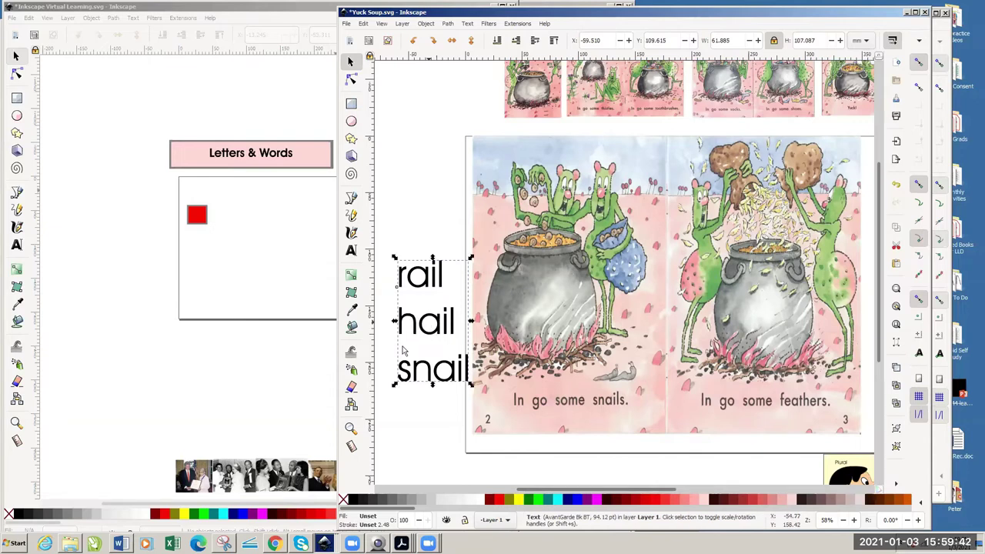
- Undo in the Virtual Learning document, then select and nudge the Yuck Soup word list
left_click(269, 155)
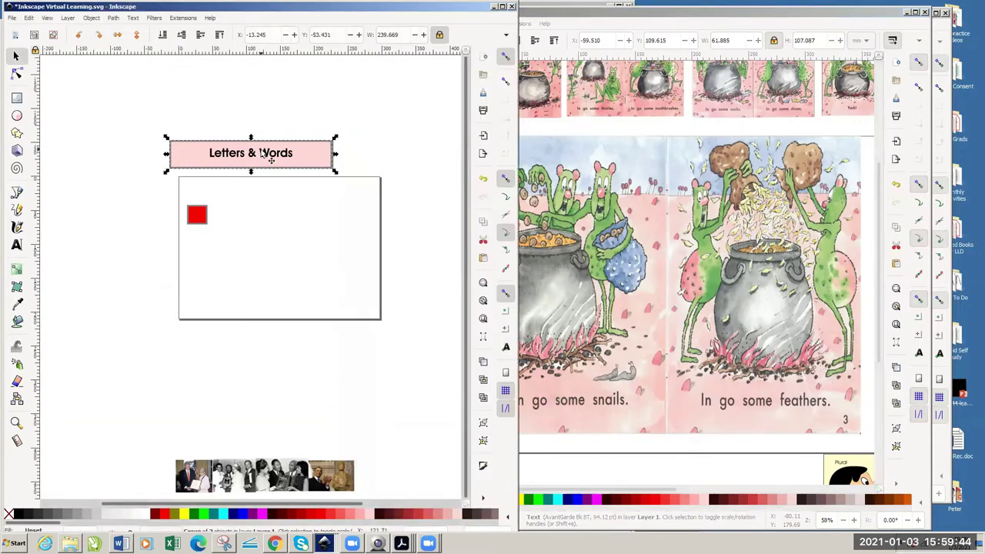
key("ctrl+z")
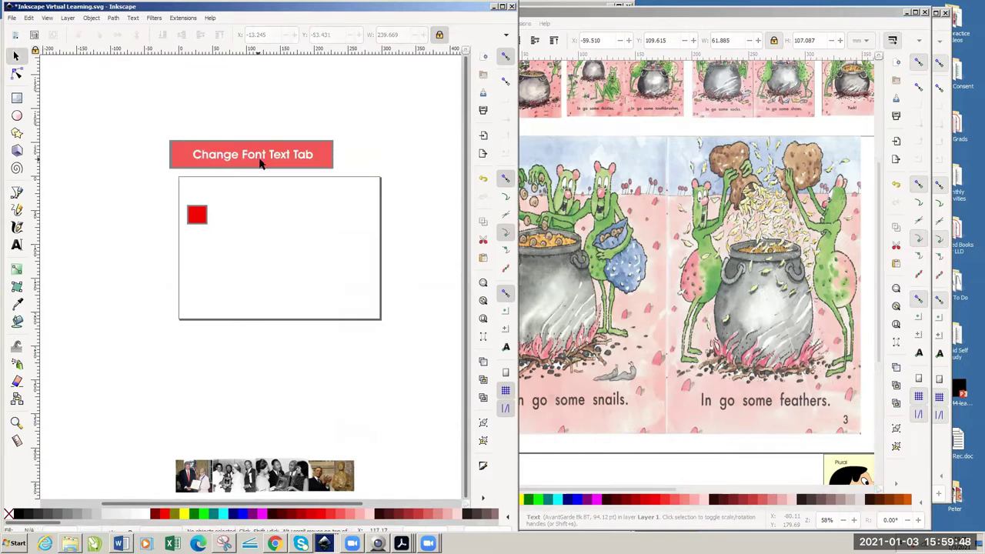
left_click(545, 469)
left_click_drag(460, 389, 454, 366)
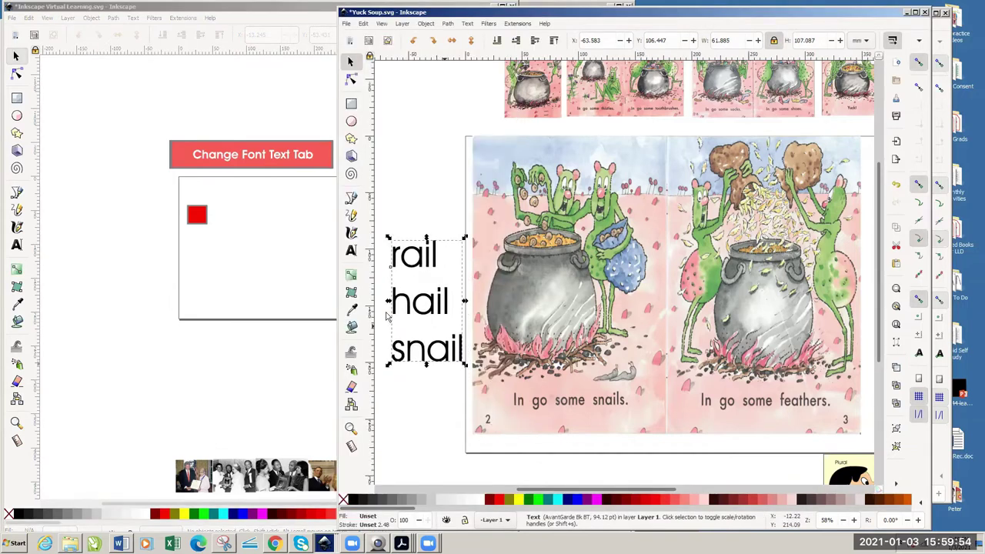
- Preview Ad Lib and Futura XBlk BT on the word list in Text and Font, then close it
left_click(467, 23)
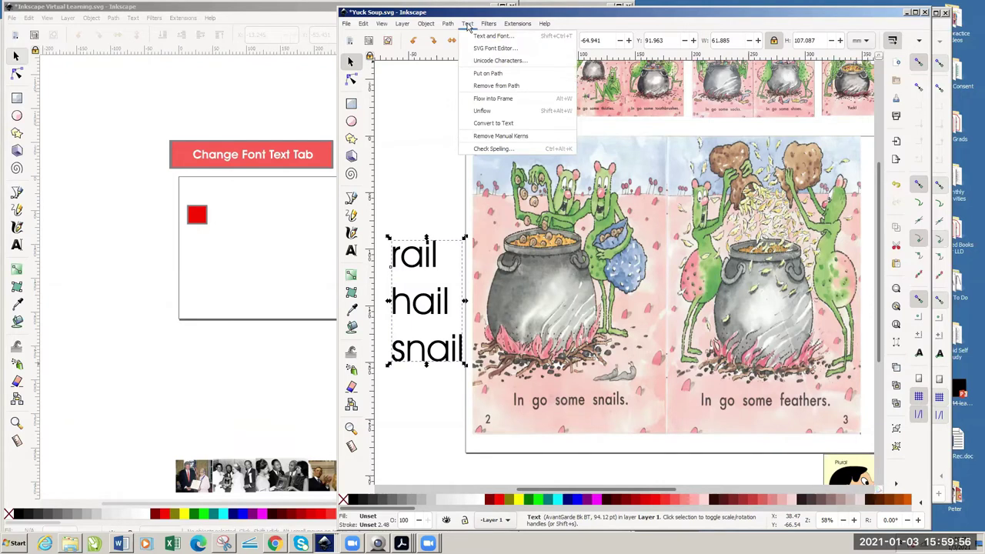
mouse_move(448, 25)
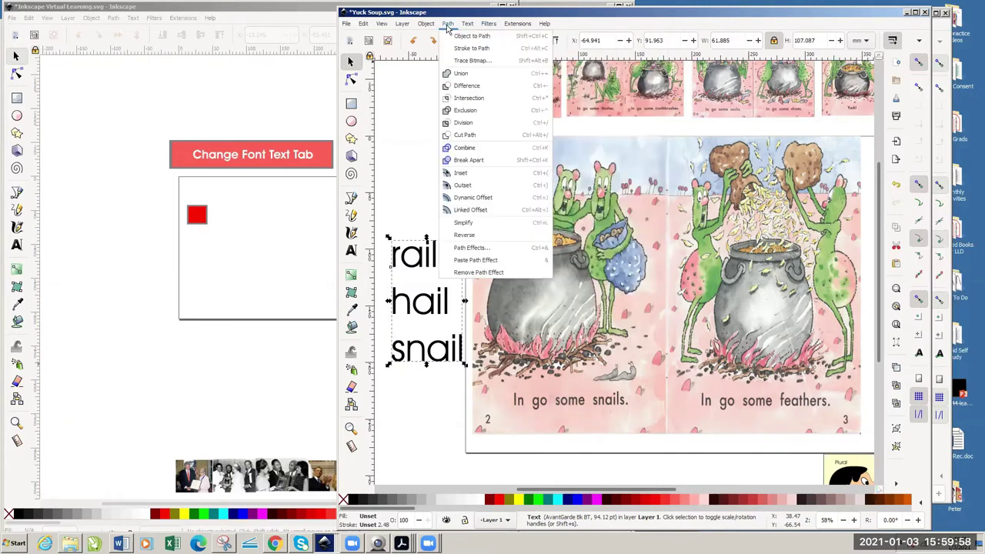
left_click(475, 36)
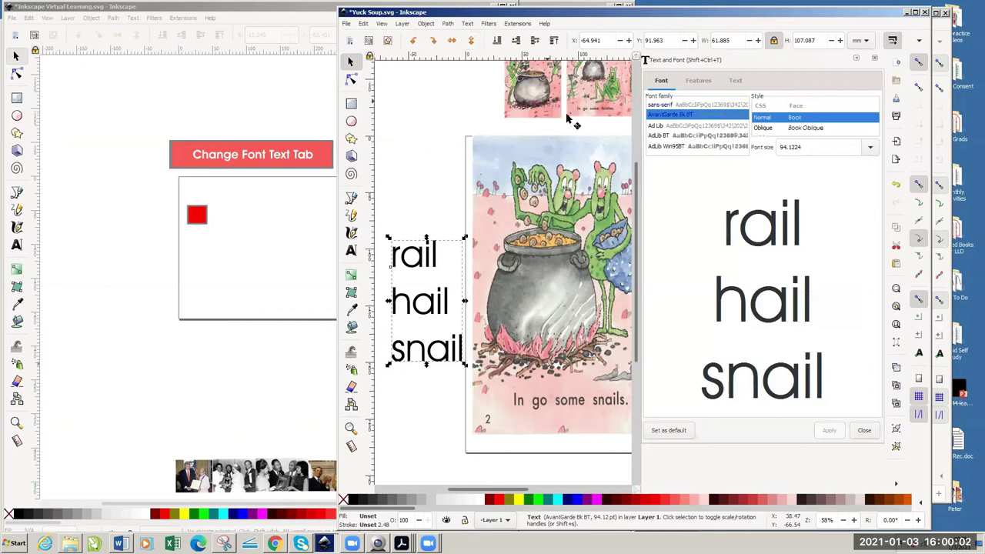
left_click(656, 125)
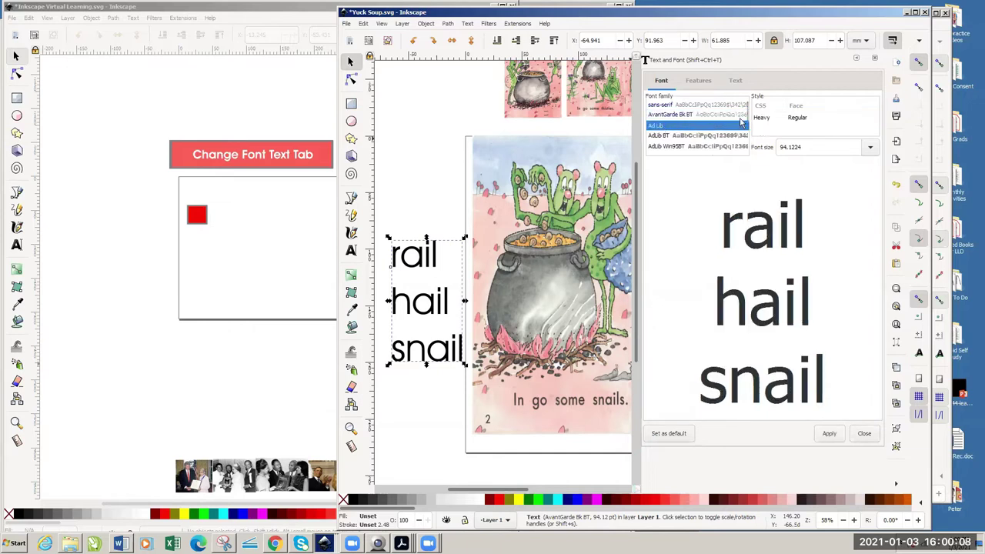
scroll(745, 132, "down", 10)
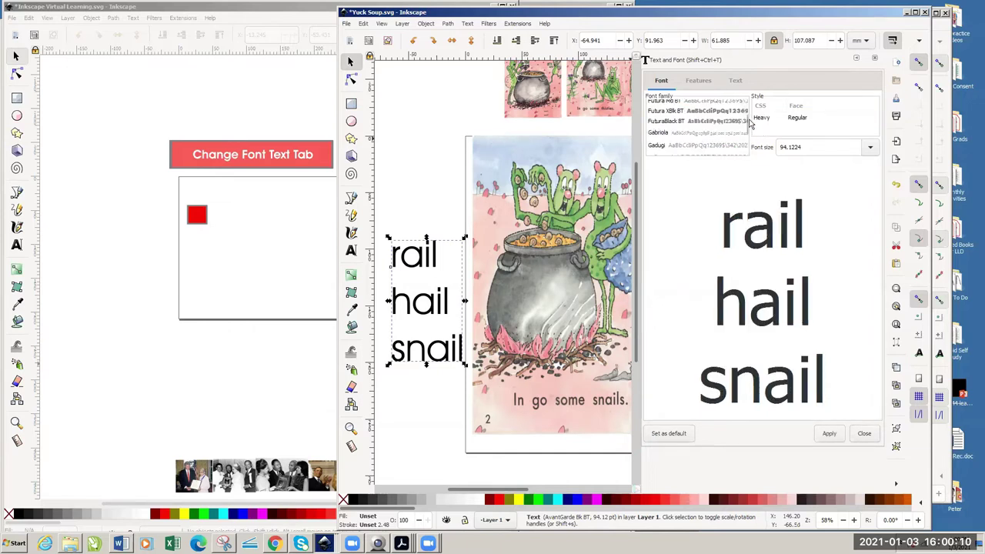
left_click(707, 112)
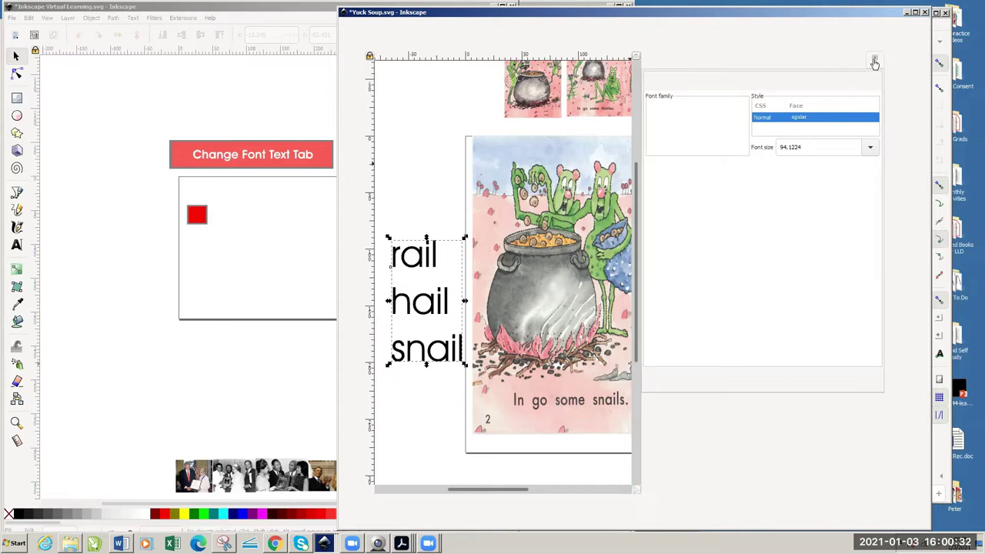
left_click(874, 62)
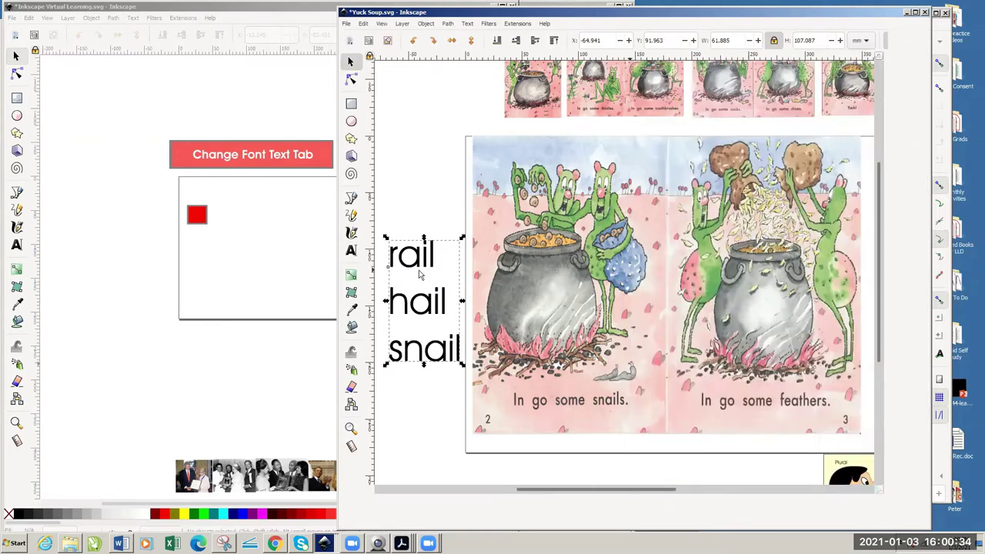
left_click(466, 24)
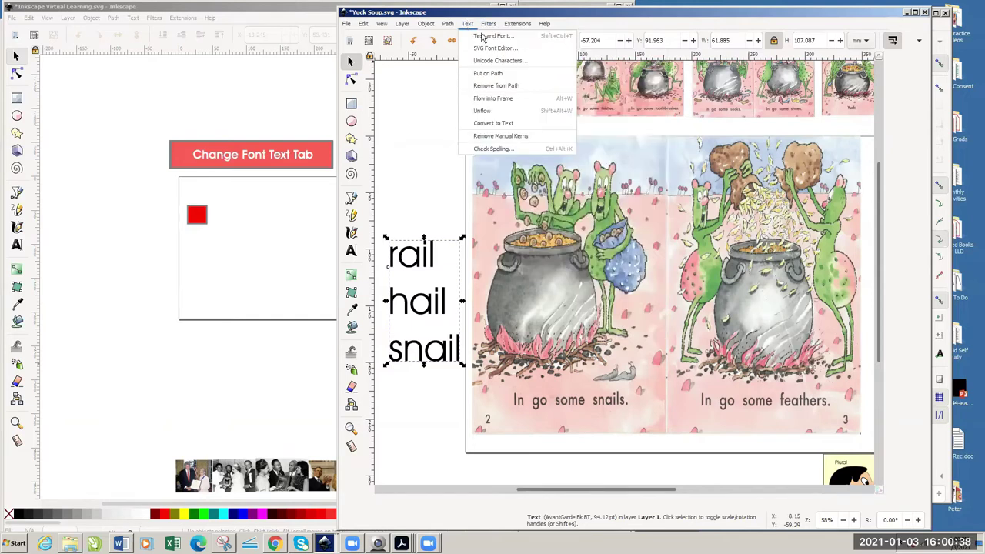
- Try Corbel and Niagara Engraved, then settle on AvantGarde Bk BT Bold Oblique
left_click(488, 36)
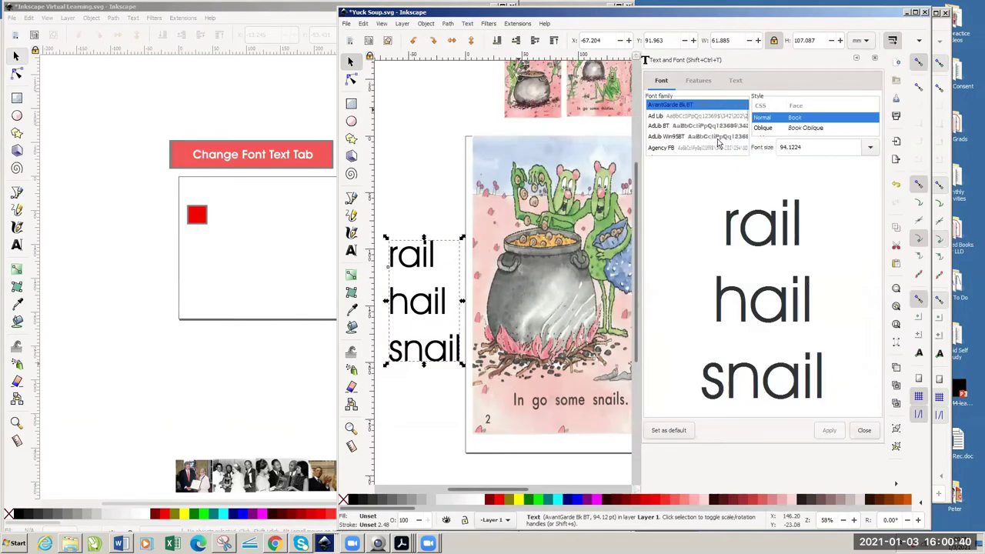
scroll(746, 117, "down", 10)
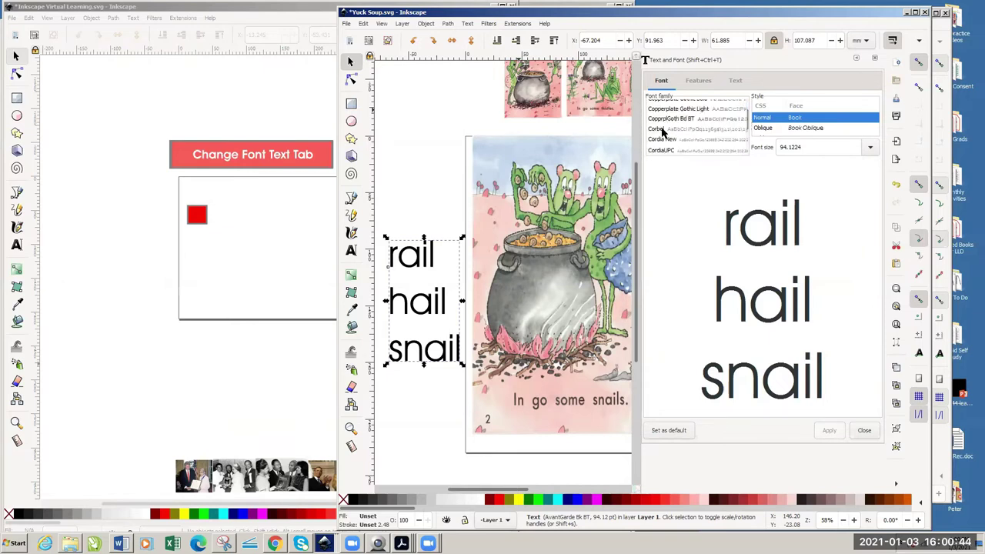
left_click(660, 129)
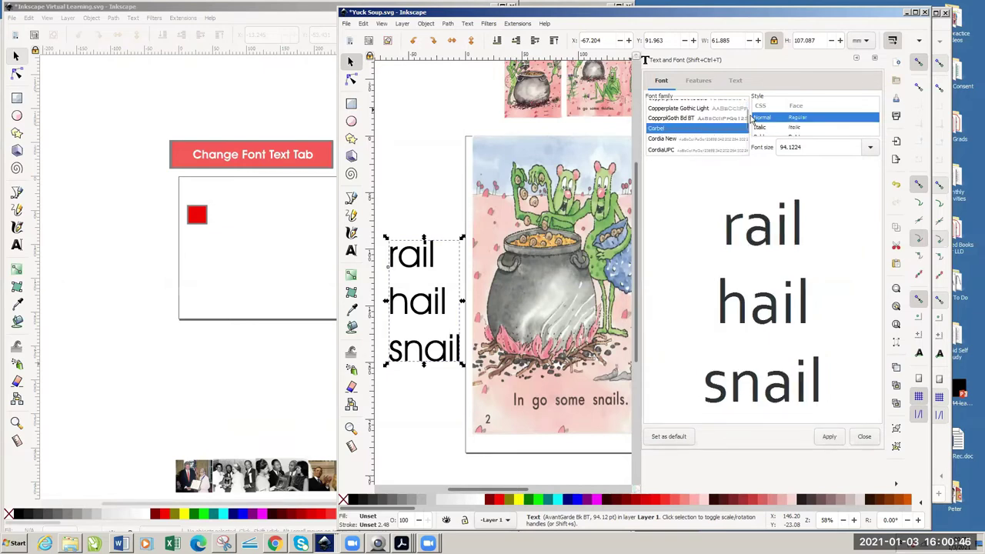
scroll(745, 127, "down", 3)
scroll(746, 127, "down", 15)
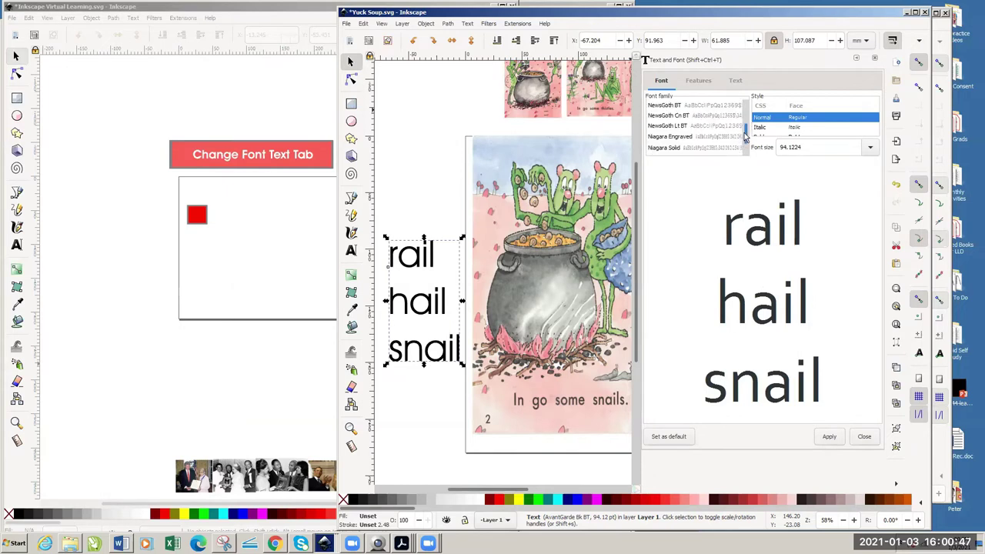
left_click(671, 137)
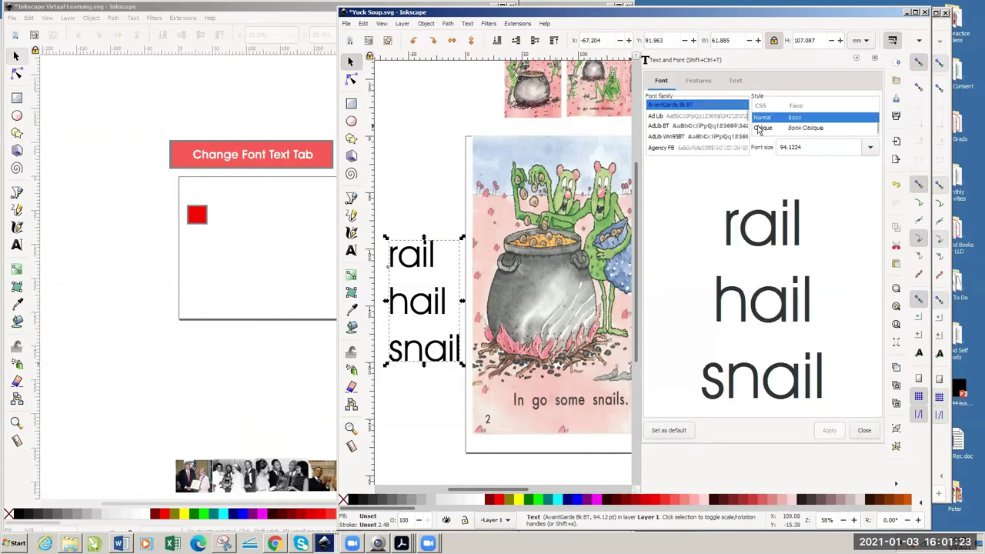
left_click(761, 127)
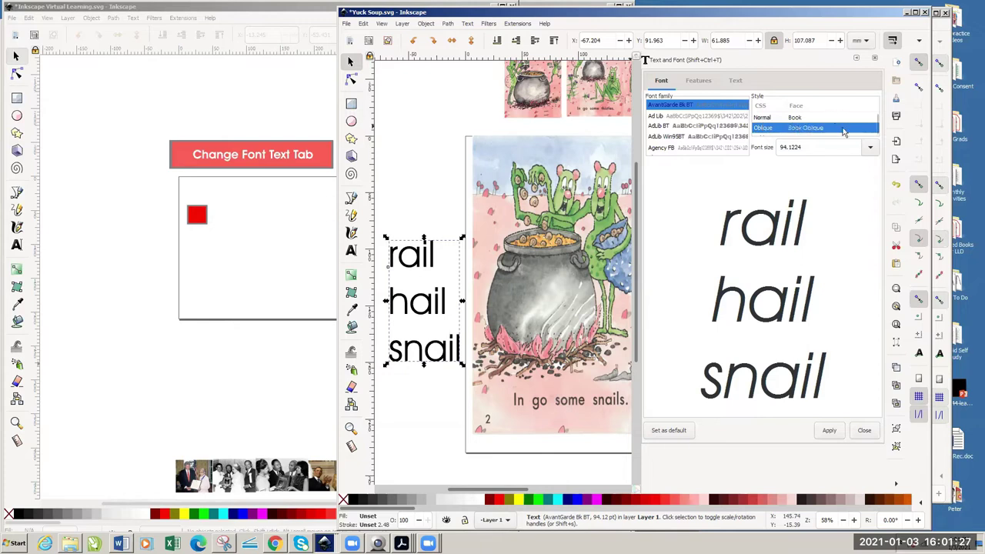
scroll(875, 125, "down", 1)
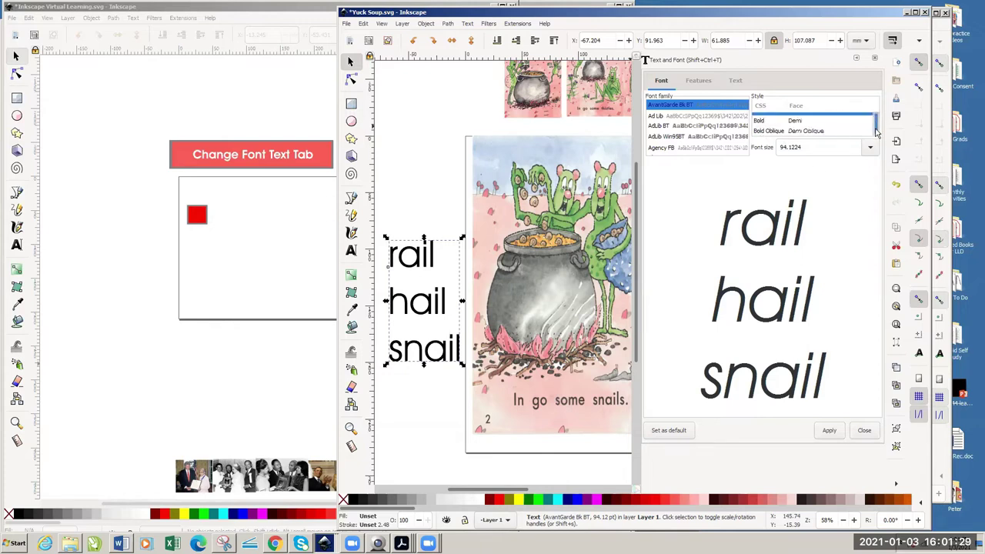
left_click(761, 123)
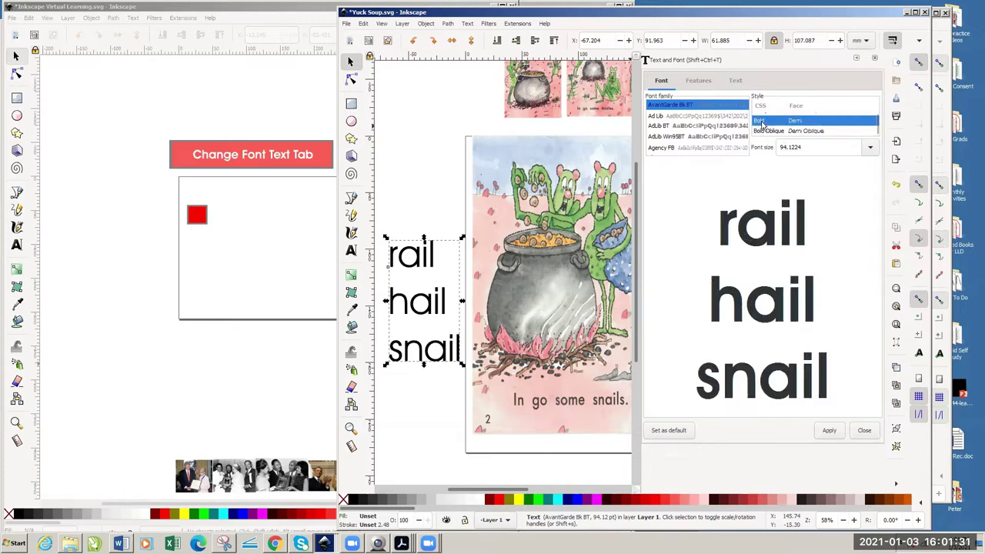
left_click(765, 132)
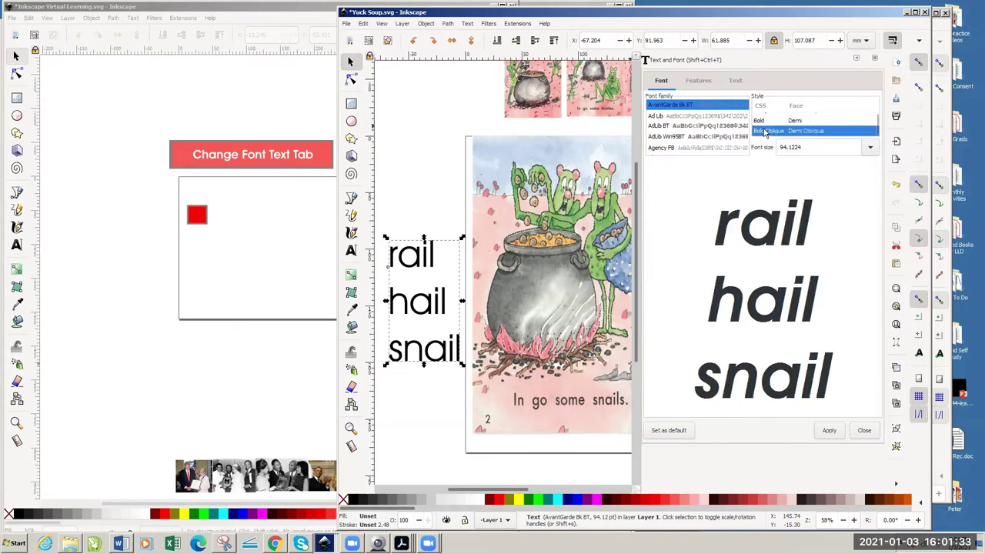
- Set the font size to 144 and apply the new style to the words
left_click(870, 151)
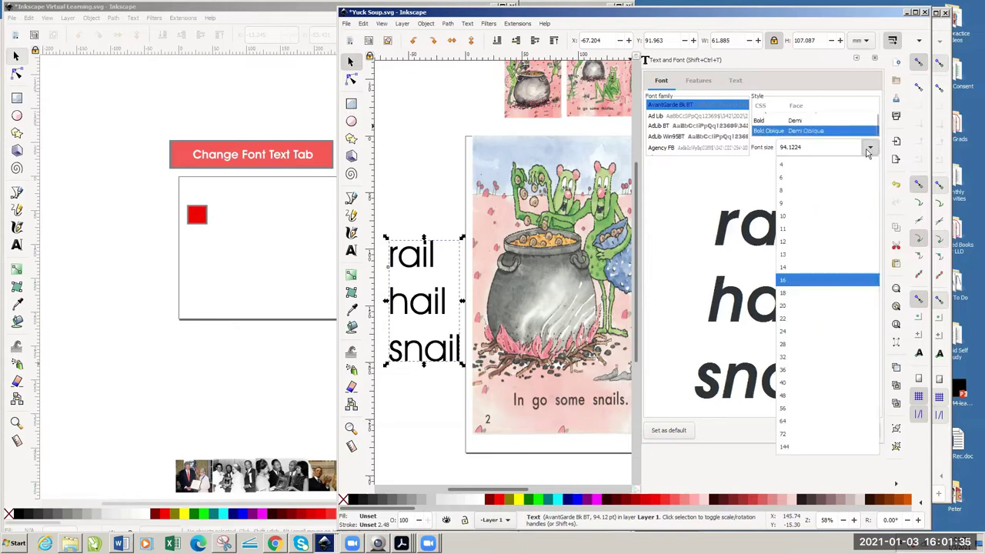
left_click(791, 179)
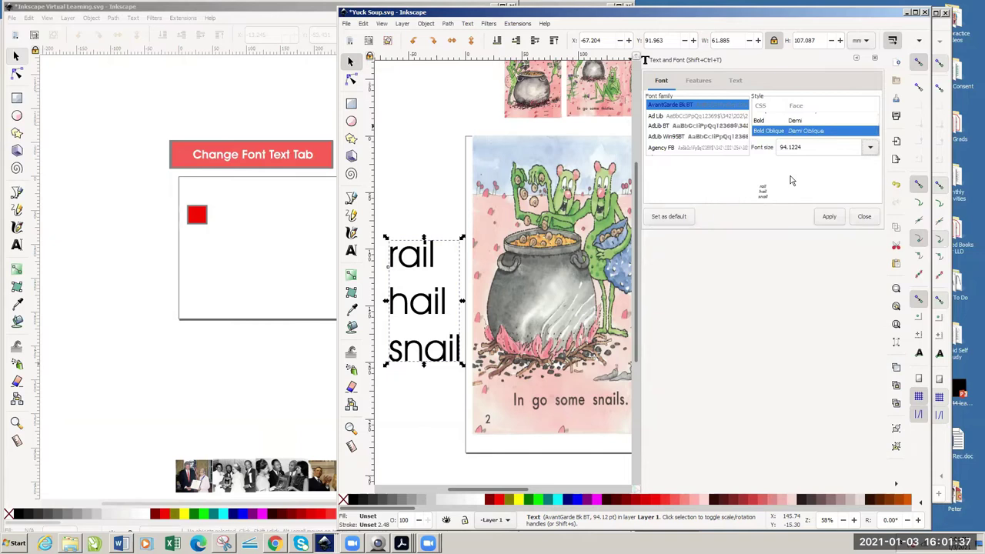
left_click(870, 148)
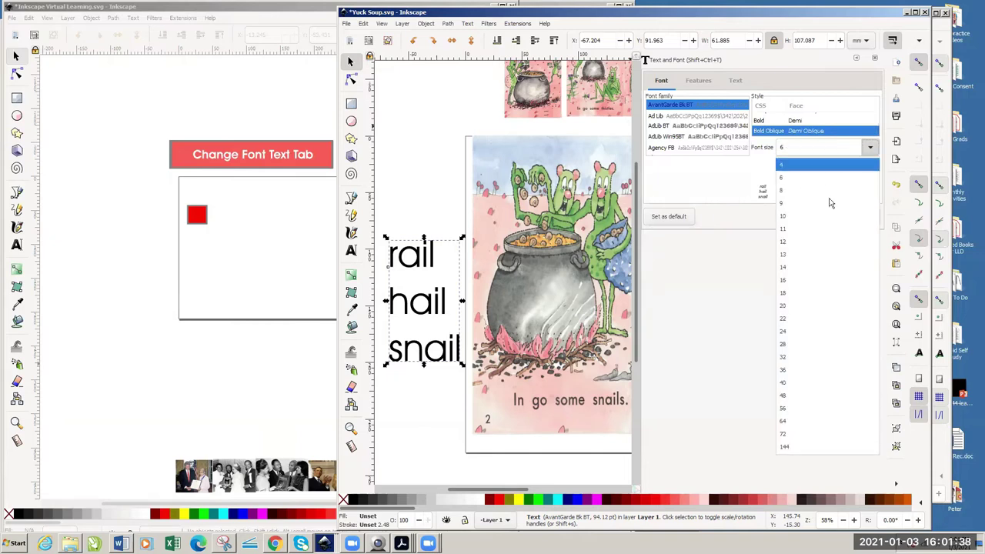
left_click(786, 370)
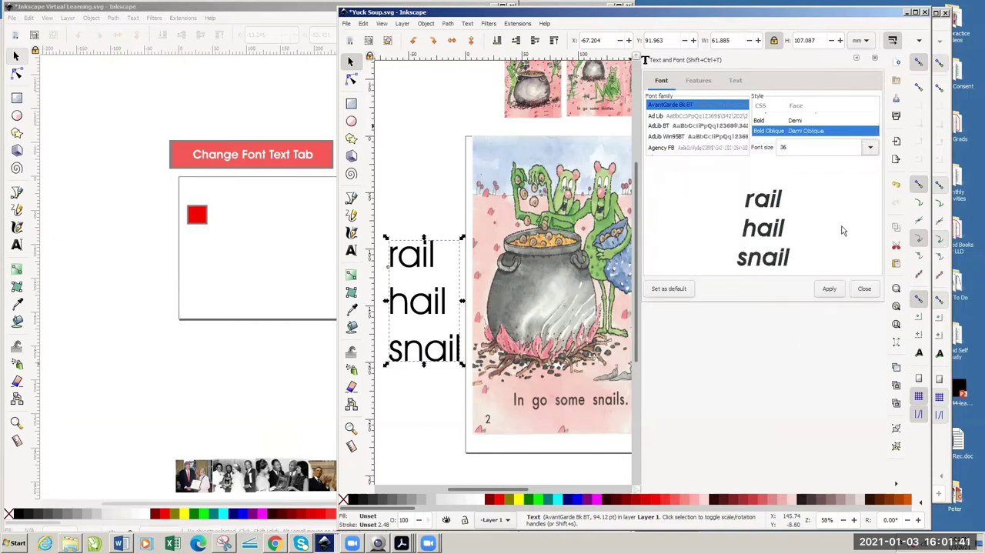
left_click(869, 150)
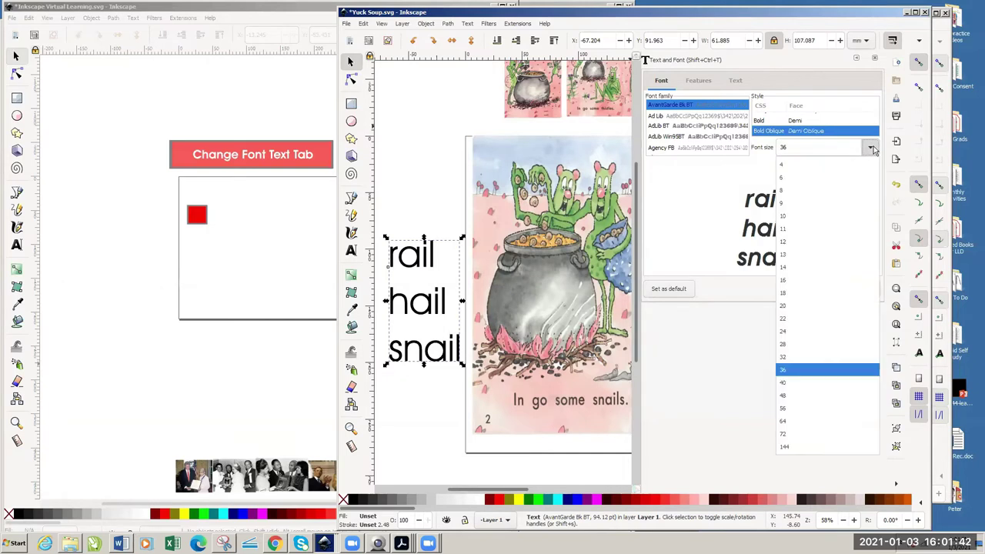
left_click(795, 448)
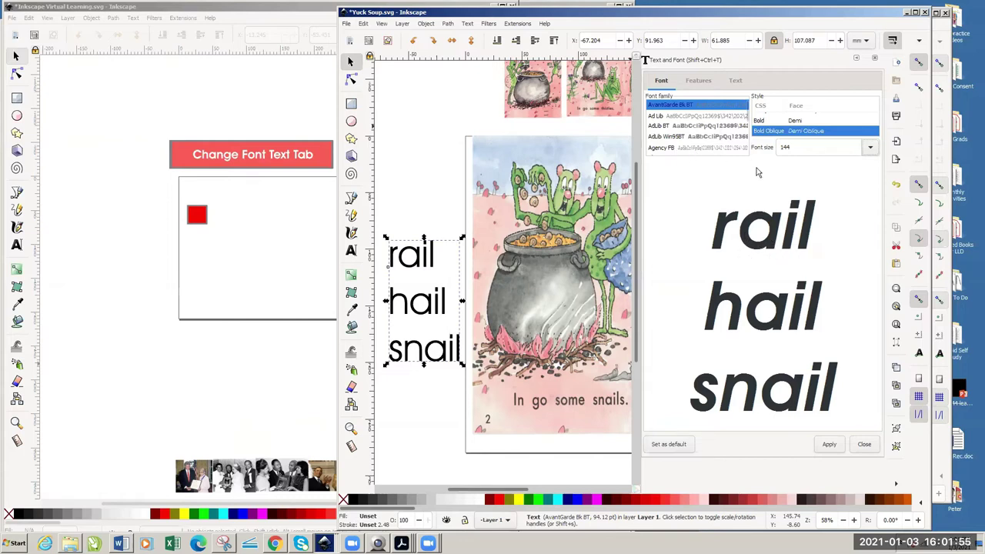
left_click(828, 445)
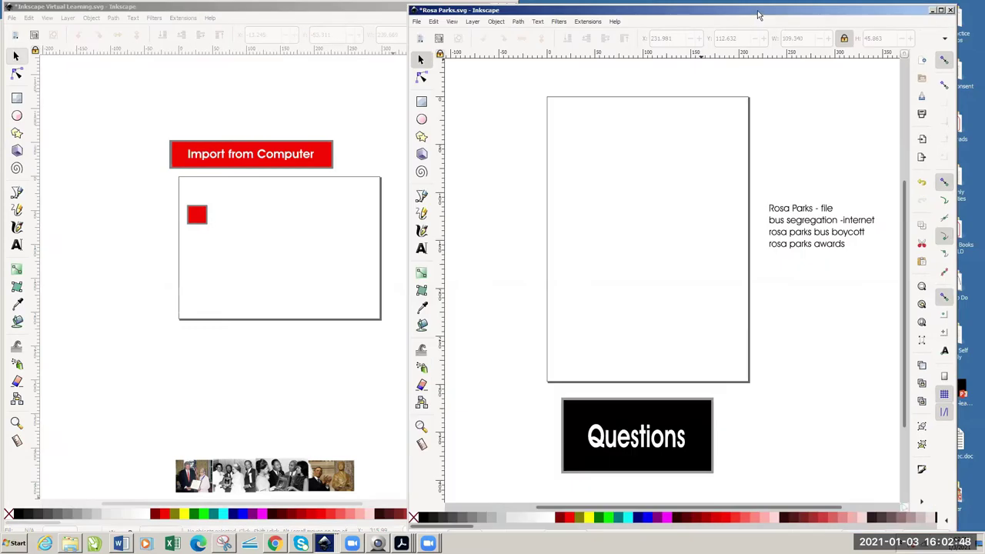
- Shift the Rosa Parks window left and open Rosa4.pdf from Acrobat's recent files
left_click_drag(758, 15, 740, 13)
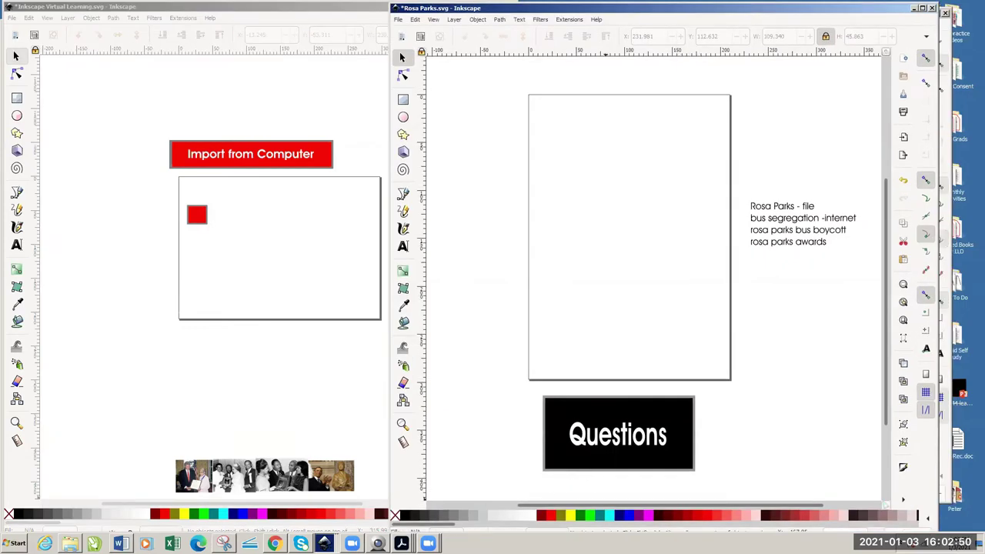
right_click(401, 543)
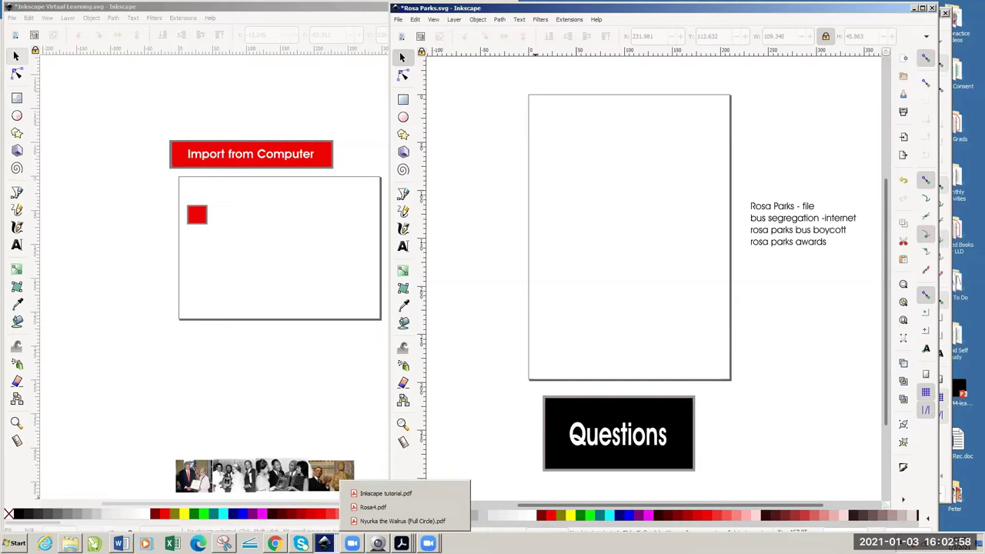
left_click(380, 507)
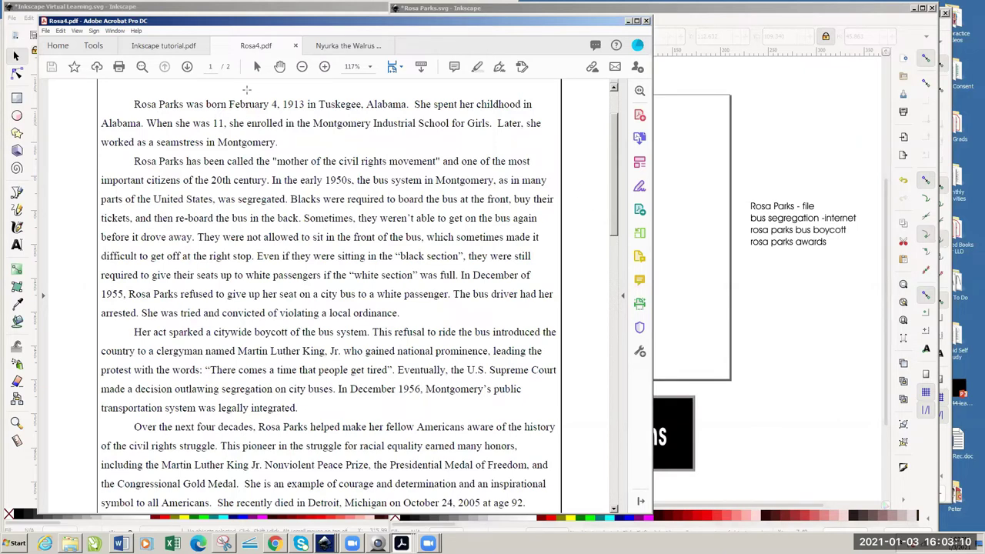
- Zoom out, snapshot the Rosa Parks passage with Take a Snapshot, and return to Inkscape
left_click(301, 66)
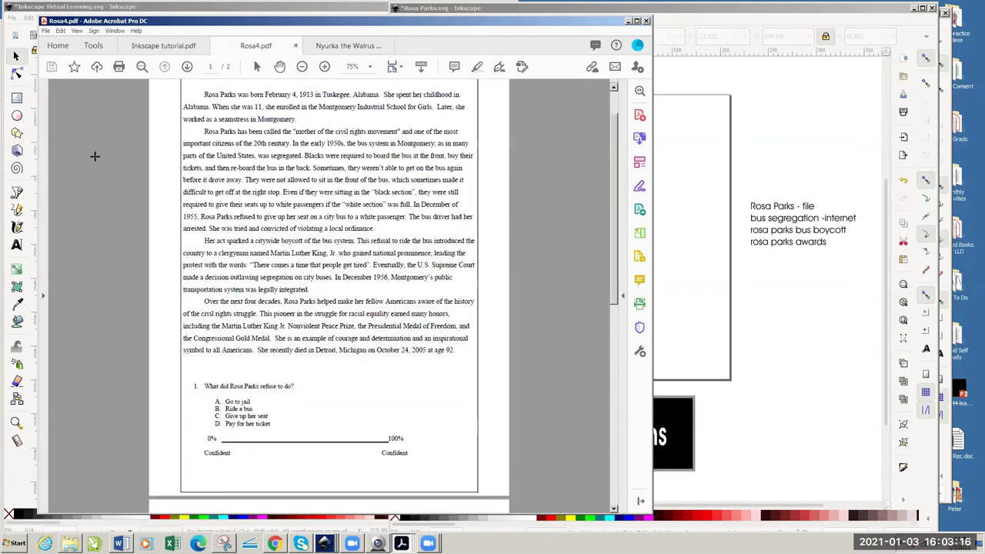
left_click(61, 32)
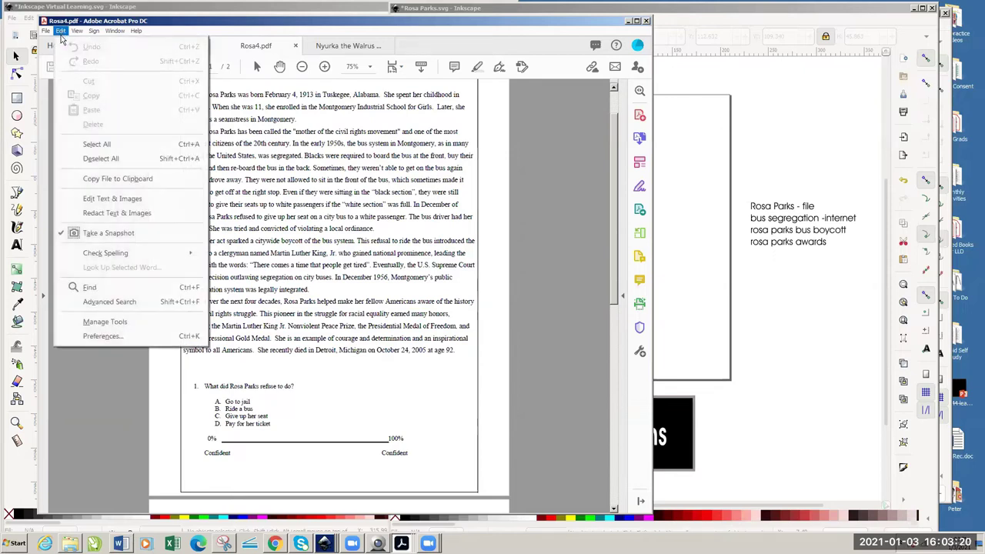
left_click(102, 235)
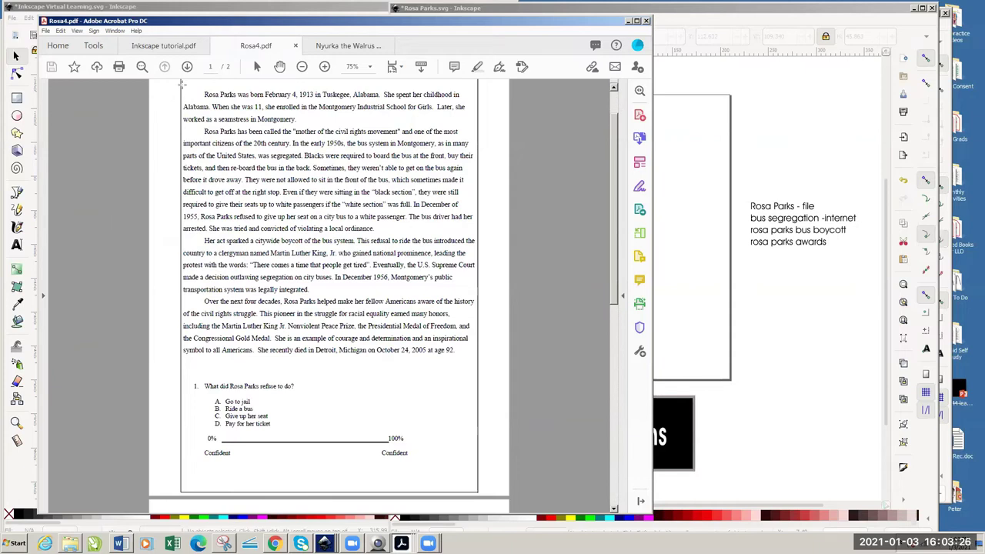
left_click_drag(181, 84, 476, 366)
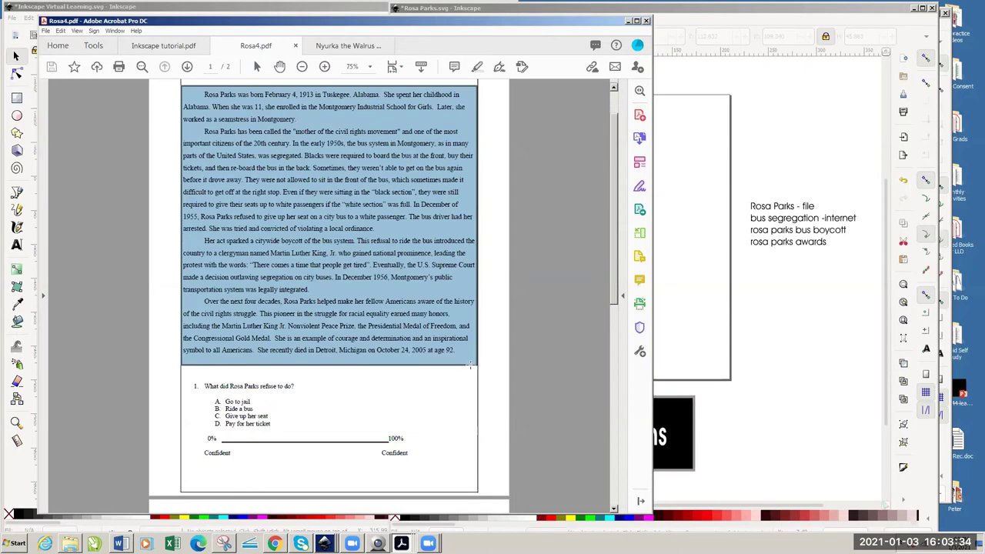
left_click(666, 348)
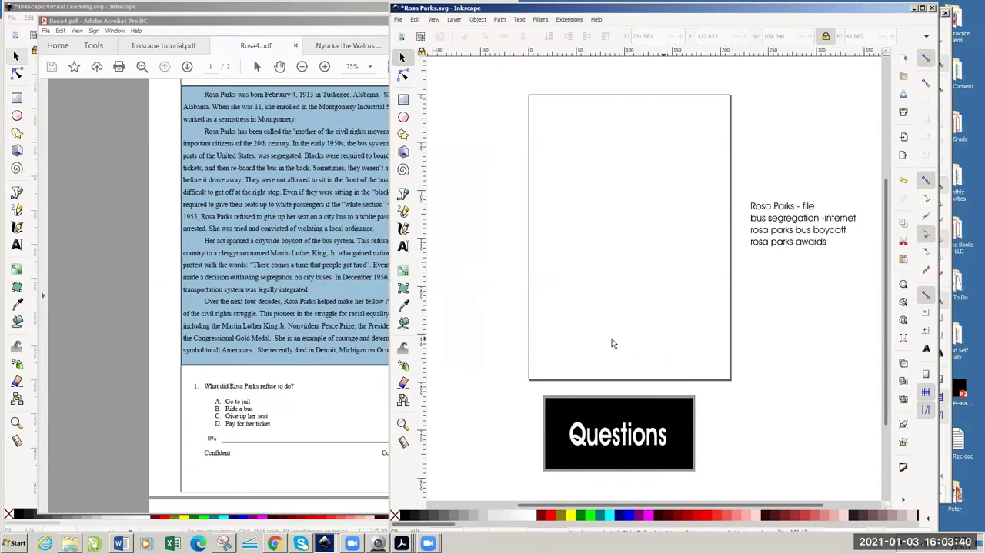
- Paste the biography snapshot and move it onto the white page
key("ctrl+v")
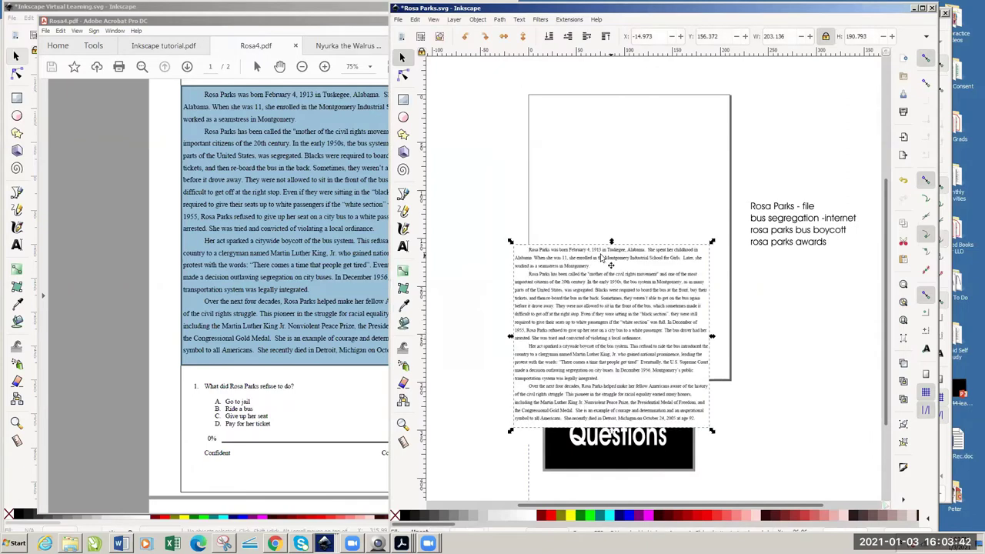
left_click_drag(605, 247, 616, 154)
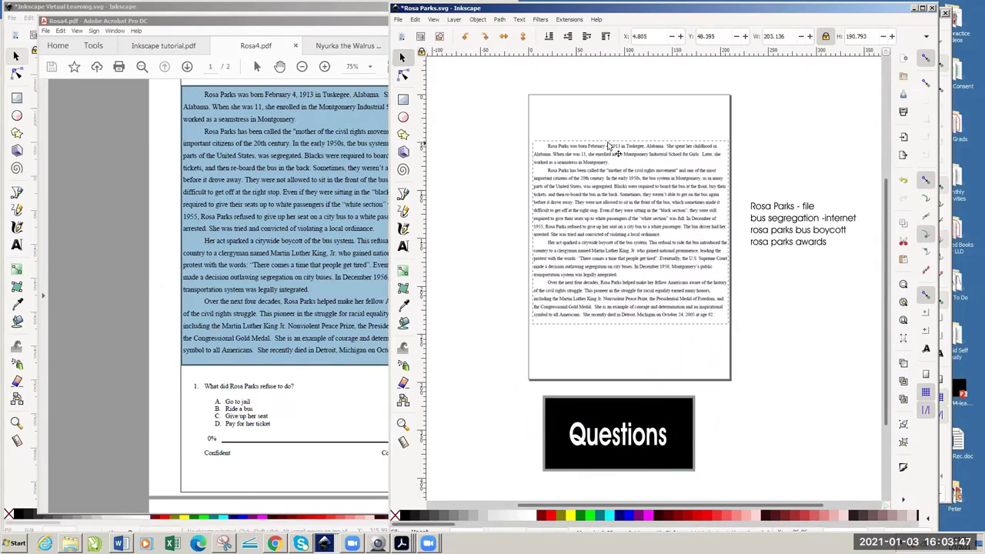
left_click(466, 170)
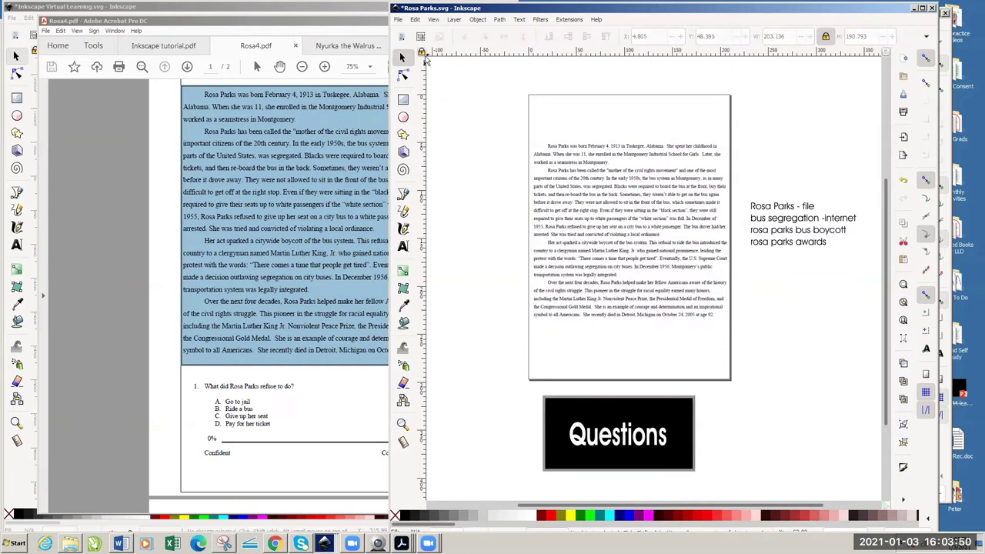
- Switch the page to landscape A4, 297 × 210 mm, in Document Properties
left_click(400, 20)
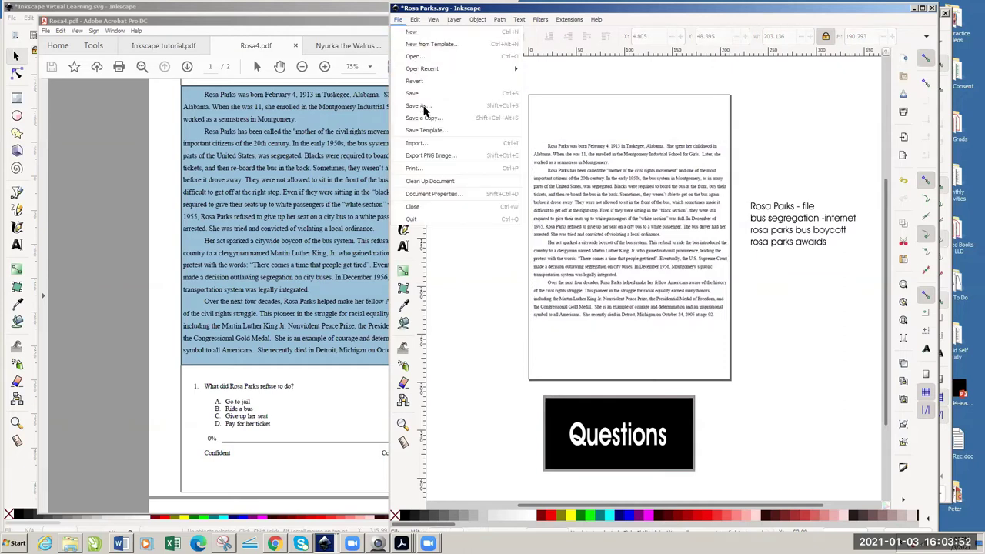
left_click(428, 194)
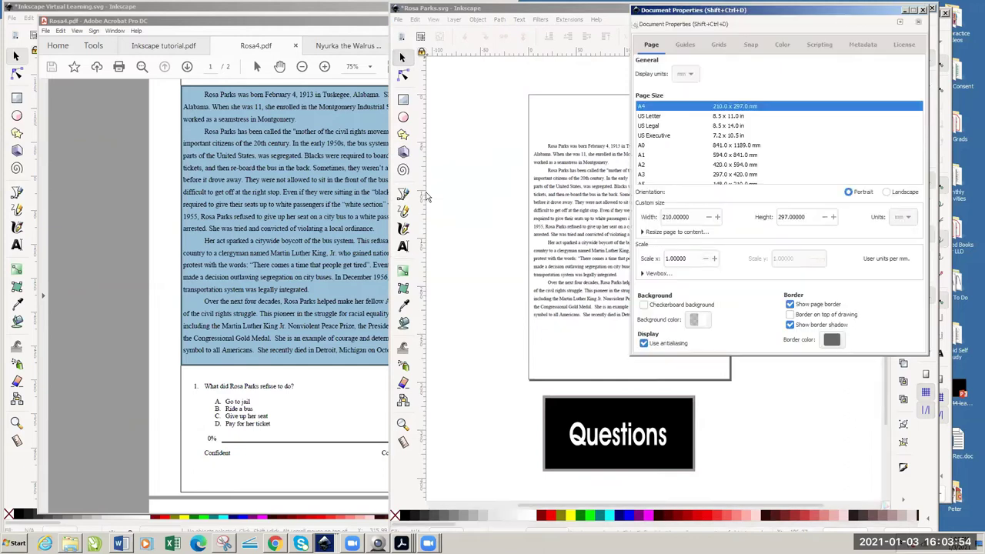
left_click(887, 192)
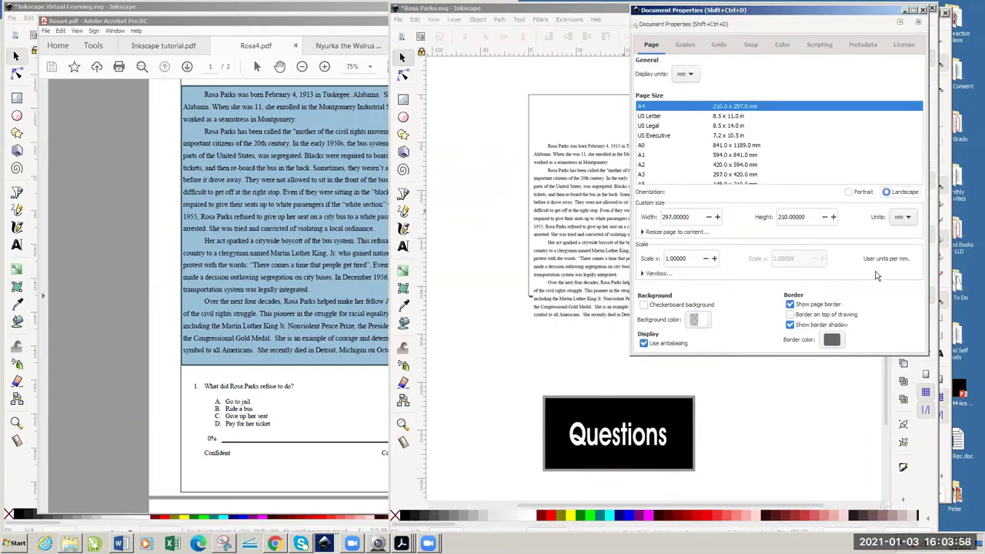
left_click(528, 343)
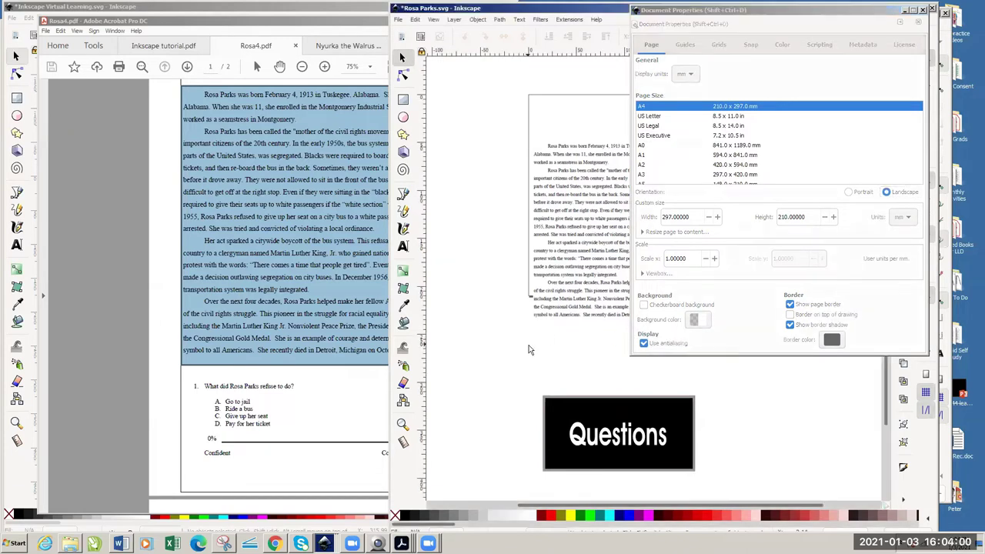
left_click(922, 10)
- Nudge the small Rosa Parks notes text right, past the page edge
left_click(662, 175)
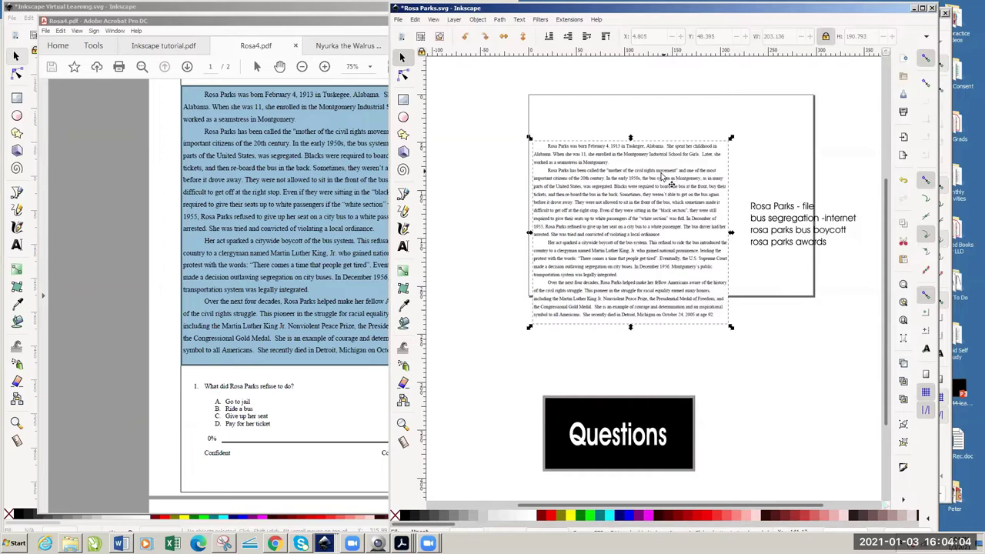
scroll(760, 242, "right", 3)
left_click(739, 237)
key("shift+Right")
key("shift+Right")
key("shift+Right")
key("shift+Right")
- Move the Rosa Parks passage to the page top, enlarge it proportionally, and zoom in
left_click_drag(680, 243, 681, 199)
left_click_drag(692, 284, 792, 358)
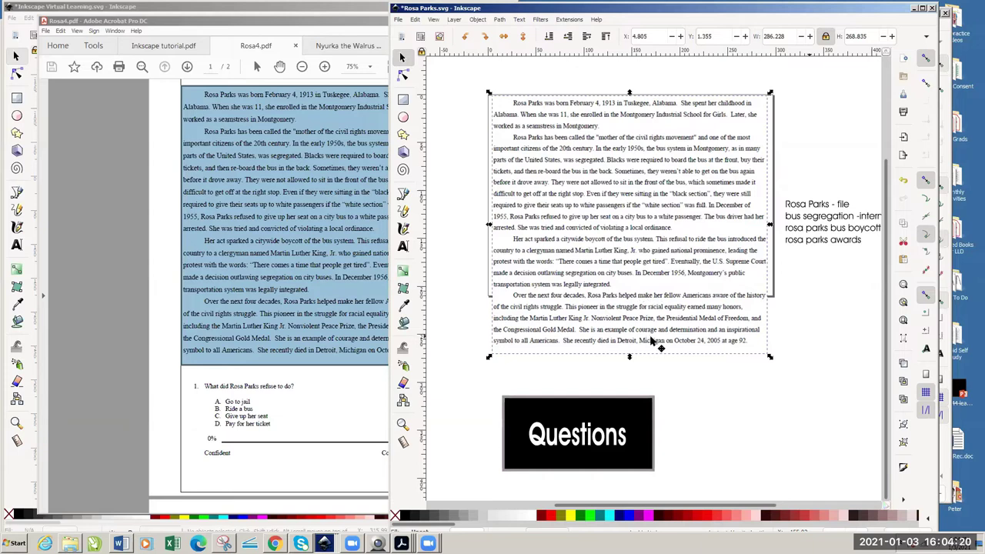
left_click(402, 426)
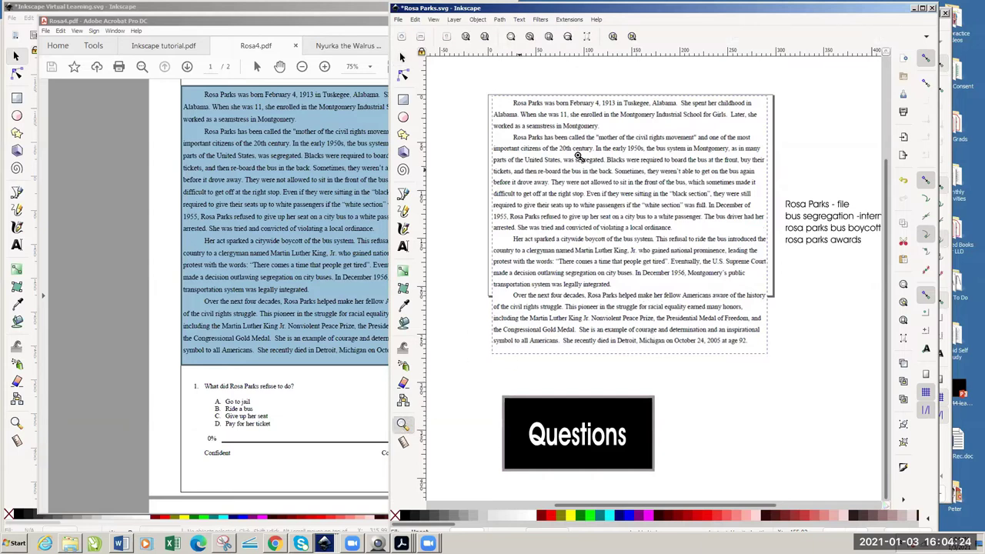
left_click(587, 135)
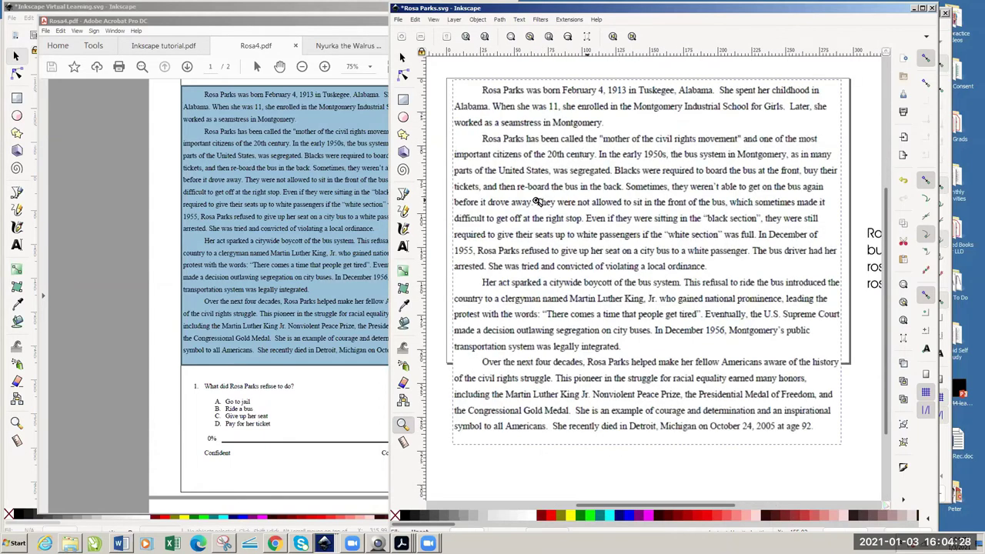
left_click_drag(591, 508, 639, 505)
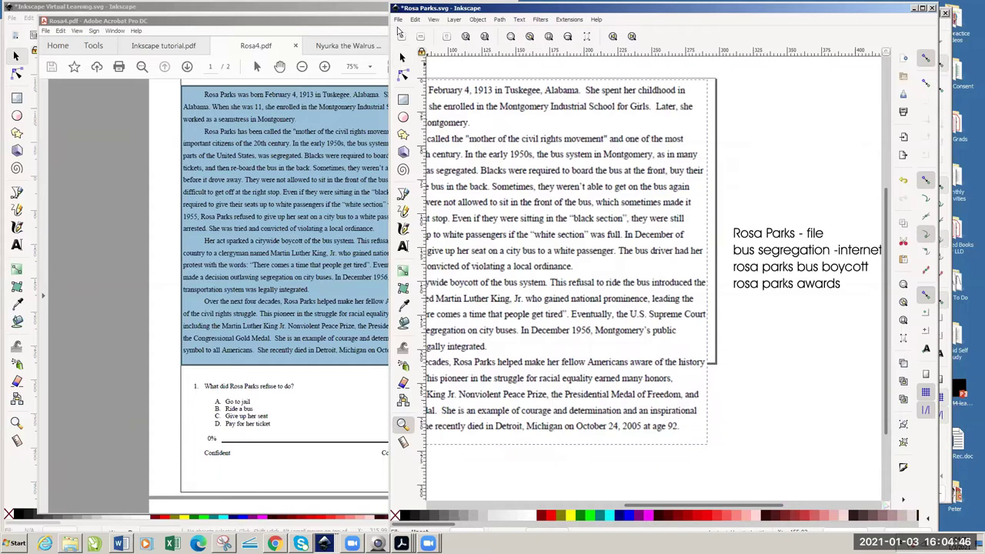
left_click(398, 20)
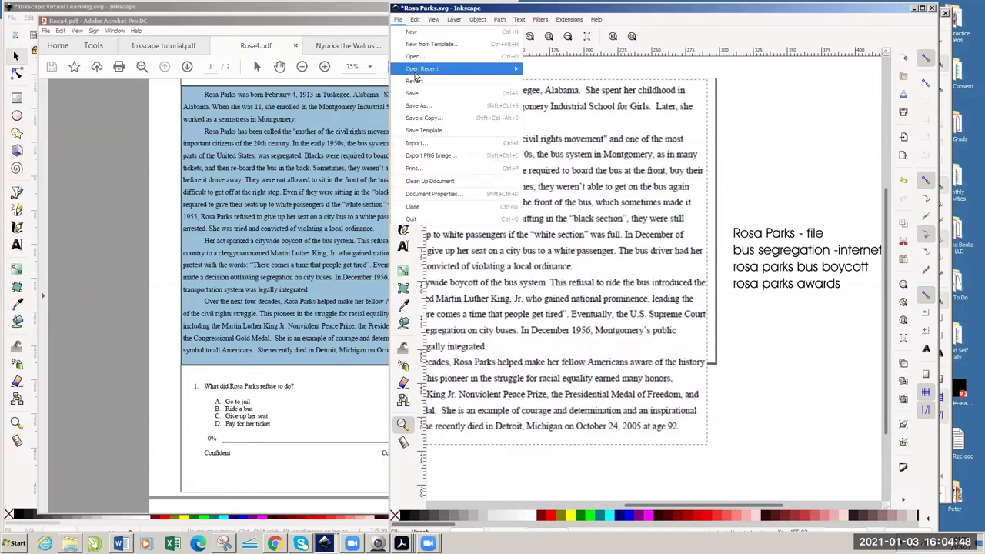
- Import the Rosa Parks jpg from Desktop > OWLS Consent > Inkscape file > Inkscape instructions > Inkscape video
left_click(421, 144)
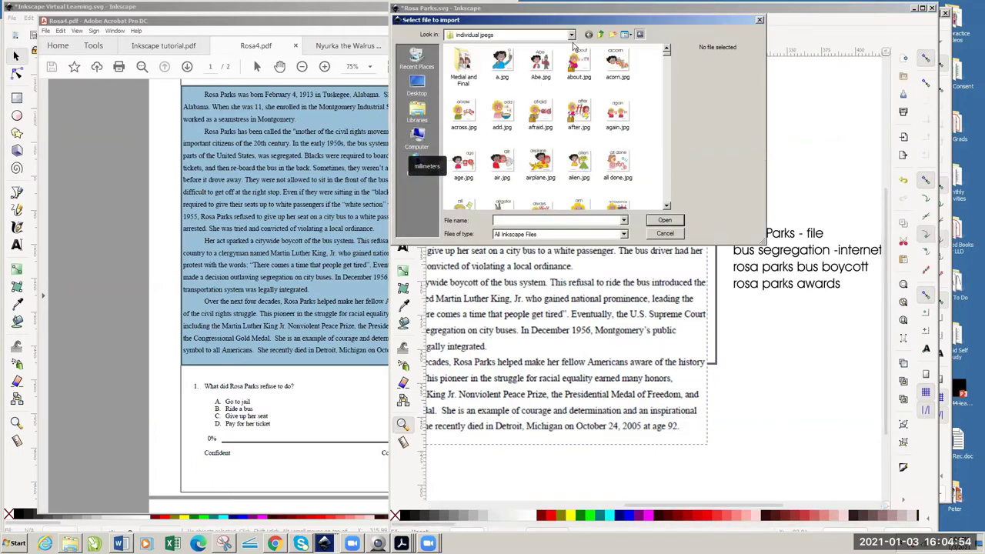
left_click(416, 85)
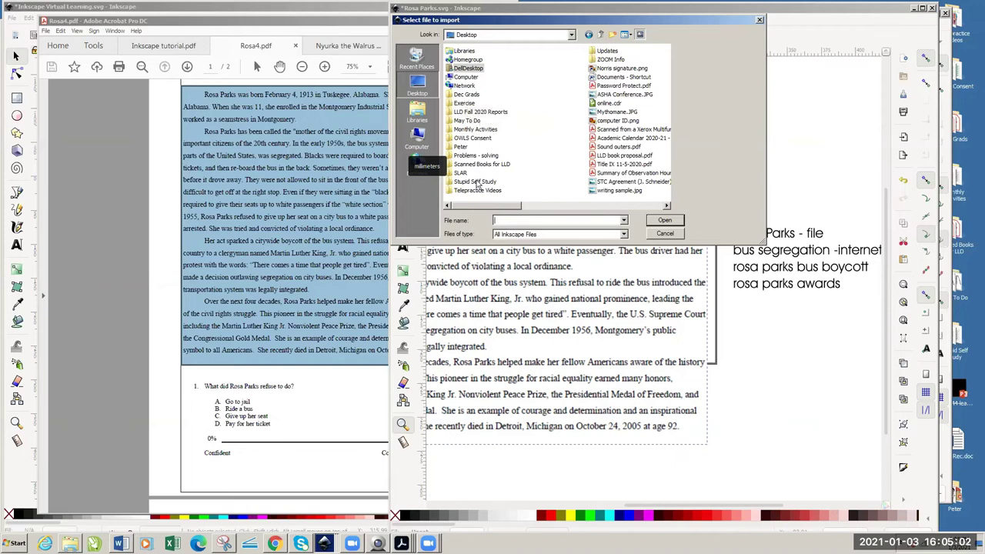
double_click(474, 139)
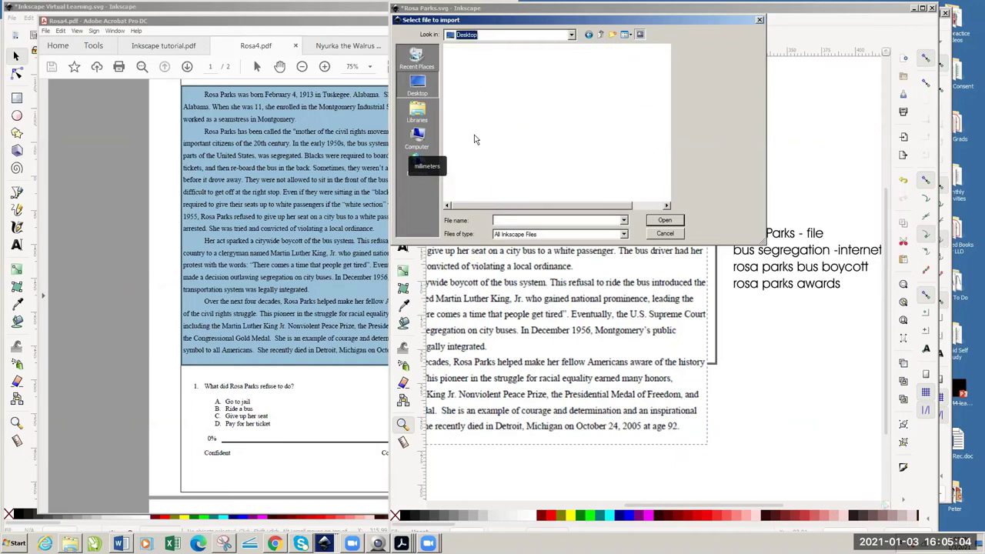
double_click(452, 67)
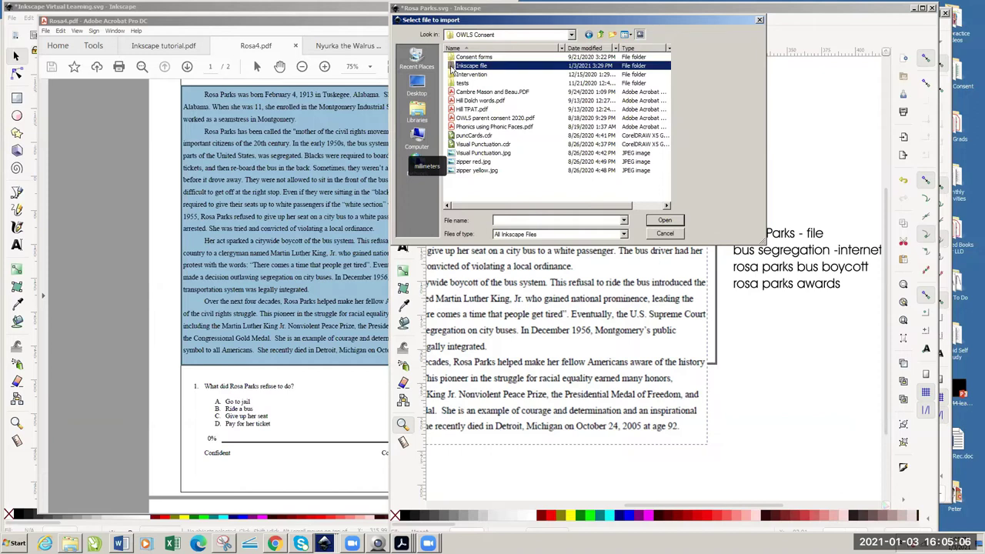
double_click(454, 58)
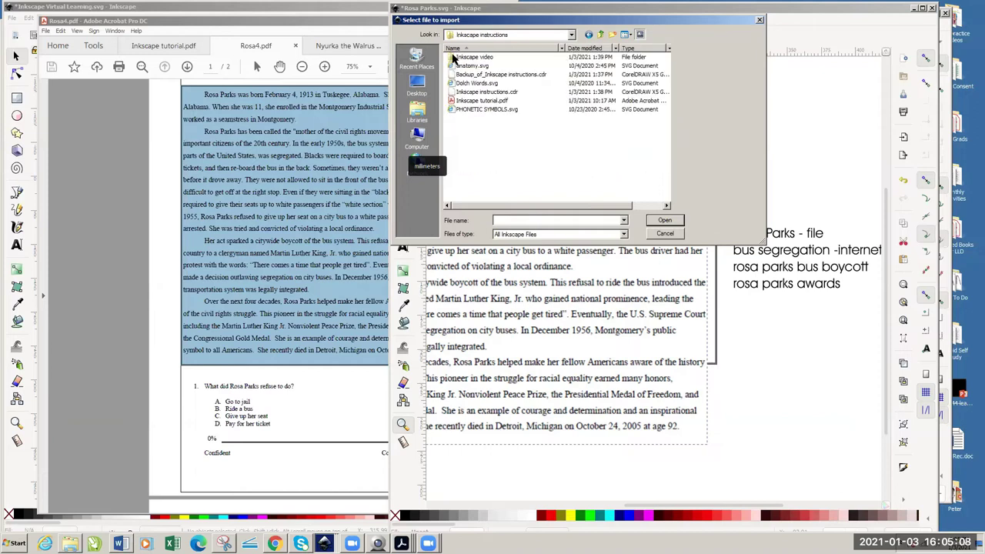
left_click(454, 58)
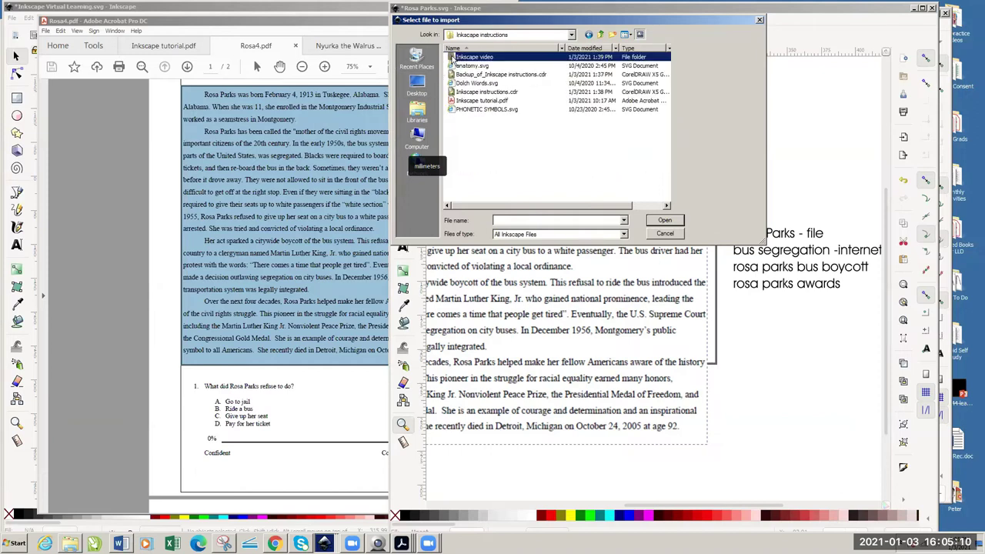
double_click(454, 57)
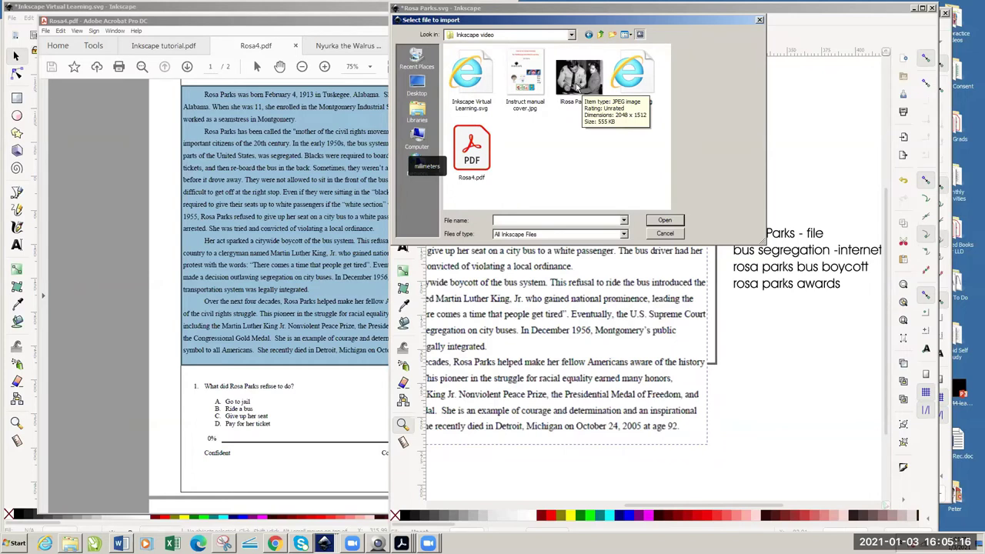
left_click(577, 90)
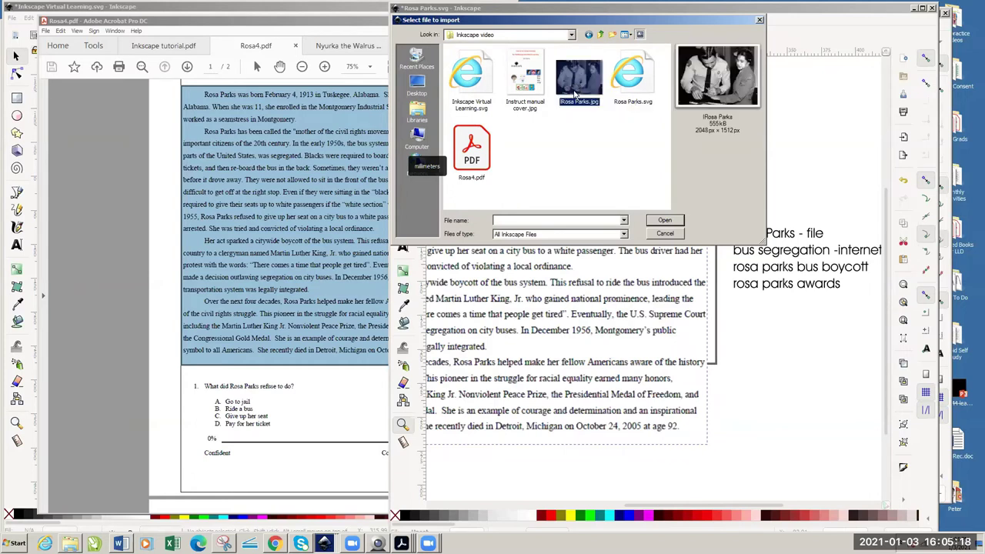
left_click(665, 221)
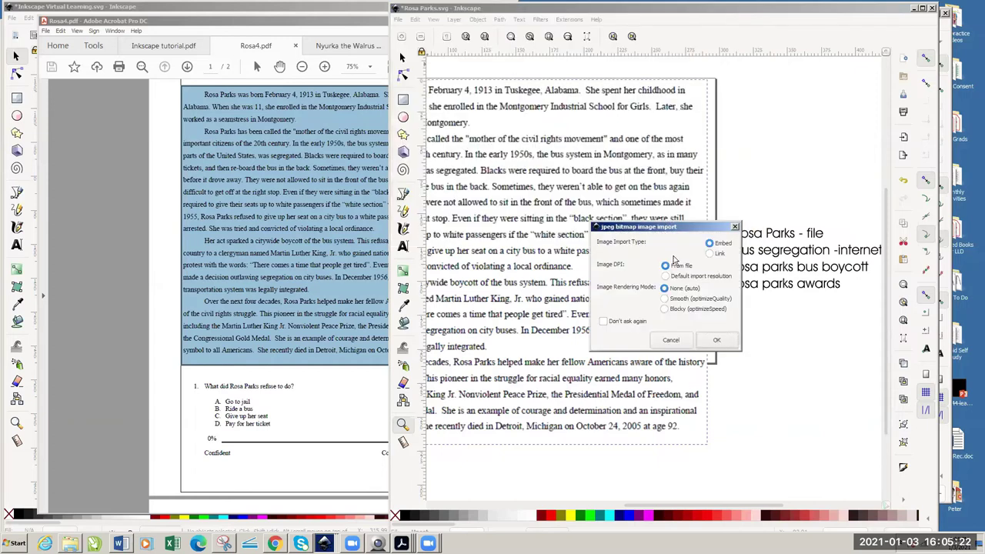
- Place the imported photo, shrink it proportionally and move it top right above the notes
left_click(716, 341)
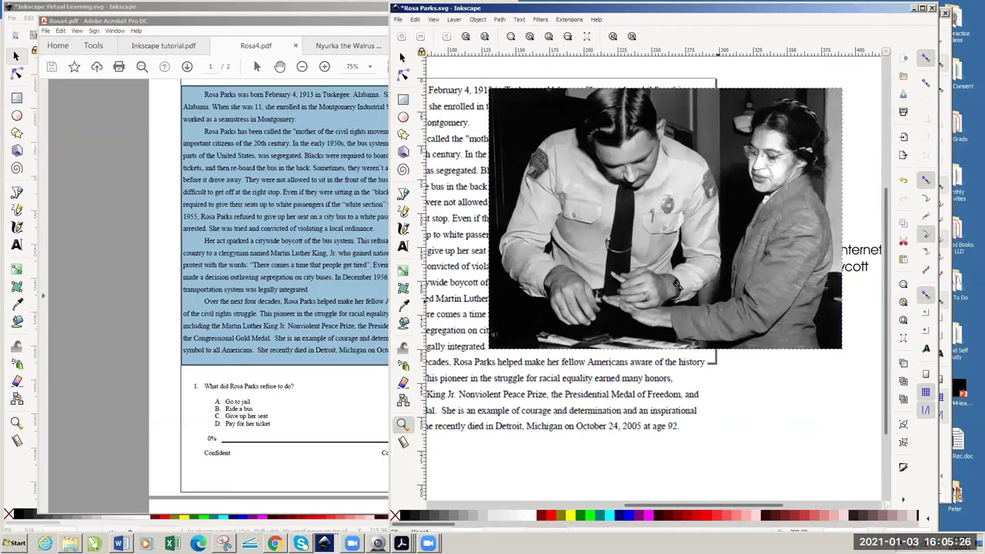
left_click(401, 58)
left_click_drag(490, 350, 670, 257)
left_click_drag(731, 196, 777, 187)
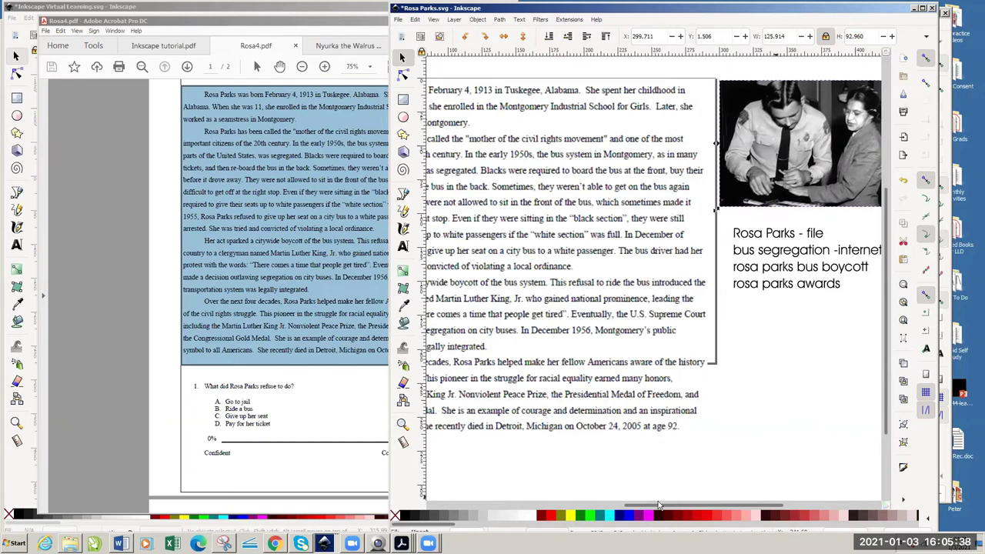
left_click_drag(659, 505, 680, 506)
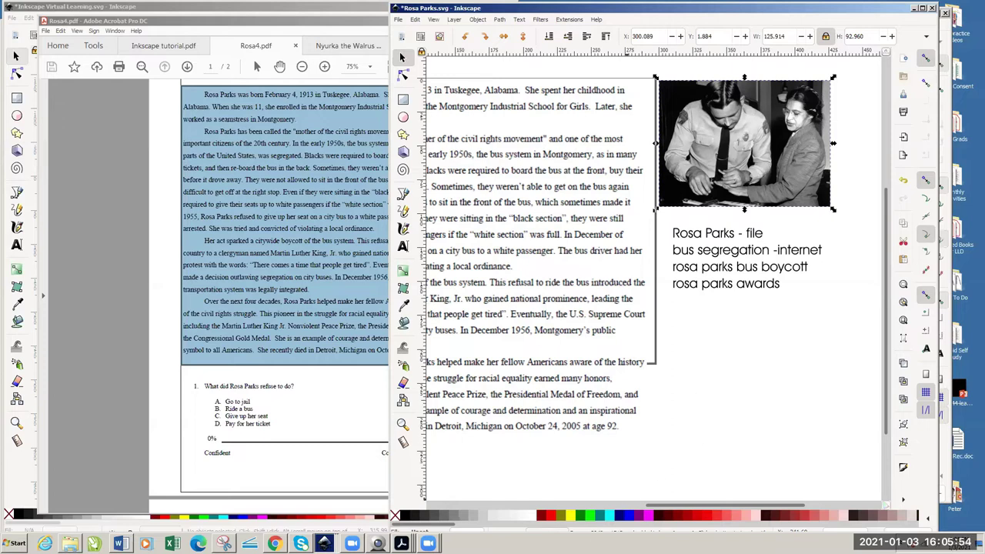
left_click(274, 544)
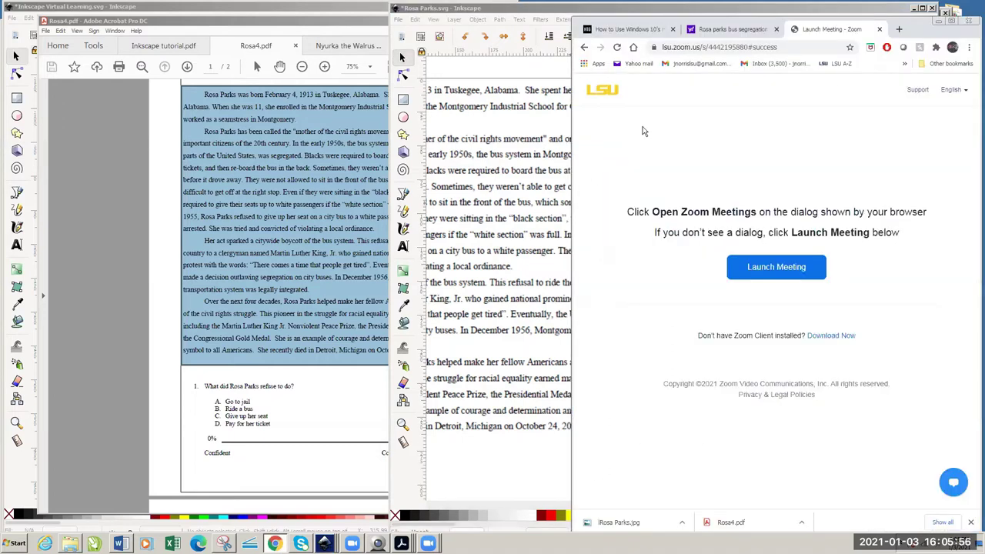
- Copy the bus interior photo from the 'Rosa parks bus segregation' image results, then return to Inkscape
left_click(702, 31)
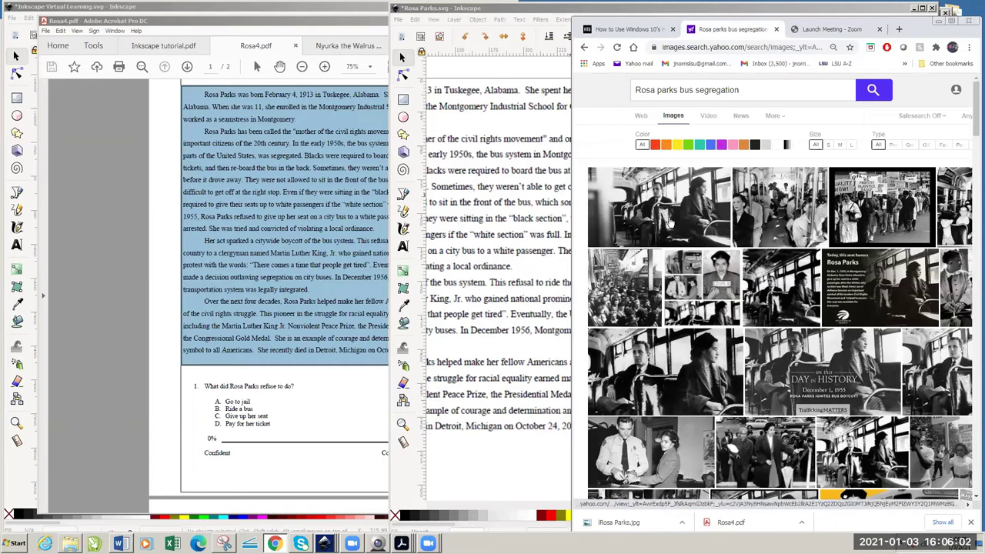
left_click(757, 221)
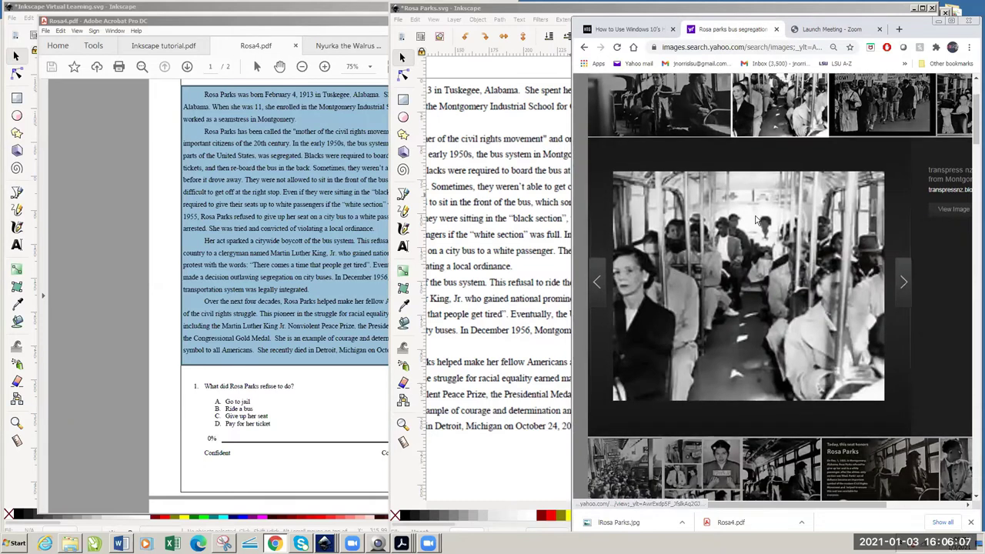
right_click(698, 255)
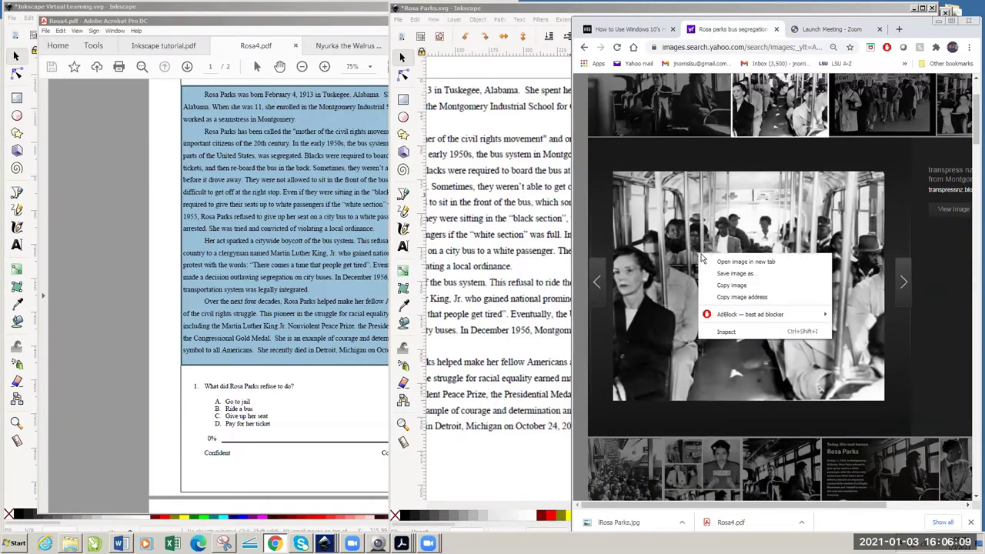
left_click(727, 286)
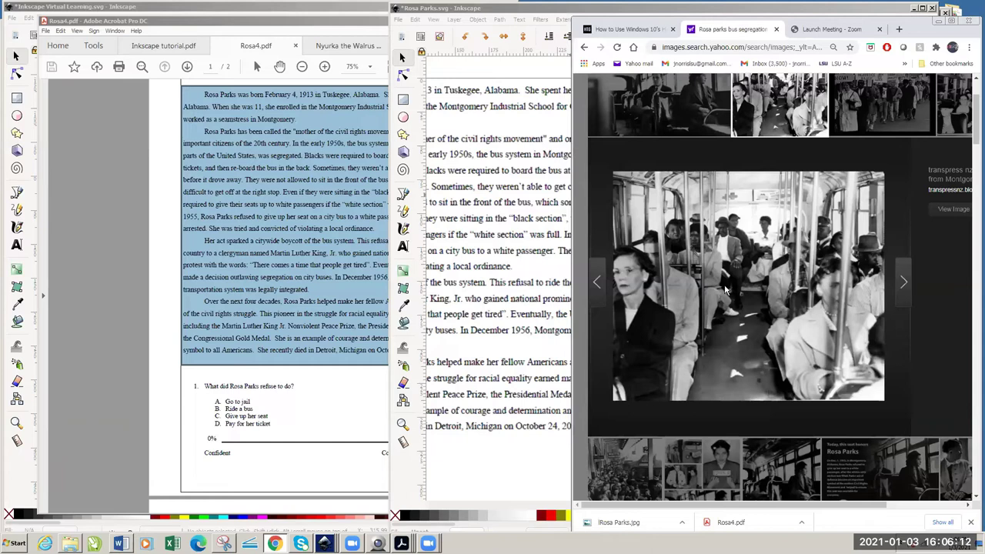
left_click(493, 444)
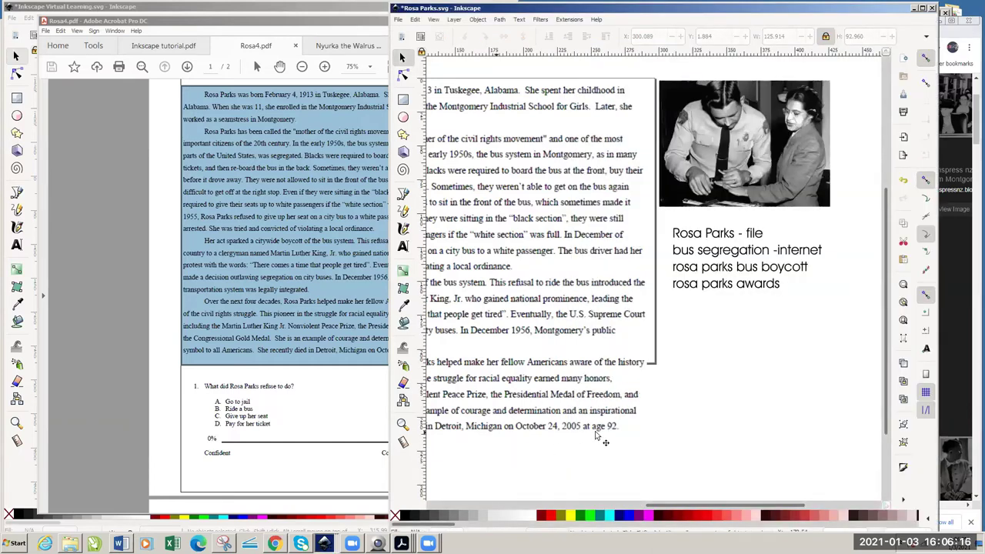
- Paste the bus photo, shrink it to about 167 wide with locked proportions, and place it below the notes
key("ctrl+v")
left_click_drag(614, 388, 690, 284)
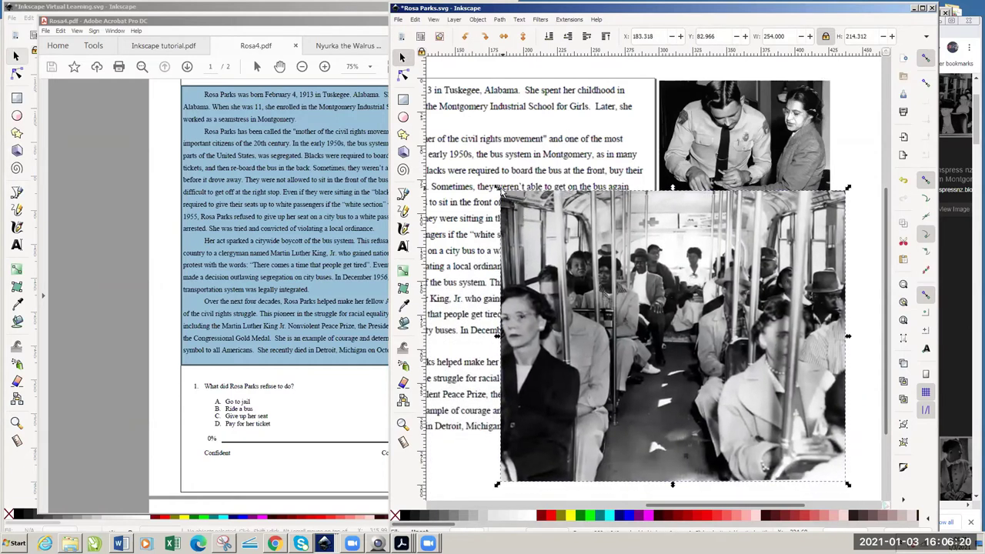
left_click(826, 37)
left_click_drag(497, 188, 641, 271)
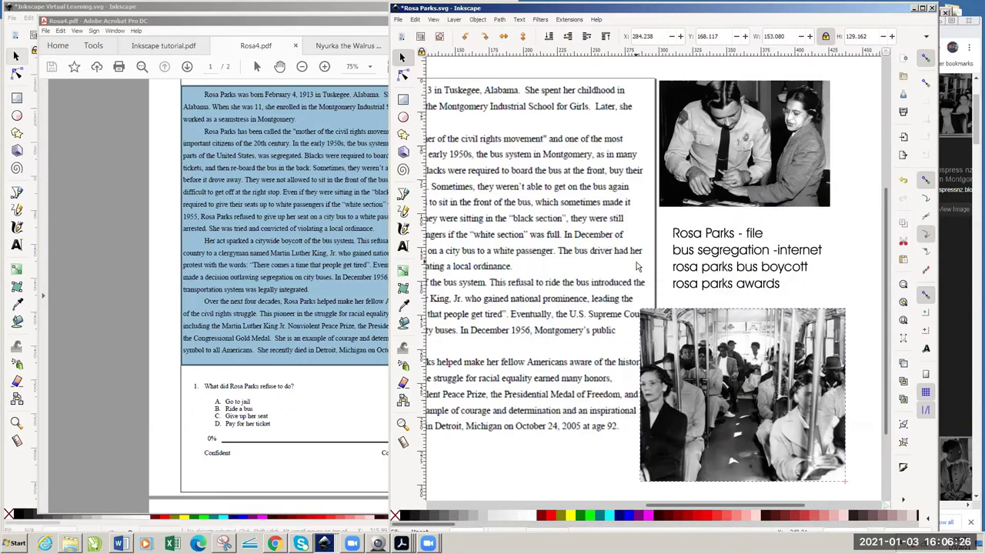
left_click_drag(704, 344, 721, 336)
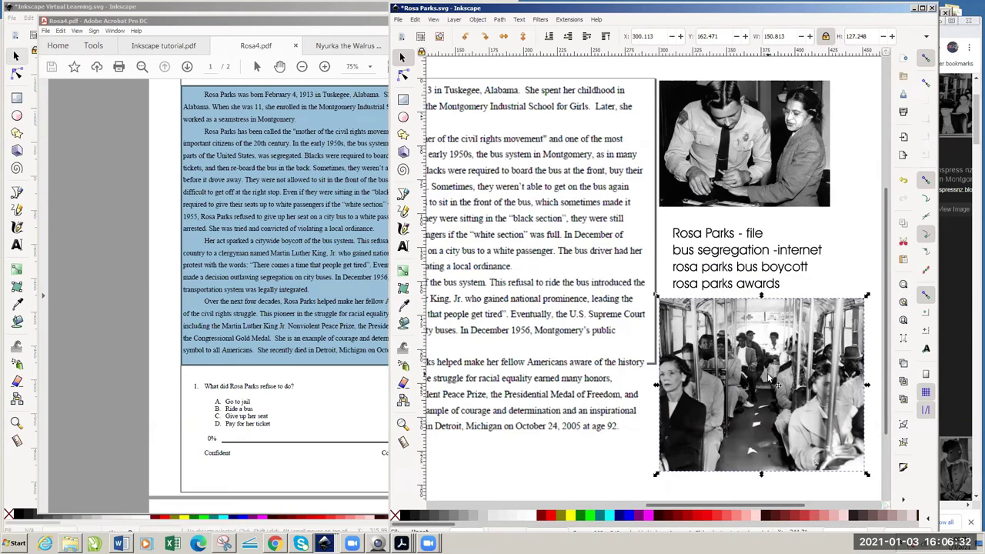
left_click_drag(786, 384, 793, 390)
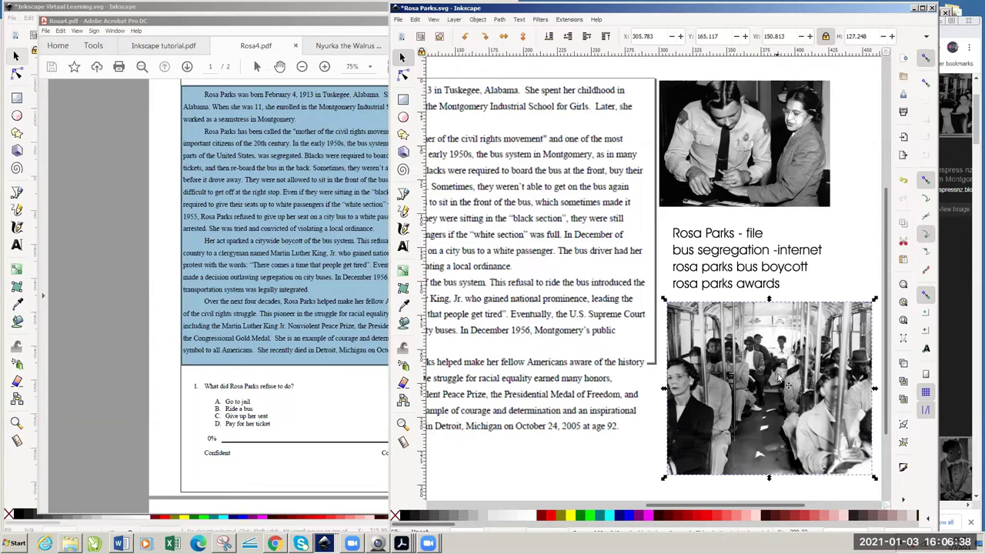
left_click(948, 260)
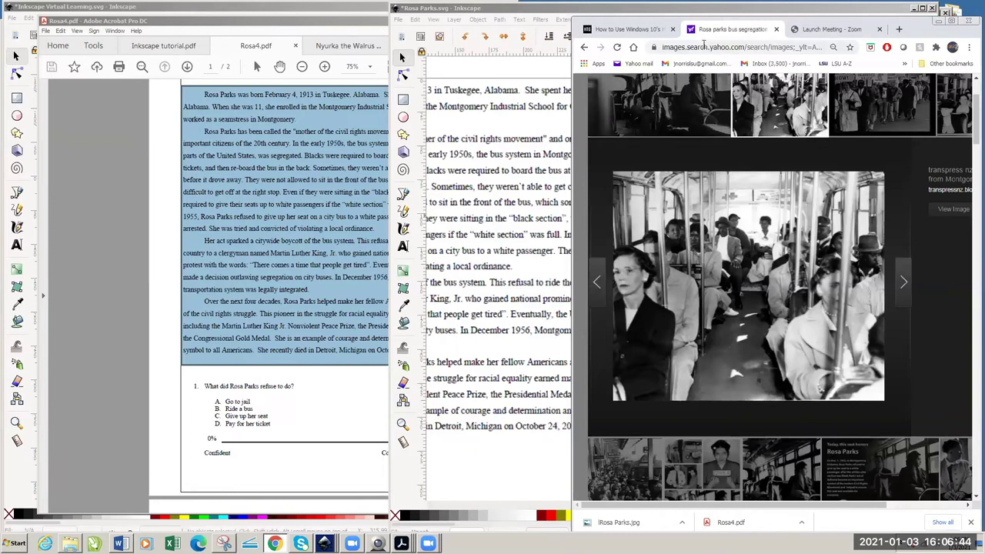
- Move and widen the Chrome window, then close the enlarged bus photo preview
left_click(571, 86)
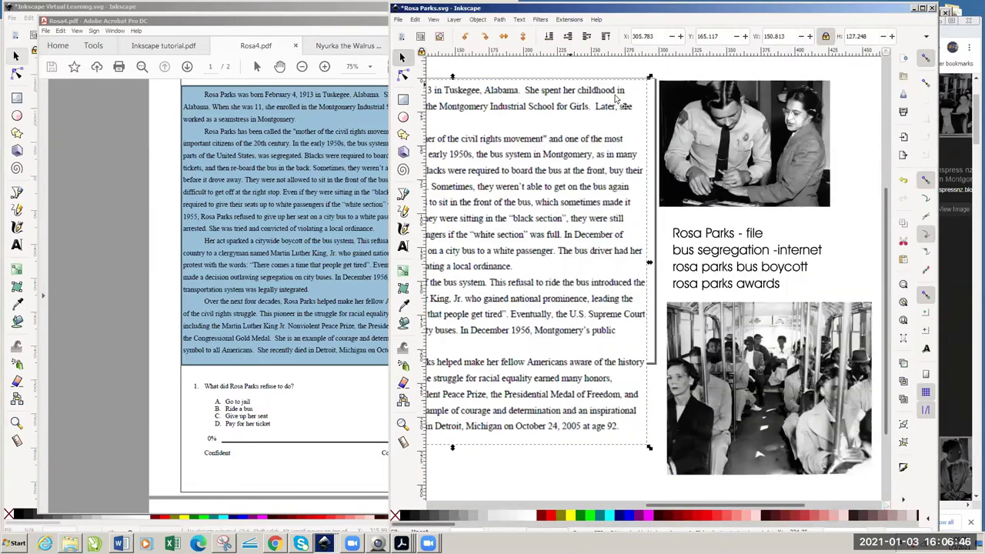
left_click(951, 241)
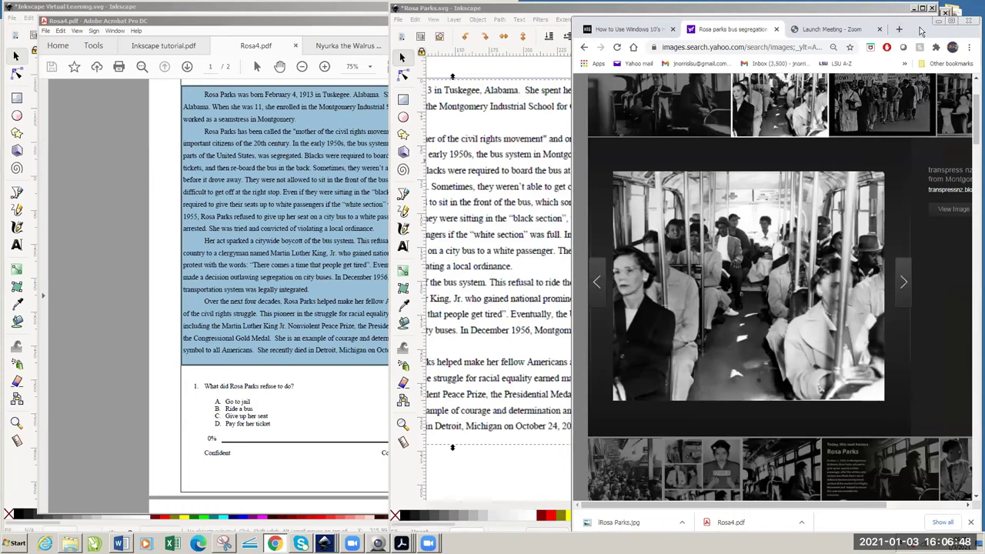
left_click_drag(921, 30, 812, 34)
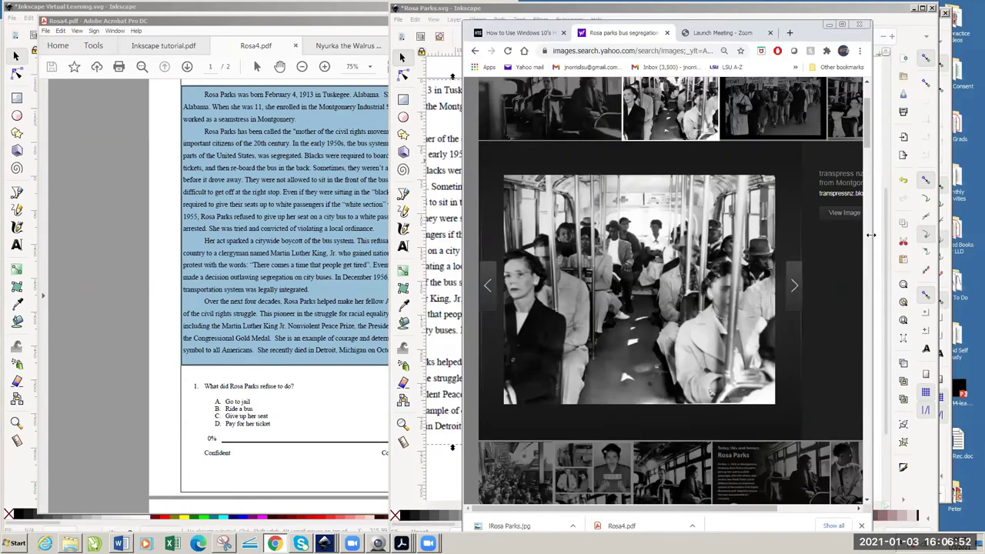
left_click_drag(871, 235, 966, 234)
left_click(938, 175)
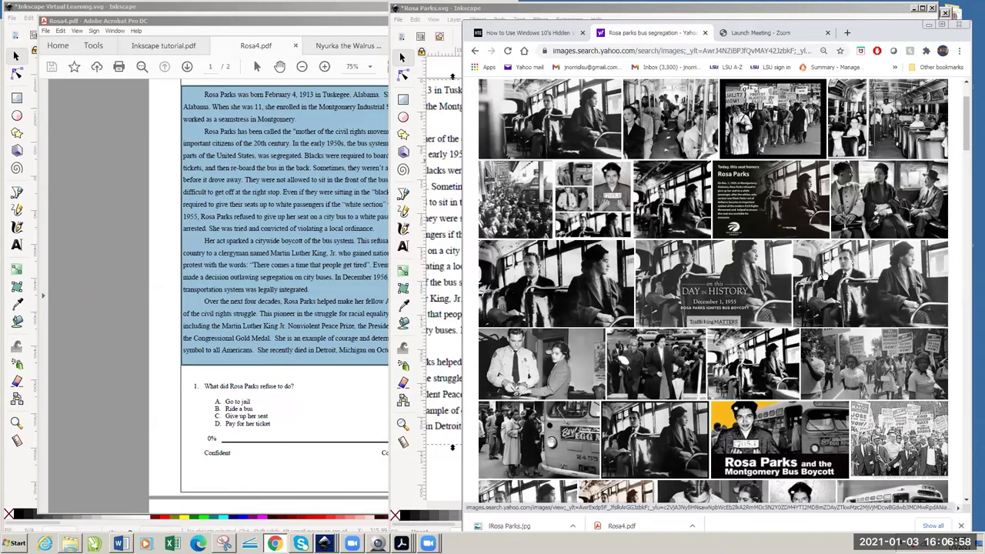
- Copy the protest-march photo with placards and return to the Inkscape drawing
left_click(879, 433)
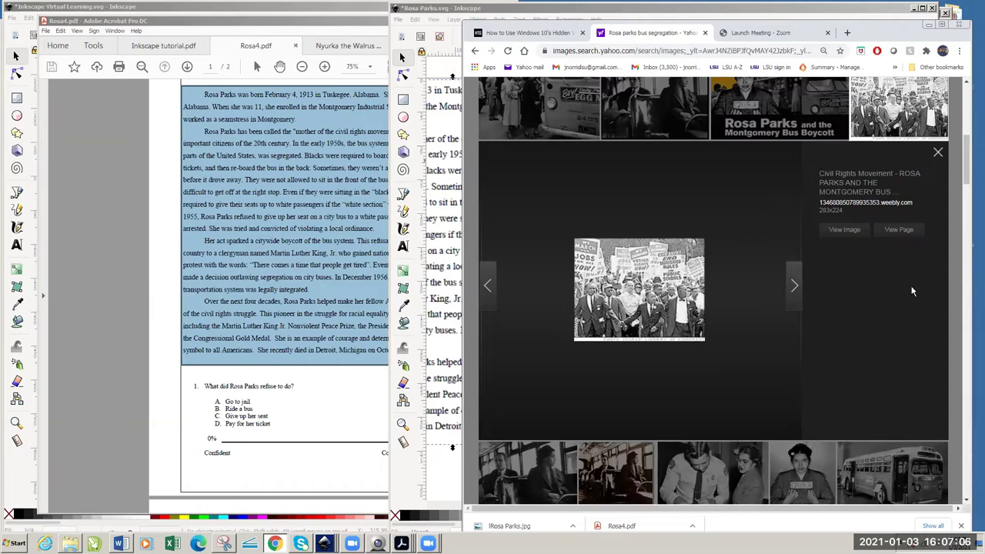
scroll(962, 138, "up", 5)
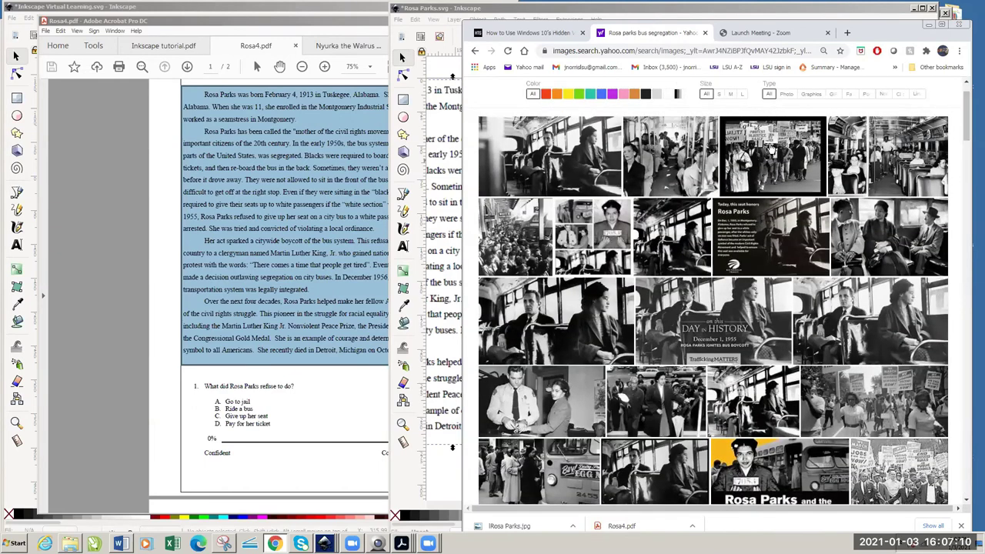
left_click(770, 147)
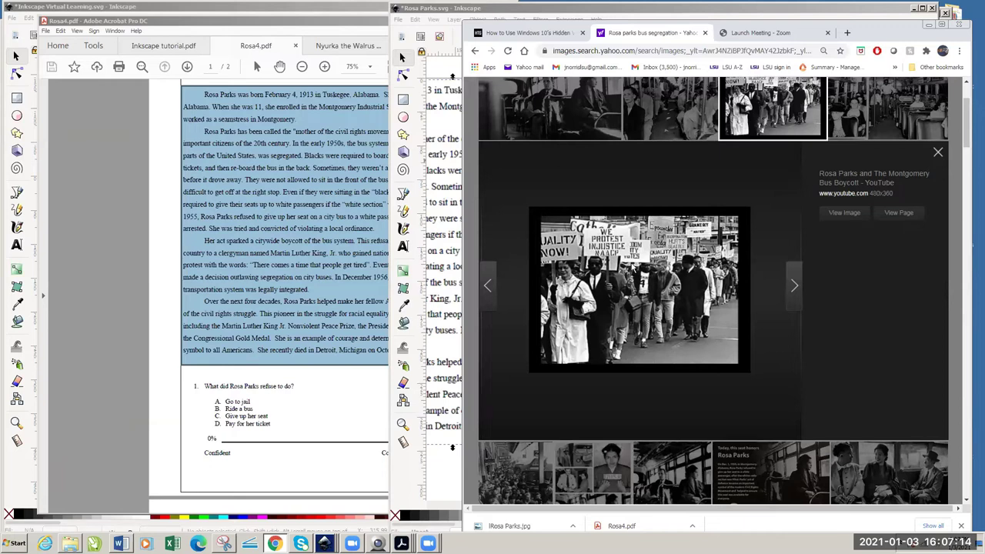
right_click(632, 266)
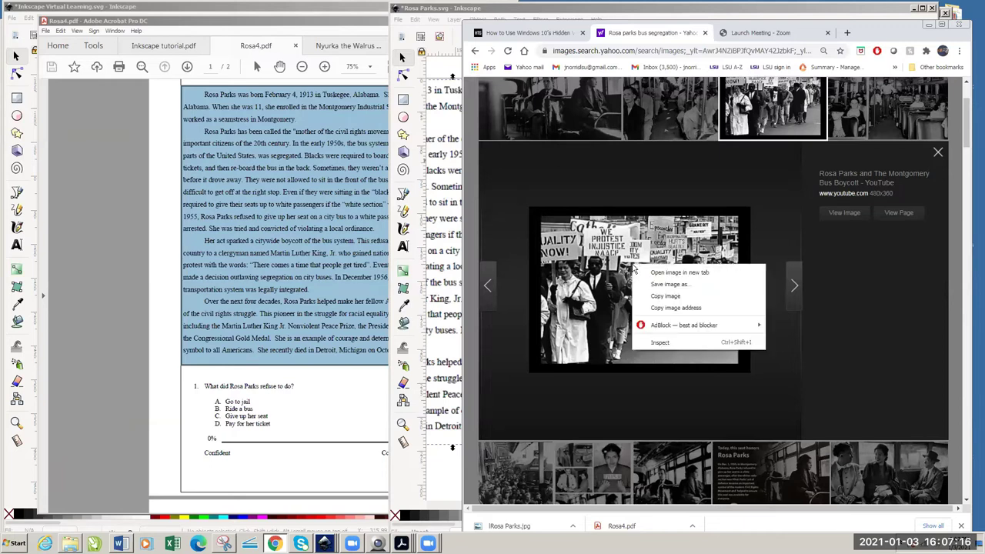
left_click(660, 297)
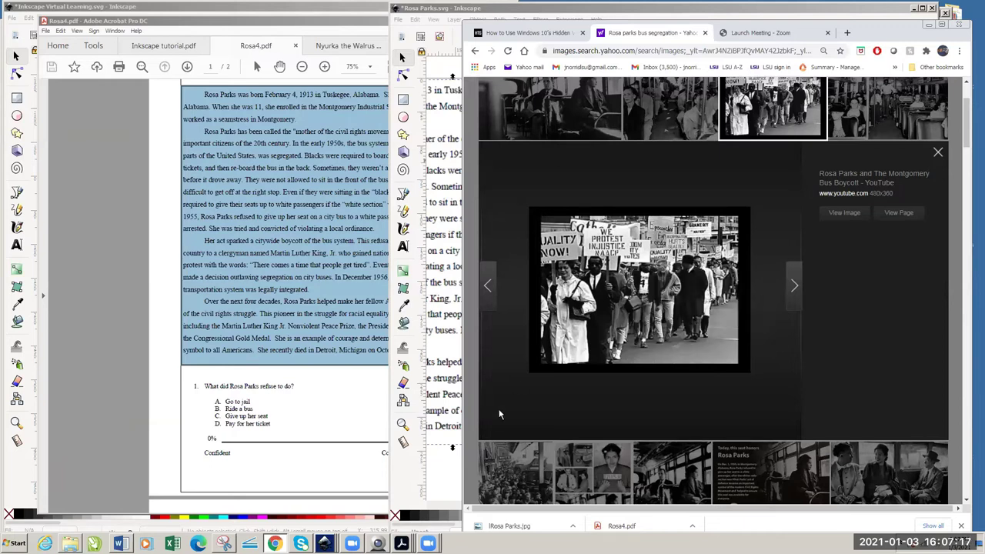
left_click(446, 445)
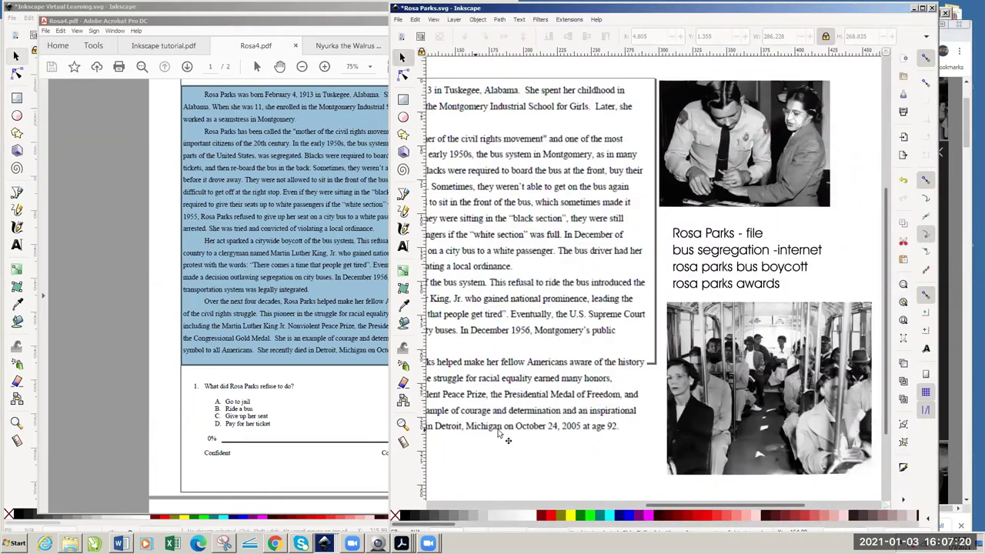
- Paste the protest-march photo over the bus photo, then minimize Acrobat and show Virtual Learning
key("ctrl+v")
left_click_drag(507, 421, 795, 375)
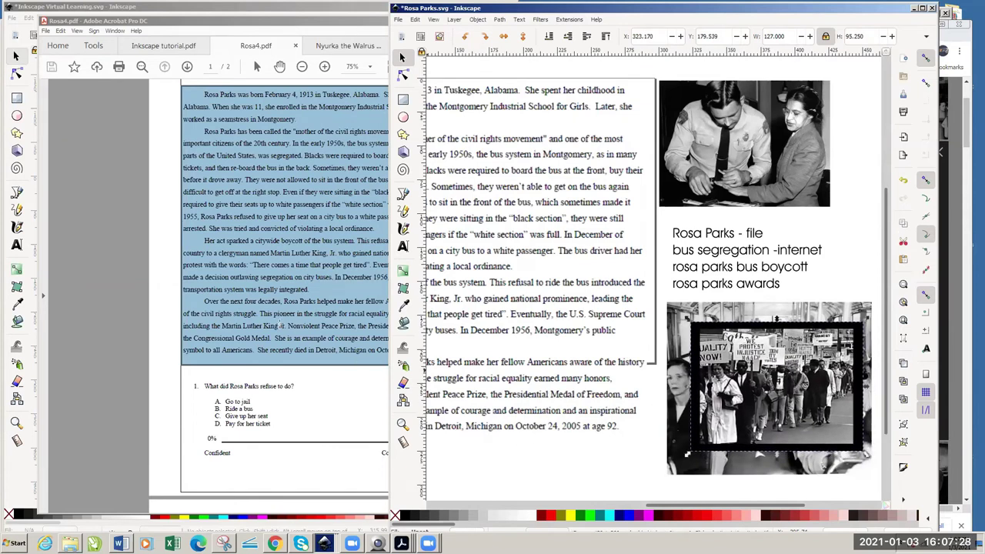
left_click(225, 23)
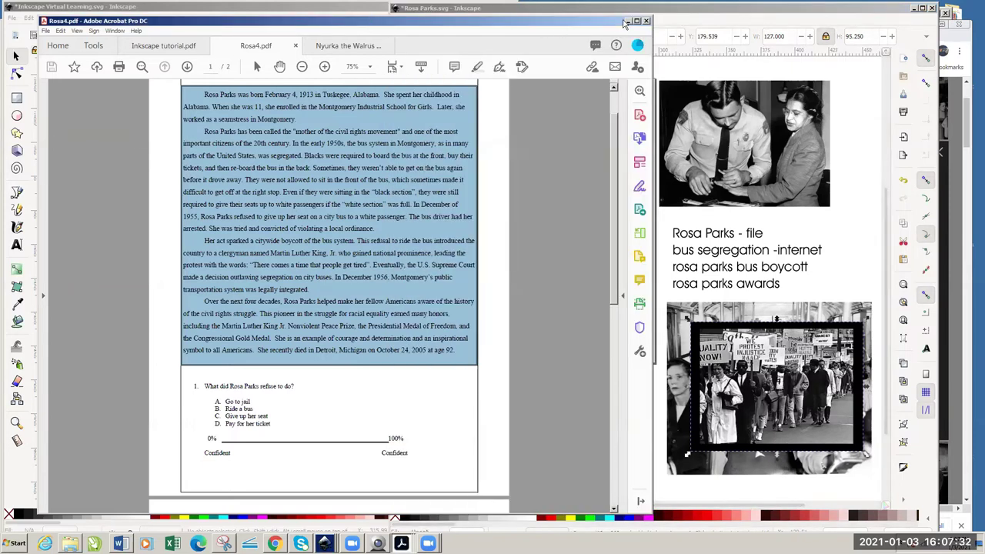
left_click(628, 23)
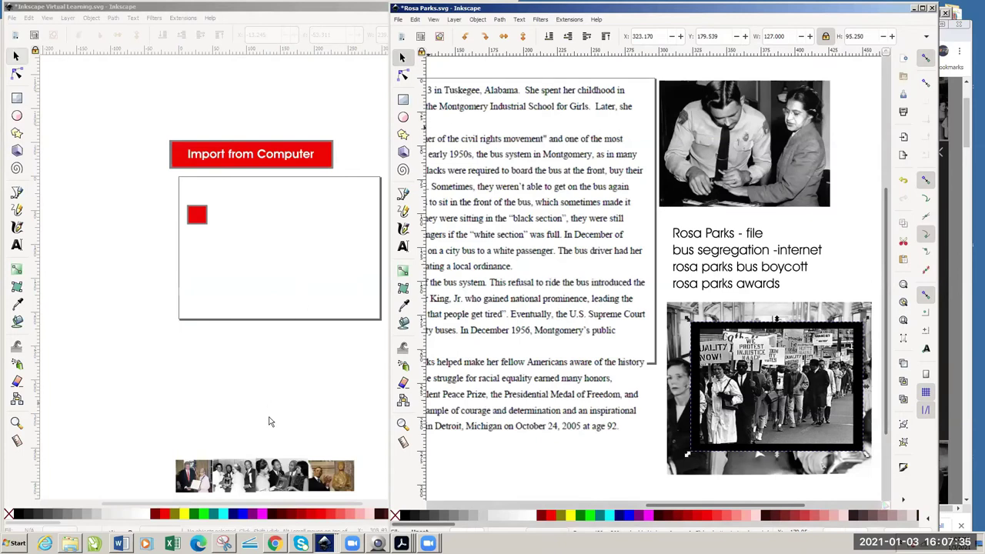
left_click(295, 478)
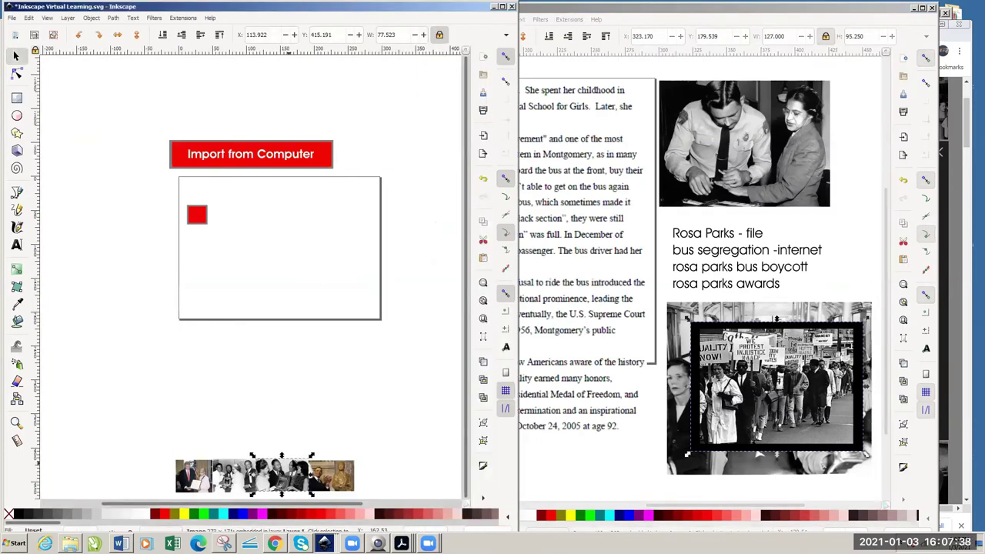
- Zoom in on the Virtual Learning photo strip and select its leftmost photo
left_click(388, 436)
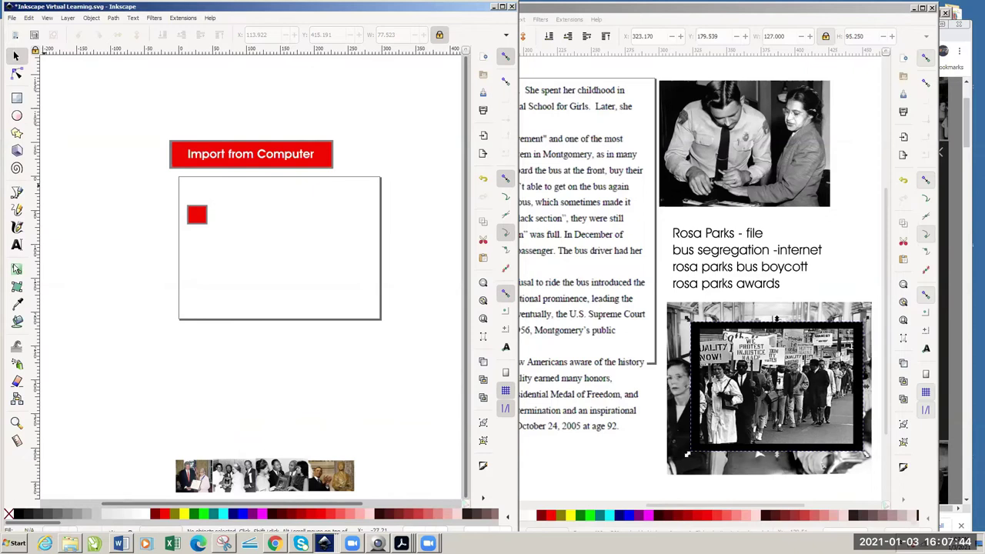
left_click(16, 422)
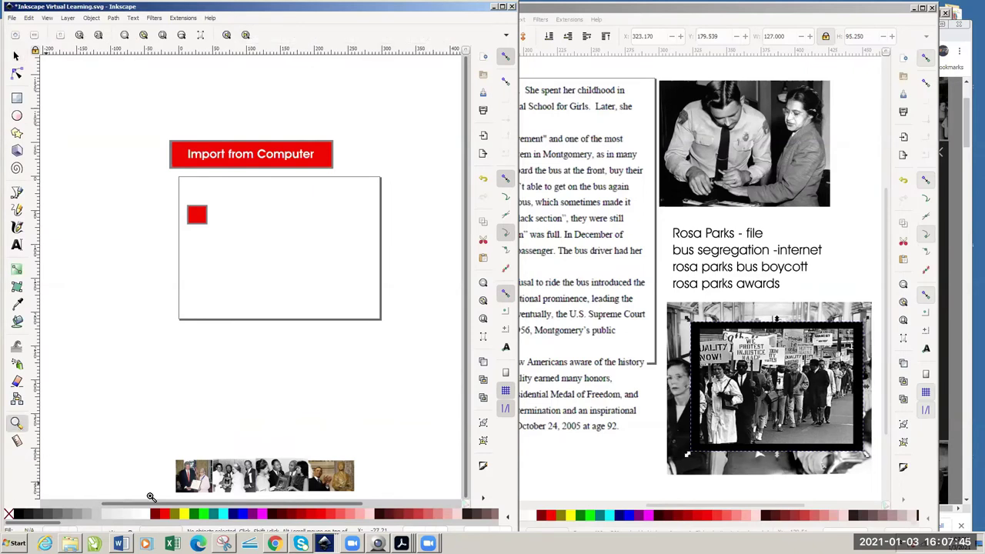
left_click(243, 483)
left_click(271, 477)
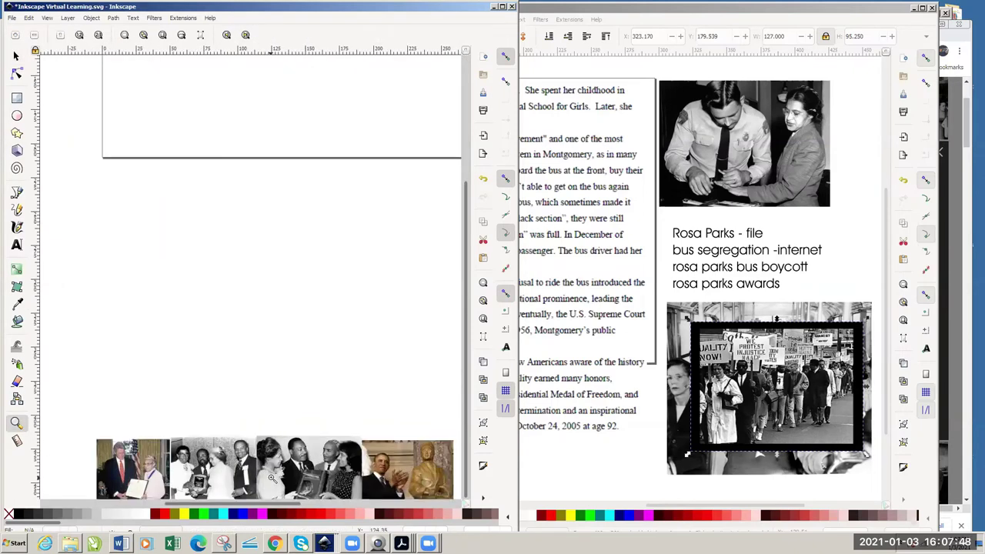
left_click(271, 477)
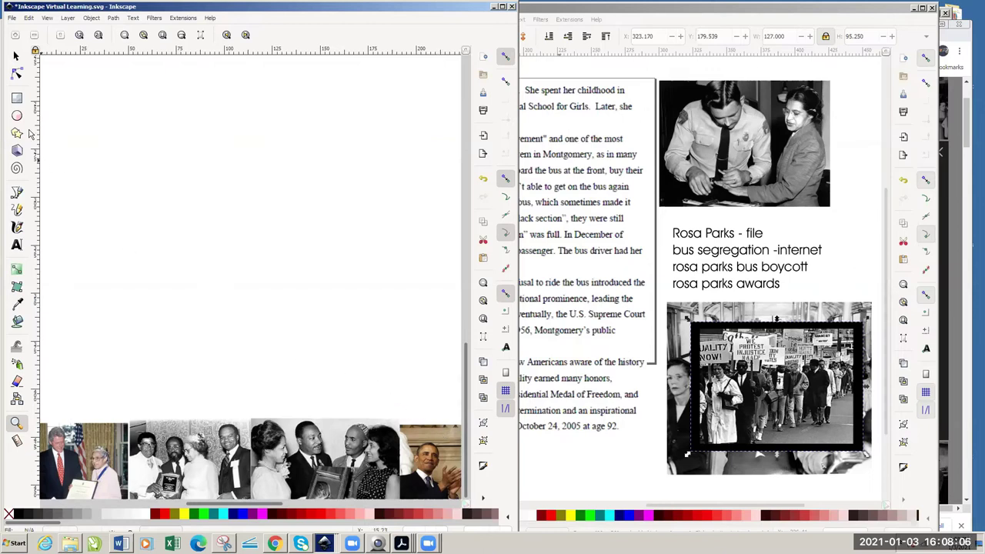
left_click(15, 58)
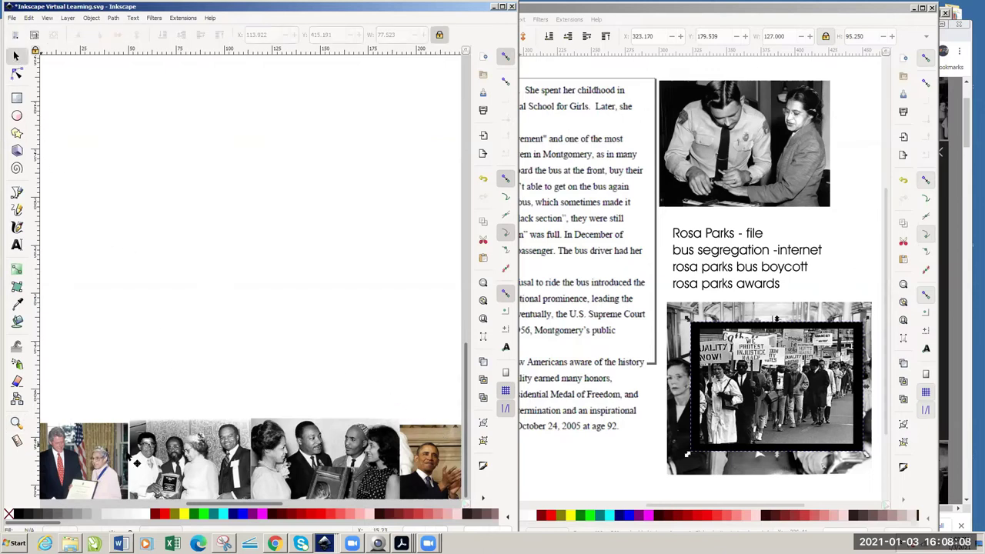
left_click(110, 461)
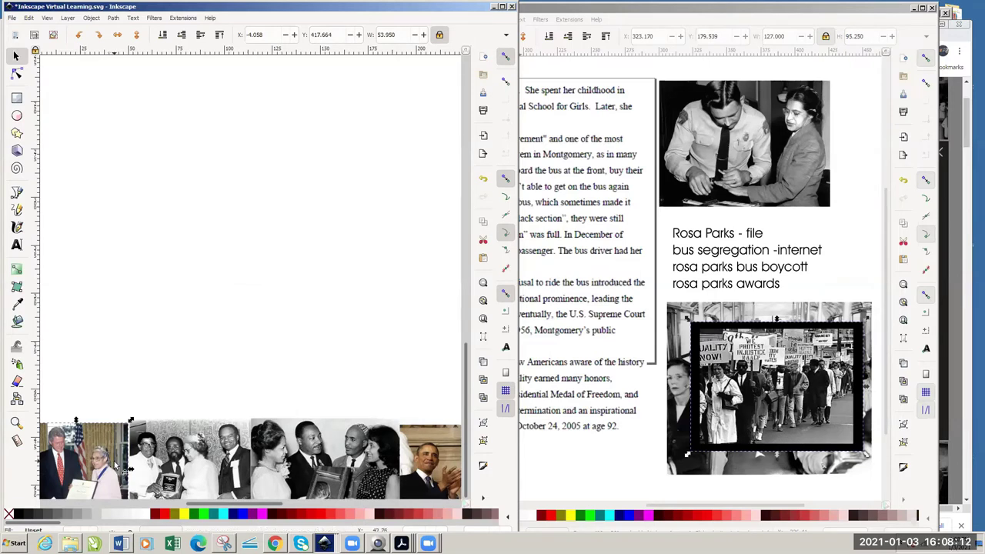
- Paste the leftmost strip photo into the Rosa Parks drawing over the march photo
left_click(625, 485)
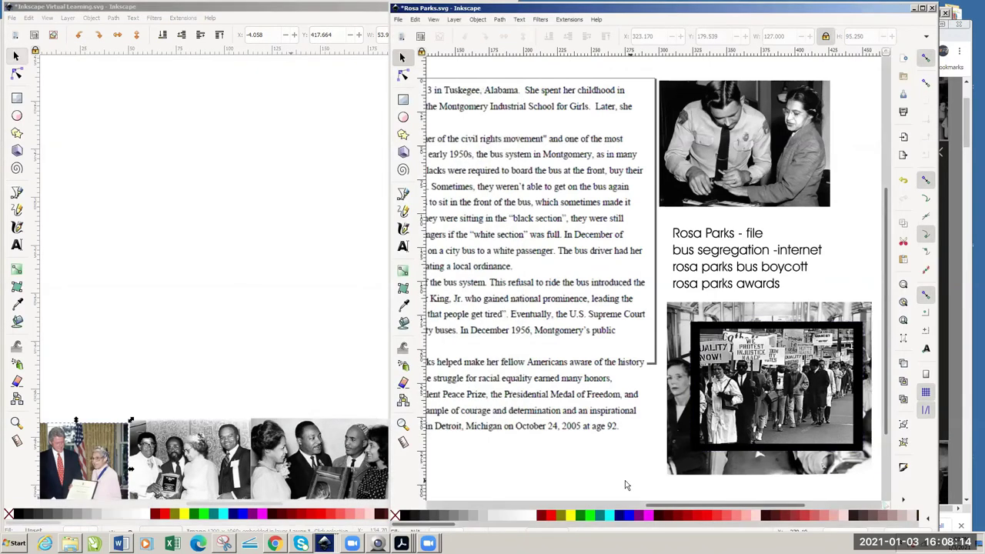
key("ctrl+v")
left_click_drag(625, 484, 710, 427)
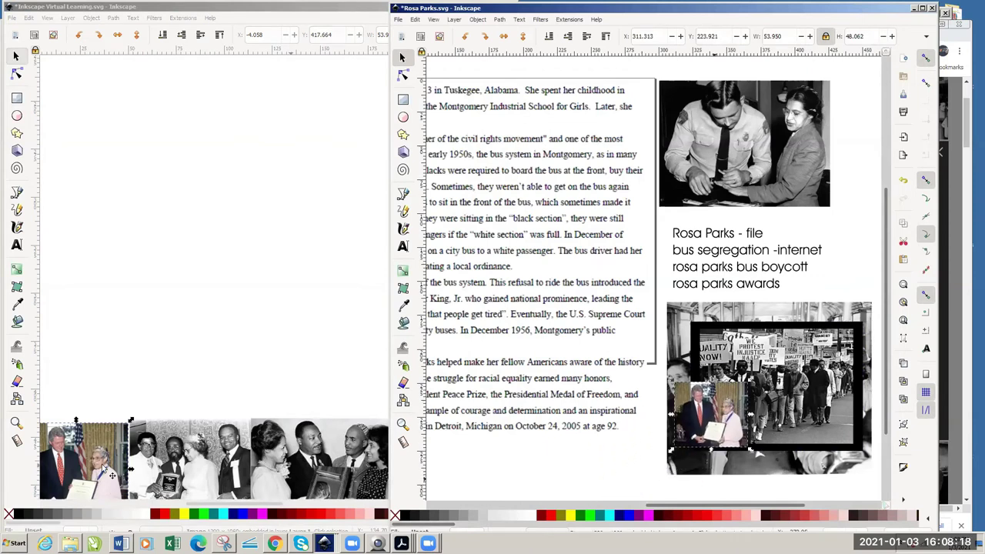
- Group the remaining three strip photos and paste the group into the Rosa Parks drawing
left_click(107, 472)
left_click(188, 477)
left_click(352, 481, "shift")
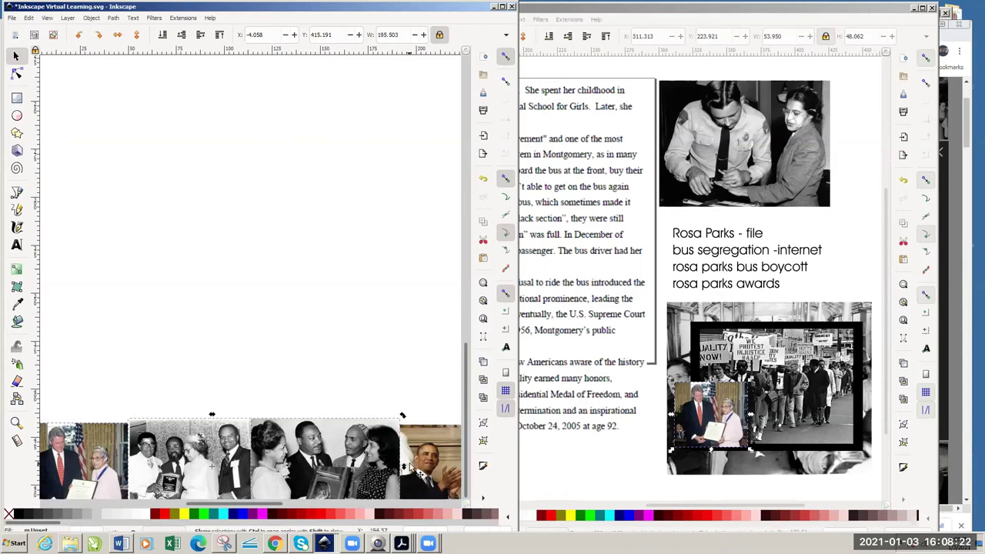
left_click(408, 463, "shift")
key("ctrl+g")
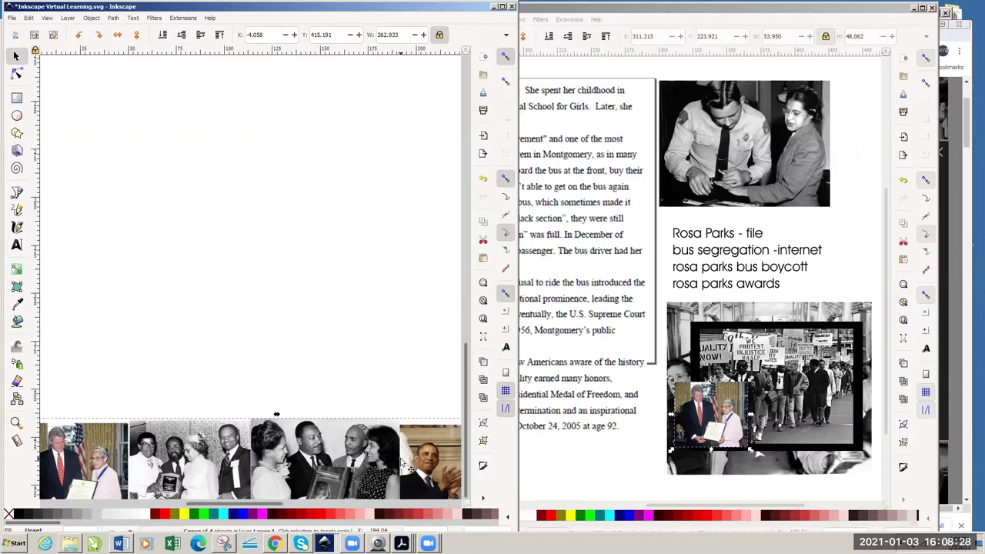
left_click(573, 483)
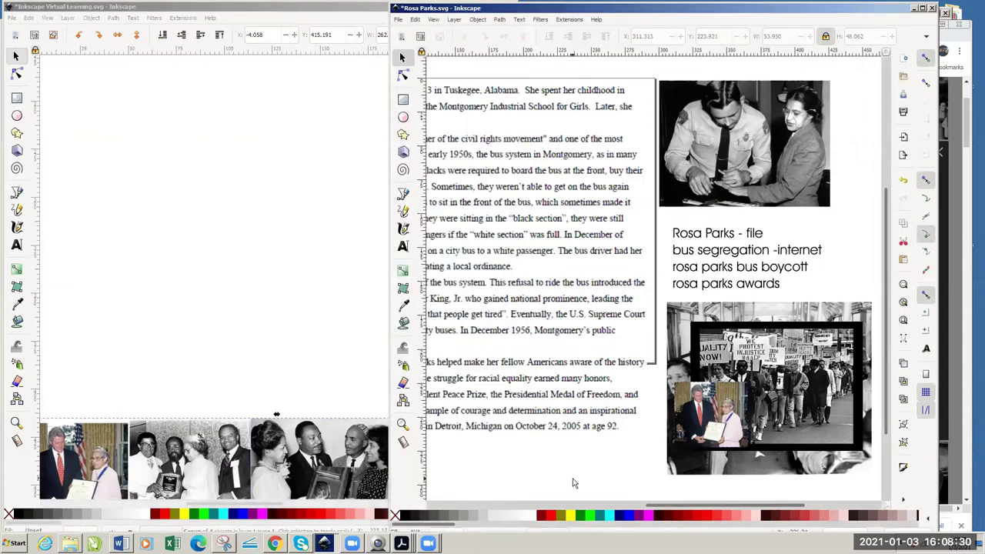
key("ctrl+v")
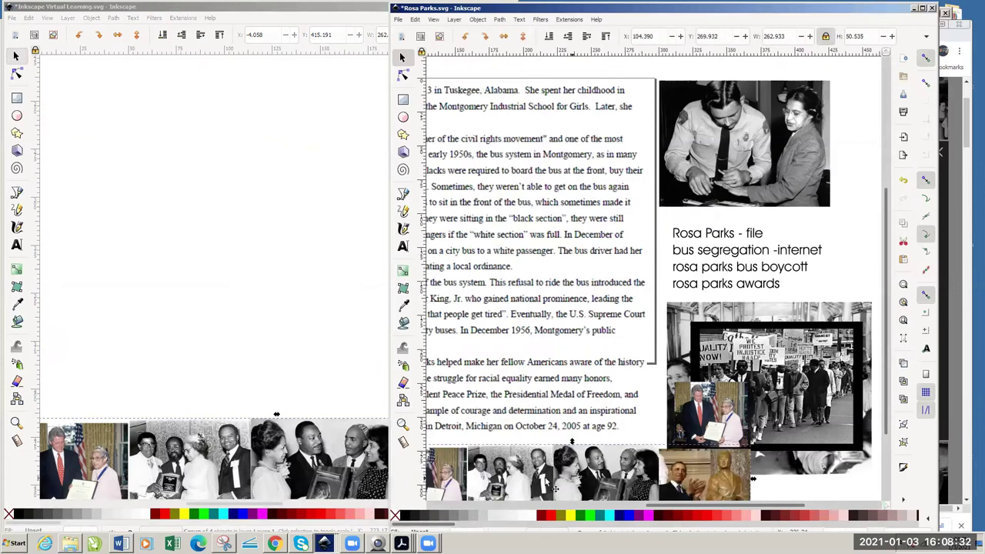
left_click_drag(551, 484, 585, 467)
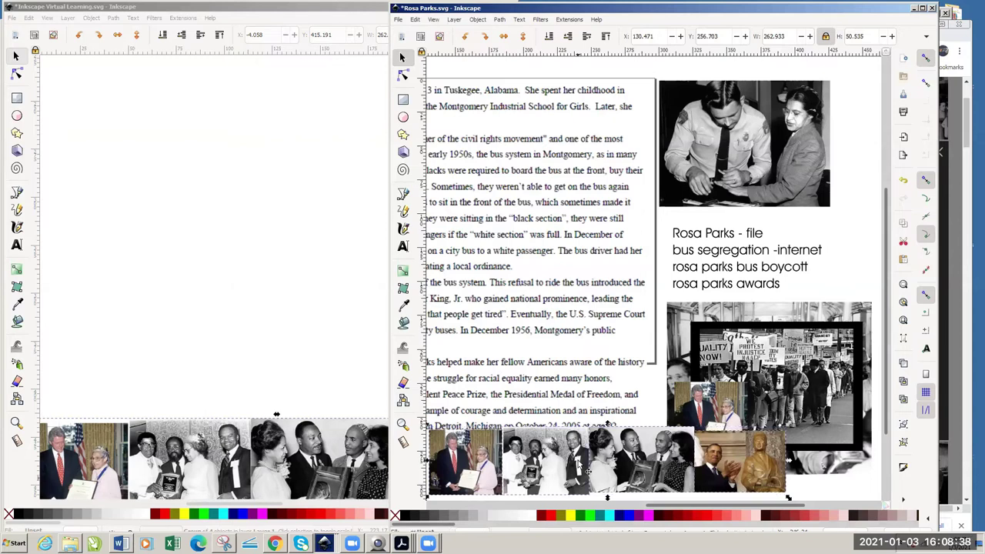
- Move the statue photo from the bottom row up beside the keyword list
left_click(806, 493)
left_click_drag(758, 482, 805, 258)
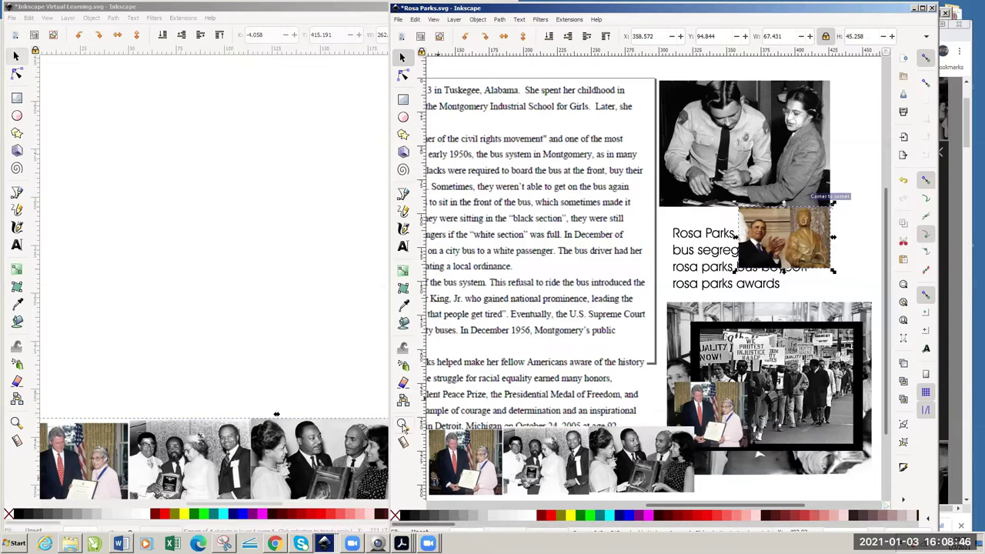
left_click(403, 424)
- Zoom out to the full page and pull the statue, protest and police photos apart
left_click(420, 37)
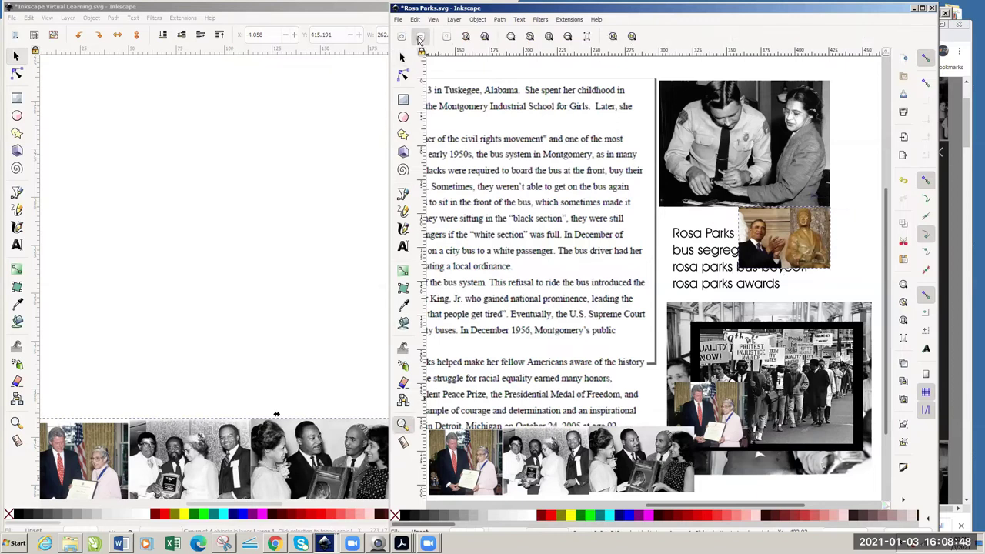
left_click(420, 37)
key("s")
left_click_drag(716, 264, 801, 413)
left_click_drag(722, 327, 807, 218)
left_click_drag(688, 214, 691, 162)
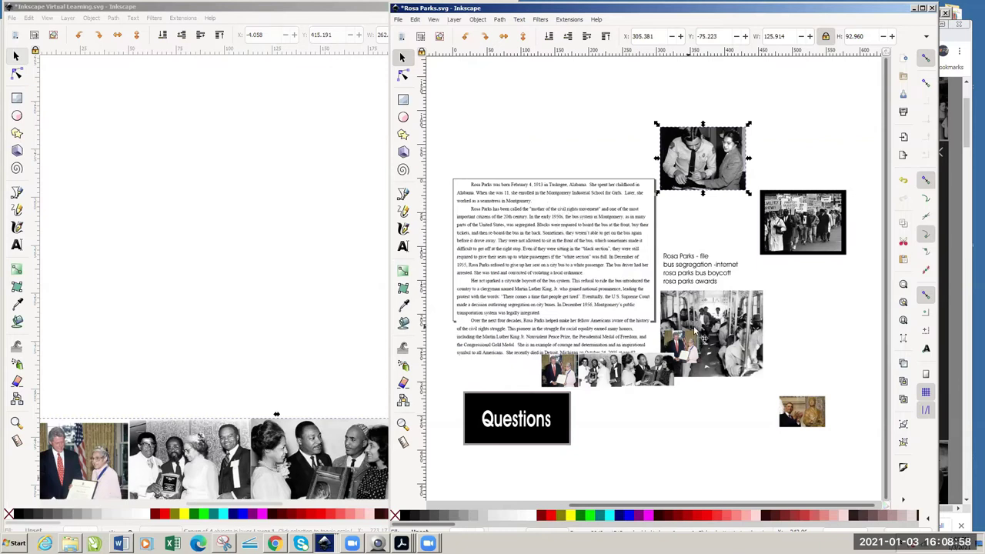
- Rearrange the bus, protest and small award photos so none overlap, then select the Questions box
left_click_drag(708, 340, 788, 318)
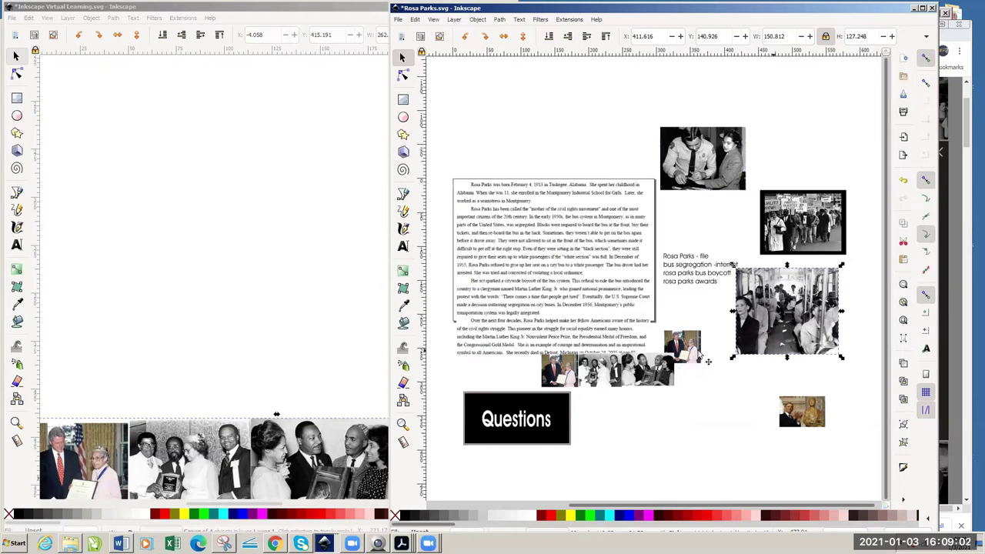
left_click_drag(686, 354, 706, 422)
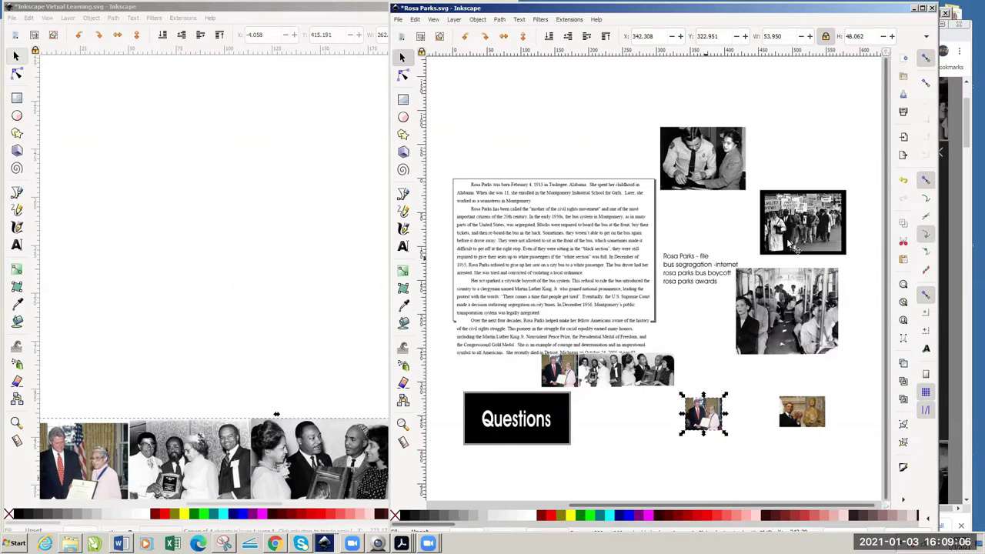
left_click_drag(797, 220, 712, 320)
left_click_drag(797, 312, 807, 234)
left_click_drag(654, 375, 686, 382)
left_click_drag(607, 383, 646, 412)
left_click_drag(582, 389, 761, 397)
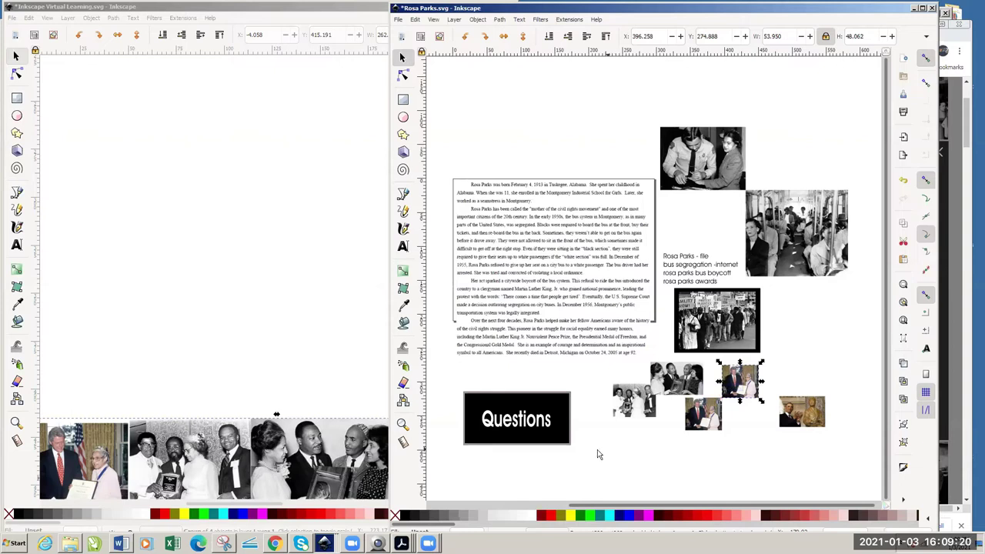
left_click(522, 436)
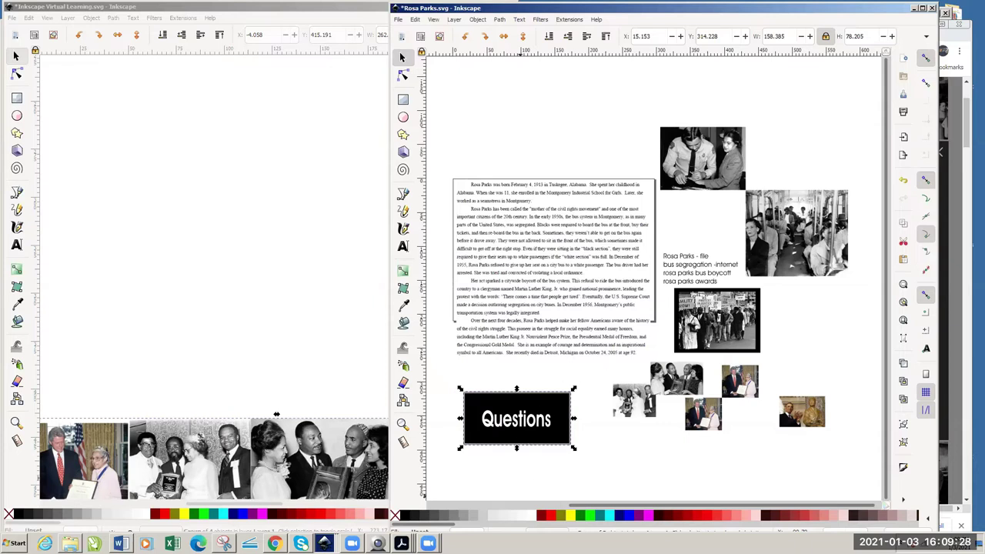
left_click(398, 541)
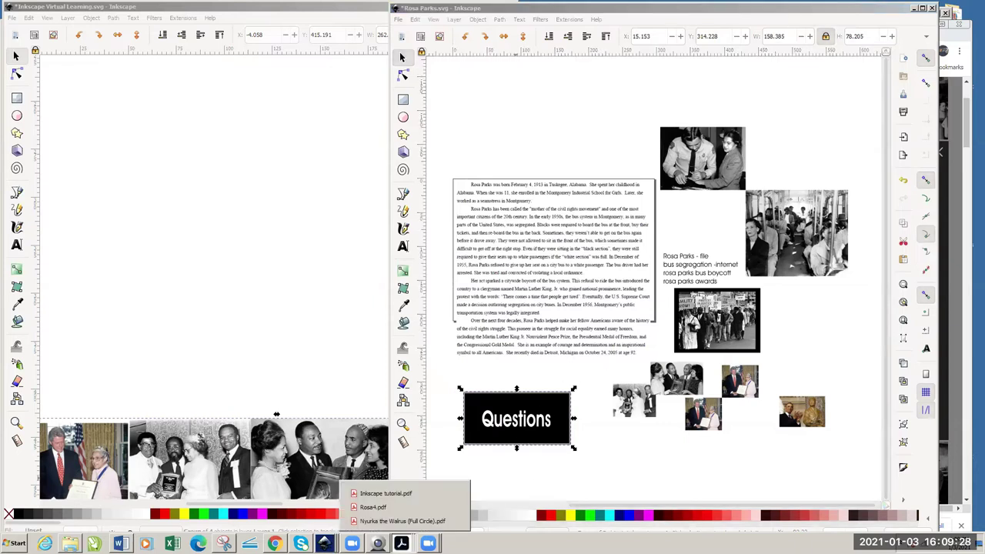
- With Rosa4.pdf open for reference, pull the Questions box and question cards apart
left_click(372, 508)
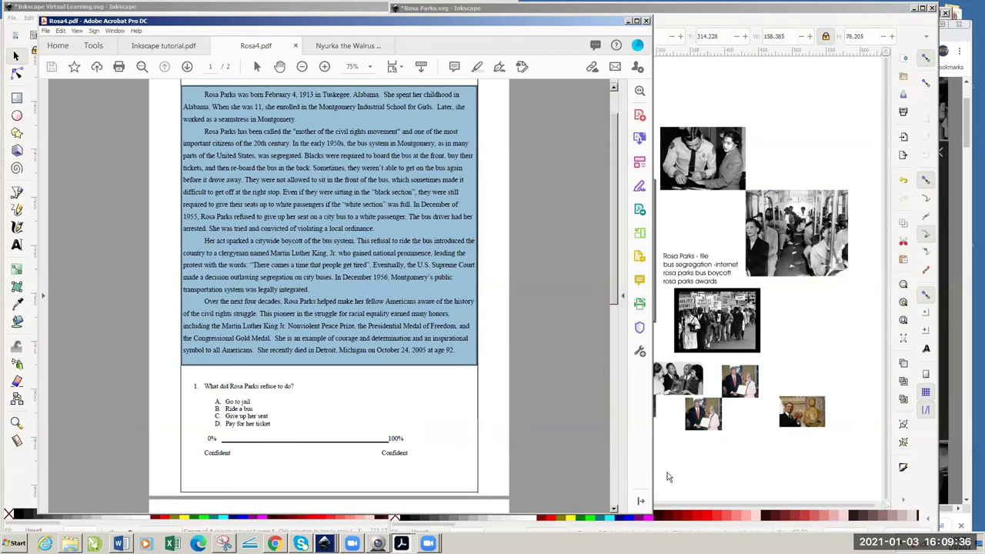
left_click(668, 477)
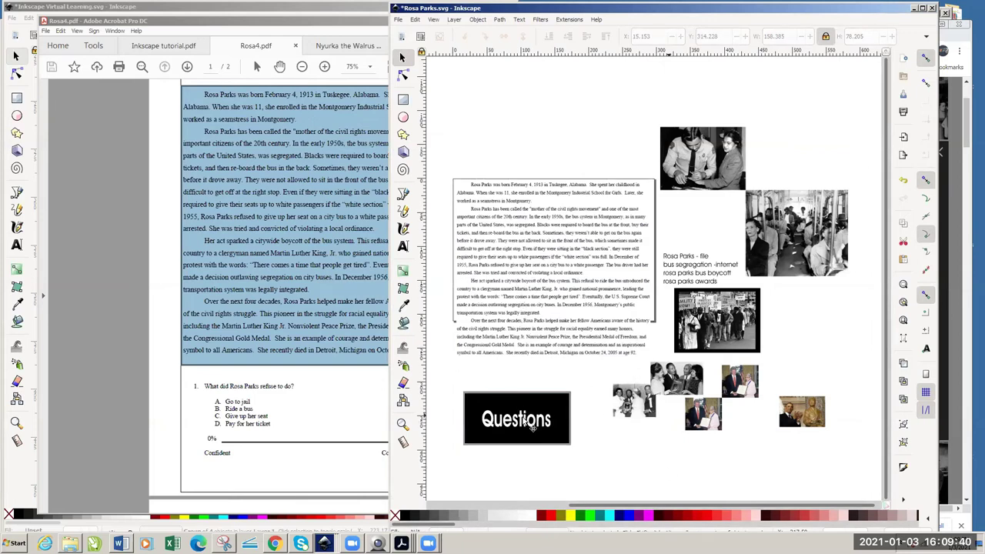
left_click_drag(522, 419, 637, 459)
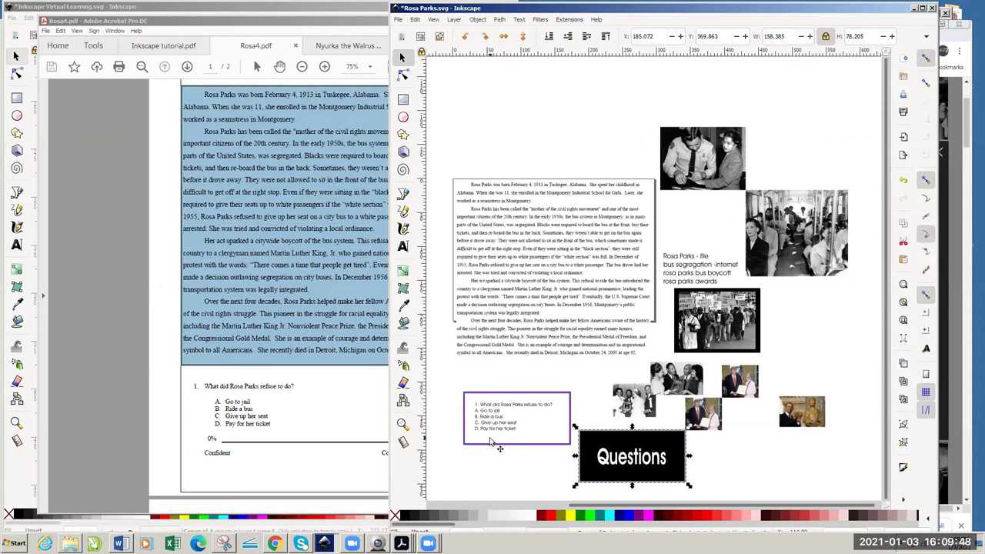
left_click_drag(501, 423, 616, 464)
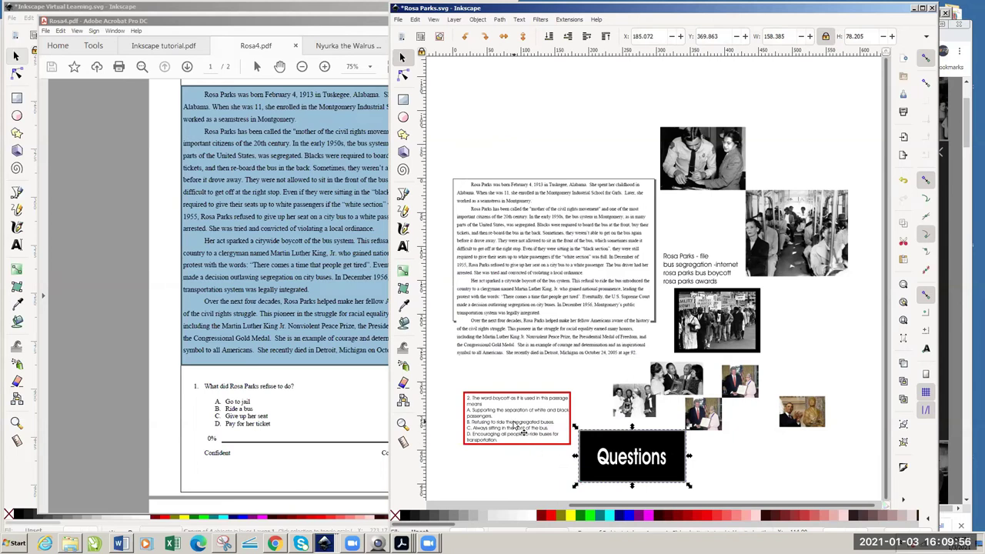
left_click_drag(517, 423, 622, 474)
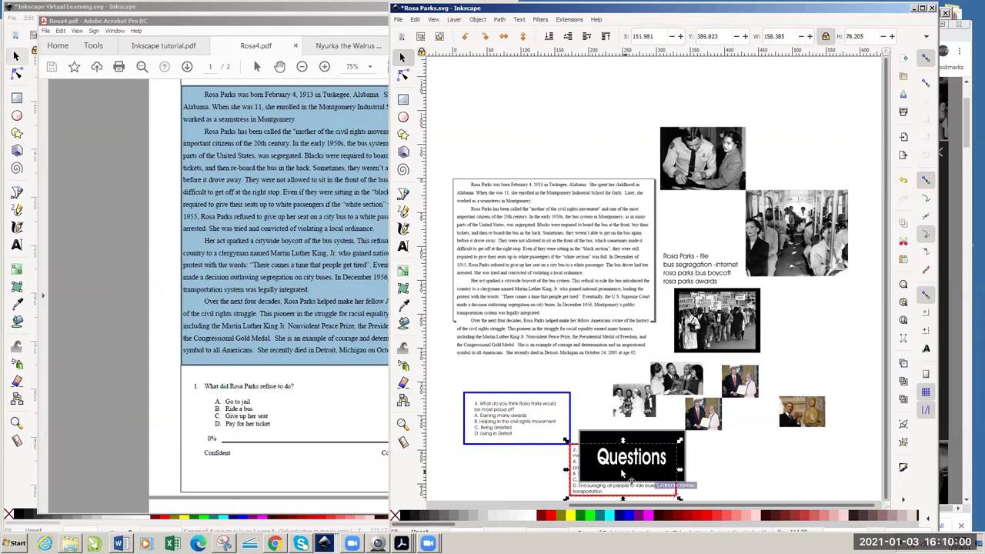
mouse_move(509, 419)
left_mouse_down()
mouse_move(584, 467)
mouse_move(517, 423)
left_mouse_up()
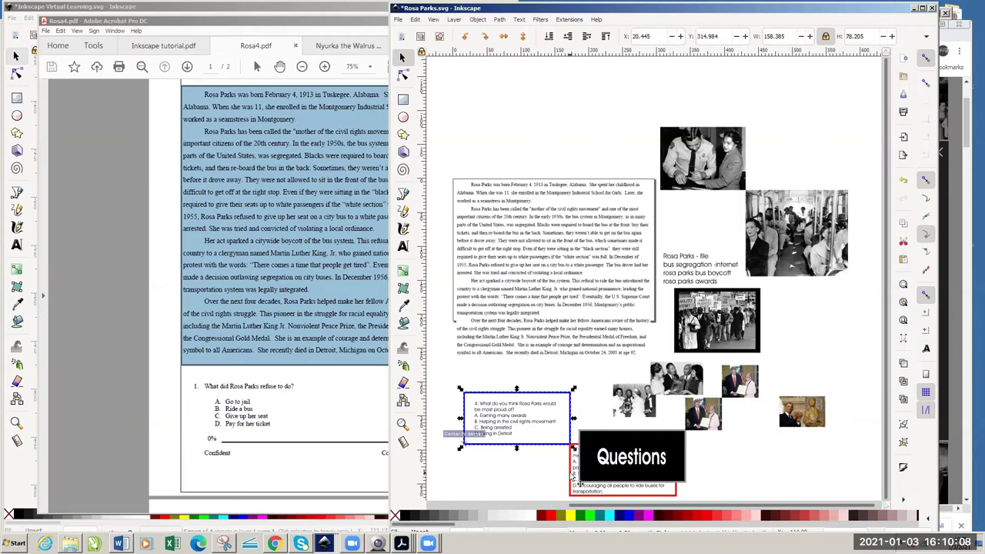
- Restack the question 1 and 2 cards with the Questions box on top
left_click_drag(554, 472, 430, 417)
left_click_drag(577, 480, 492, 455)
left_click_drag(571, 484, 465, 432)
left_click_drag(533, 381, 494, 410)
left_click(607, 461)
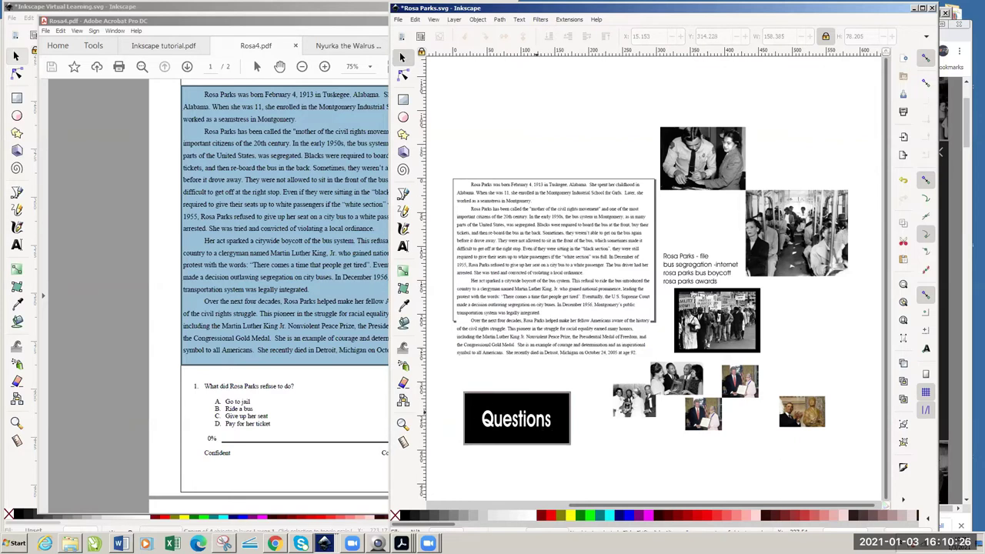
- Bring Virtual Learning.svg forward and zoom to fit its Import from Computer page, slightly zoomed out
left_click(323, 543)
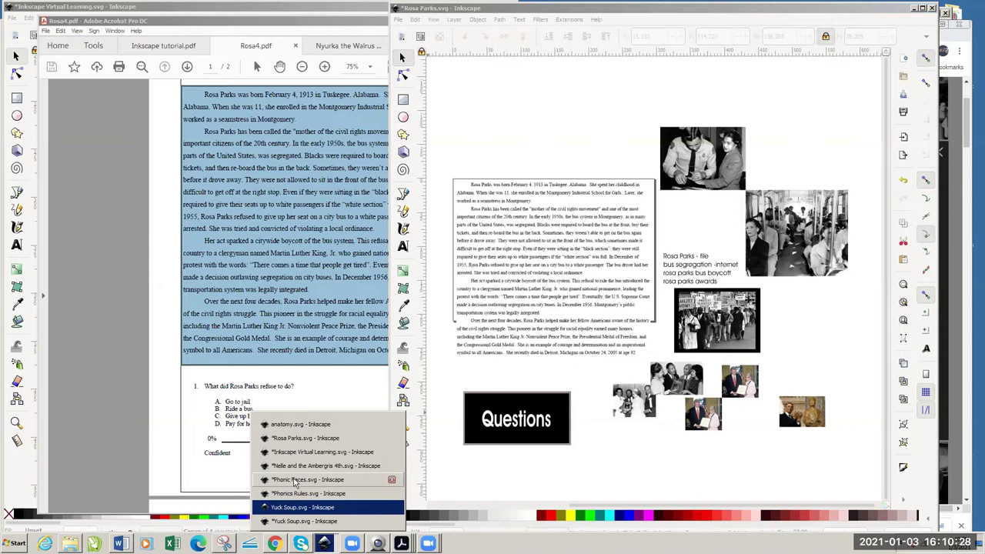
left_click(290, 453)
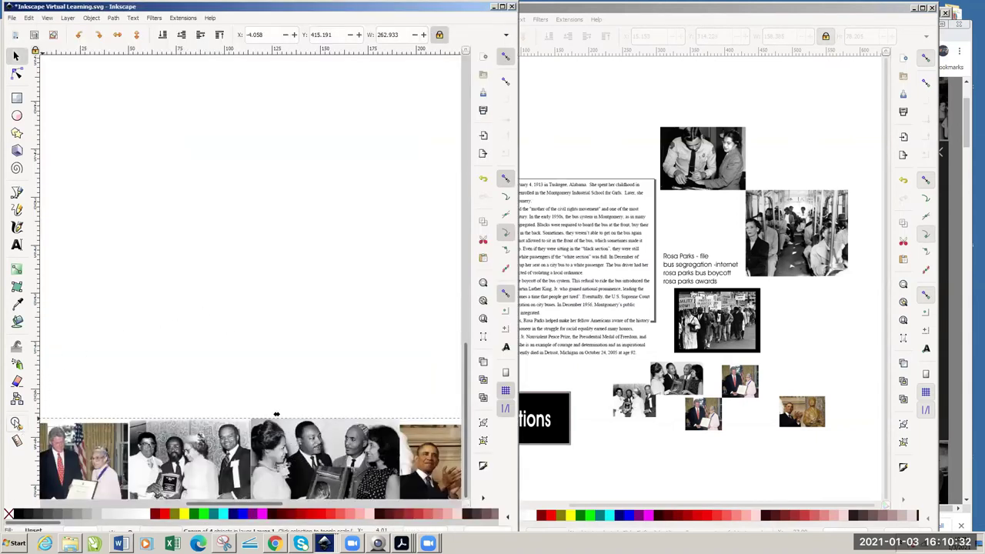
left_click(16, 422)
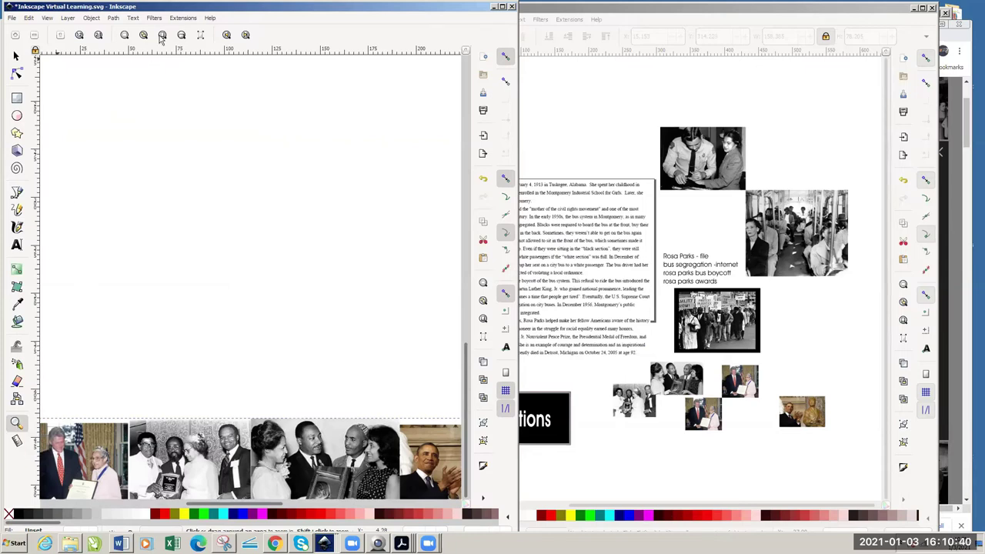
left_click(162, 36)
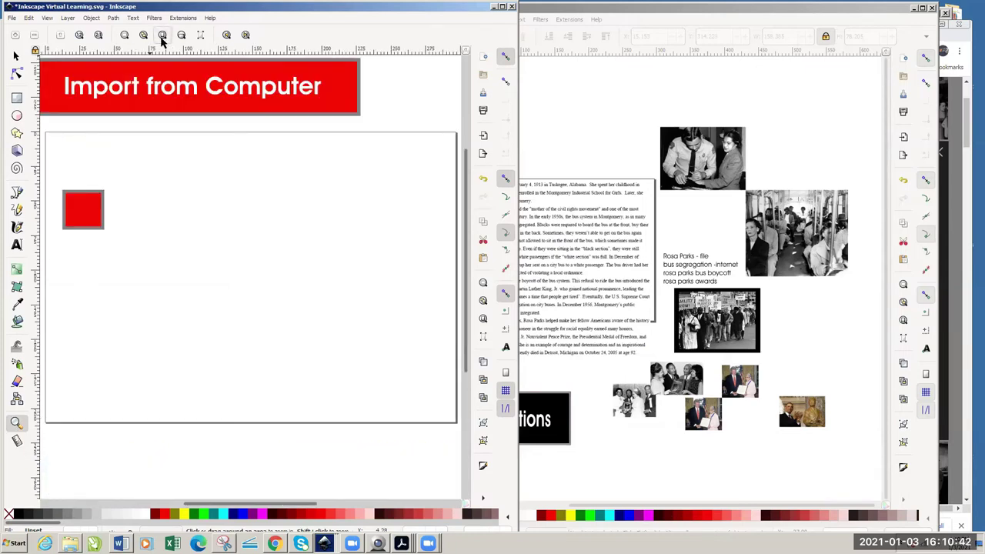
left_click_drag(280, 504, 259, 505)
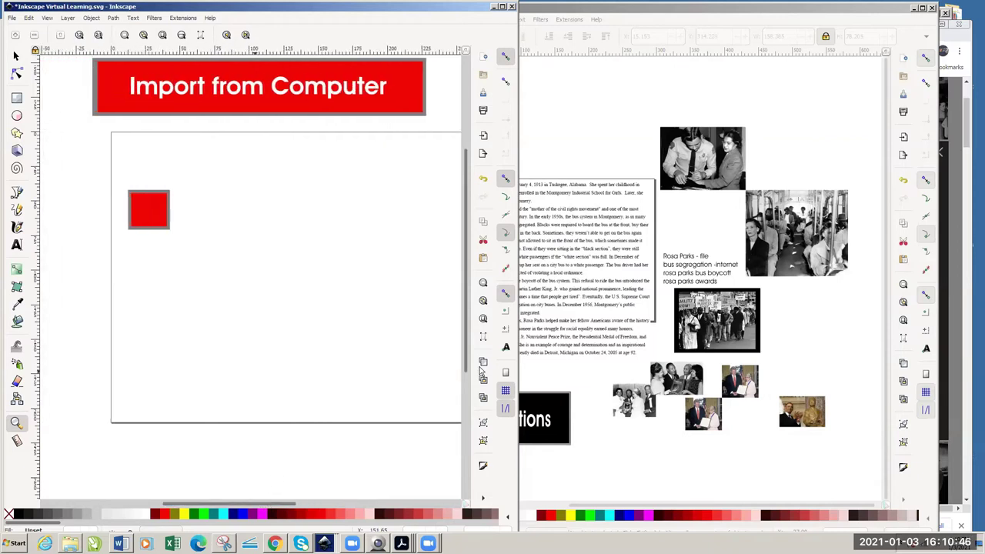
left_click_drag(465, 358, 464, 339)
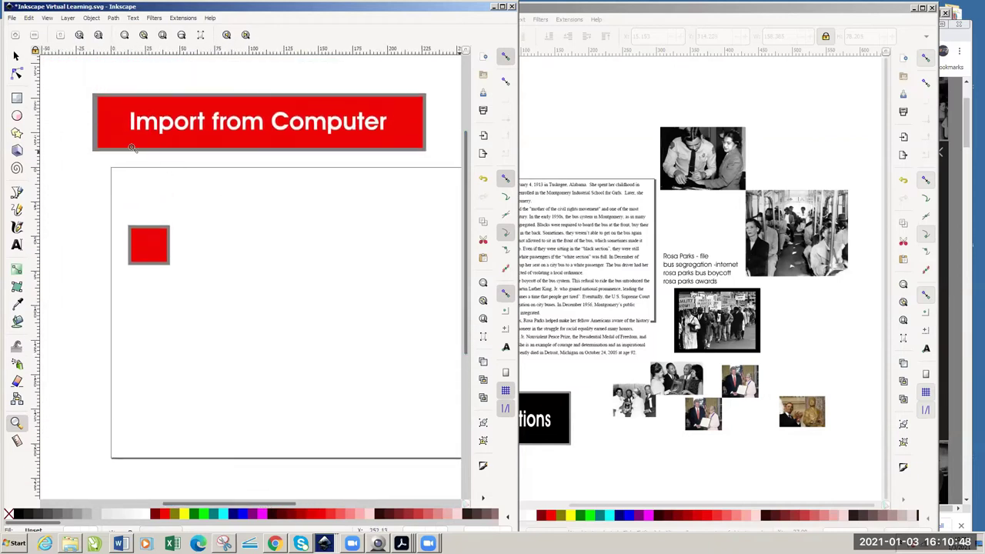
left_click(34, 36)
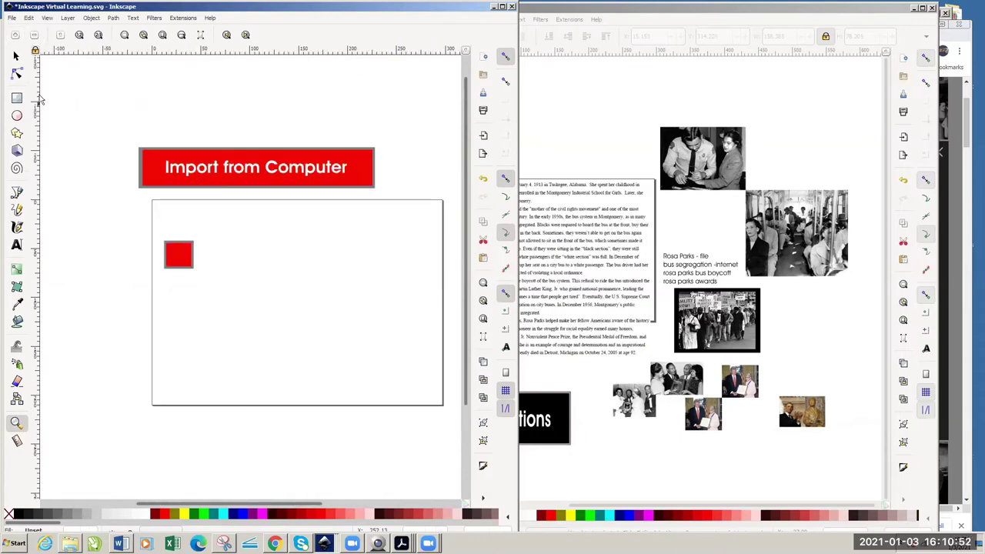
- Delete the Import from Computer, Import Internet Images and Import Snipping banners
left_click(17, 59)
left_click(166, 173)
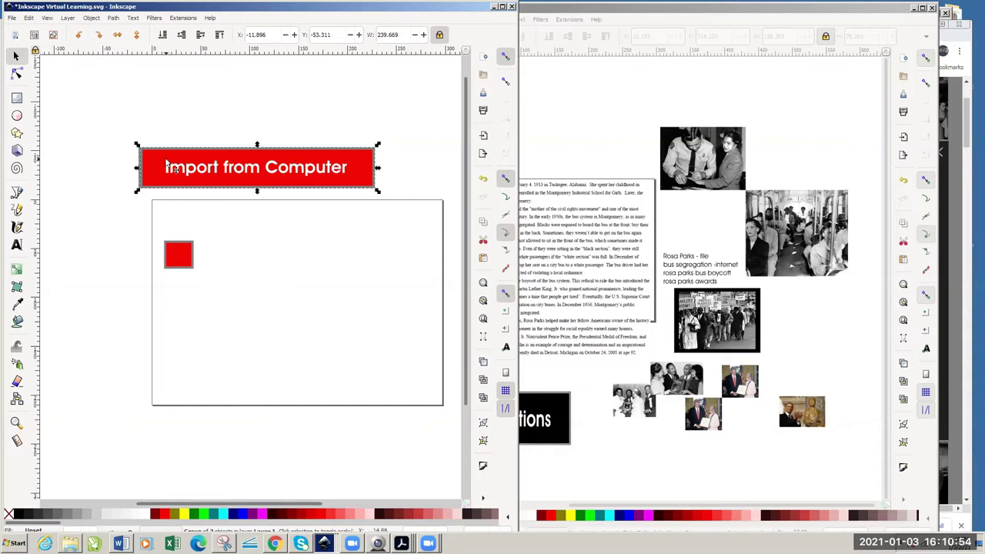
key("Page_Down")
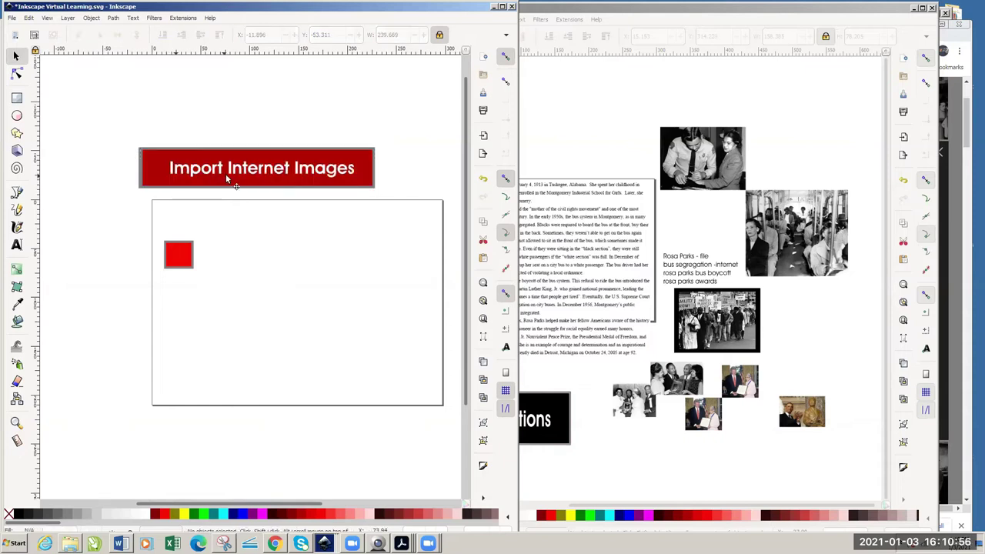
key("Delete")
left_click(223, 179)
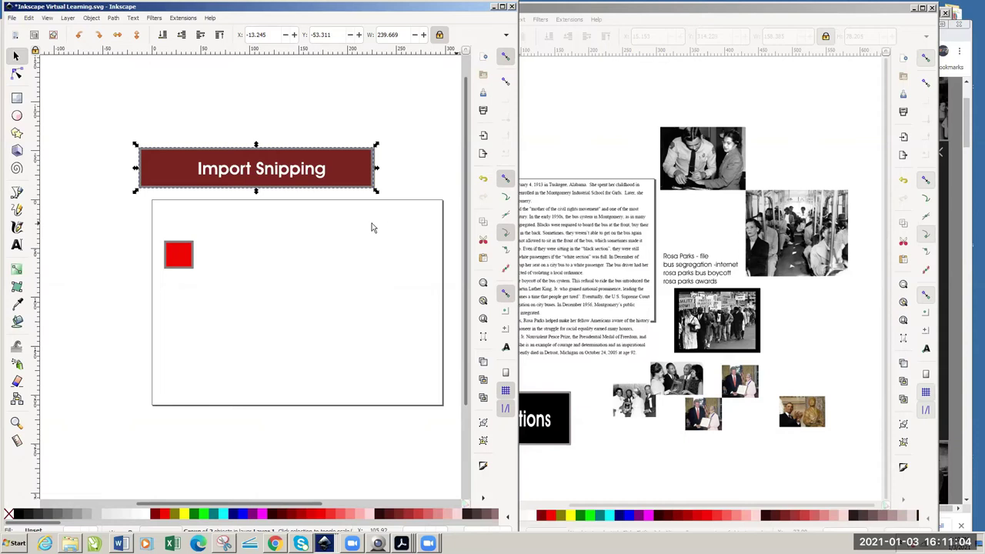
key("ctrl+z")
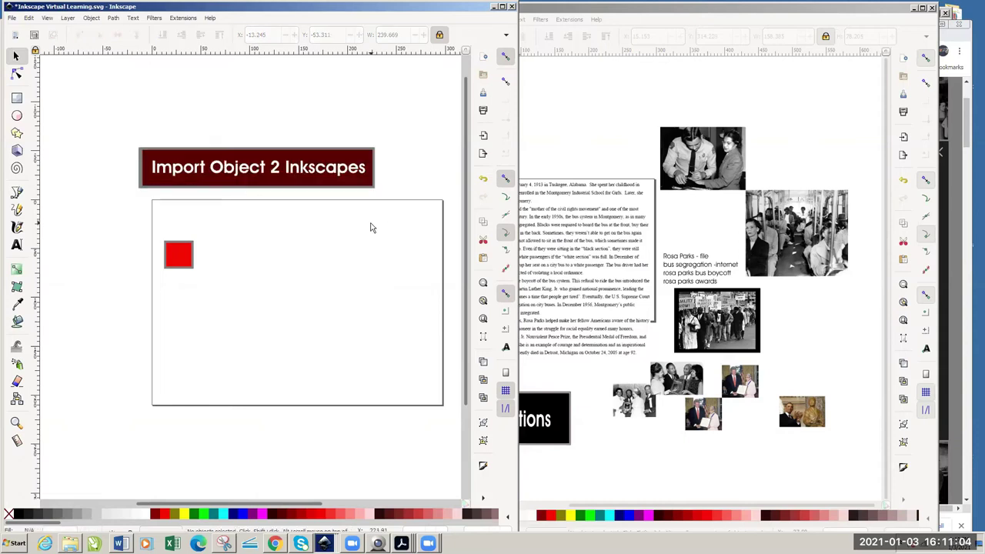
- Delete the Import Object 2 Inkscapes banner, then move the Rosa Parks police photo up-left
left_click(304, 174)
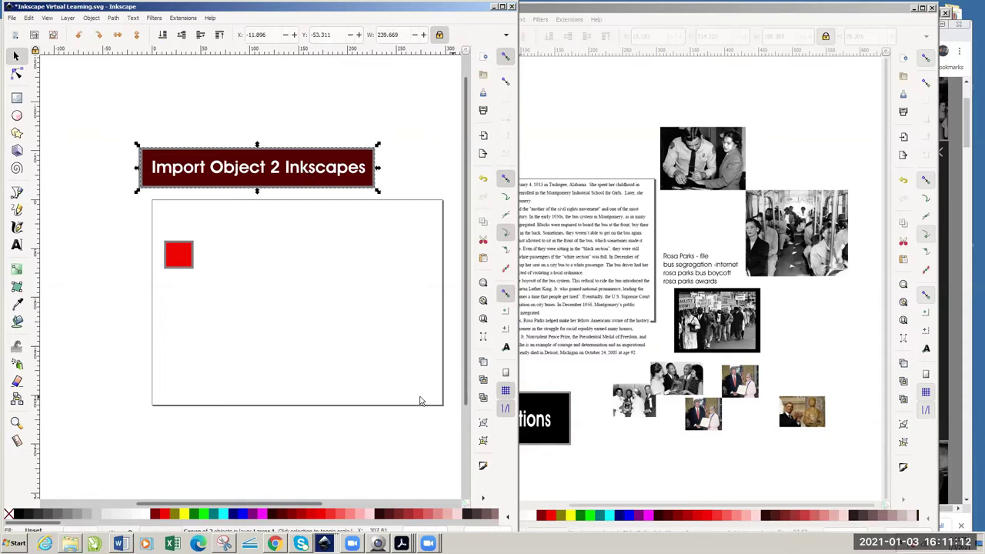
key("Delete")
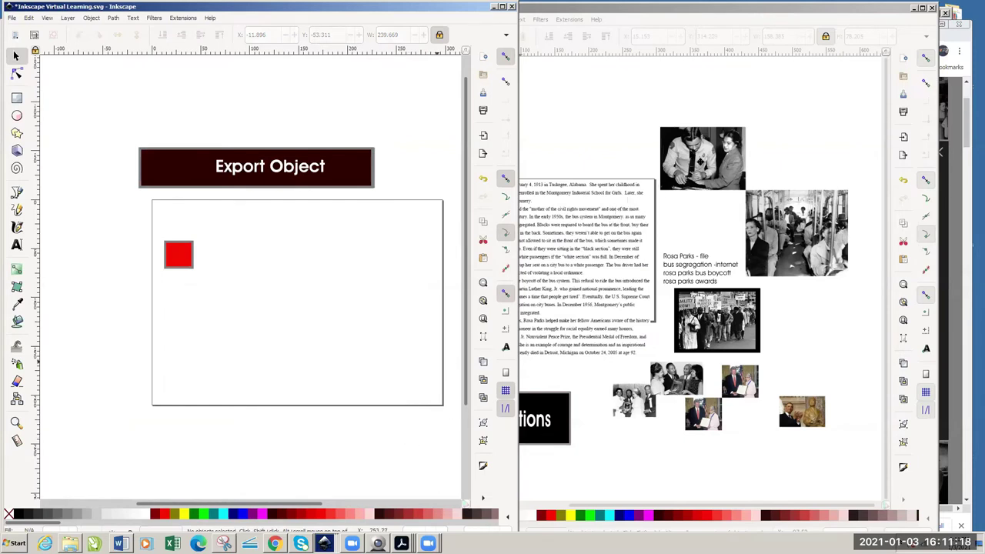
left_click(699, 162)
left_click_drag(700, 163, 641, 136)
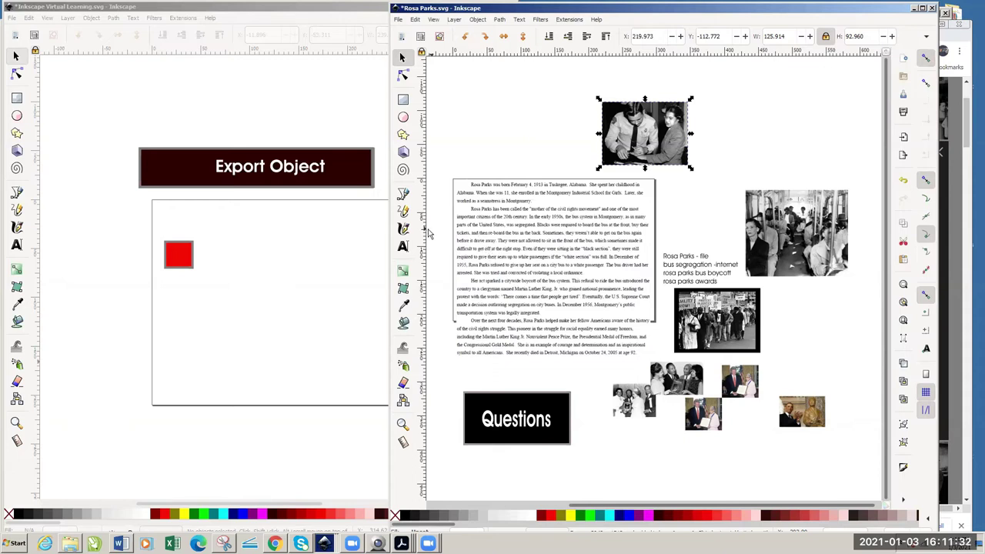
- Add a '1955' text label right of the police photo and select both together
left_click(403, 246)
left_click(698, 131)
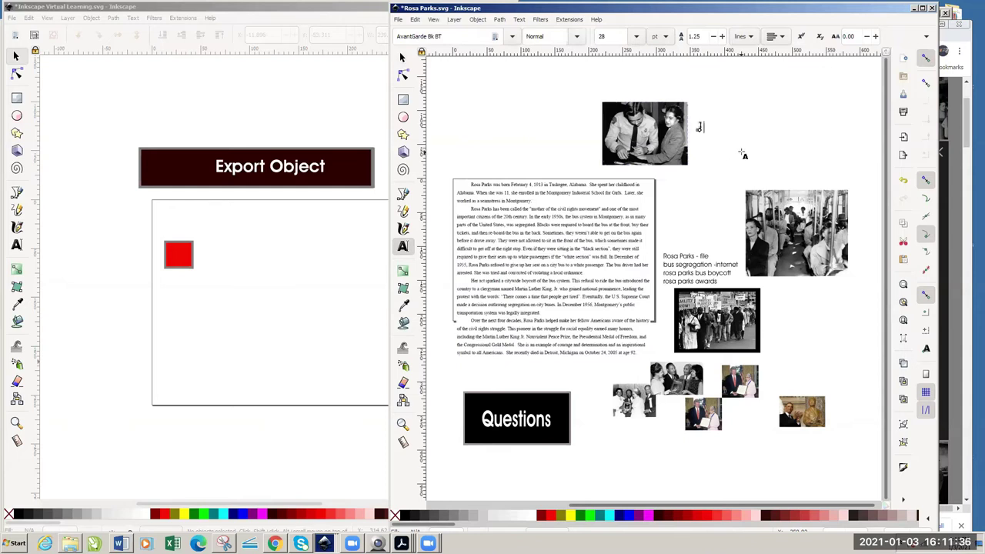
type("1955")
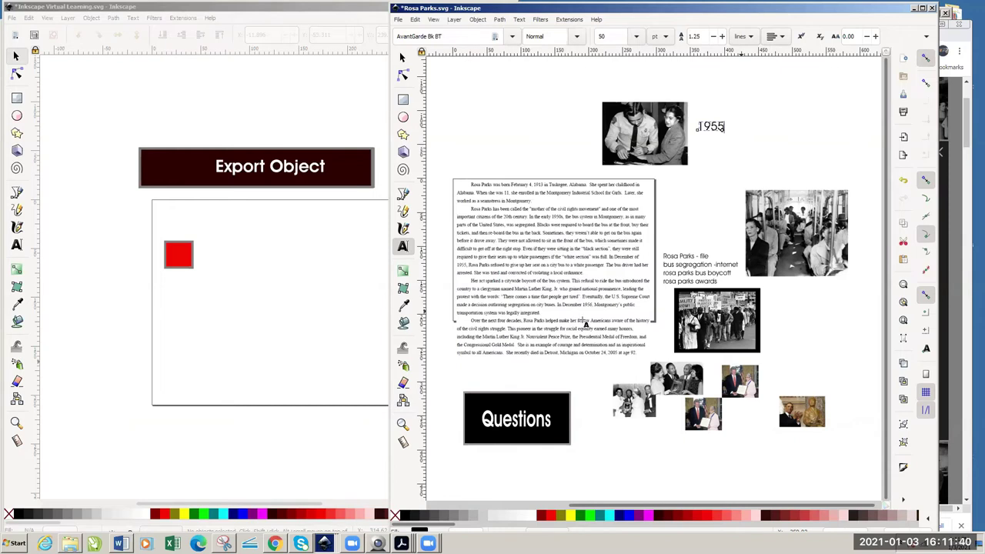
left_click(402, 58)
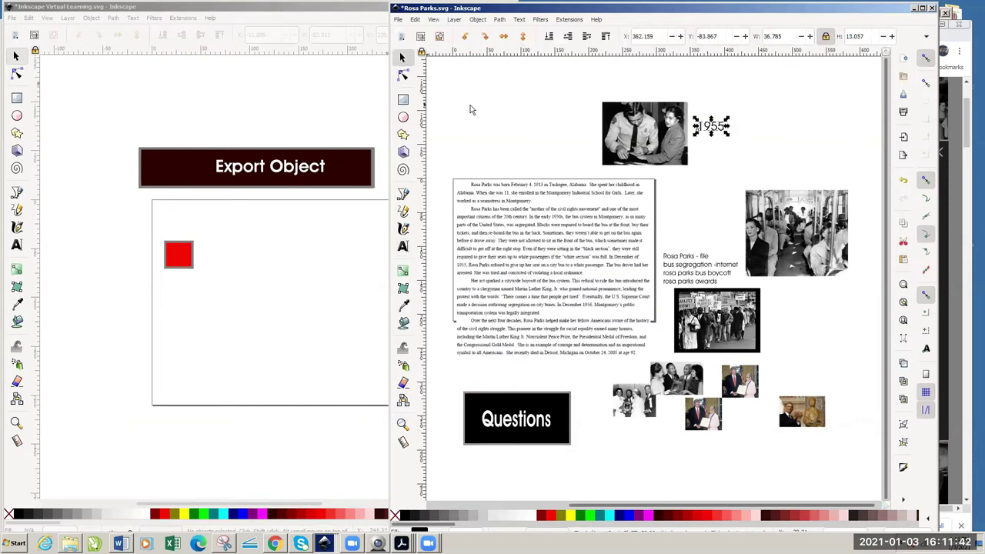
left_click_drag(549, 86, 782, 193)
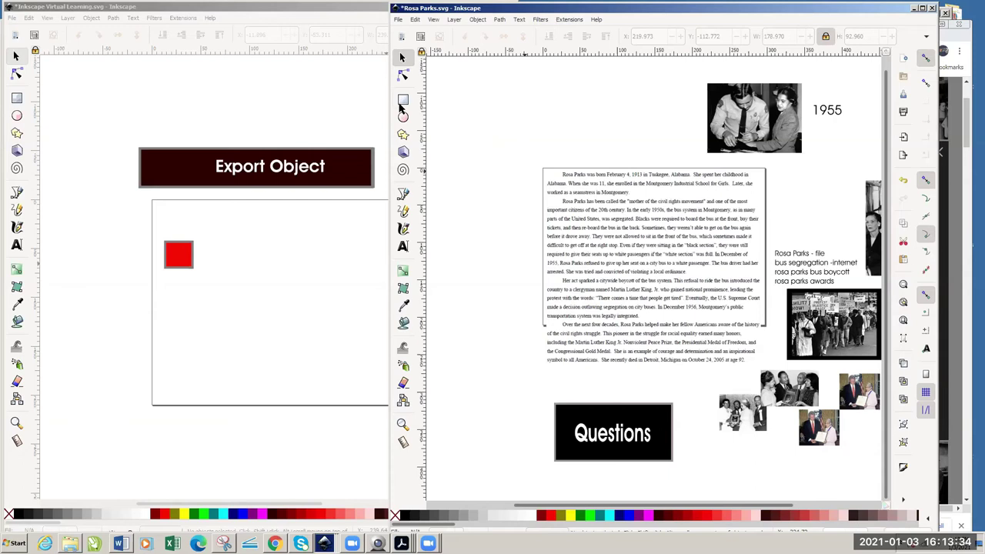
- Draw a yellow rectangle over the photo and 1955 label and lower it to the bottom
left_click(403, 101)
mouse_move(692, 76)
left_mouse_down()
mouse_move(814, 155)
mouse_move(852, 157)
left_mouse_up()
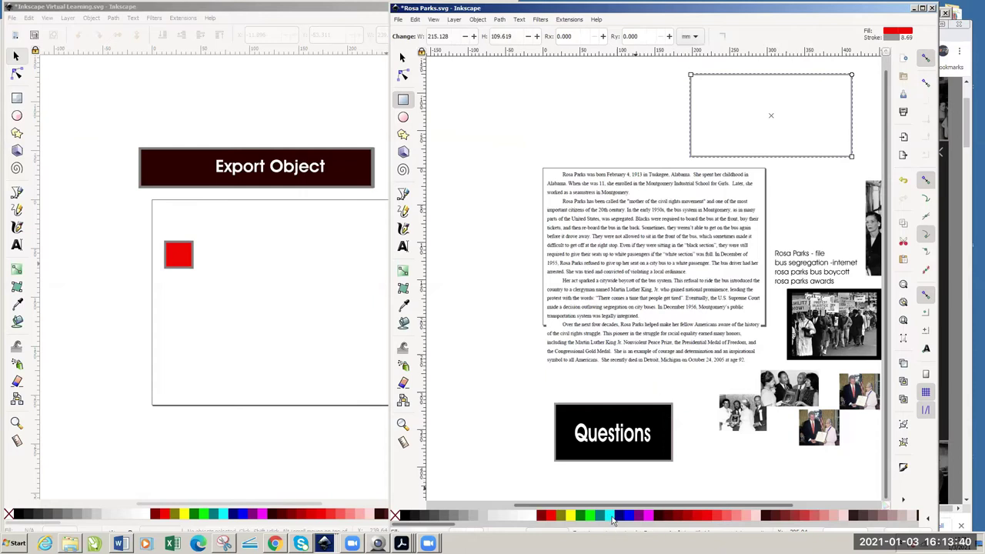
left_click(574, 517)
left_click_drag(573, 516, 431, 85)
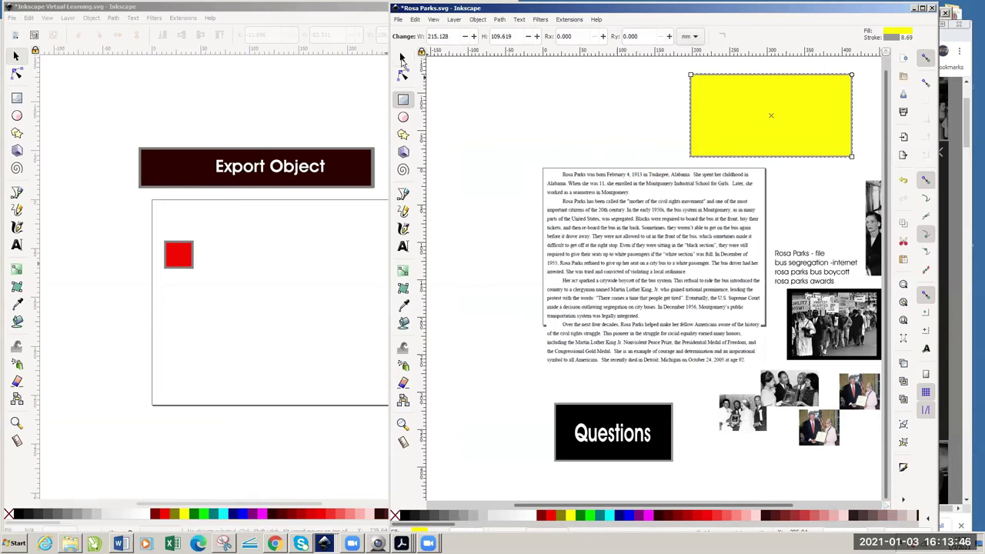
left_click(401, 58)
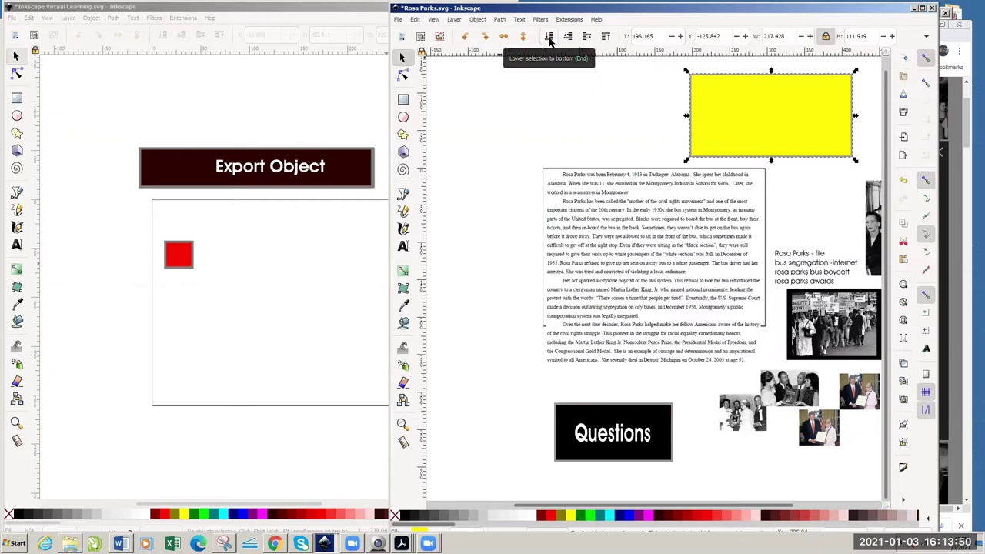
left_click(548, 38)
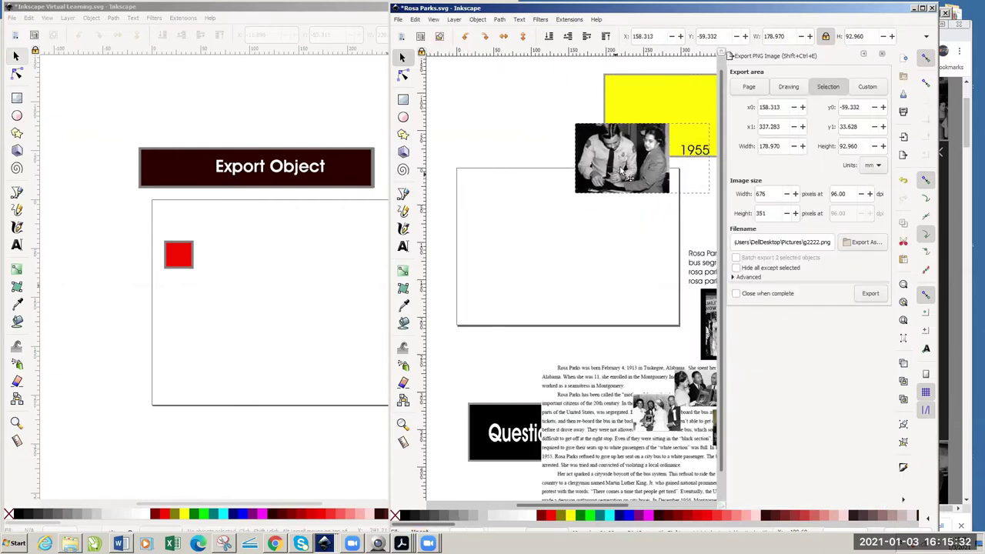
- Nudge the photo within the yellow frame, then move the whole 1955 panel down-left
left_click_drag(616, 177, 644, 132)
left_click_drag(573, 506, 621, 512)
left_click_drag(596, 153, 616, 144)
left_click_drag(501, 63, 710, 180)
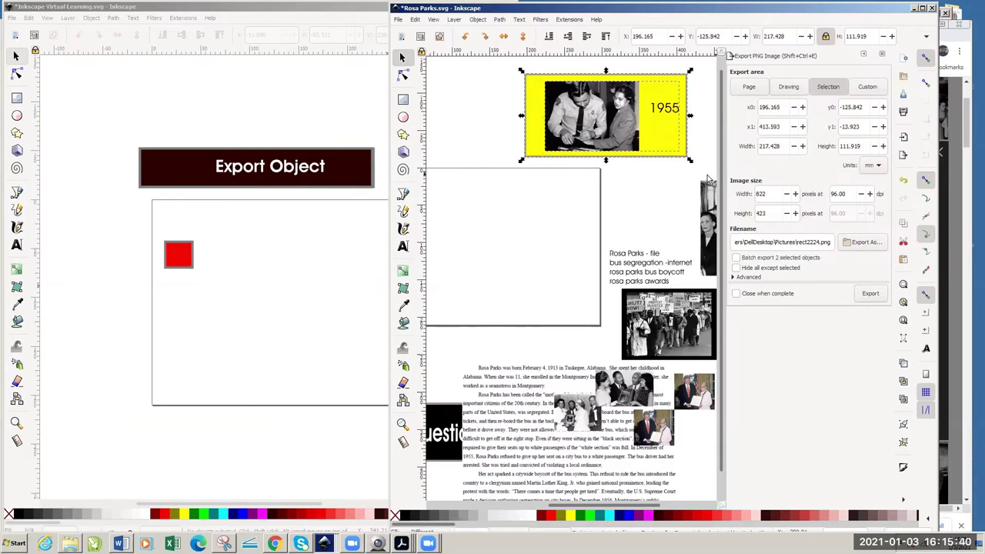
left_click_drag(616, 114, 502, 249)
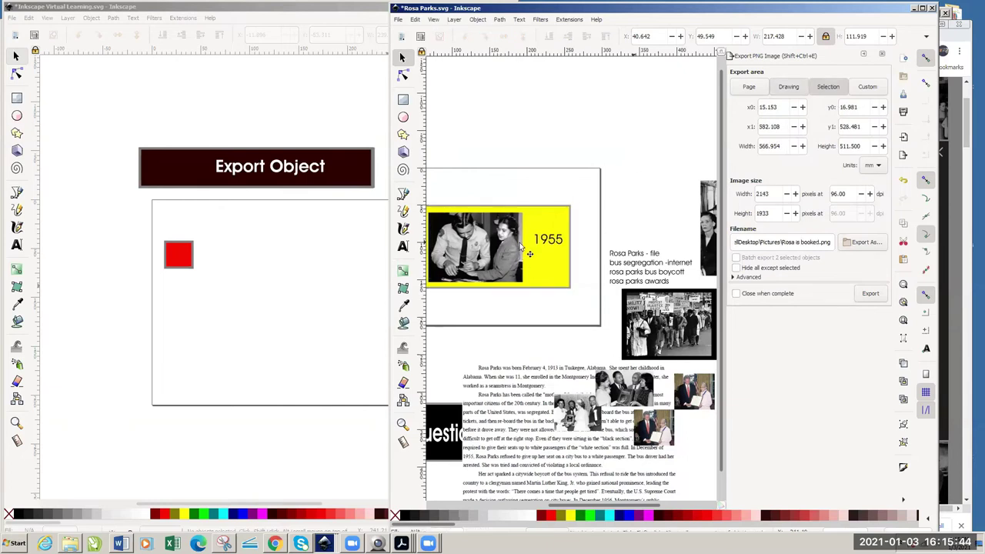
- Export the yellow 1955 panel as 'Rosa is booked 2.png' via Export PNG Image
key("Escape")
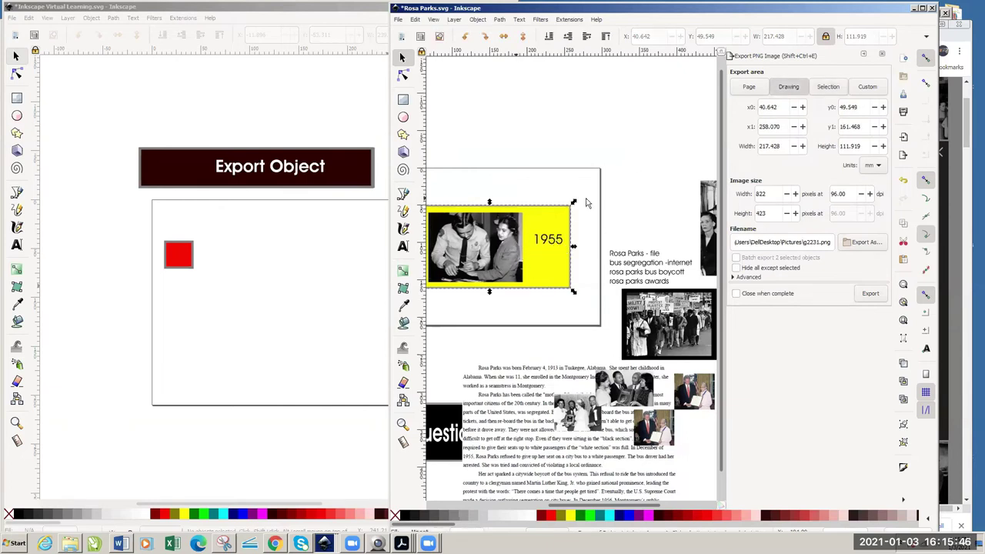
left_click(398, 20)
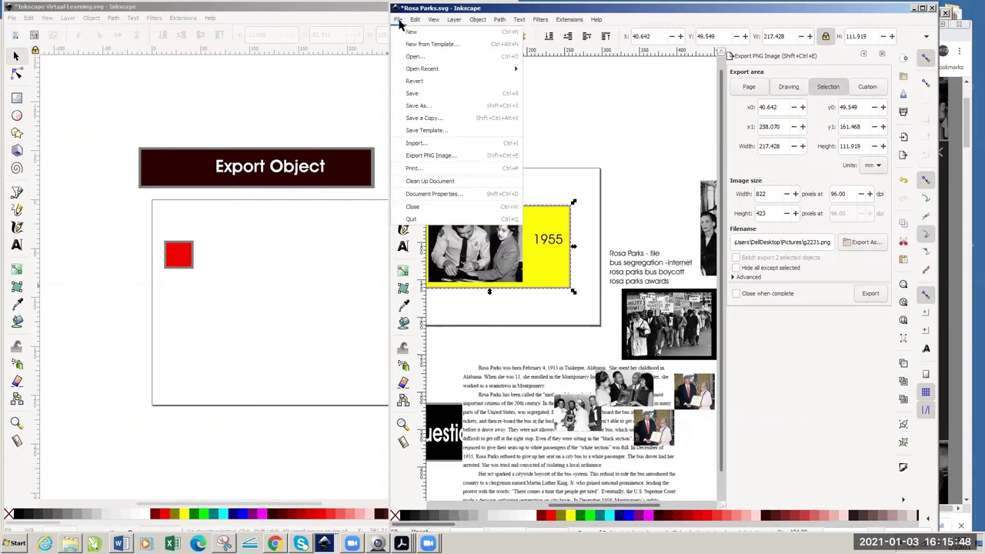
left_click(416, 156)
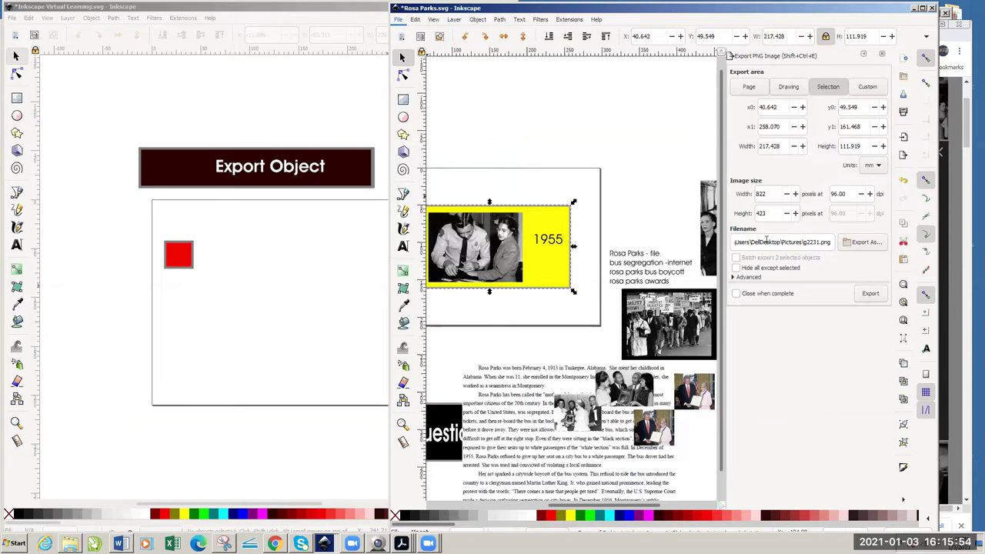
left_click(862, 243)
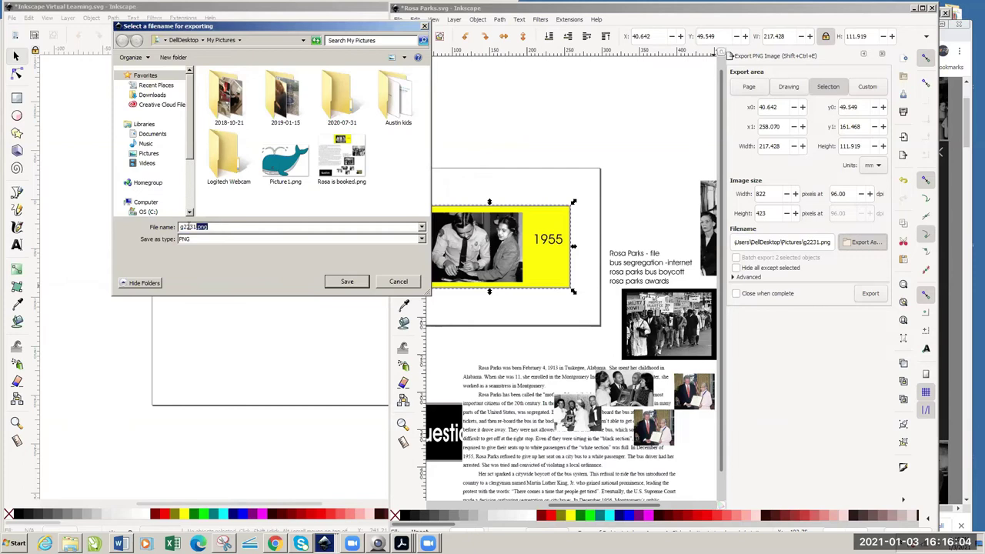
type("Rosa is")
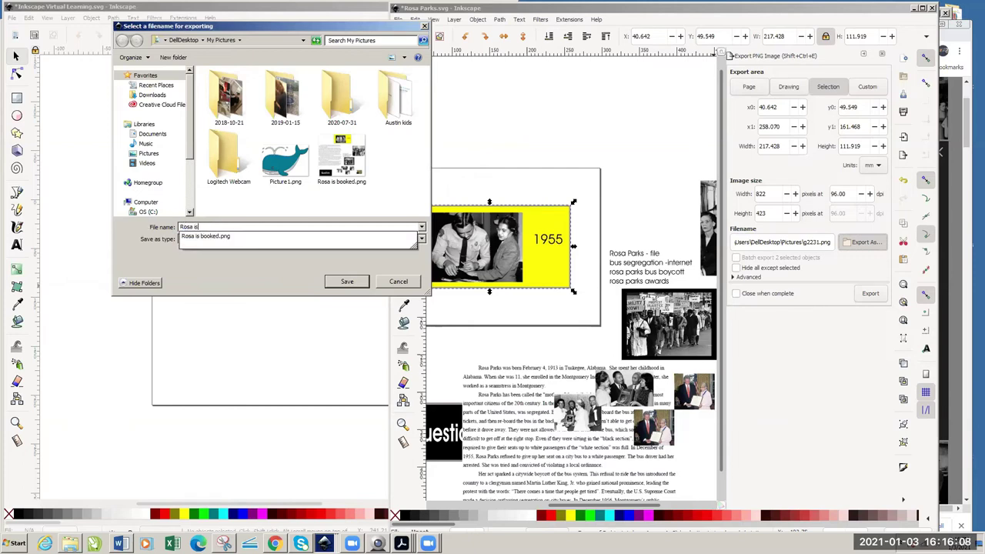
type(" booked 2")
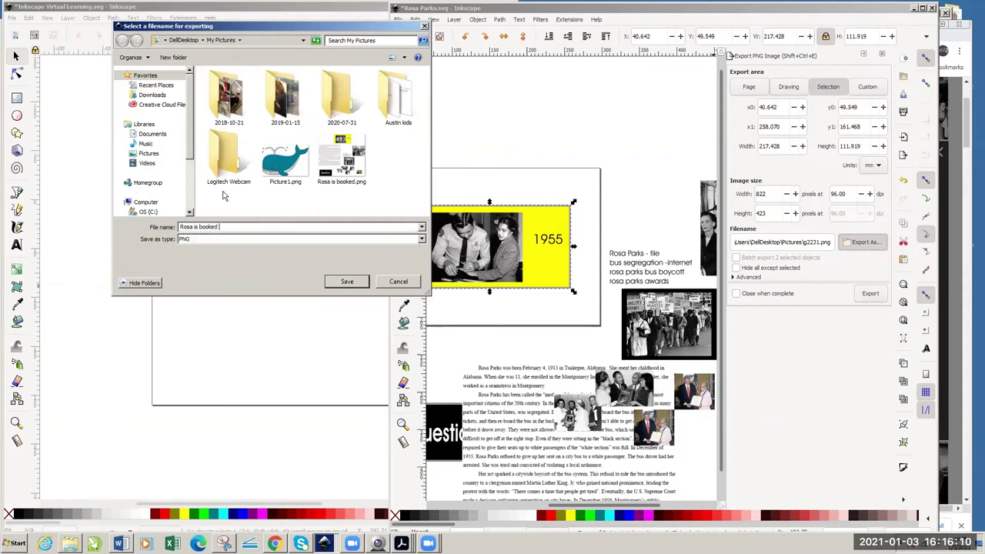
left_click(347, 283)
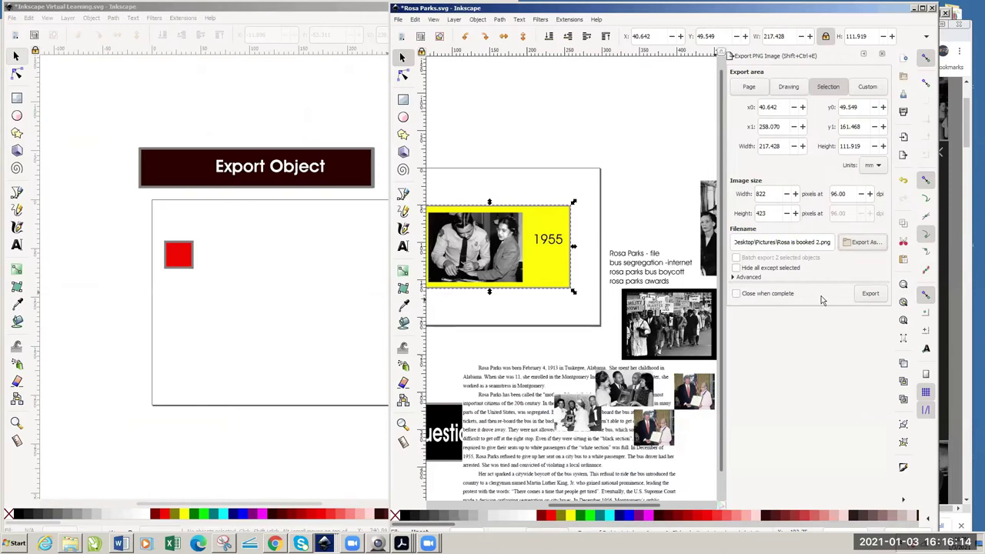
left_click(869, 295)
left_click(482, 139)
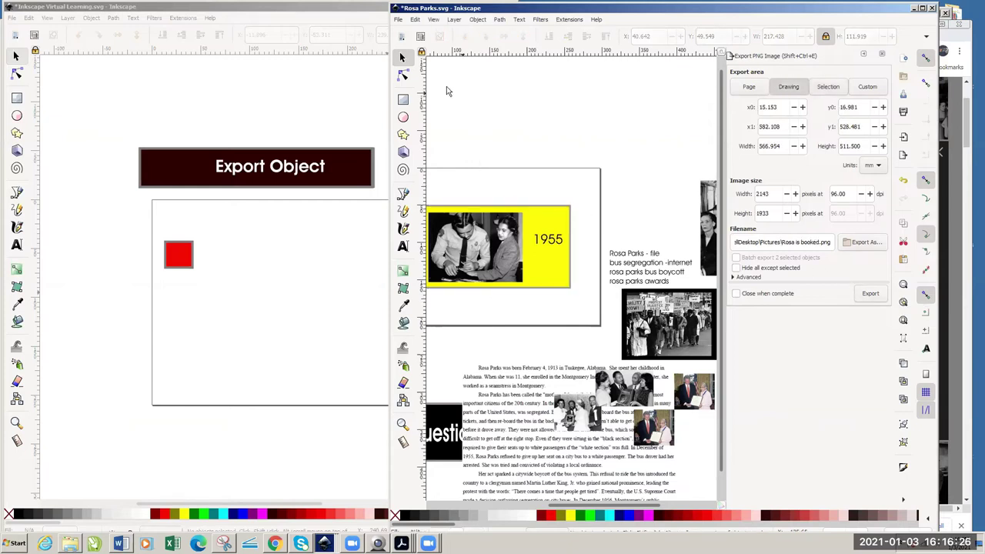
left_click(397, 20)
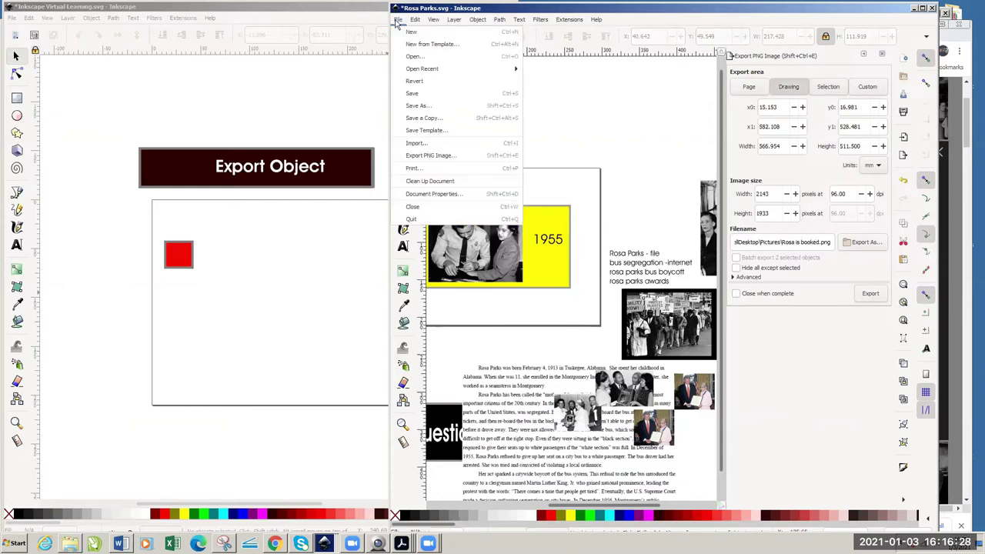
left_click(422, 157)
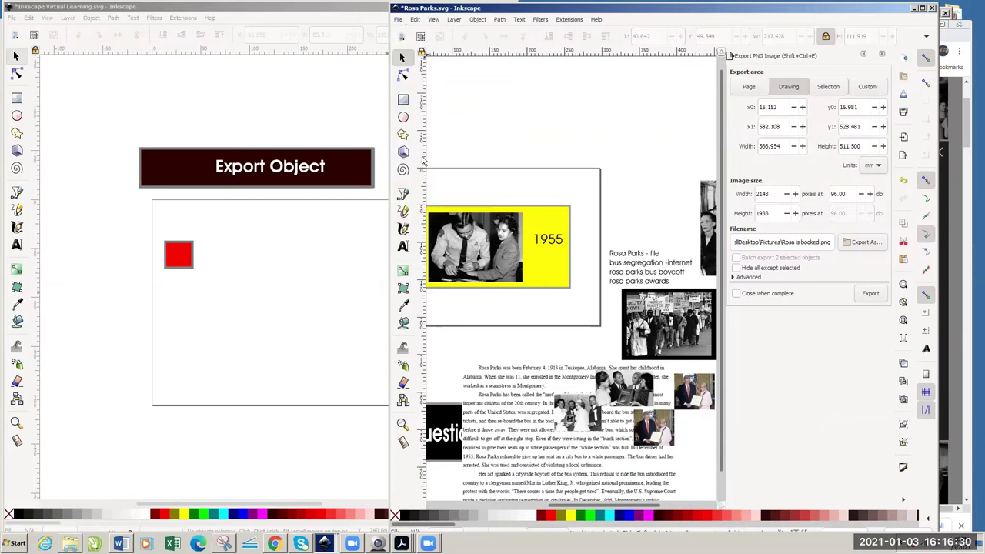
left_click(868, 243)
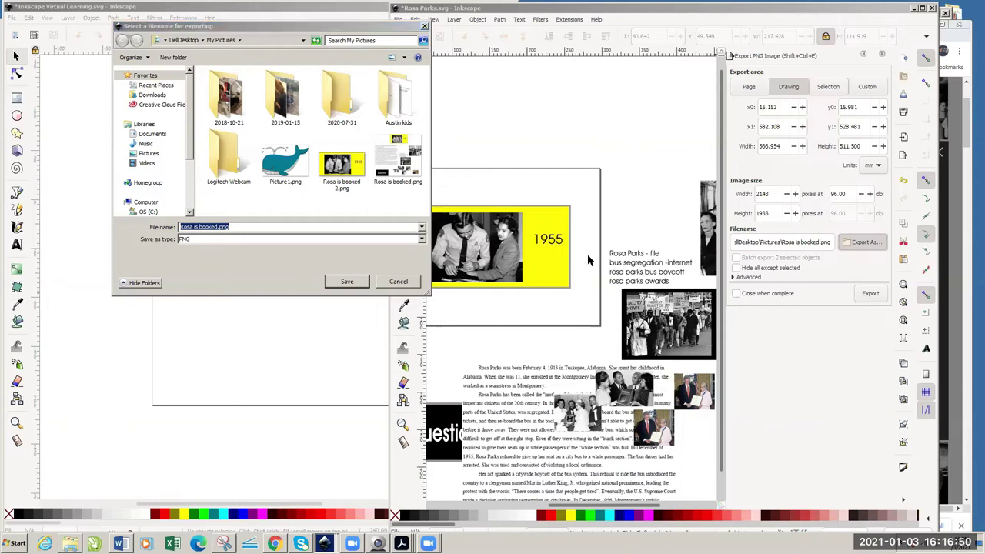
left_click(398, 282)
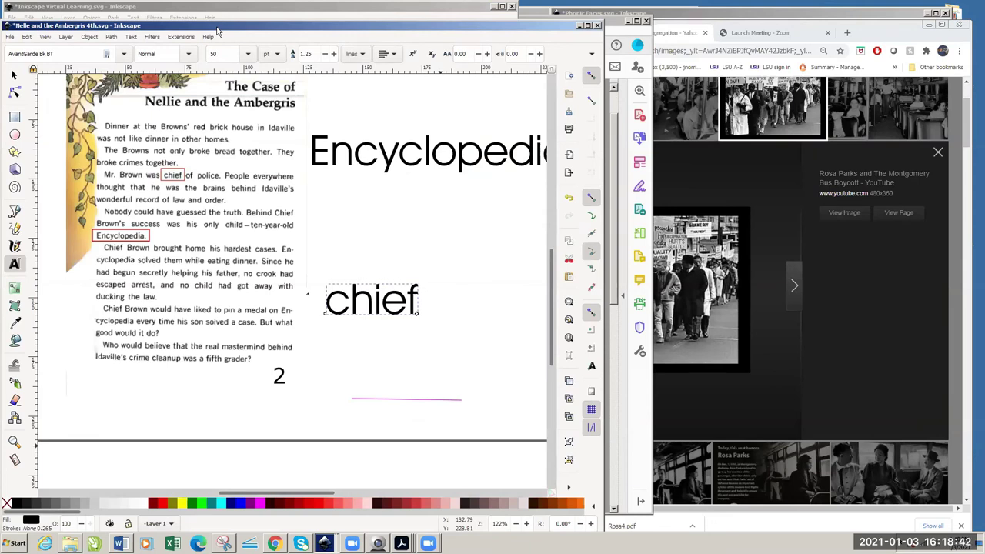
- Delete the Export Page to PDF title so Highlighting with Lines shows, then return to Nellie
left_click_drag(217, 28, 580, 29)
left_click(175, 166)
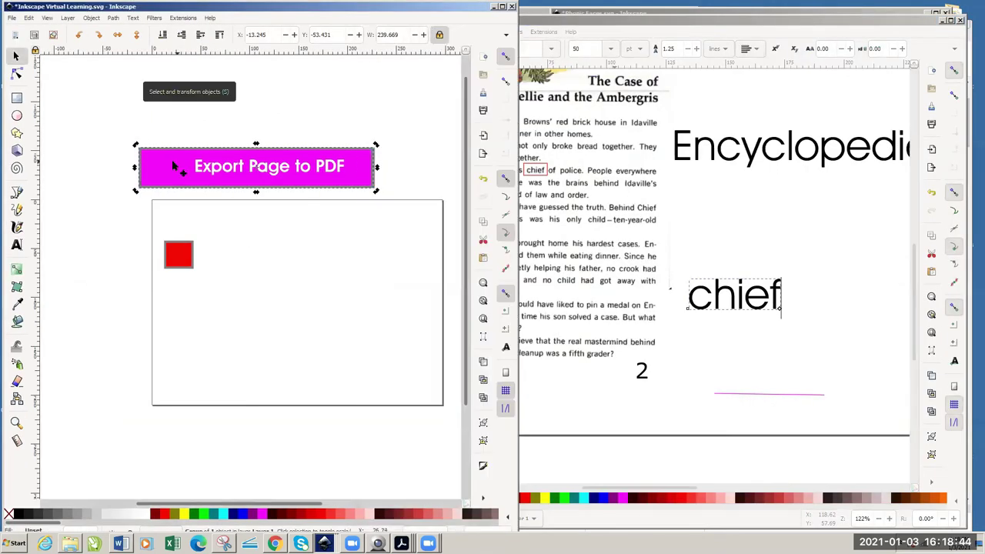
key("Delete")
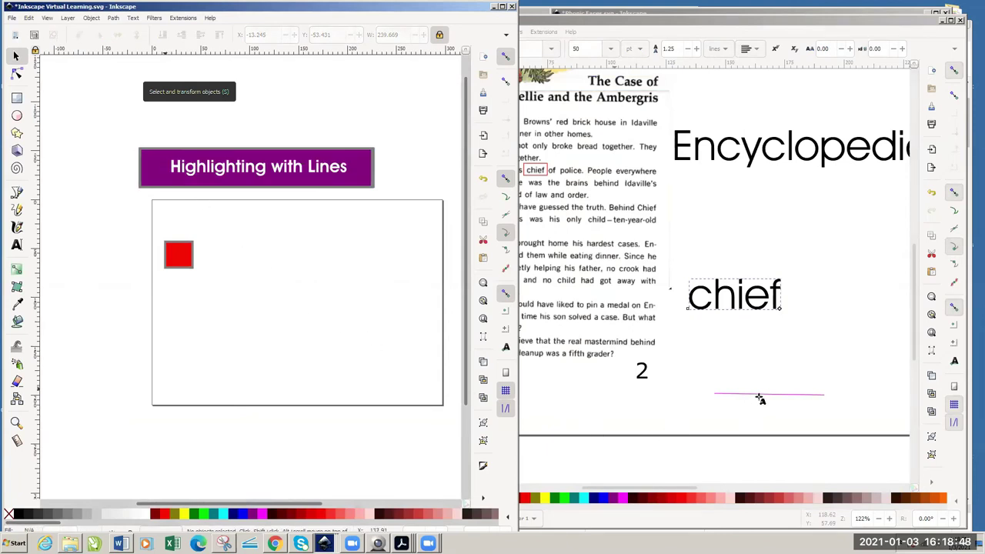
left_click(722, 200)
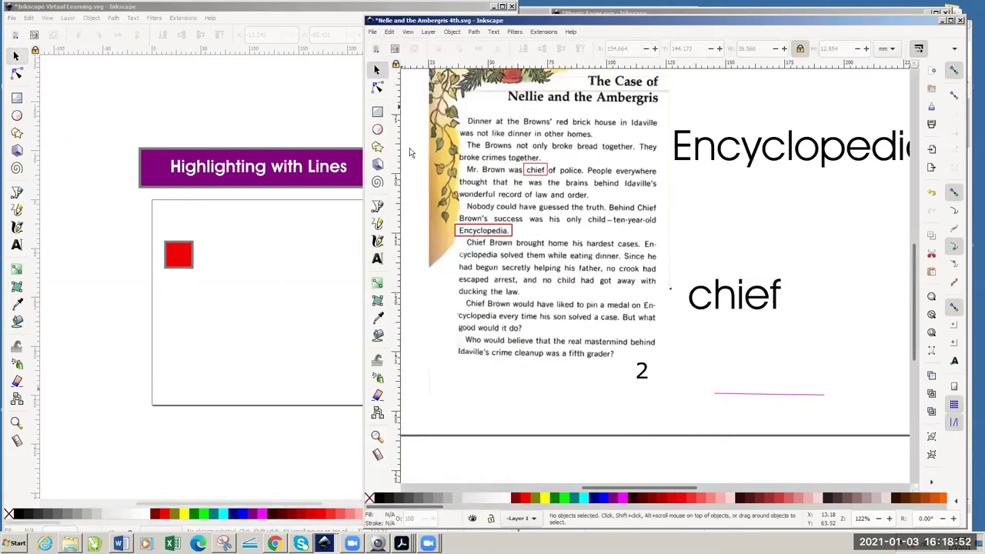
- Draw a short freehand line along the page's bottom edge and move it up
left_click(378, 224)
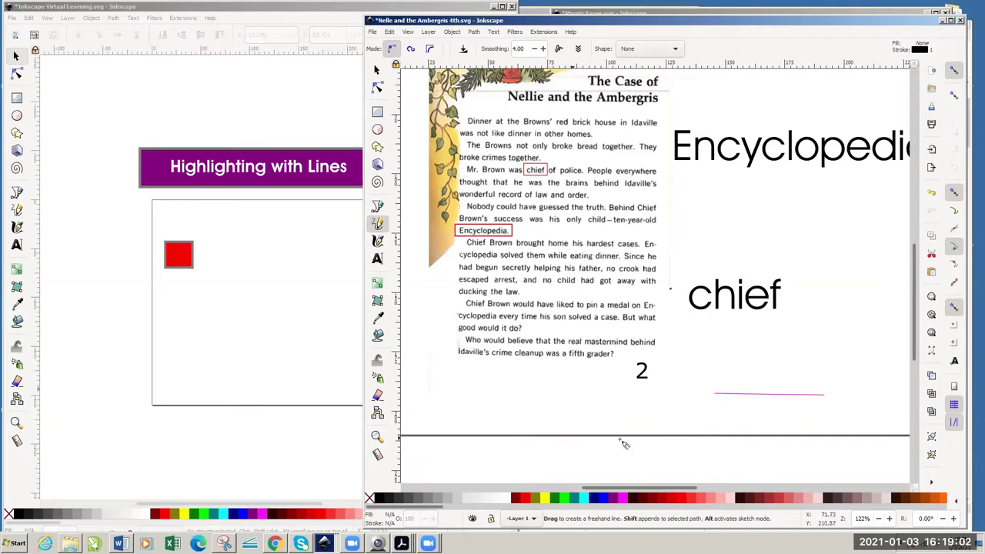
mouse_move(648, 439)
left_mouse_down()
mouse_move(601, 420)
mouse_move(629, 441)
left_mouse_up()
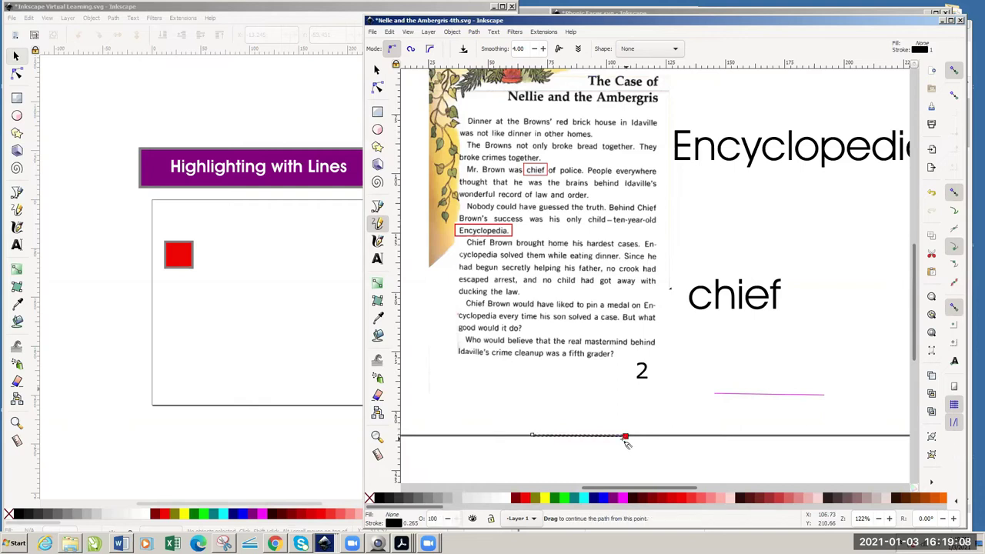
left_click(377, 70)
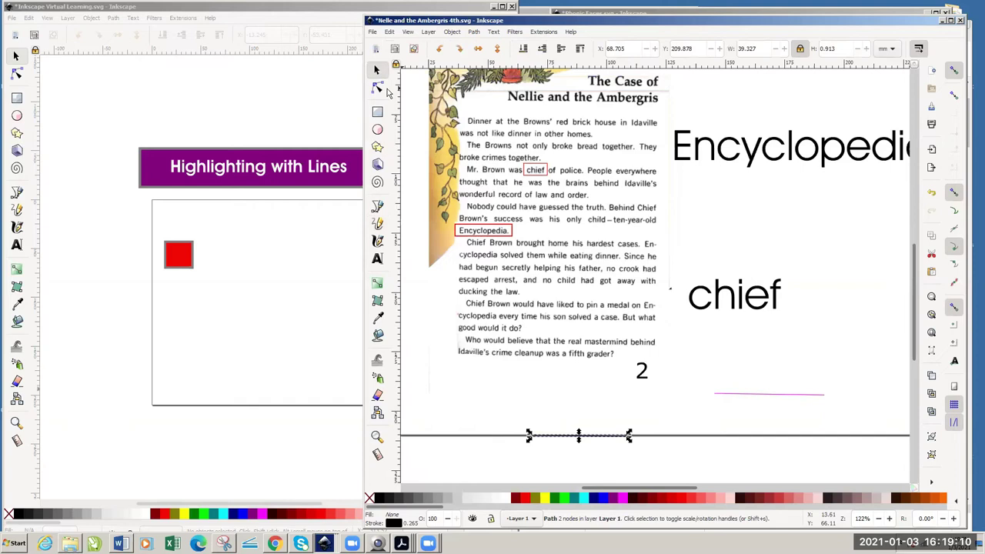
mouse_move(578, 437)
left_mouse_down()
mouse_move(578, 407)
mouse_move(576, 424)
left_mouse_up()
key("ctrl+z")
left_click_drag(594, 439, 597, 416)
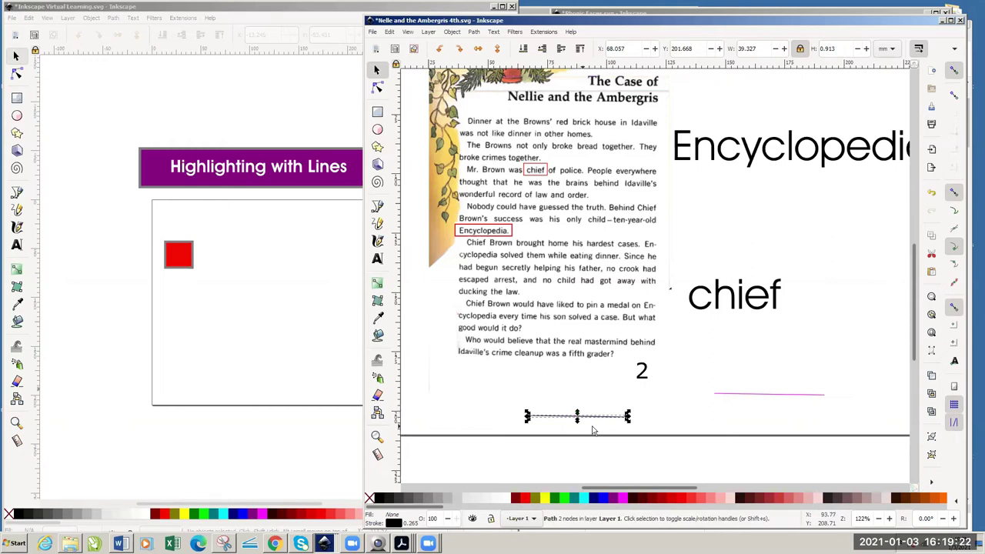
left_click(603, 434)
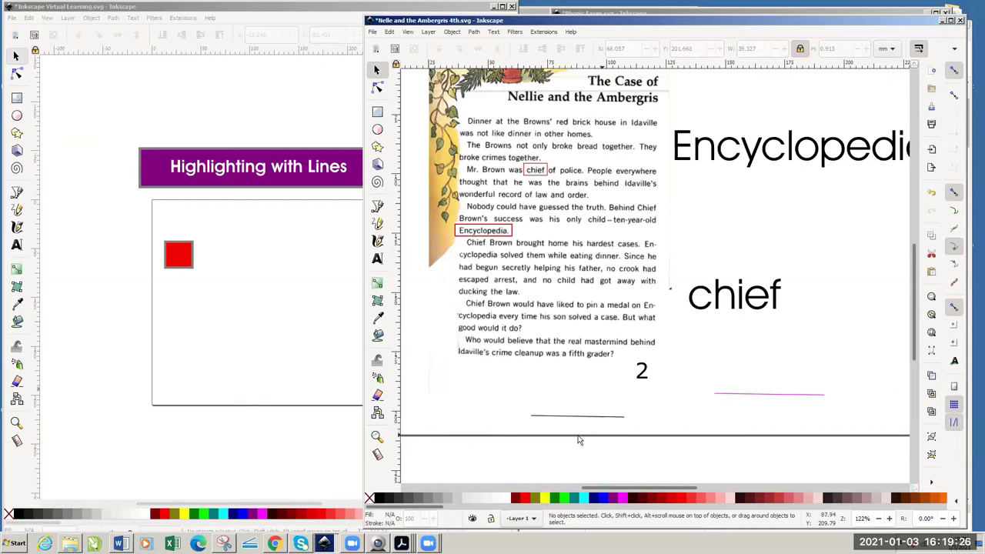
- Level the short line by lowering its left node with the Node tool, then reselect it
left_click(532, 418)
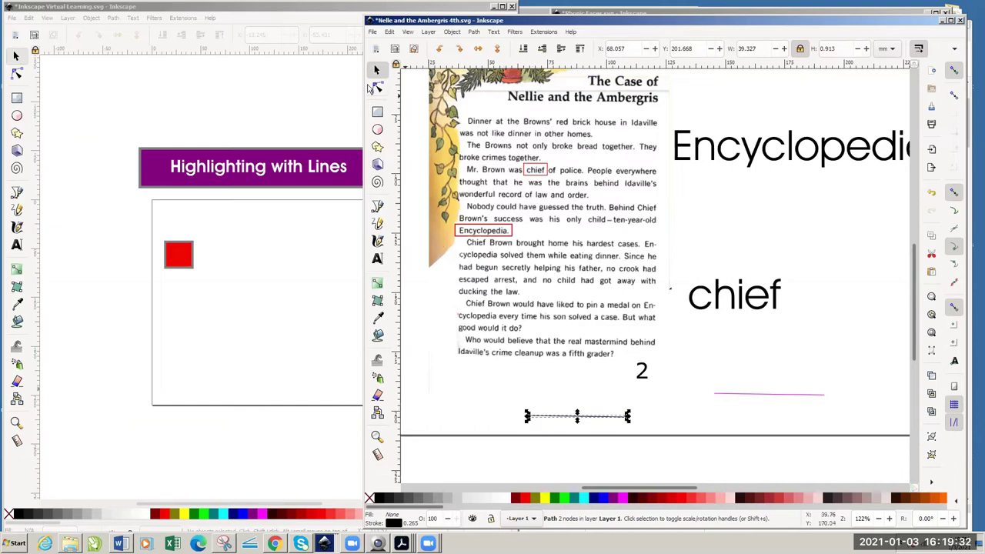
left_click(378, 89)
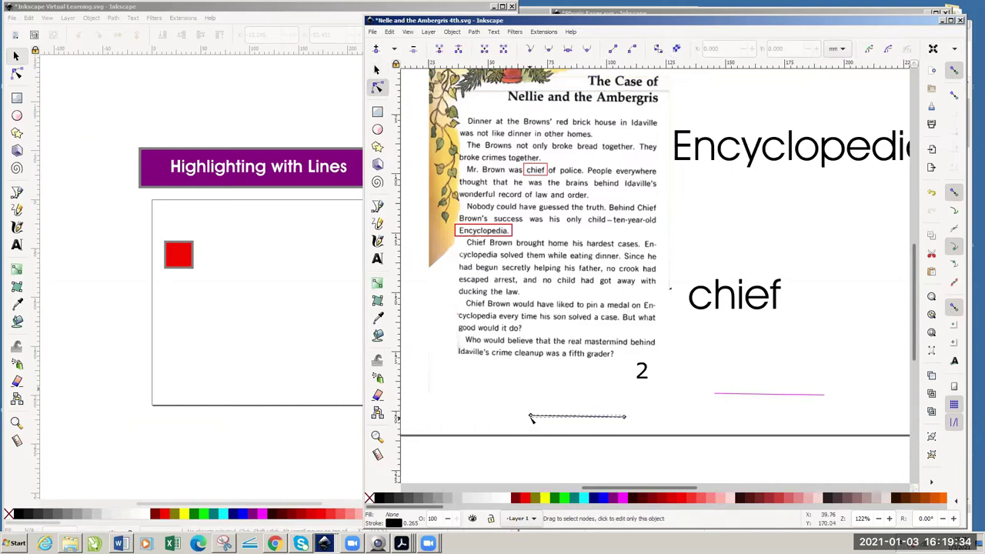
left_click_drag(533, 417, 530, 417)
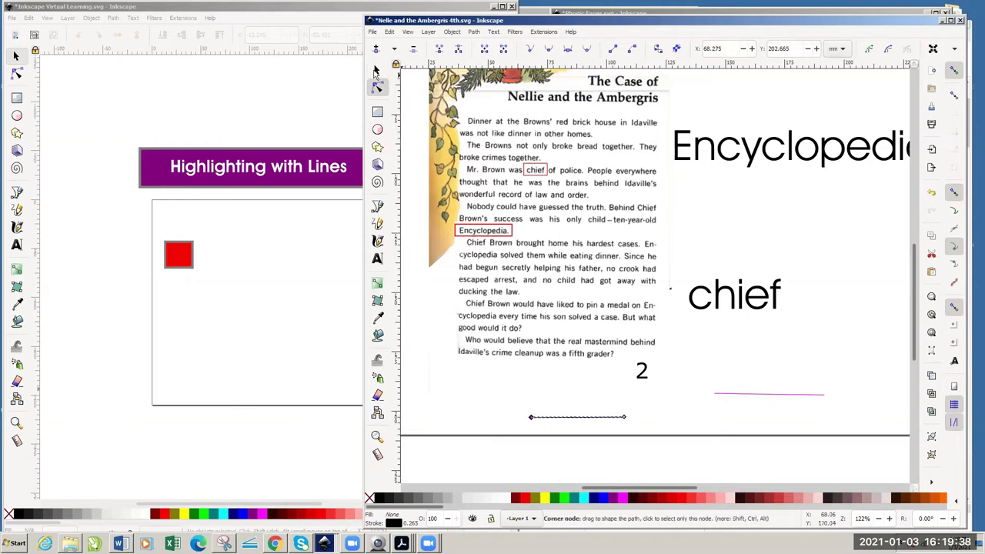
left_click(376, 70)
left_click(549, 382)
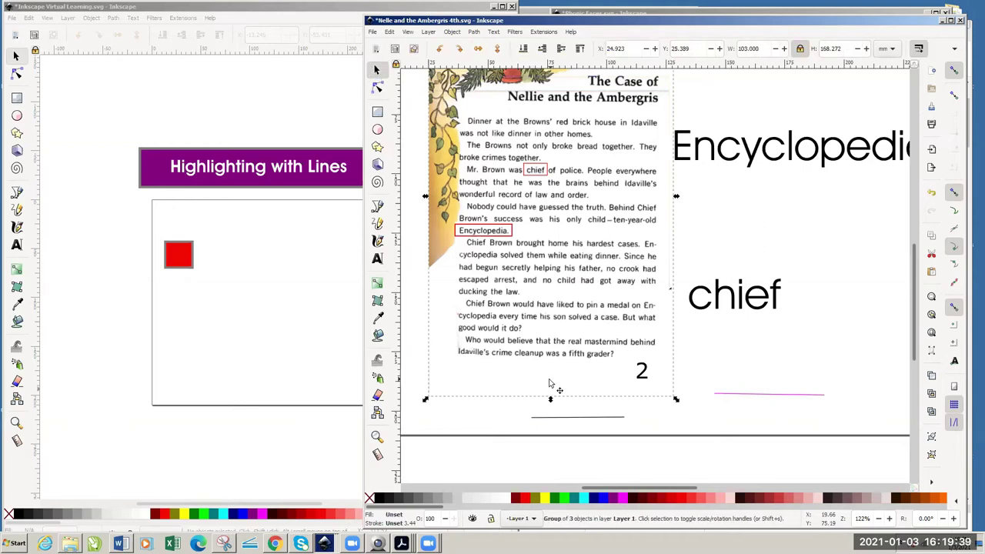
left_click(566, 417)
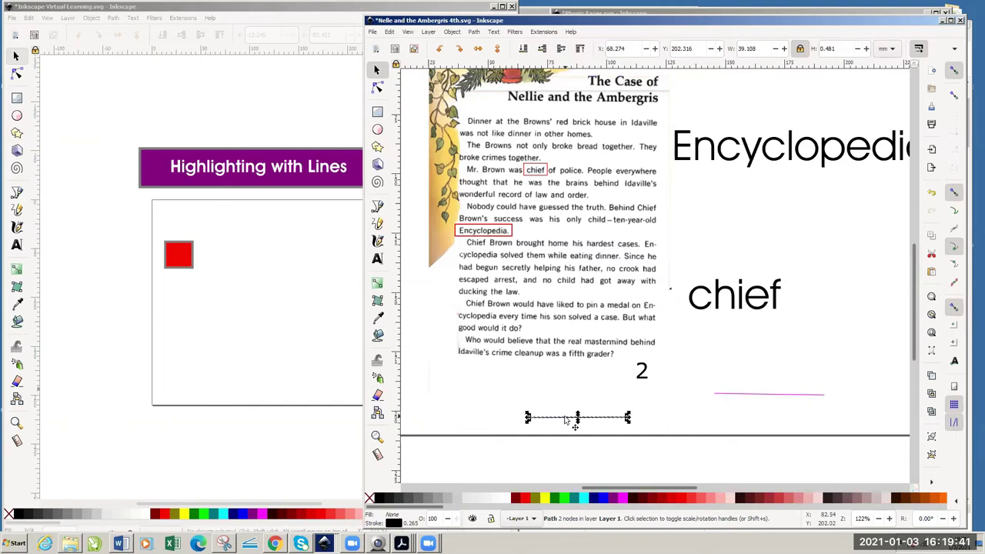
- Try red, yellow, lime, blue and pink strokes on the line, settling on dark red
left_click(528, 500, "shift")
left_click(545, 500, "shift")
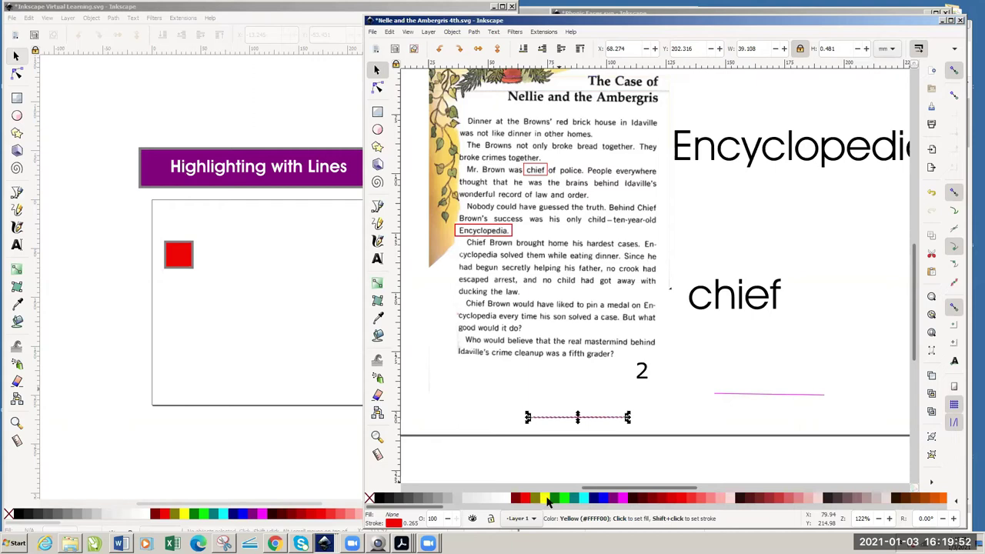
left_click(570, 500, "shift")
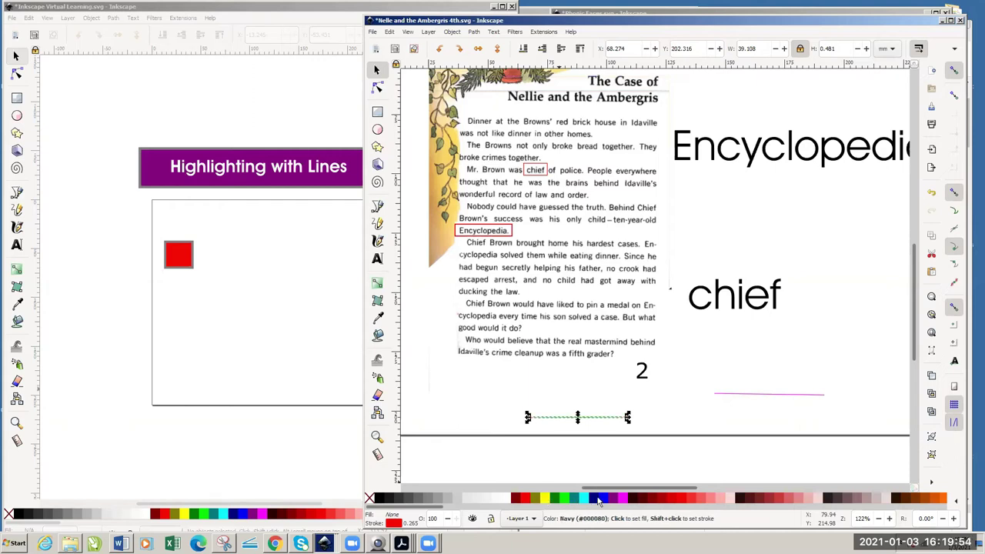
left_click(606, 500, "shift")
left_click(662, 501, "shift")
left_click(733, 501, "shift")
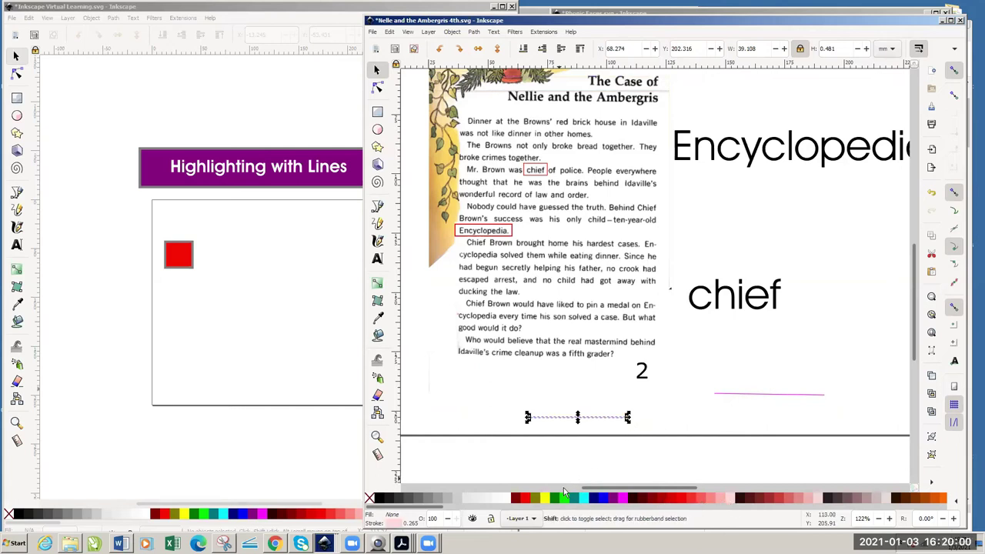
left_click(524, 501, "shift")
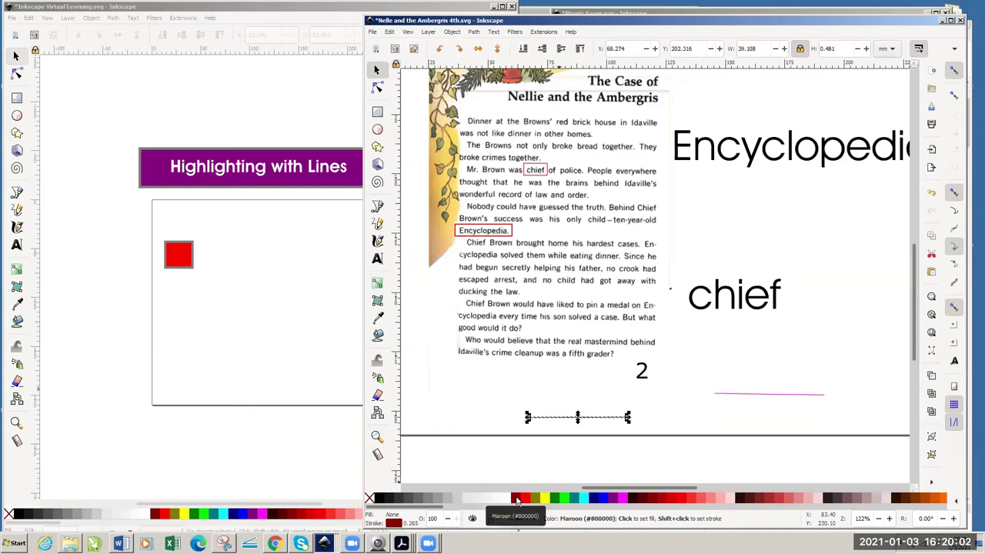
- Reselect the dark red line and bring up its stroke style settings
left_click(716, 422)
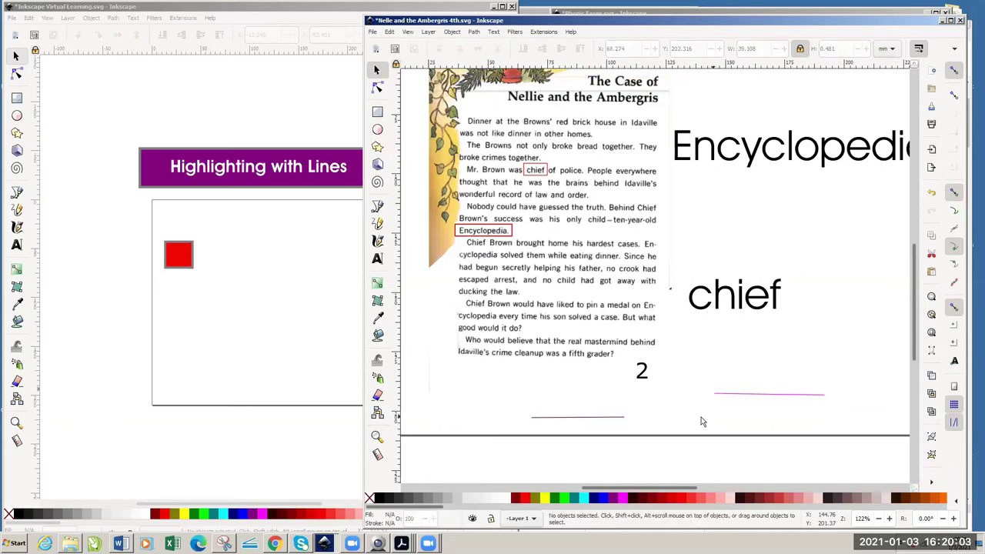
left_click(590, 420)
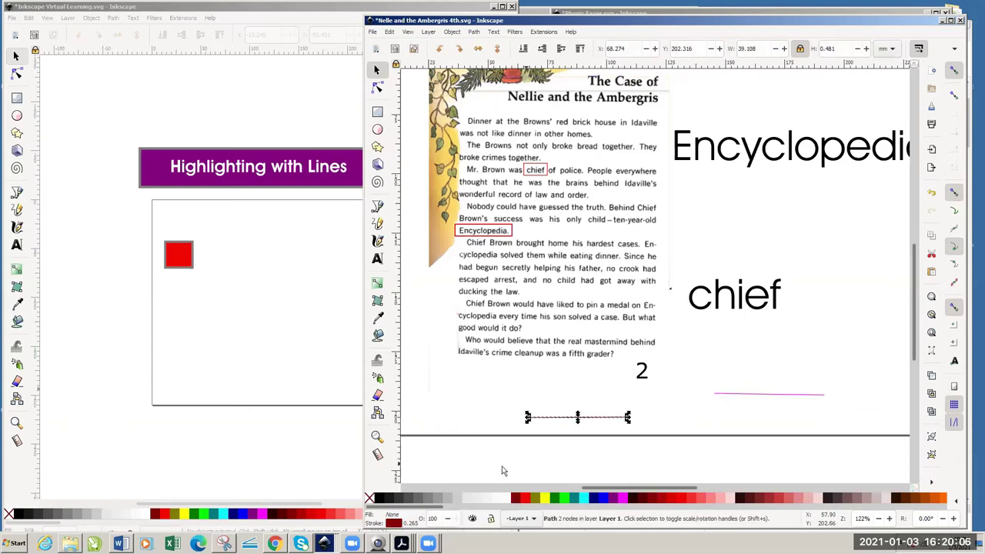
left_click(412, 525)
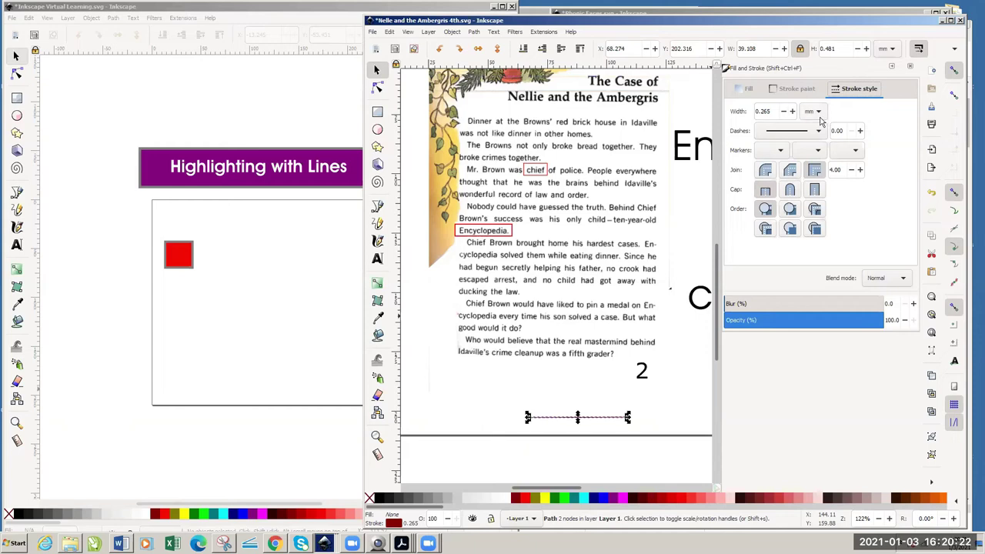
- Widen the dark red line's stroke from 0.365 to 0.665 mm and apply a dashed pattern
left_click(793, 112)
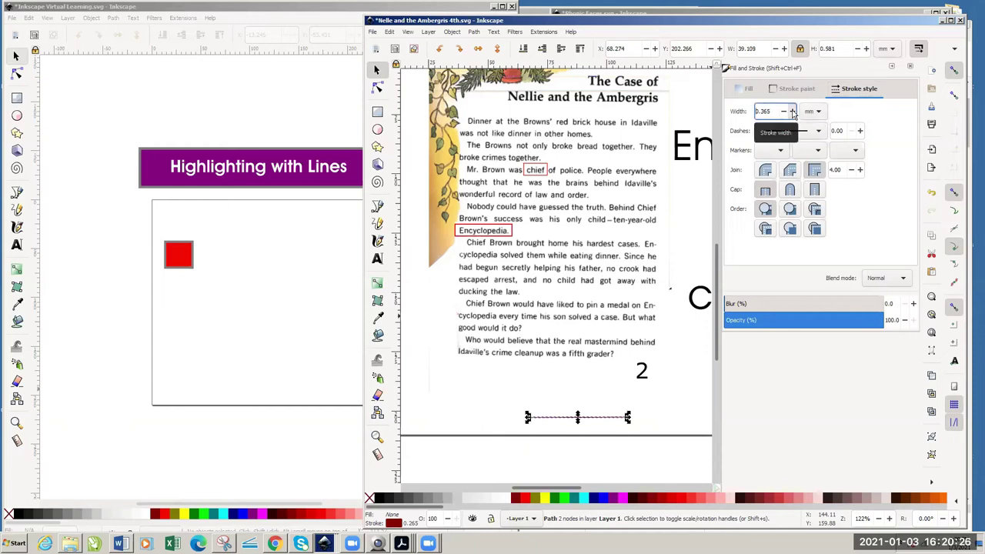
left_click(793, 111)
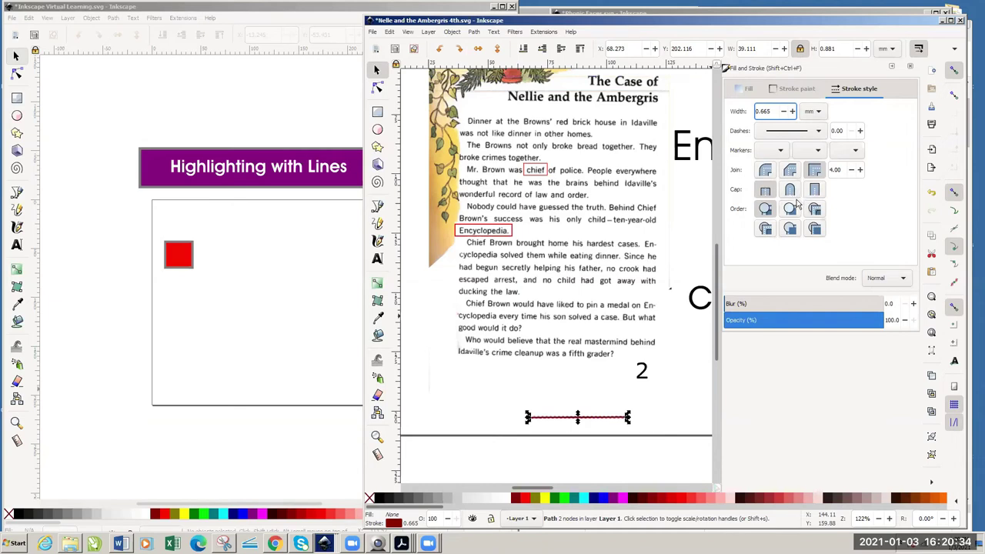
left_click(819, 132)
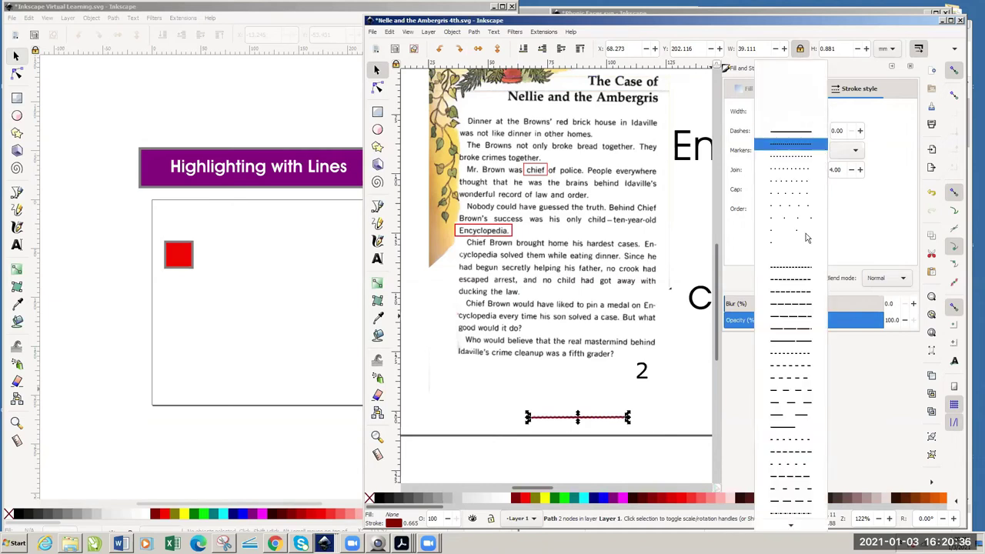
left_click(800, 306)
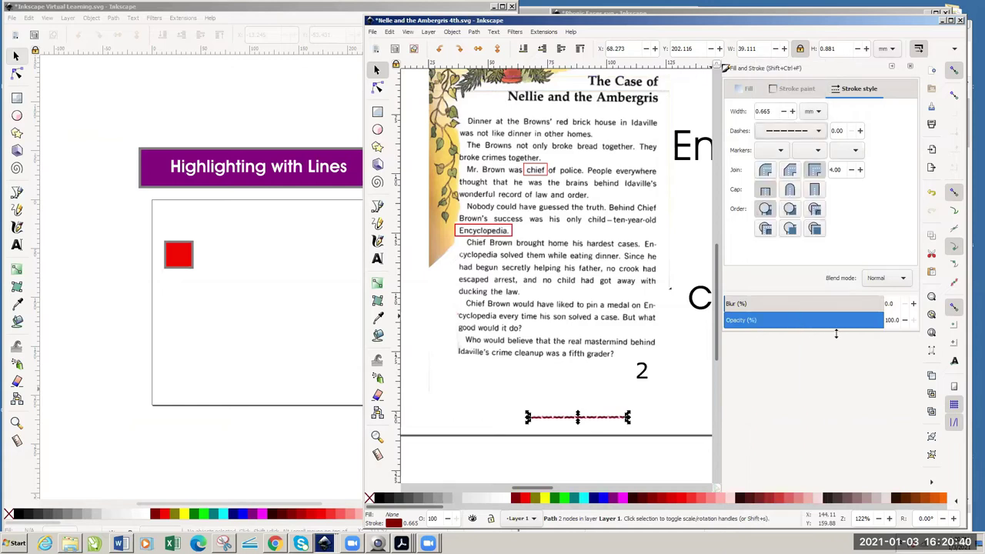
- Drag the dashed red line up and fine-tune it so it underlines 'brought home his hardest'
left_click(671, 401)
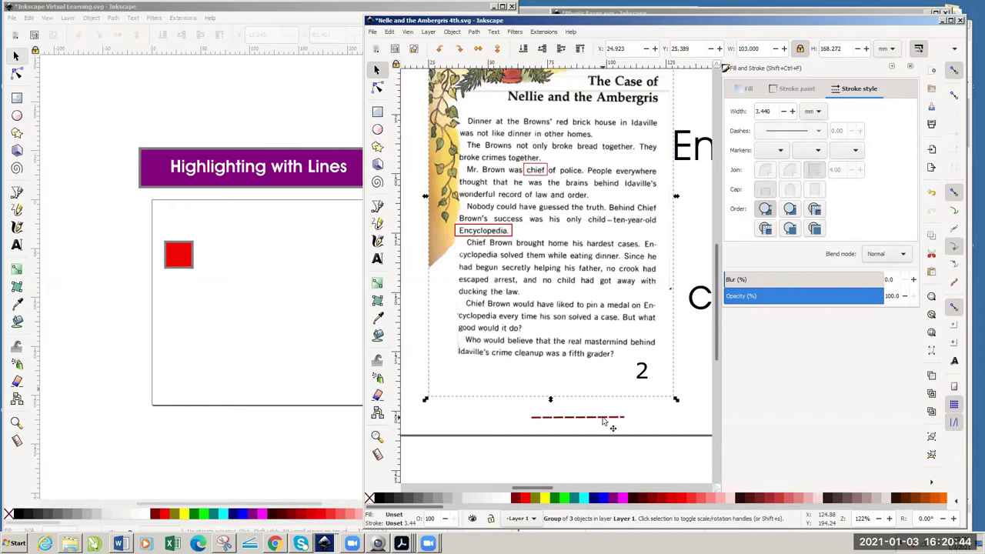
left_click(605, 418)
mouse_move(604, 419)
left_mouse_down()
mouse_move(560, 326)
mouse_move(567, 244)
mouse_move(576, 251)
left_mouse_up()
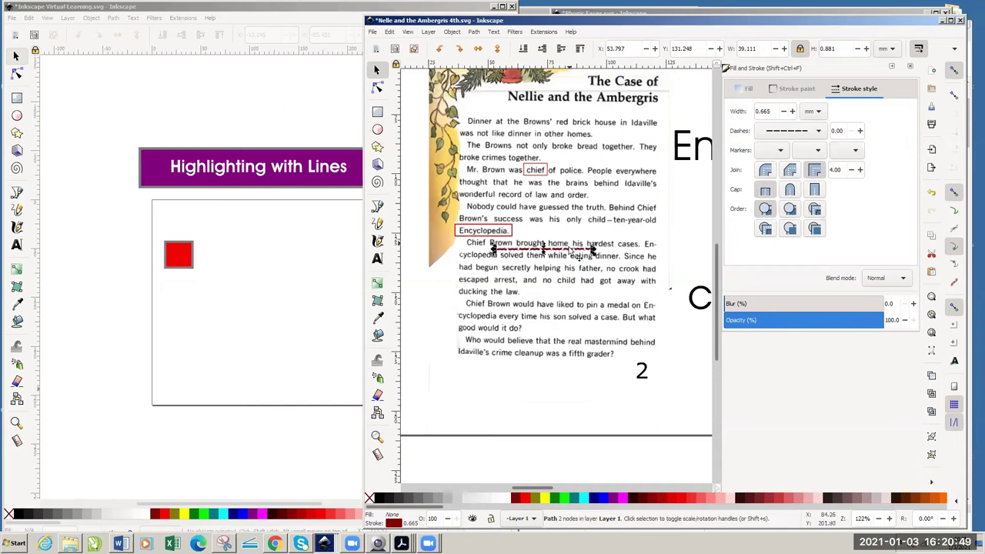
left_click(586, 401)
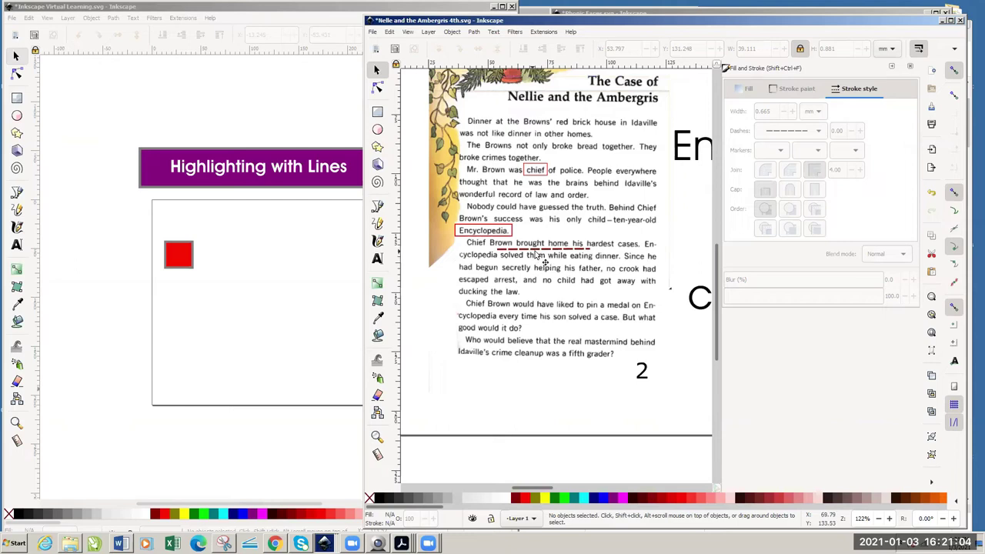
left_click(546, 250)
mouse_move(562, 261)
left_mouse_down()
mouse_move(568, 339)
mouse_move(569, 260)
left_mouse_up()
left_click(502, 197)
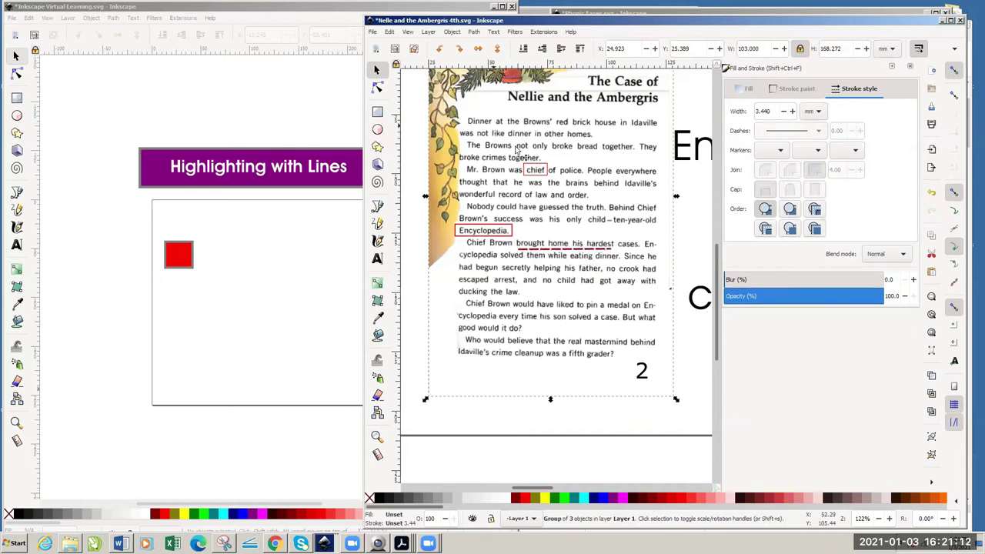
- Rotate the story page group by about -0.16° with its rotation handles, then deselect it
left_click_drag(715, 245, 717, 218)
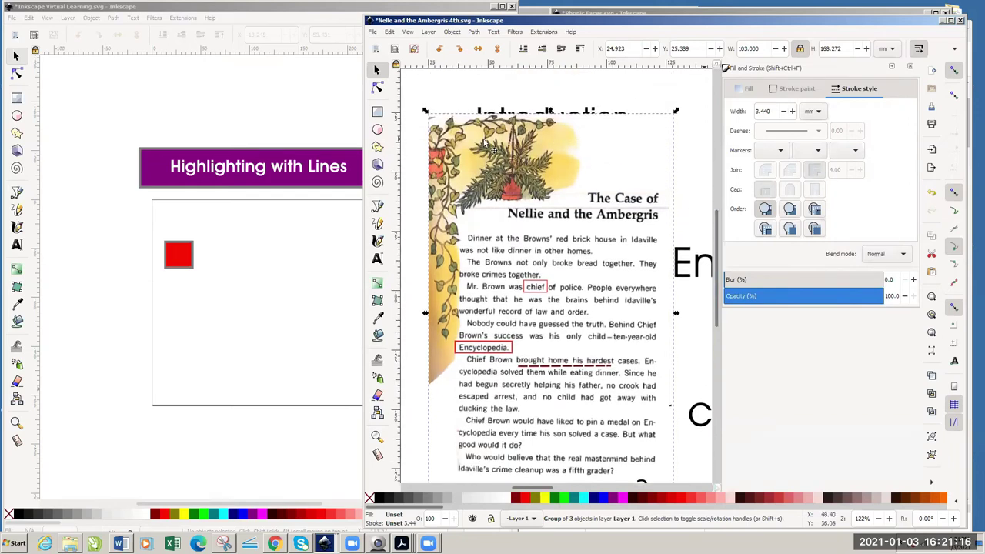
left_click(426, 112)
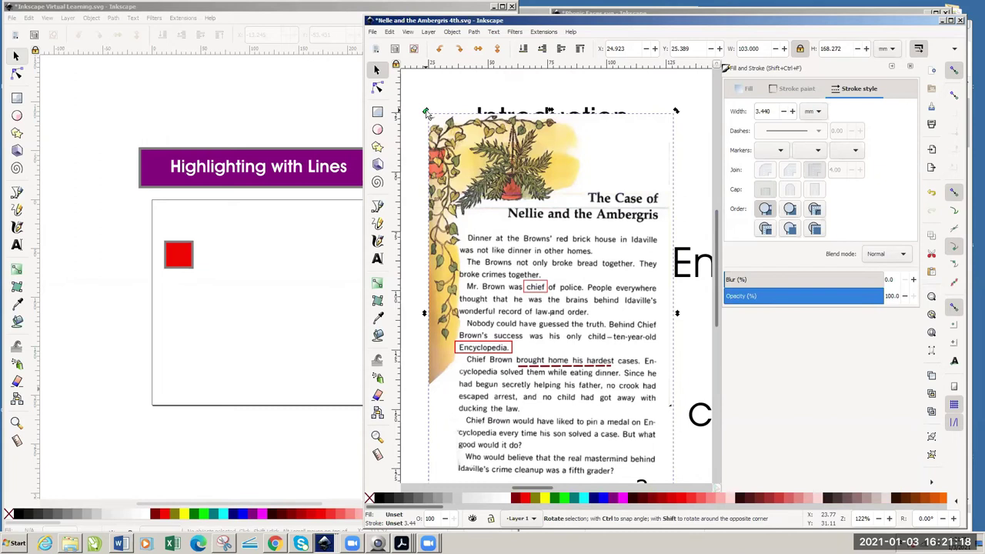
left_click_drag(425, 112, 428, 117)
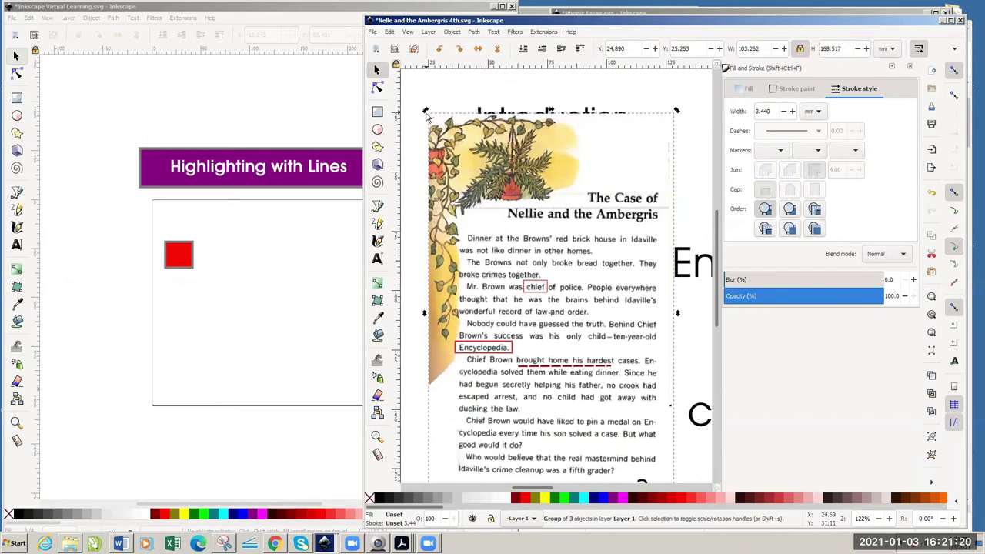
left_click(423, 354)
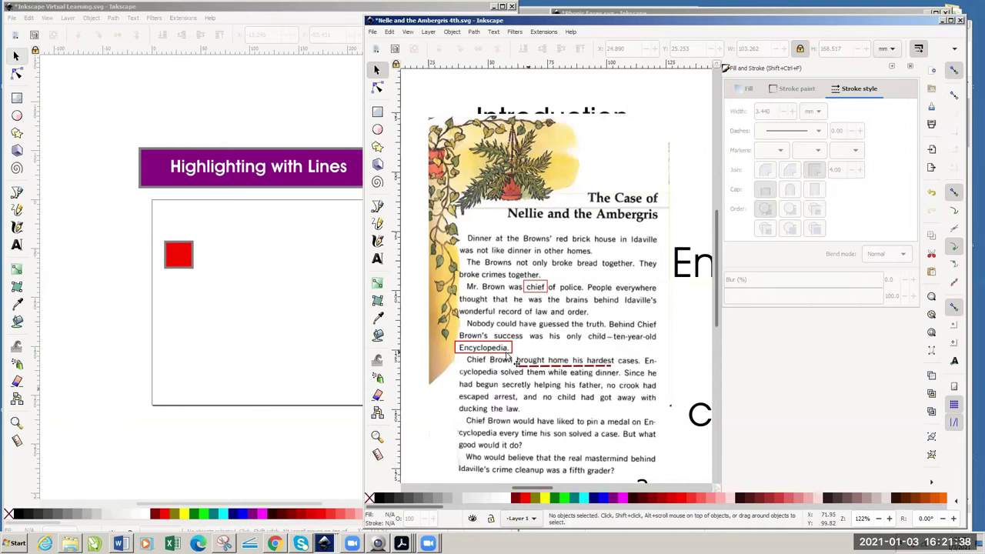
- Close the stroke style settings, move the Nellie and the Ambergris window up-left, and take the Text tool
left_click(911, 68)
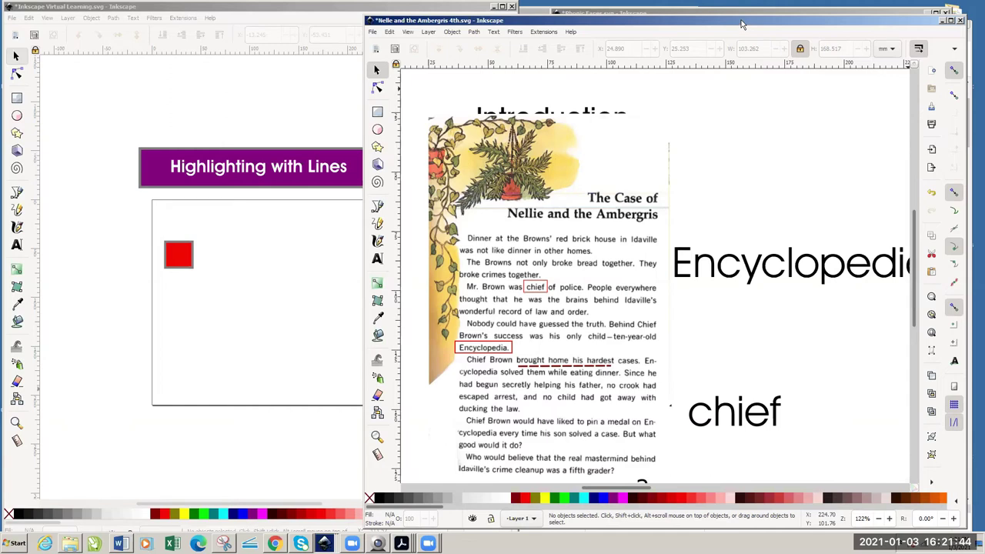
left_click_drag(741, 24, 680, 16)
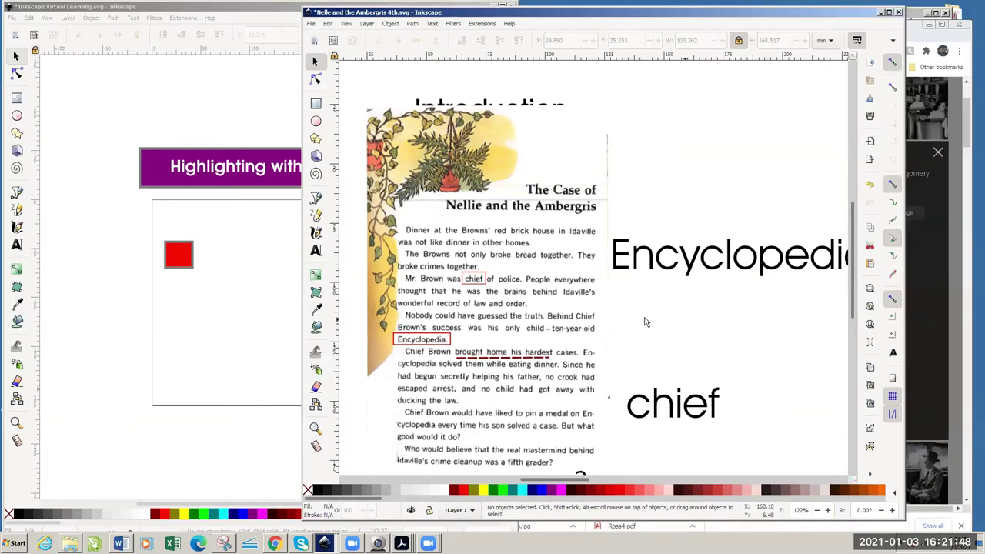
left_click_drag(586, 483, 607, 483)
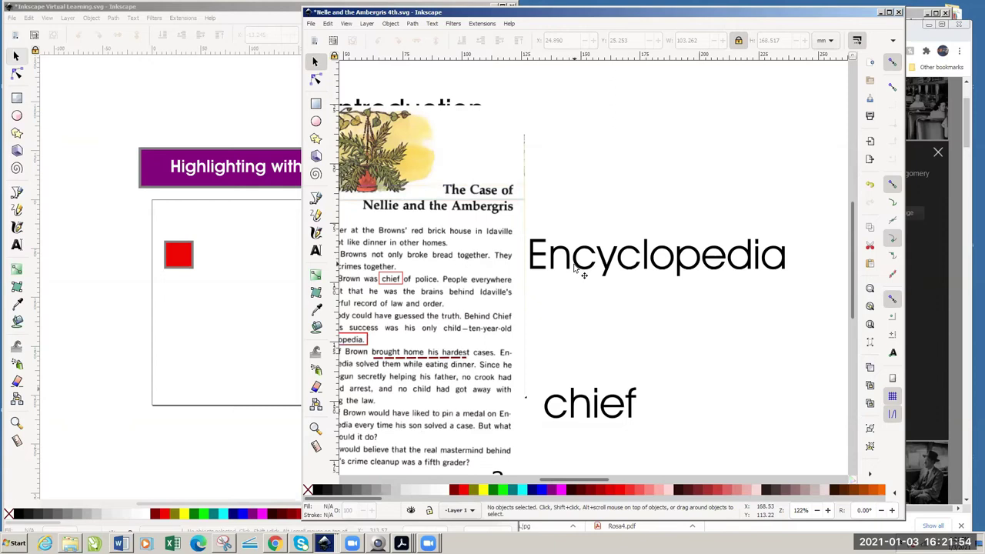
left_click(315, 251)
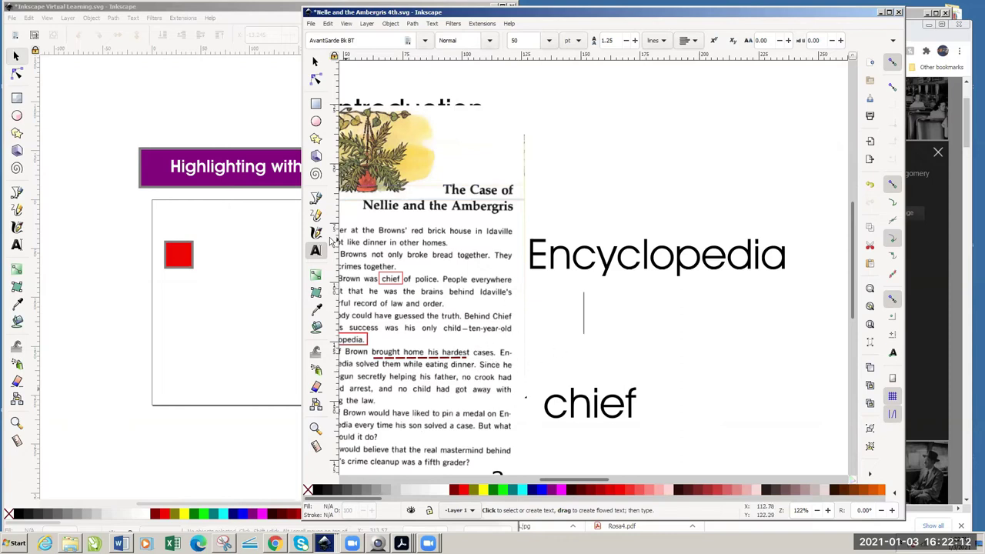
- Draw a short Pencil line under 'Encyclopedia', save, delete the stray stroke, and redraw the dash
left_click(315, 216)
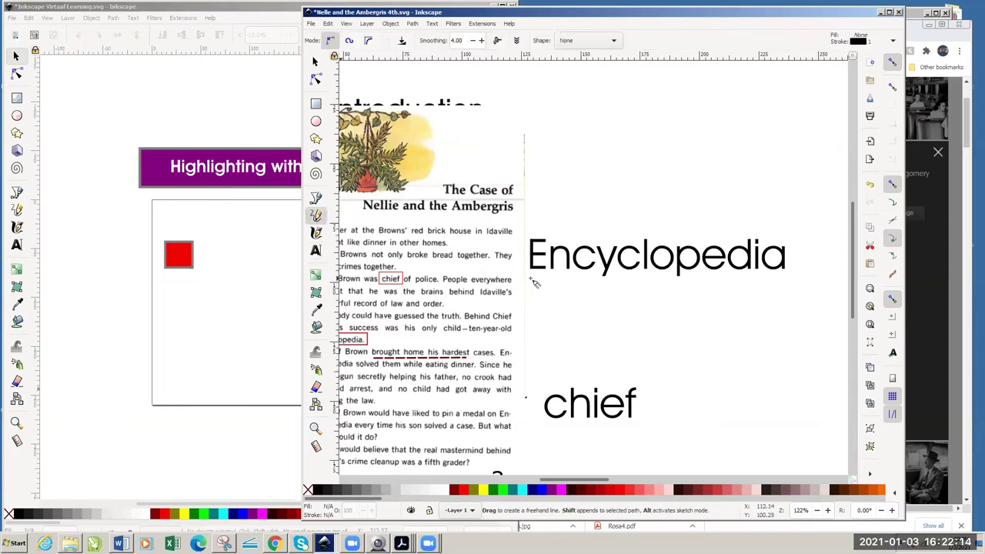
left_click_drag(533, 280, 623, 290)
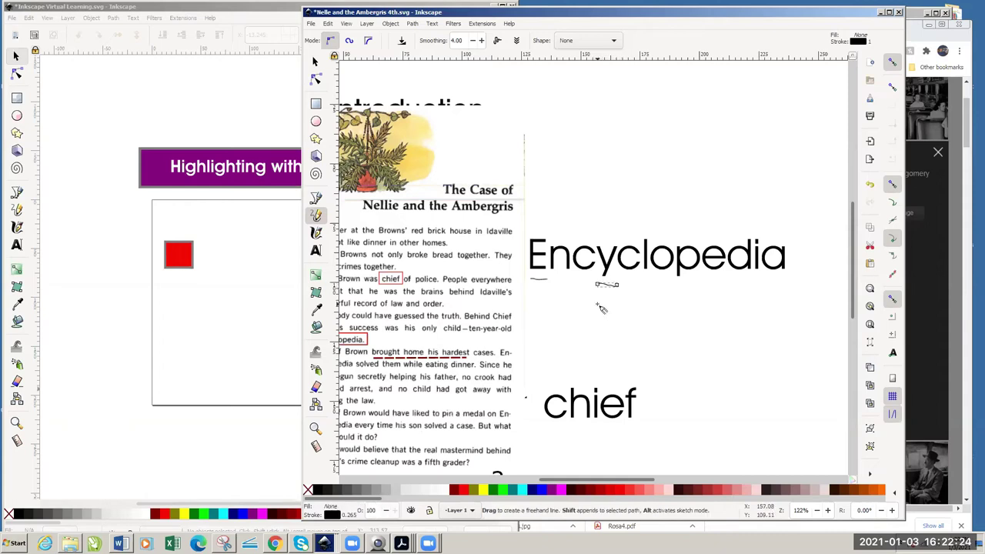
key("ctrl+s")
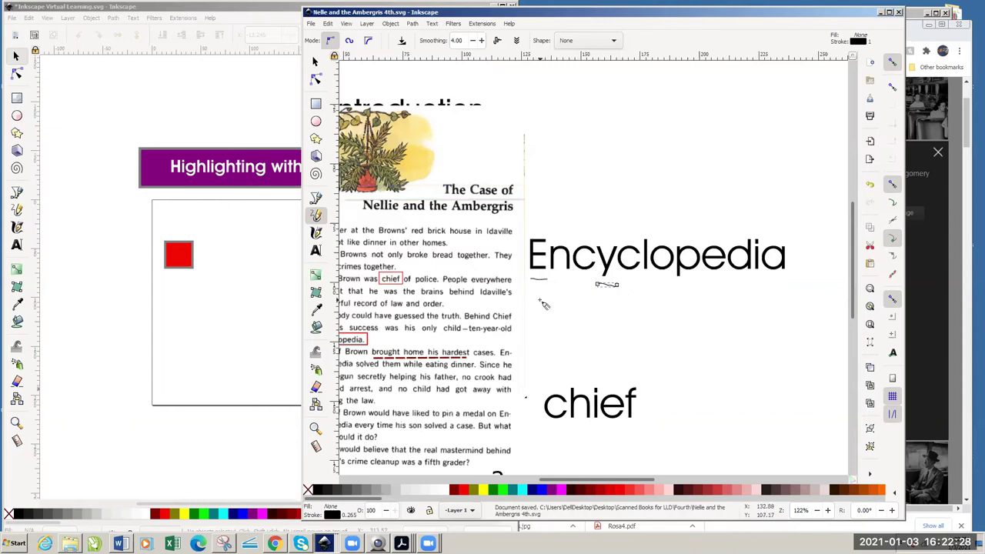
key("Delete")
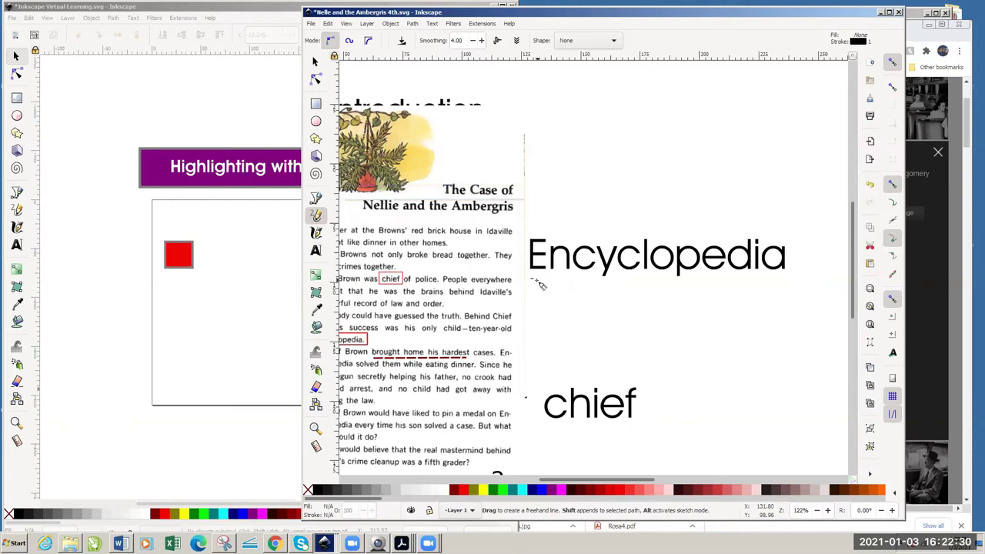
left_click_drag(530, 280, 602, 285)
- Undo an accidental stretch, nudge the 'cy' dash right, and pencil dashes under the remaining syllables
left_click(316, 63)
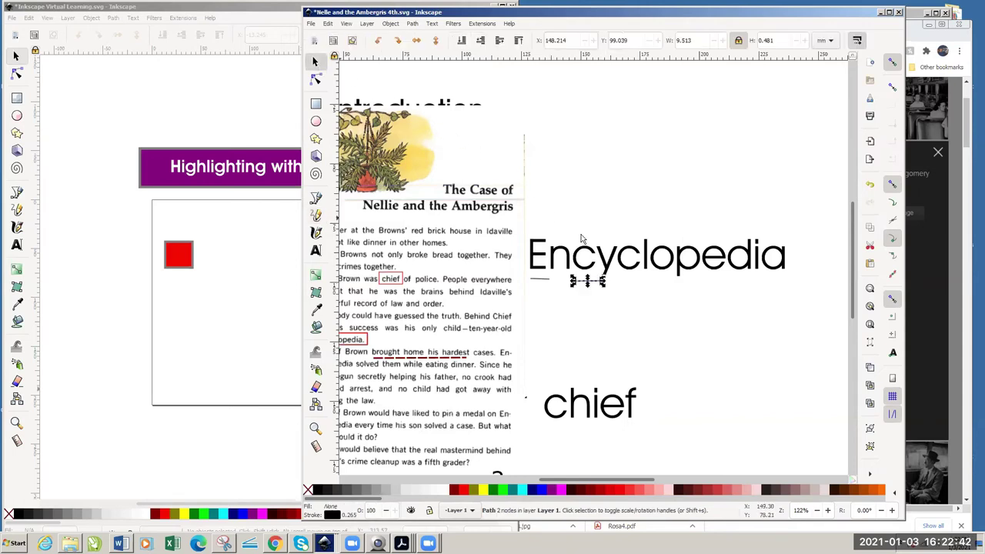
left_click_drag(588, 283, 590, 288)
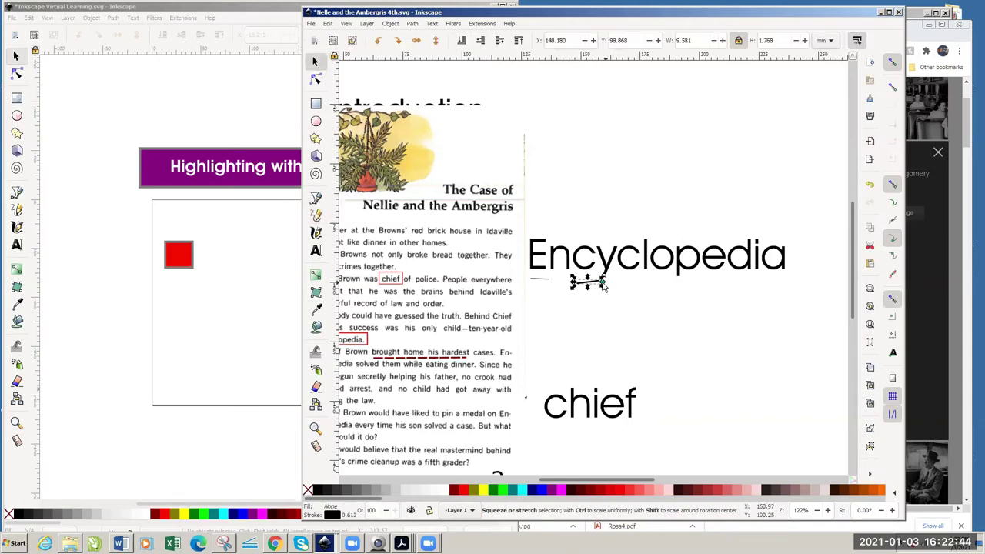
key("ctrl+z")
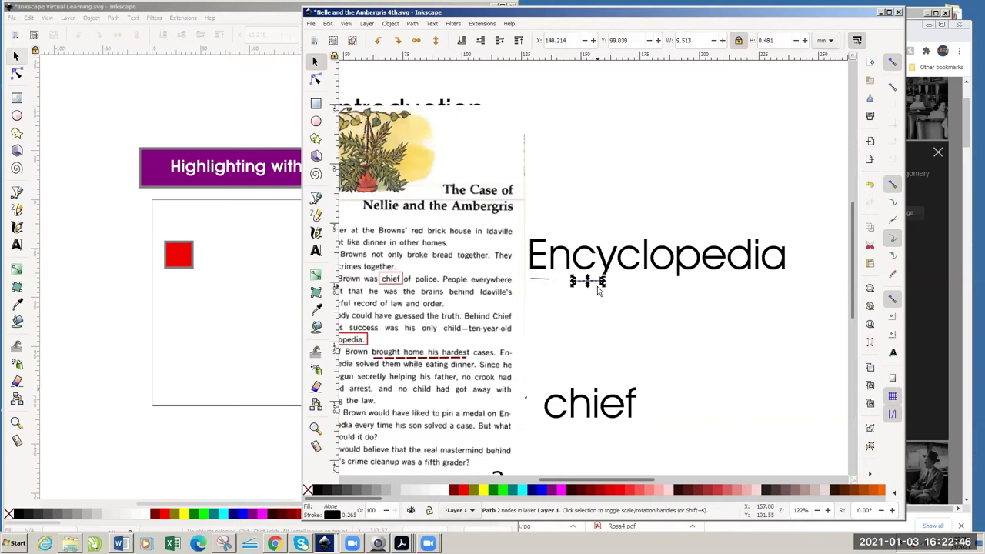
left_click_drag(605, 288, 625, 288)
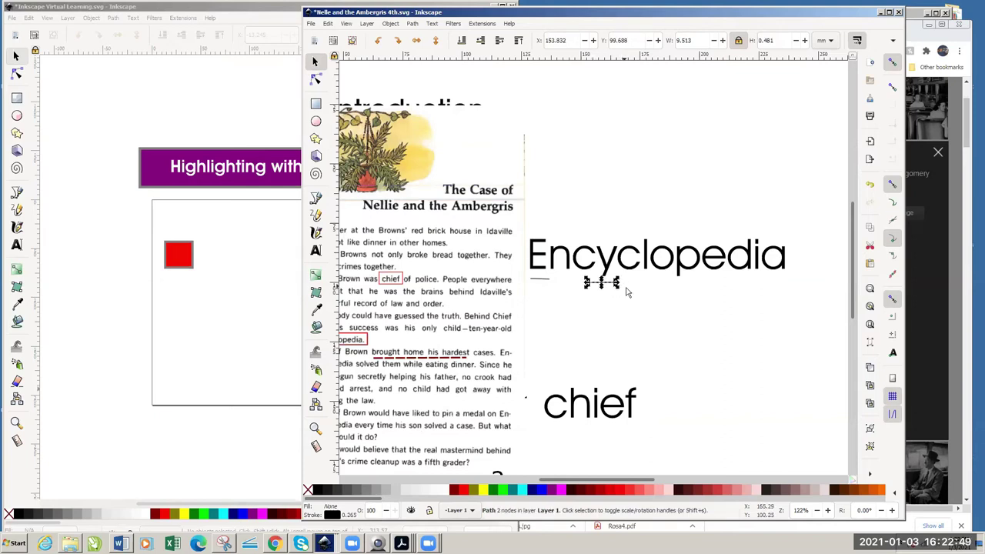
left_click(315, 215)
left_click_drag(657, 285, 798, 284)
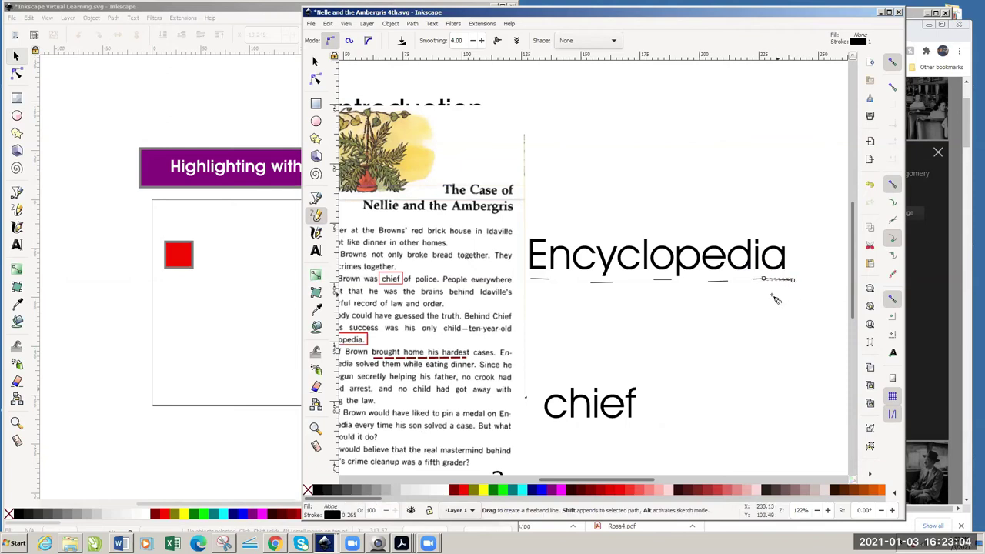
- Undo the overshooting stroke, redraw a short final dash under the word's end, and deselect
key("ctrl+z")
left_click_drag(780, 284, 795, 283)
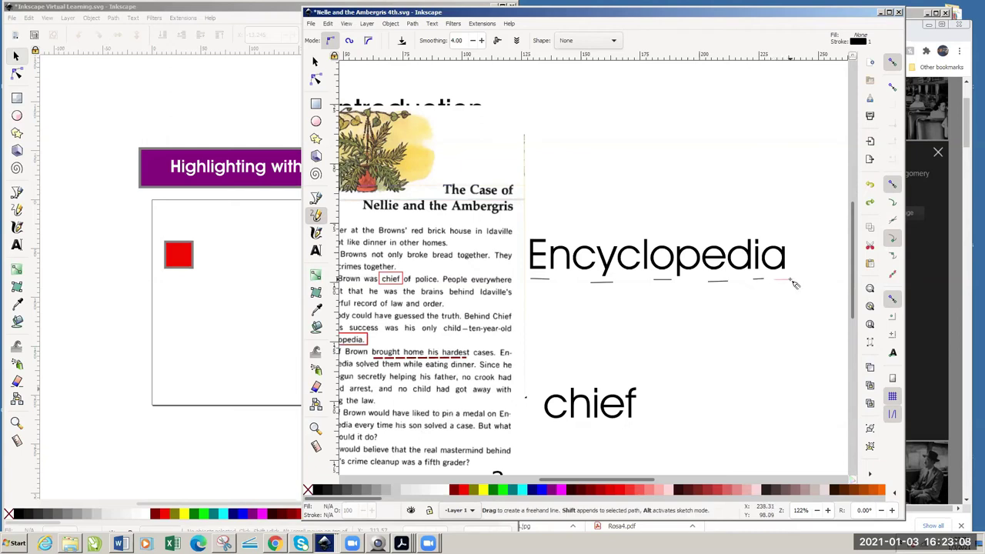
left_click(314, 61)
left_click(688, 385)
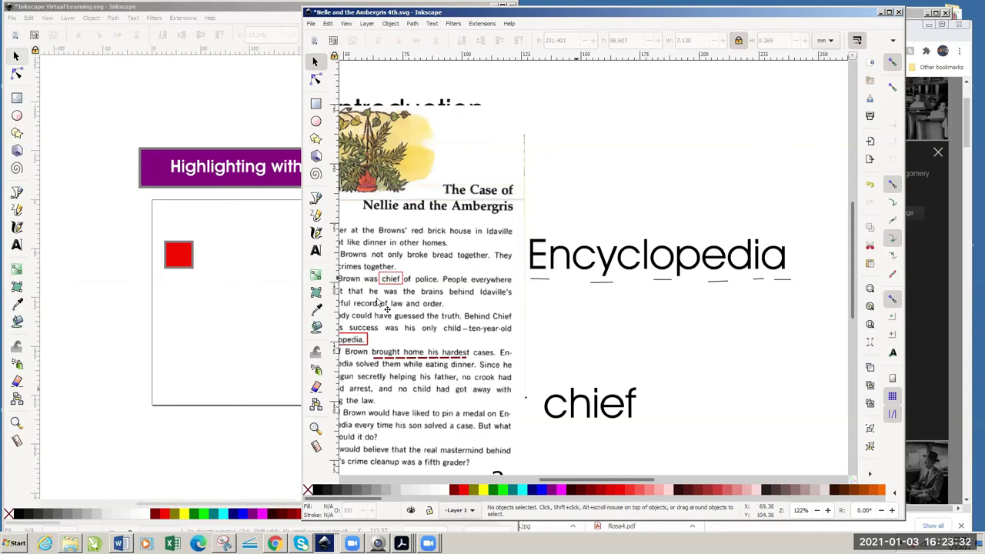
- Insert spaces at each syllable break so the word reads 'En cy clo pe di a', then shift the window left
left_click(315, 251)
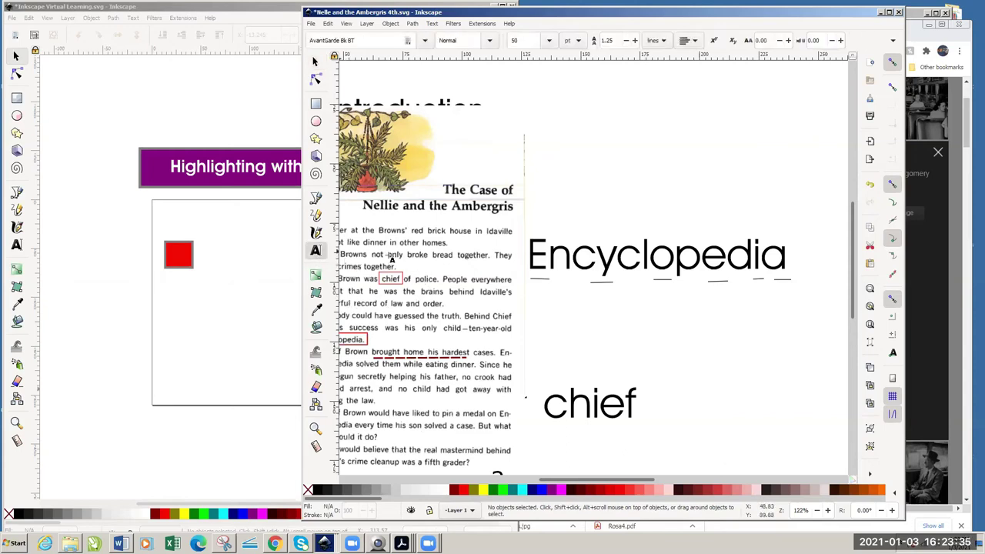
left_click(572, 255)
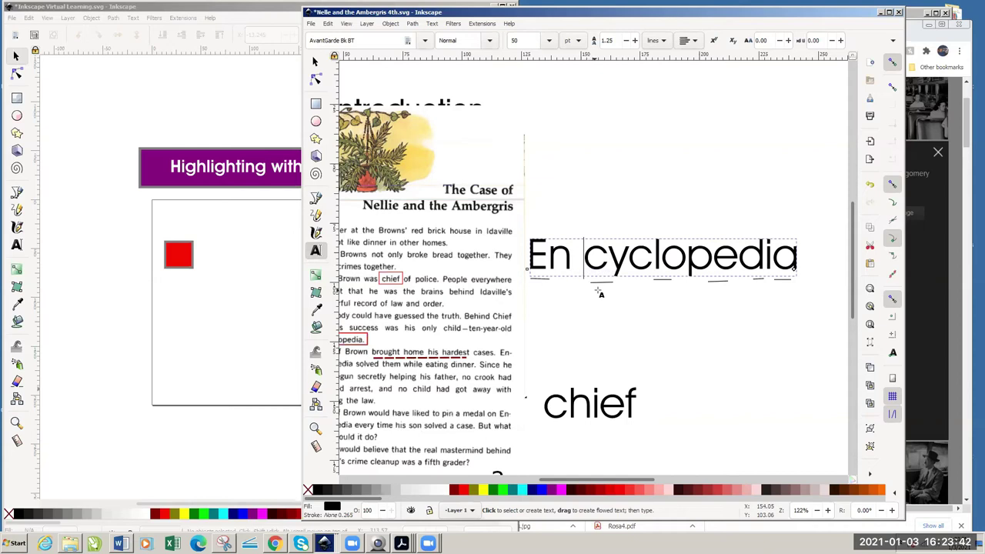
left_click(625, 262)
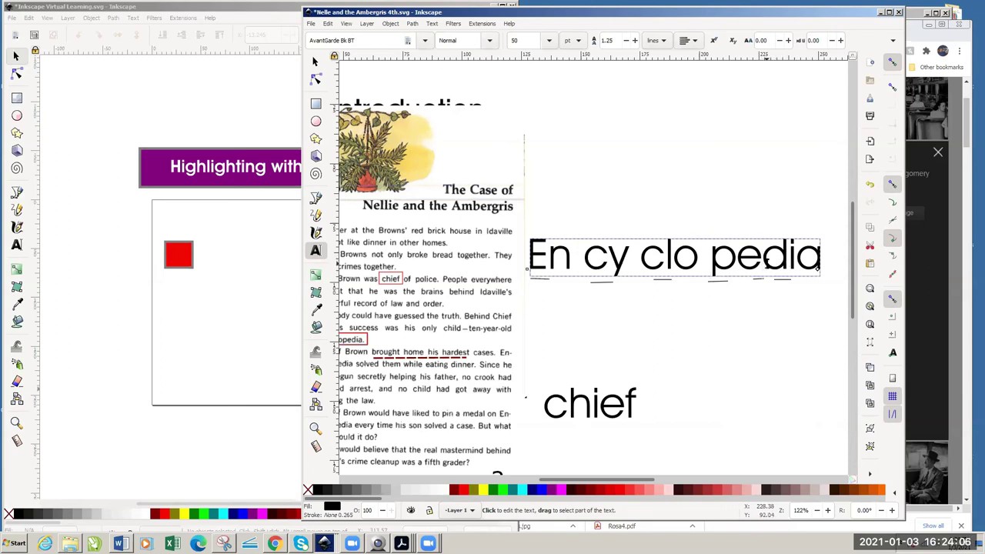
left_click(765, 265)
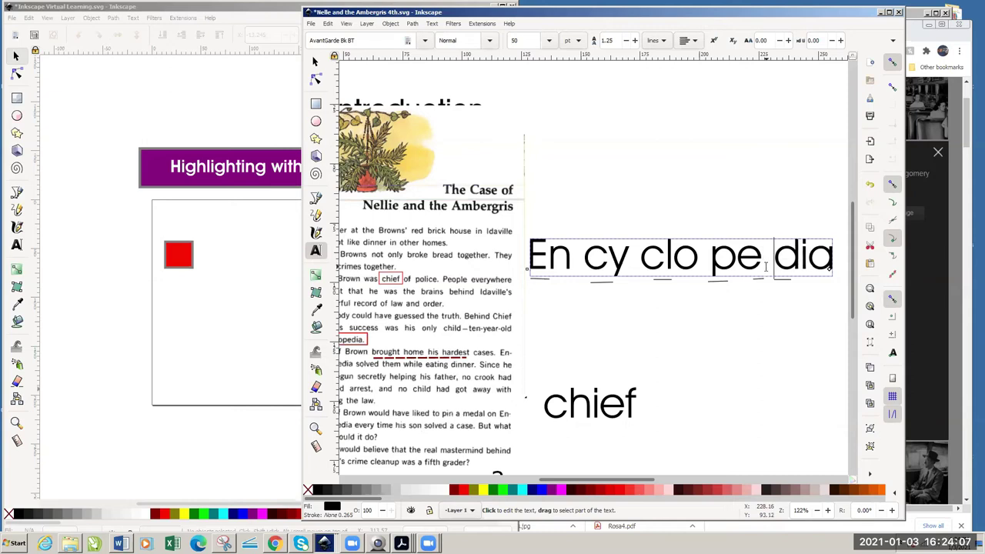
left_click(808, 262)
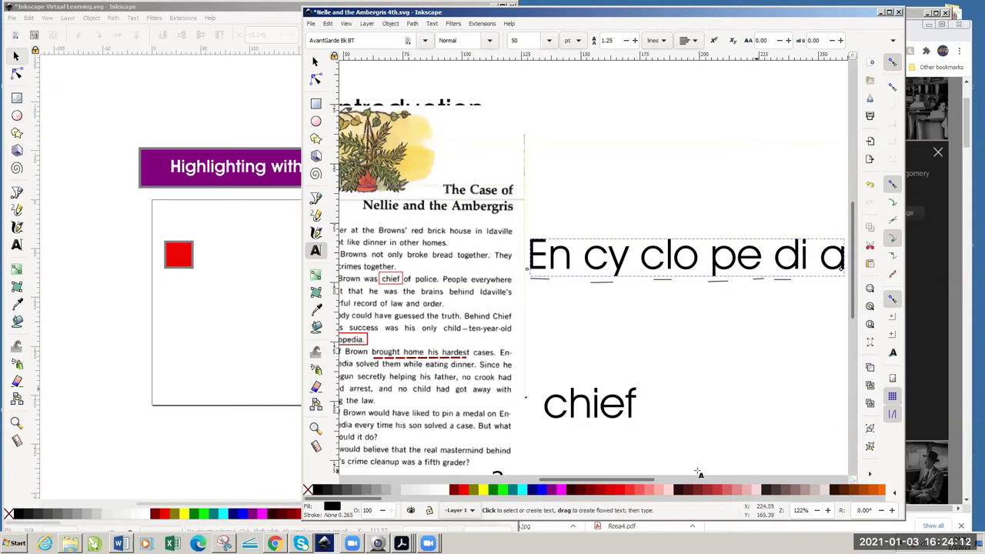
scroll(648, 484, "right", 1)
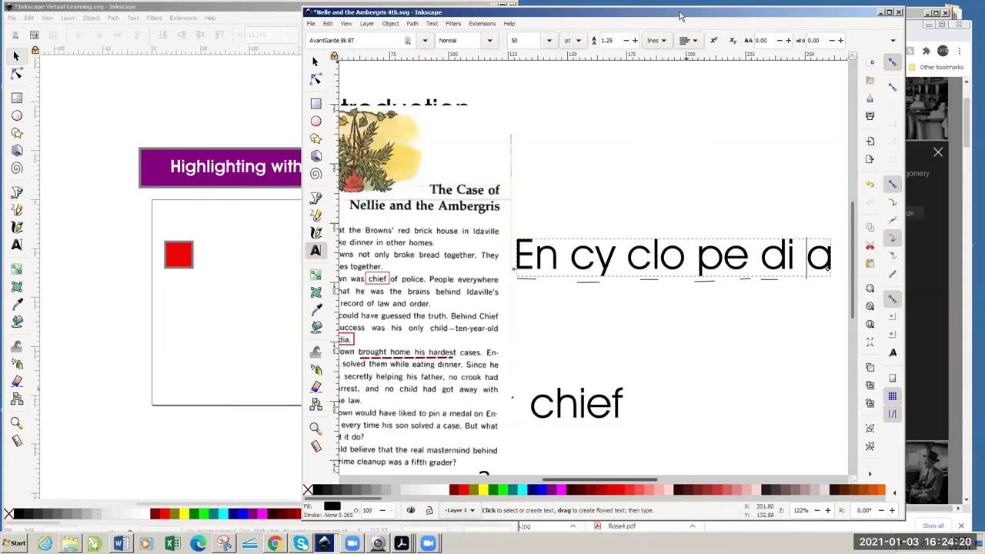
left_click_drag(679, 15, 559, 17)
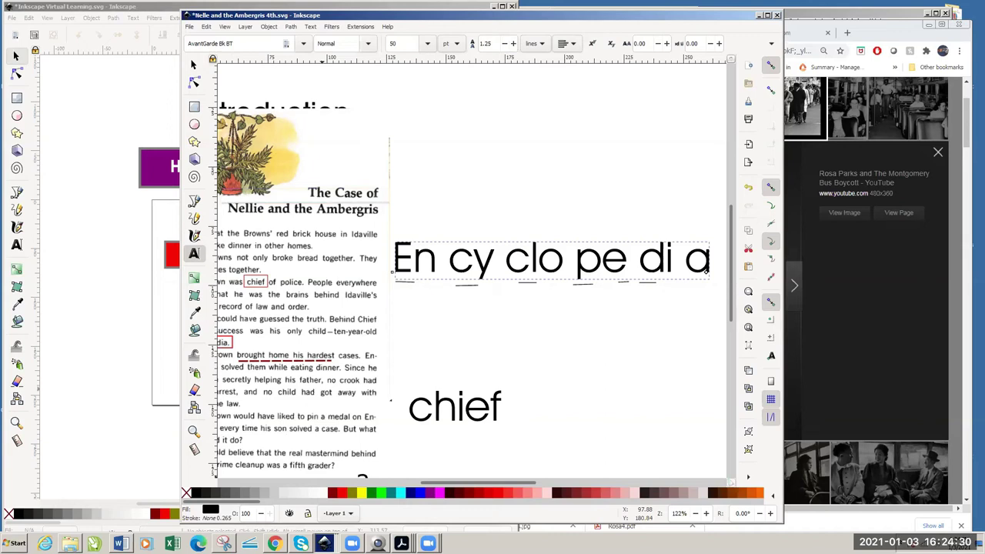
- Place the Phonics Rules window beside the Nellie drawing, then bring Phonic Faces.svg to the front
left_click(324, 543)
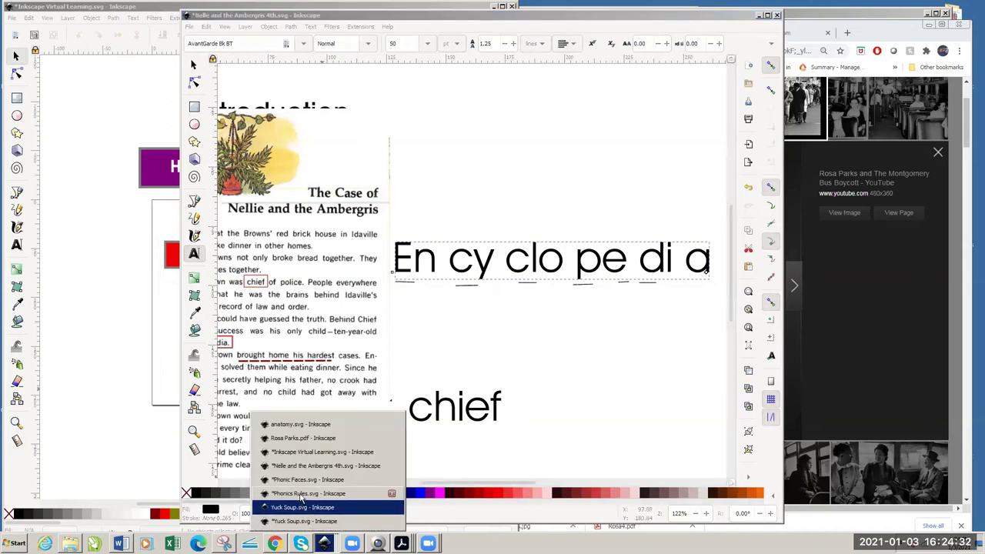
left_click(296, 493)
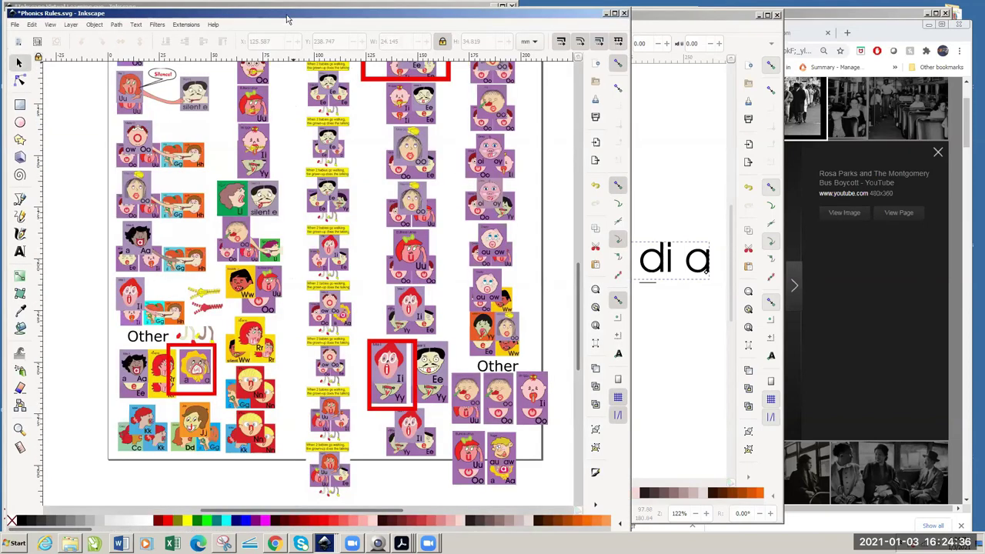
left_click_drag(287, 19, 773, 33)
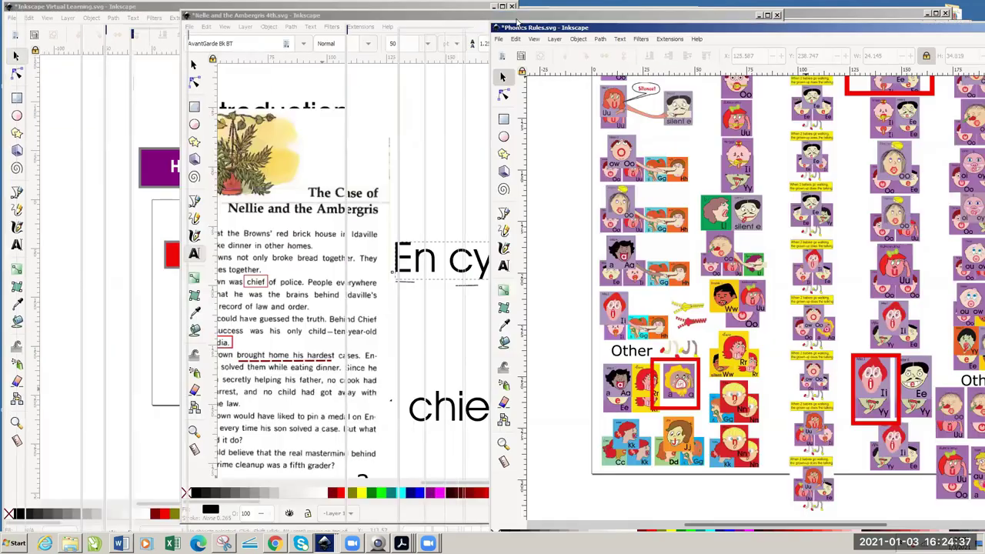
left_click(435, 19)
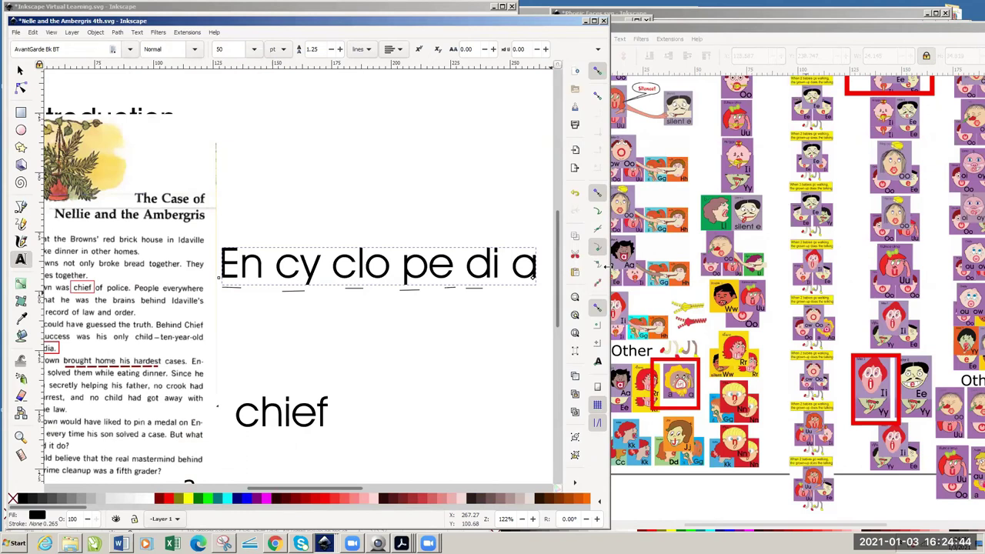
left_click_drag(293, 494, 307, 492)
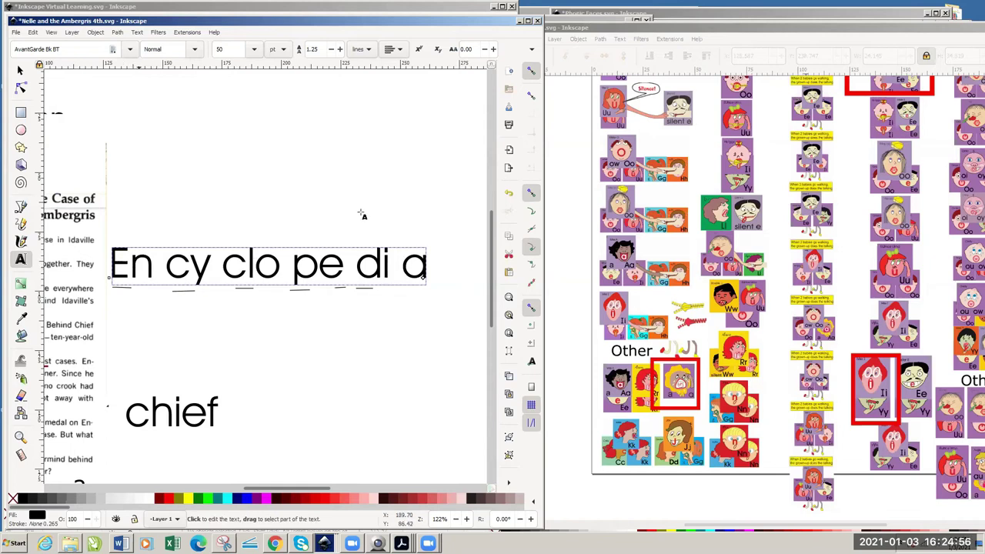
left_click(666, 32)
left_click_drag(670, 149, 691, 163)
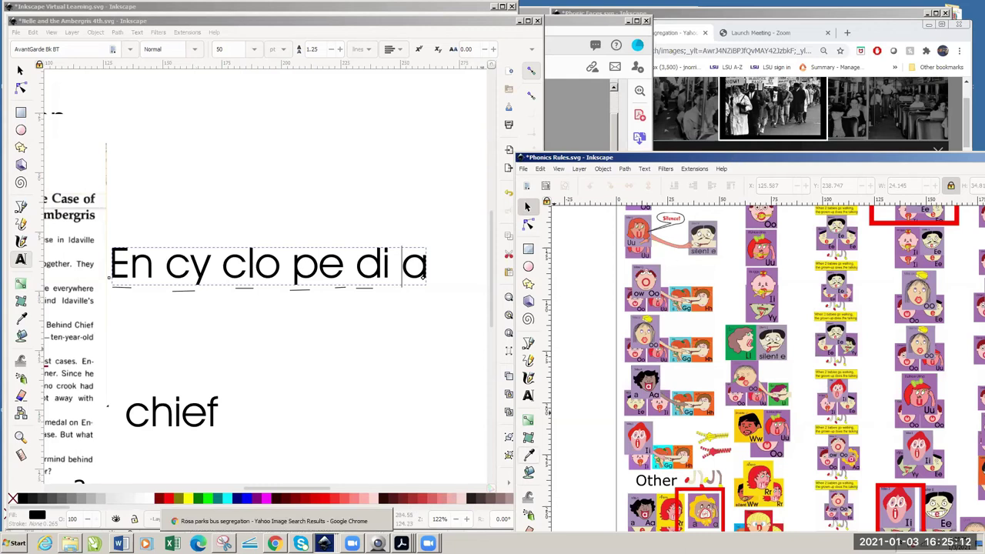
left_click(324, 543)
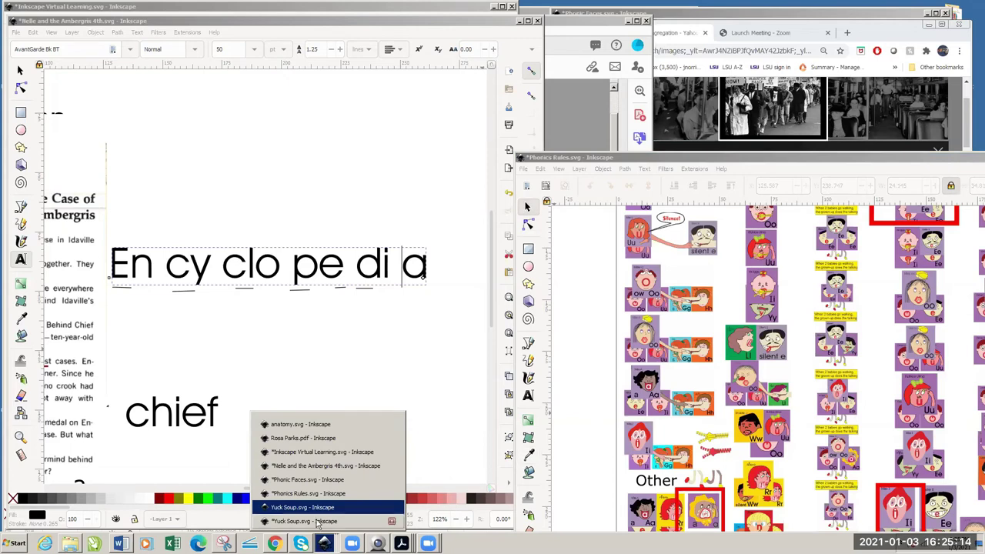
left_click(301, 479)
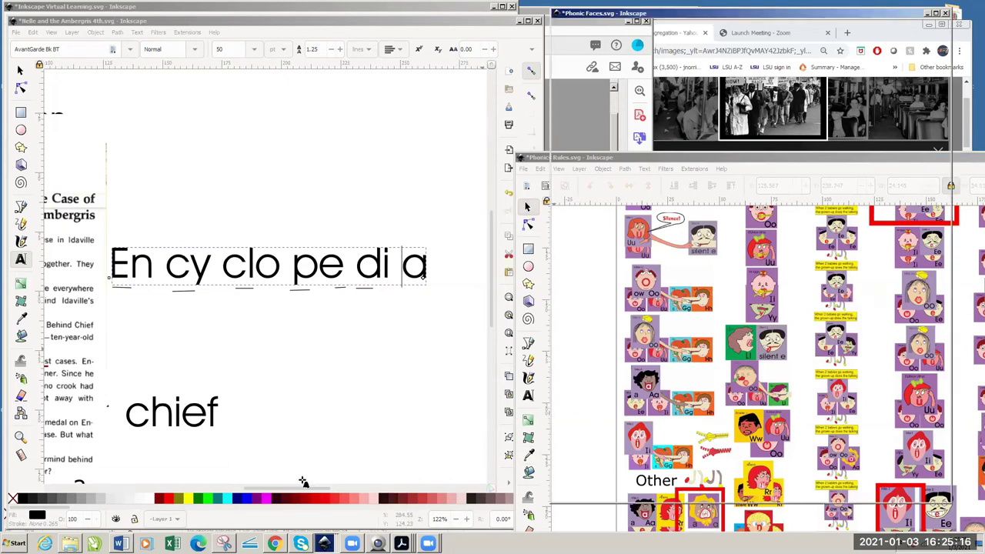
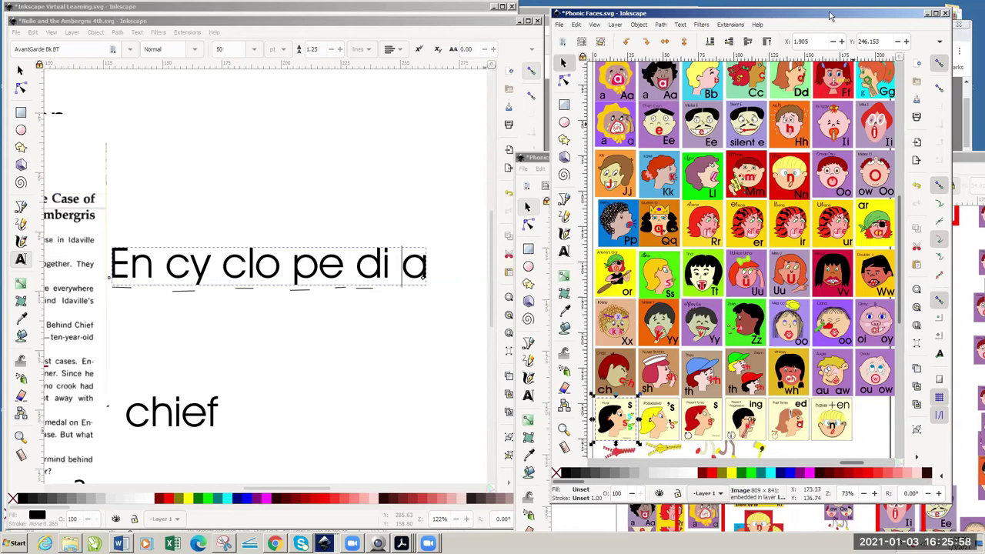
- Copy the red-framed Ii Yy card in Phonics Rules.svg, then go back to Nelle and the Ambergris
left_click_drag(800, 34, 799, 38)
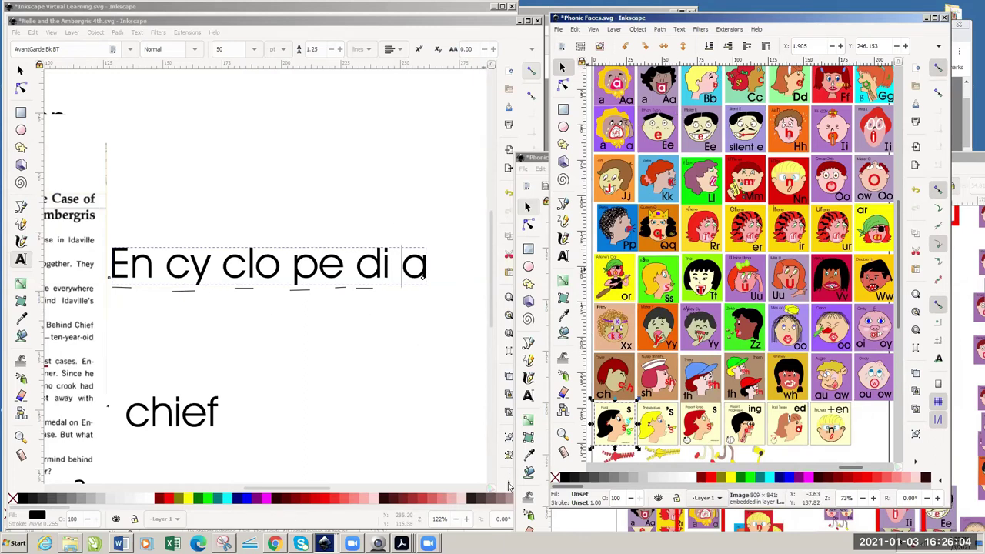
left_click(573, 527)
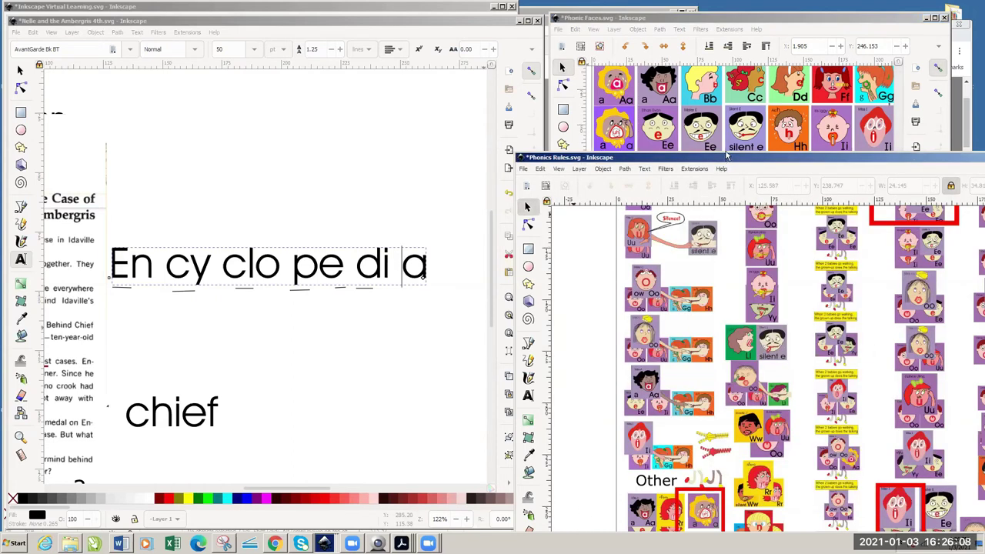
left_click_drag(650, 18, 650, 18)
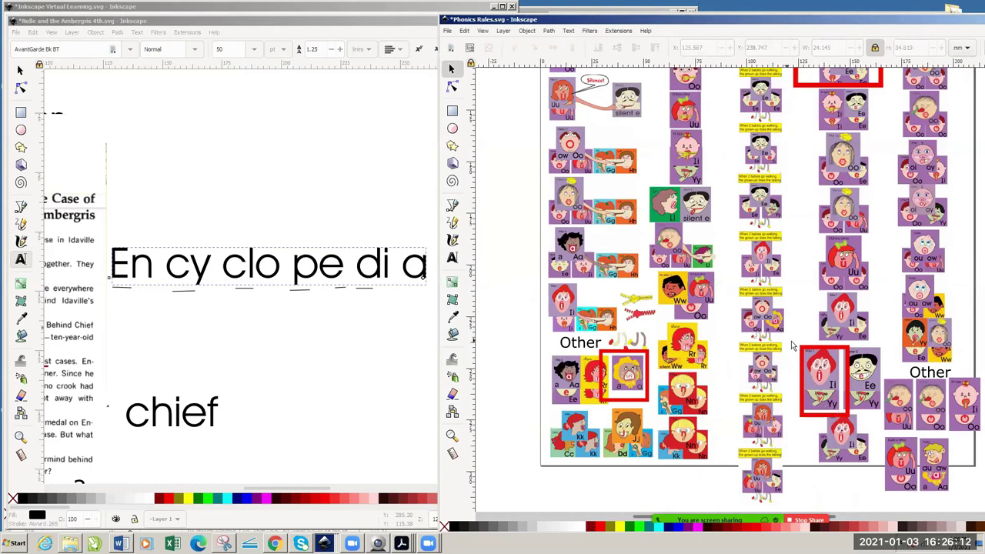
left_click_drag(793, 341, 851, 422)
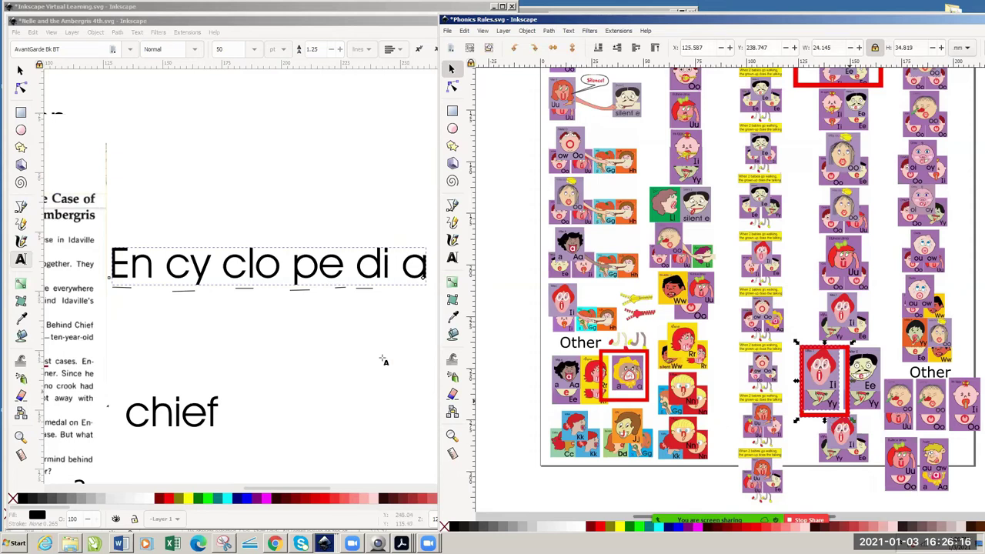
left_click(216, 216)
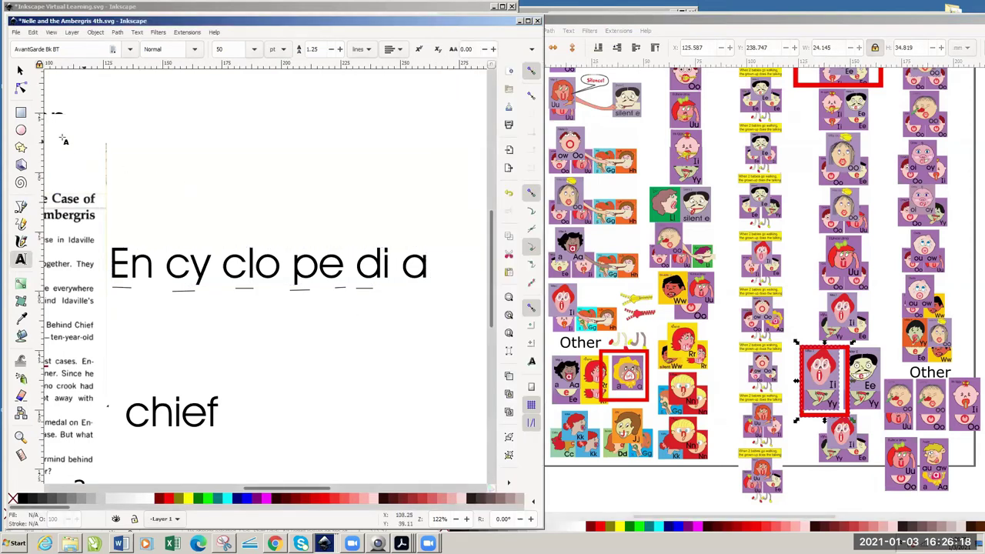
- Paste the Ii Yy card above 'cy' in En cy clo pe di a and pull its red frame aside
left_click(20, 70)
key("ctrl+v")
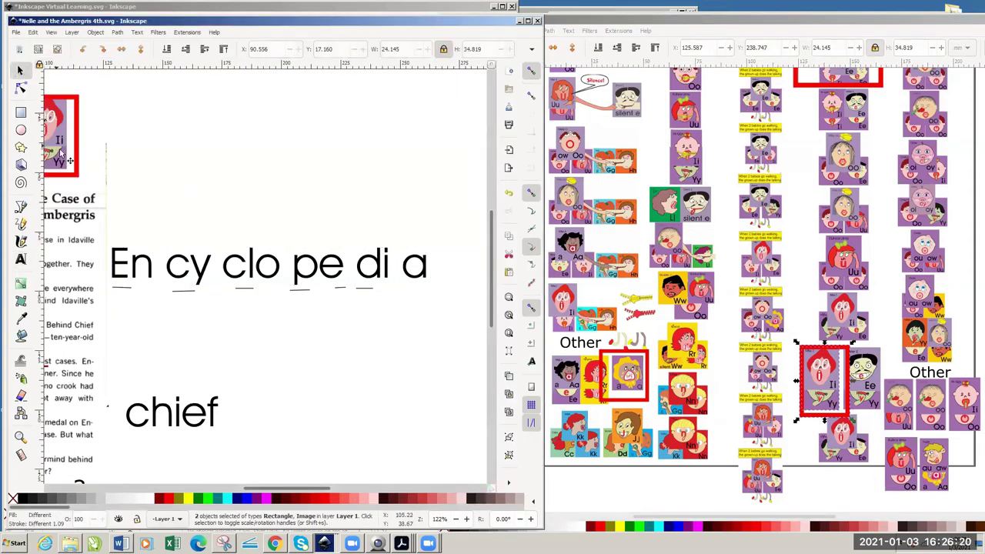
left_click_drag(64, 147, 213, 208)
left_click(239, 219)
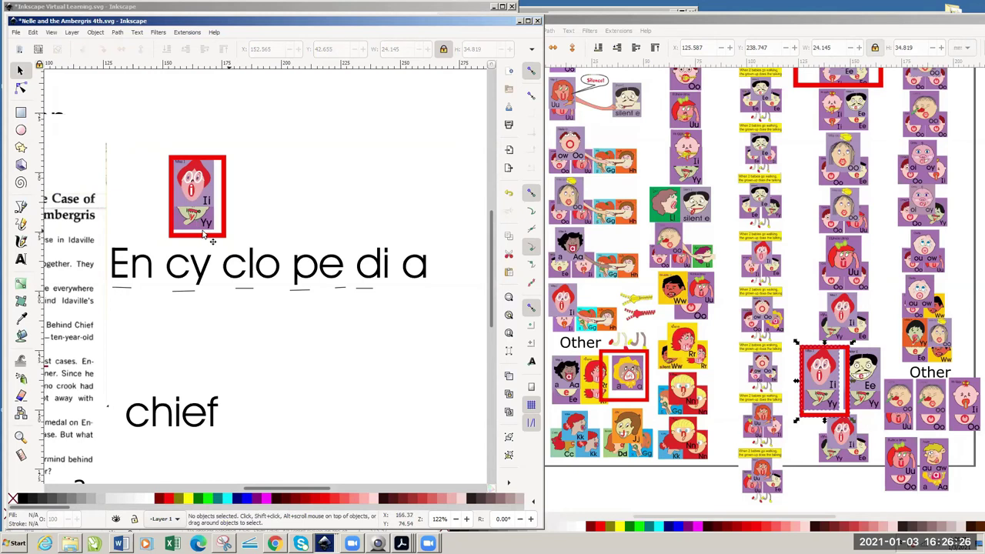
left_click_drag(205, 239, 286, 185)
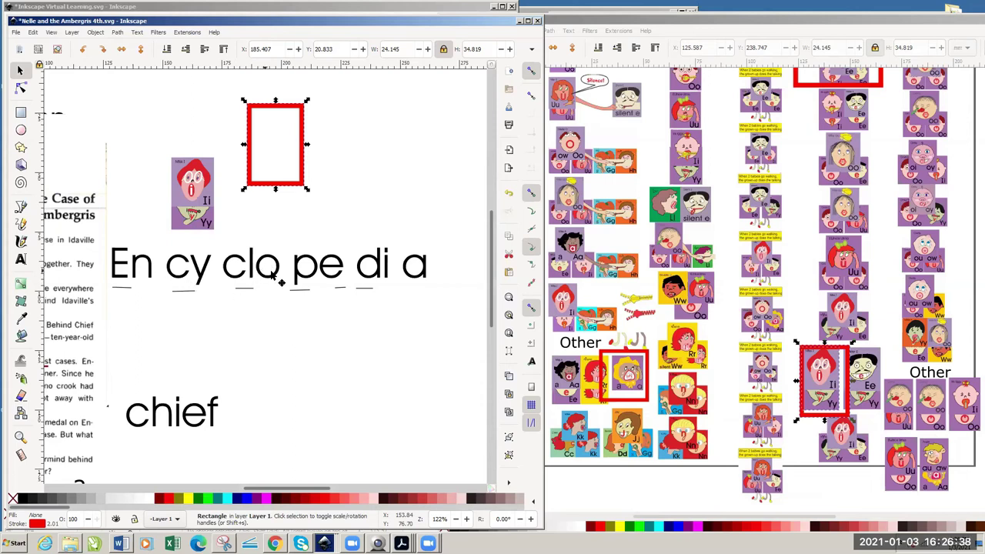
left_click(677, 26)
left_click_drag(677, 25, 727, 233)
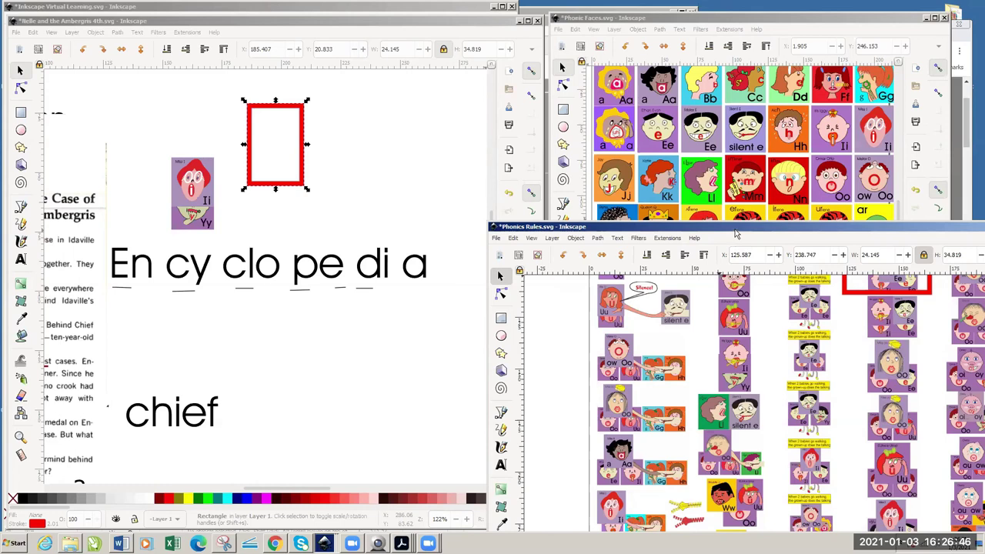
- Select the Oo and ow Oo face images in Phonic Faces
left_click_drag(692, 226, 735, 277)
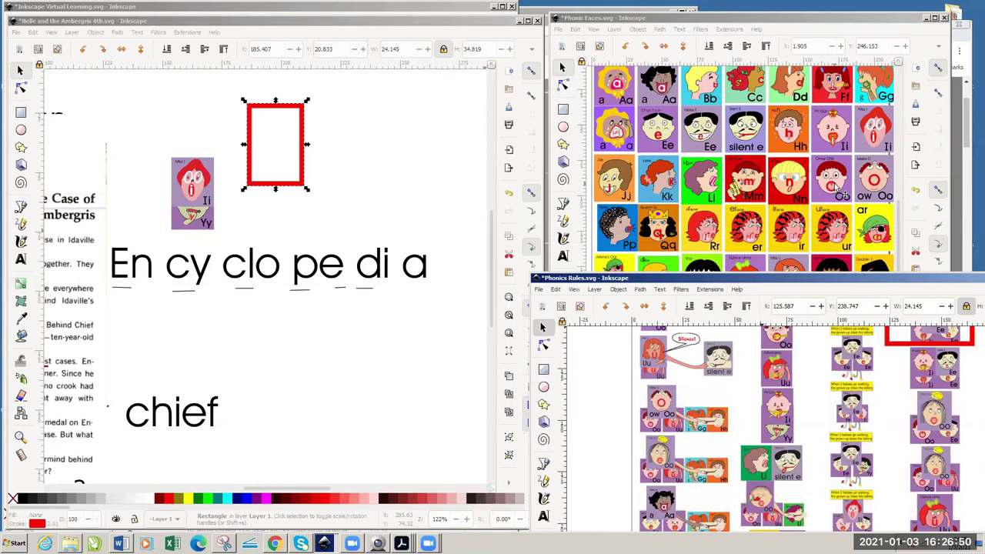
left_click(562, 81)
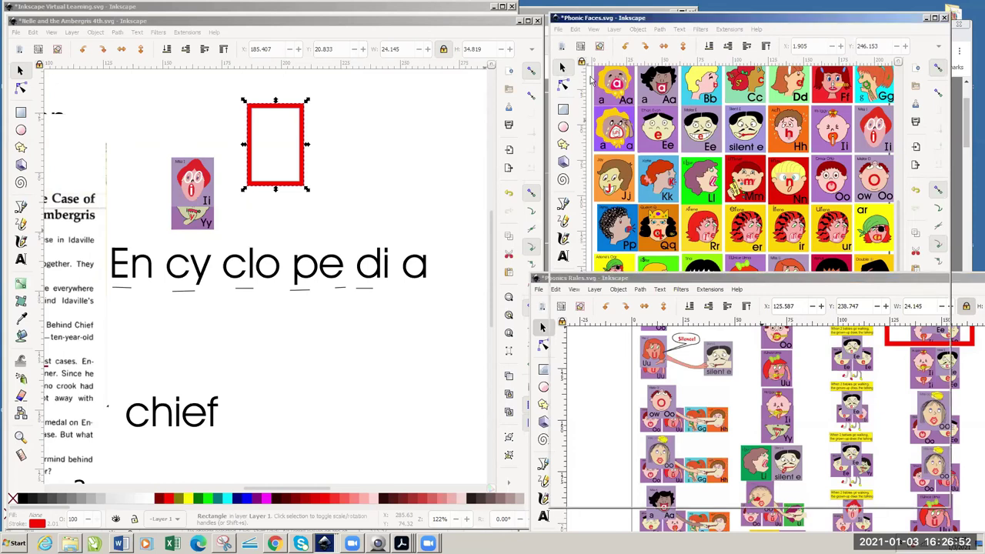
left_click(835, 192)
left_click(861, 183, "shift")
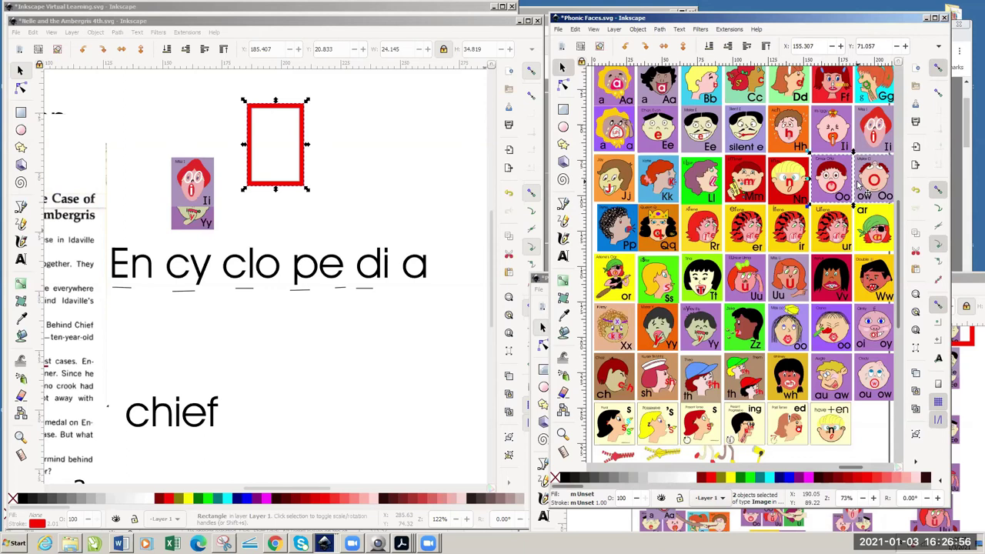
- Paste the O faces into the storybook and set the ow Oo face above 'clo' beside Ii Yy
left_click(430, 194)
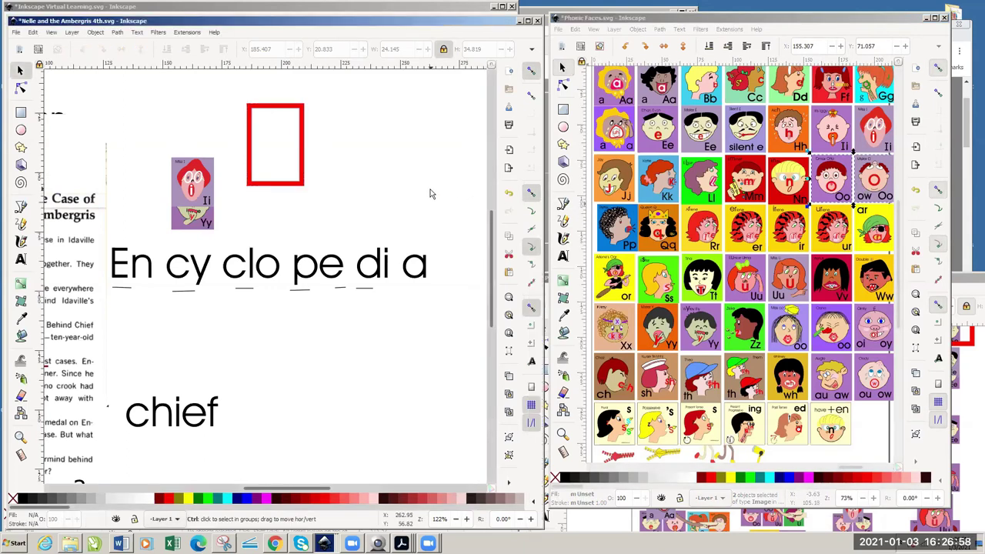
key("ctrl+v")
left_click_drag(306, 140, 270, 90)
left_click(353, 185)
scroll(370, 200, "right", 4)
left_click_drag(339, 214, 201, 218)
left_click(308, 207)
left_click_drag(366, 210, 485, 220)
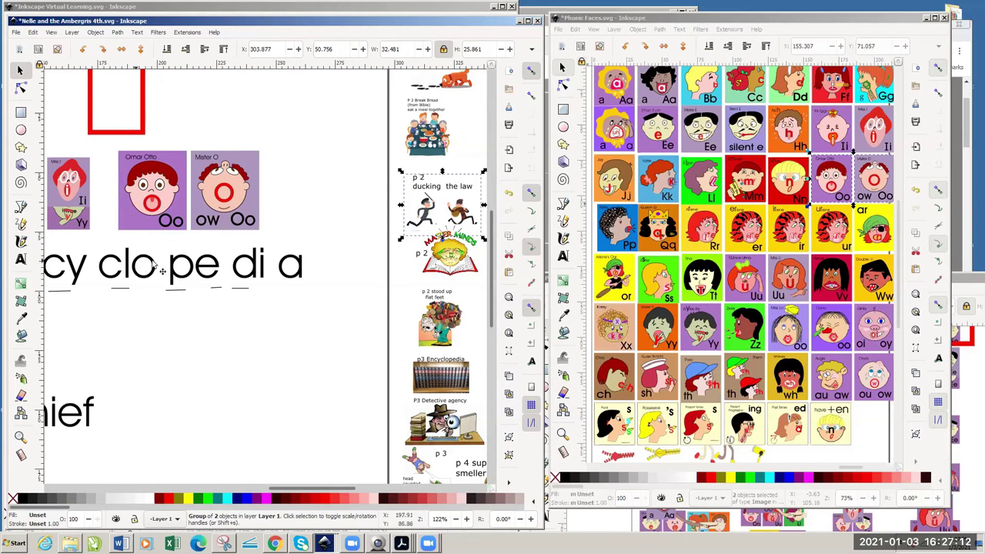
left_click_drag(230, 217, 164, 220)
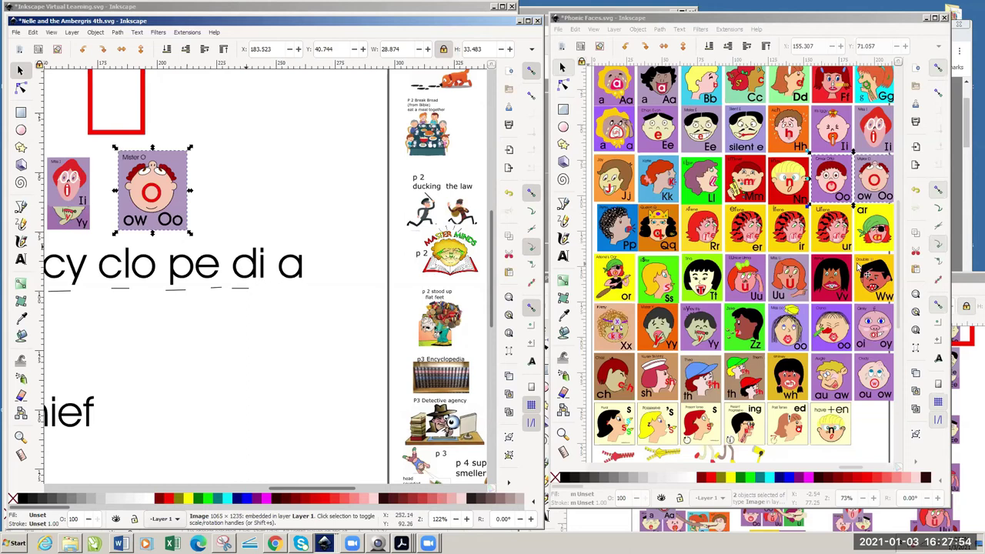
- Paste the small red-boxed a face from Phonics Rules onto the storybook page
left_click(601, 521)
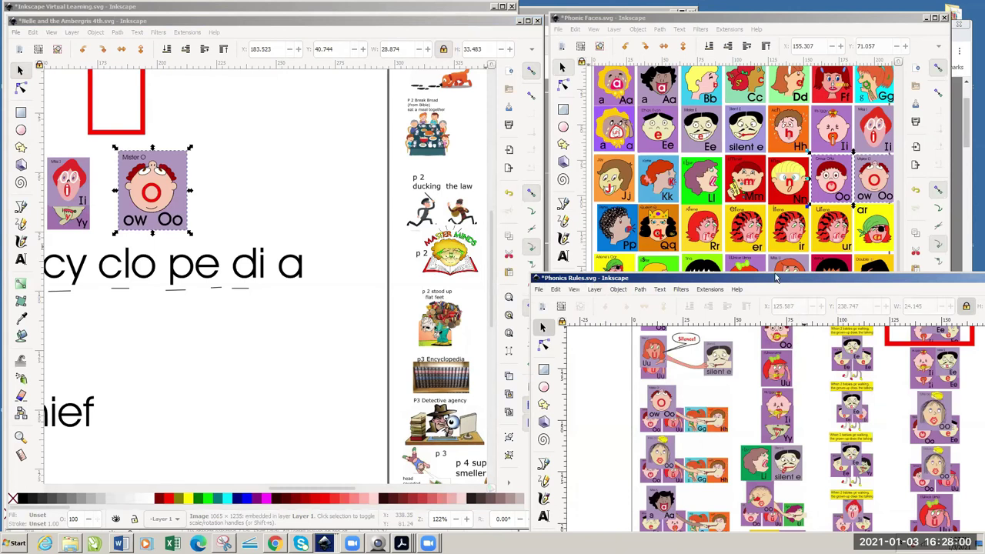
left_click_drag(776, 279, 693, 91)
left_click_drag(800, 405, 866, 497)
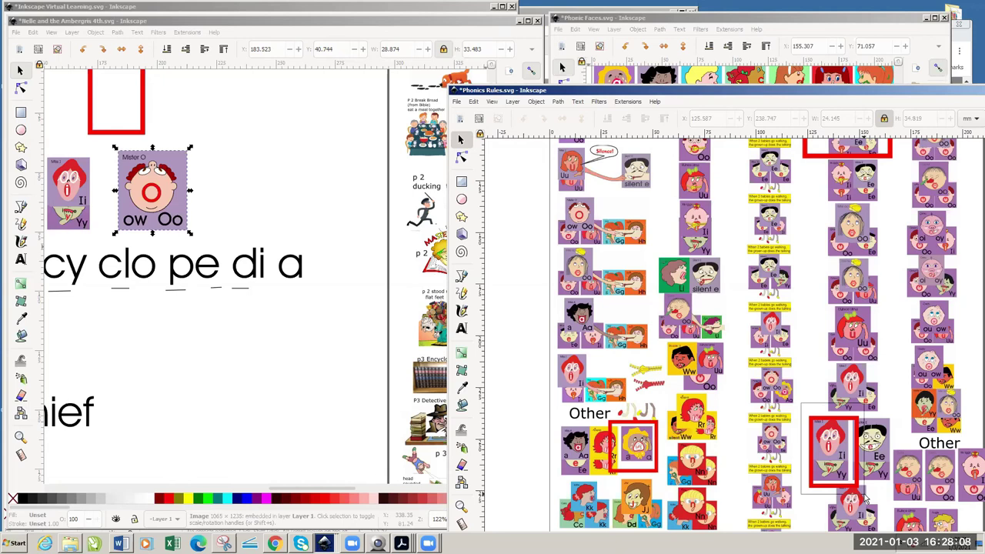
left_click_drag(866, 499, 866, 499)
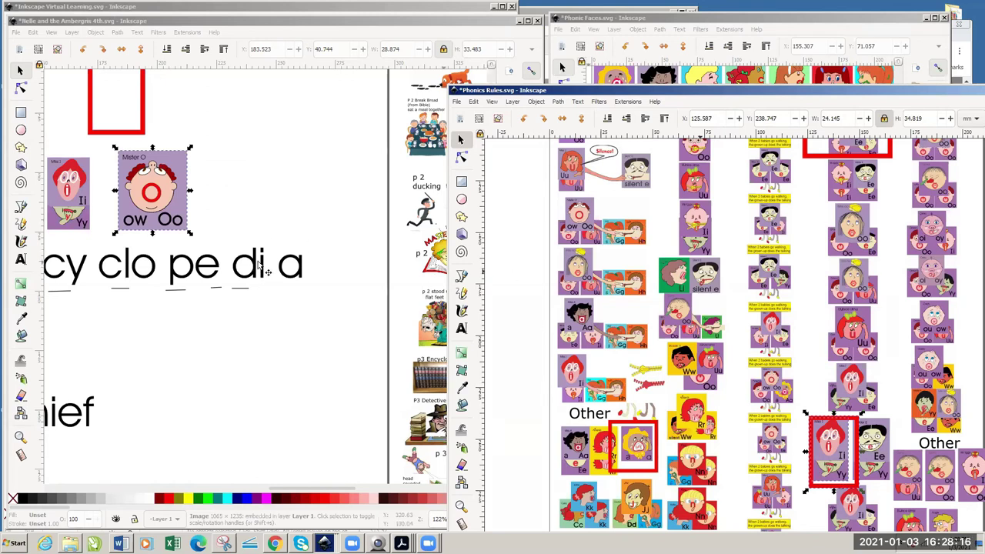
left_click(968, 275)
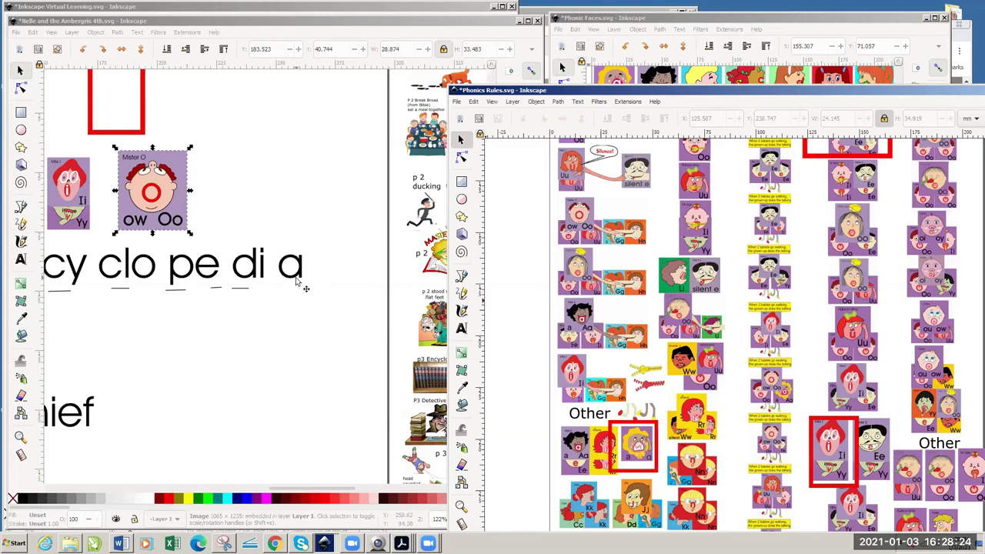
left_click(651, 456)
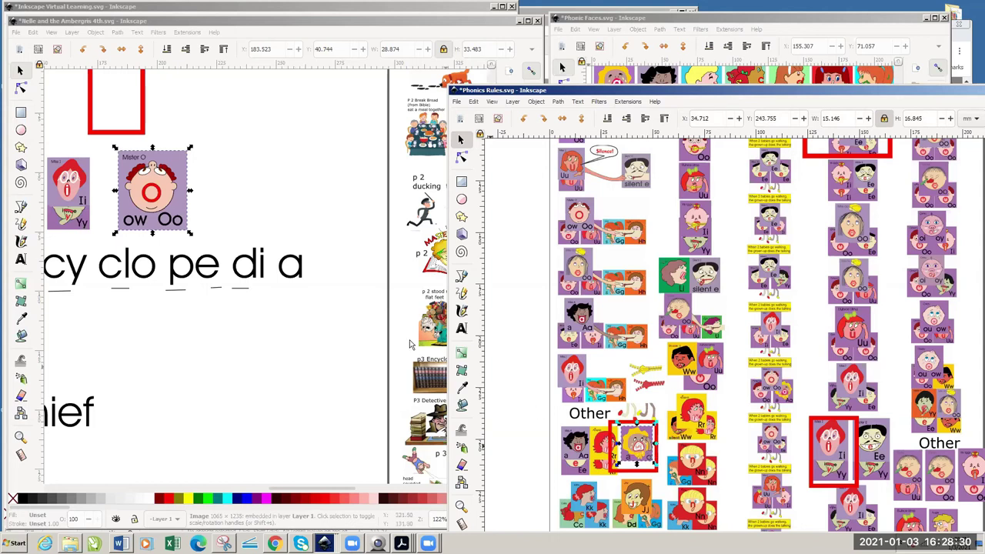
left_click(324, 224)
key("ctrl+v")
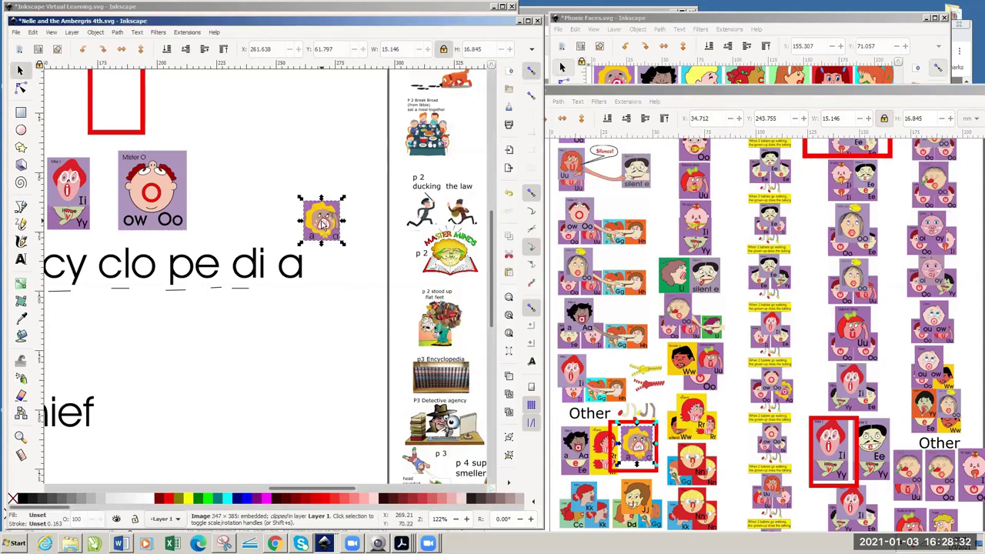
left_click_drag(324, 239, 302, 244)
- Paste the large a Aa face card from Phonic Faces above the final 'a'
left_click(612, 73)
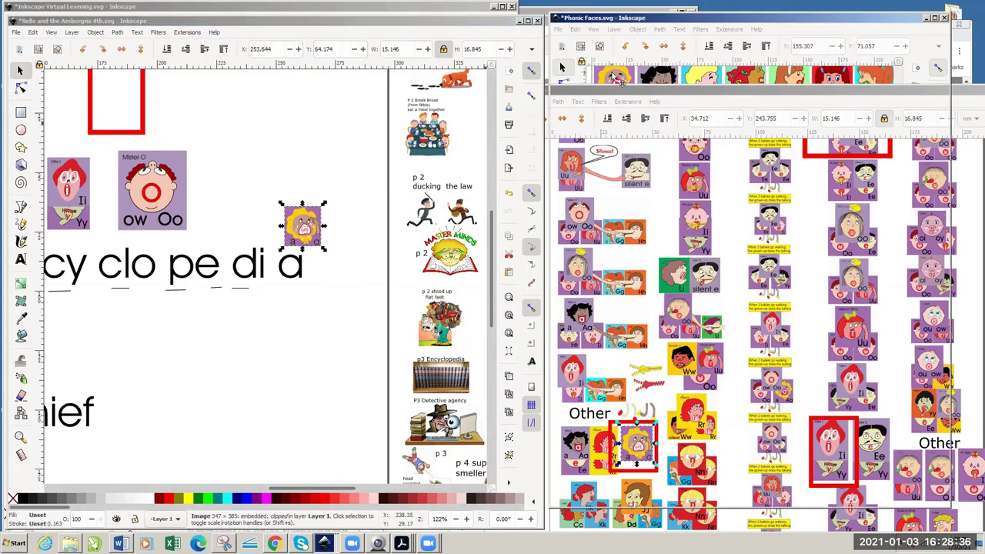
left_click(308, 167)
key("ctrl+v")
left_click_drag(312, 171, 307, 162)
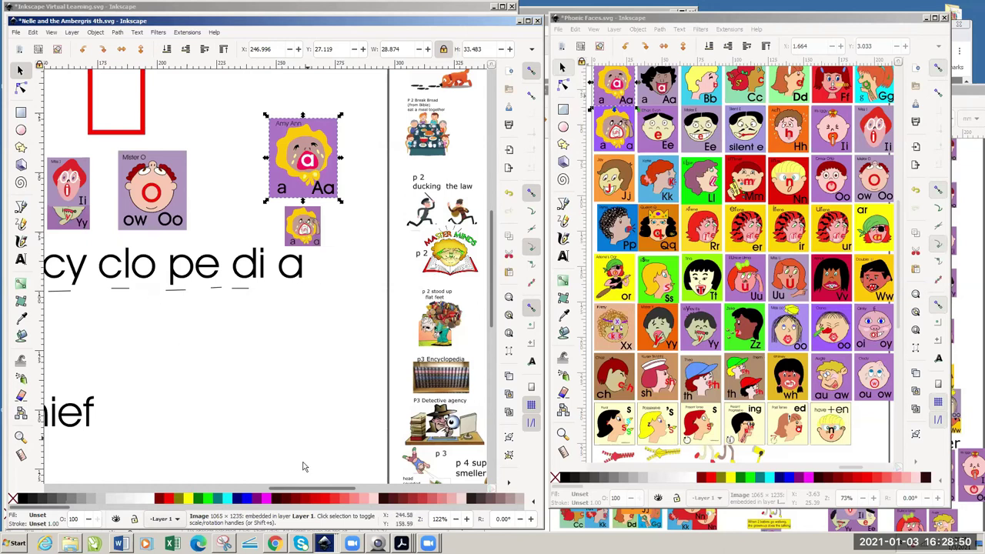
left_click_drag(306, 494, 285, 493)
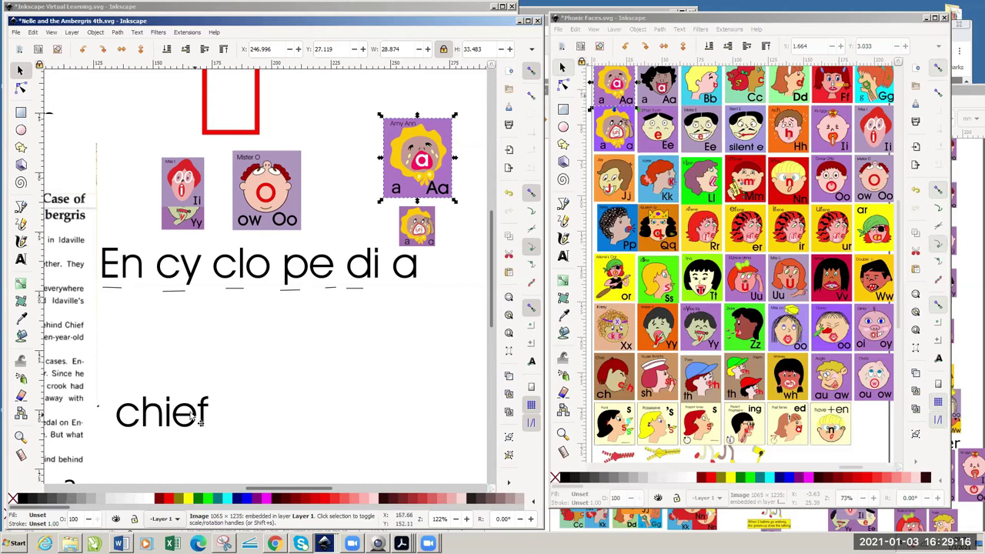
left_click(792, 25)
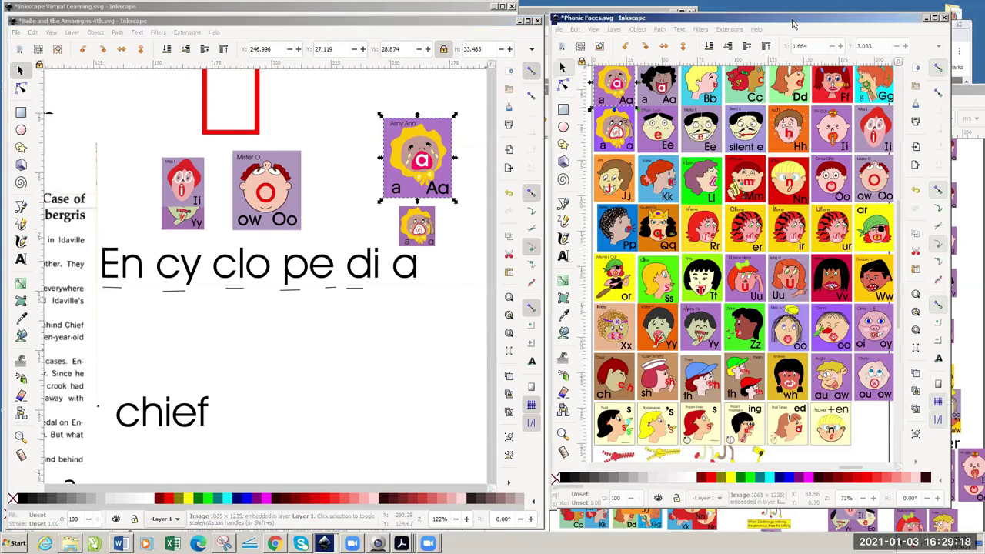
- Copy the Ii Ee face picture from Phonics Rules and paste it above 'chief'
left_click_drag(793, 24, 803, 252)
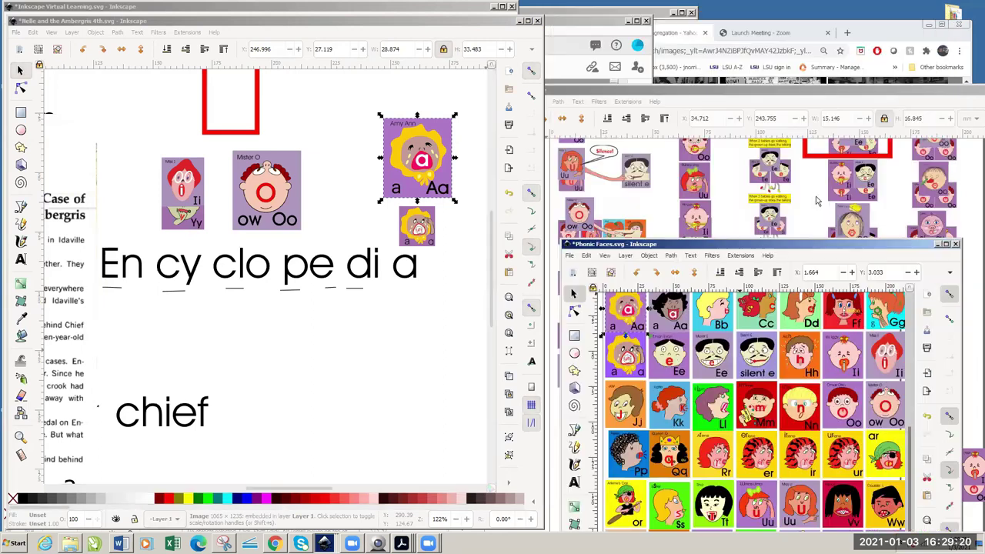
left_click(818, 193)
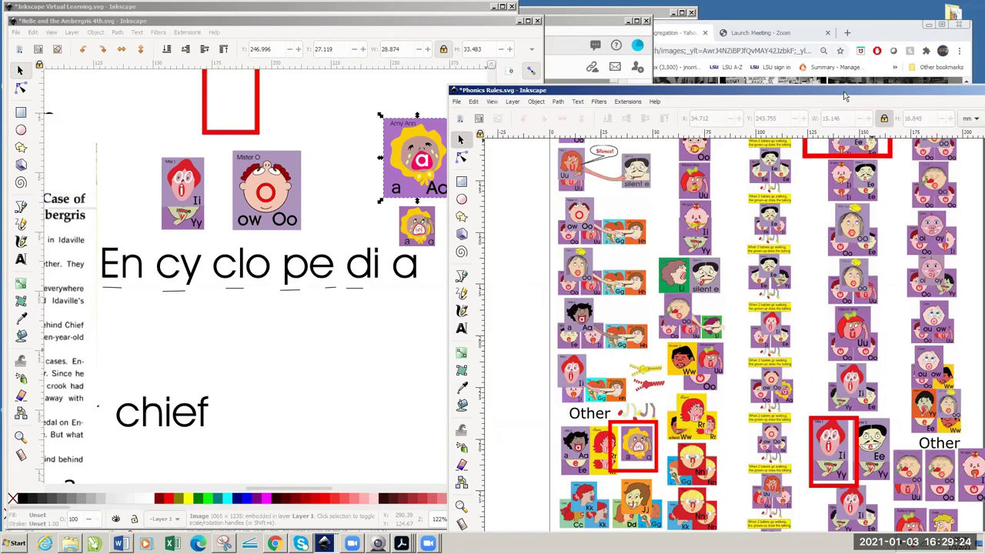
left_click_drag(842, 94, 770, 86)
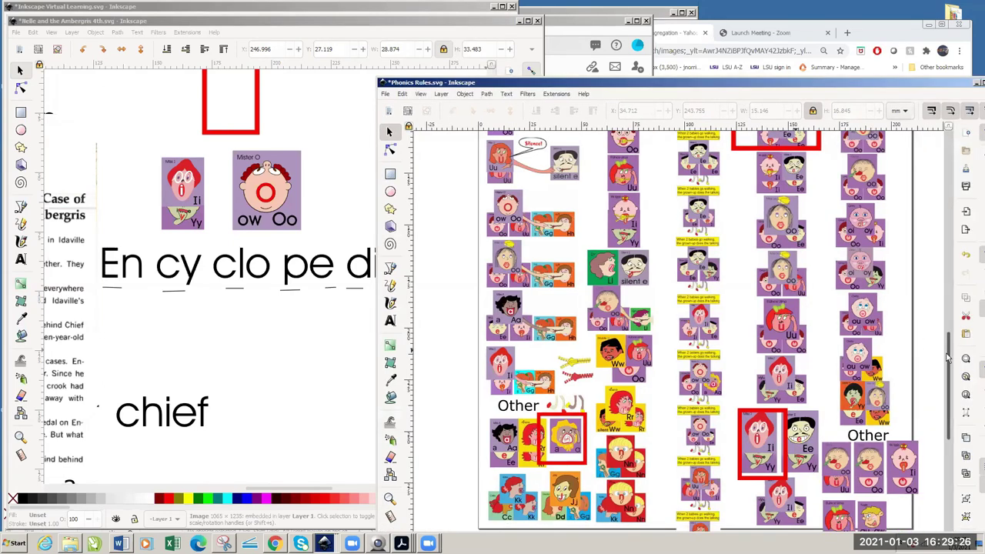
scroll(949, 356, "up", 3)
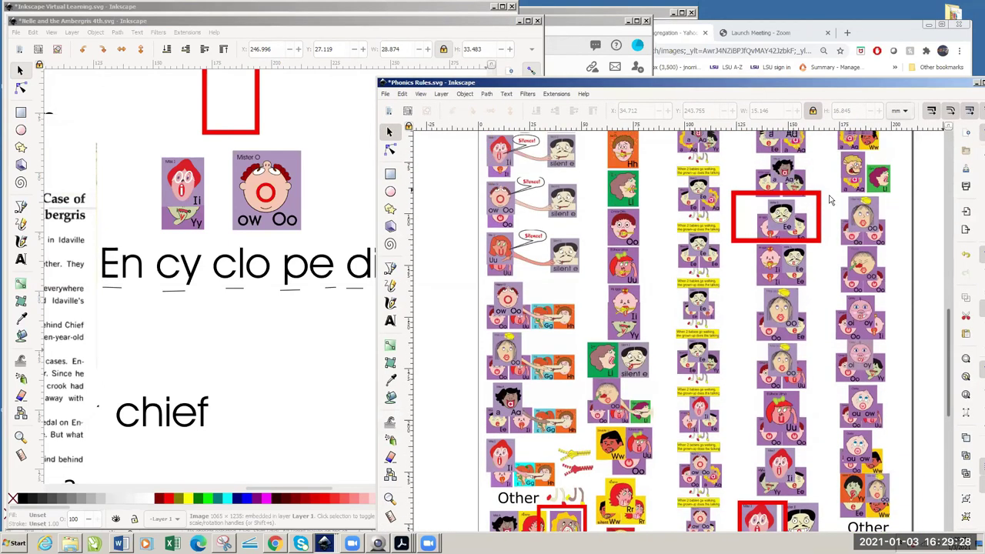
left_click(785, 216)
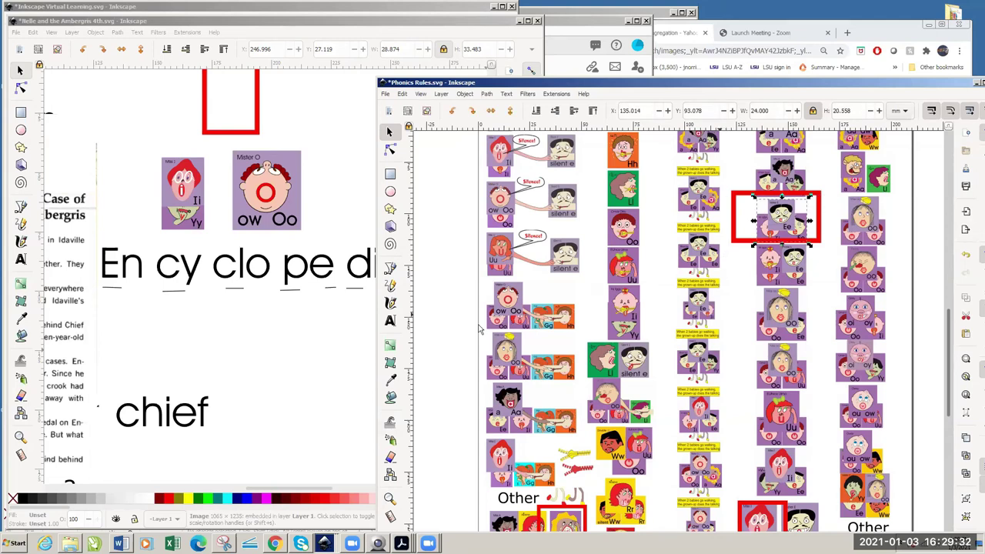
left_click(283, 359)
key("ctrl+v")
left_click_drag(275, 359, 156, 364)
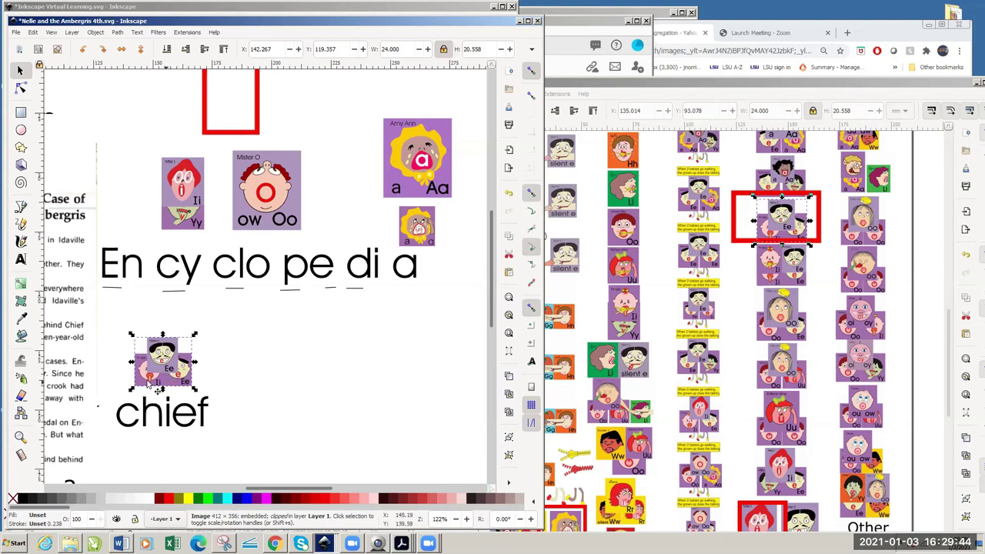
left_click(302, 382)
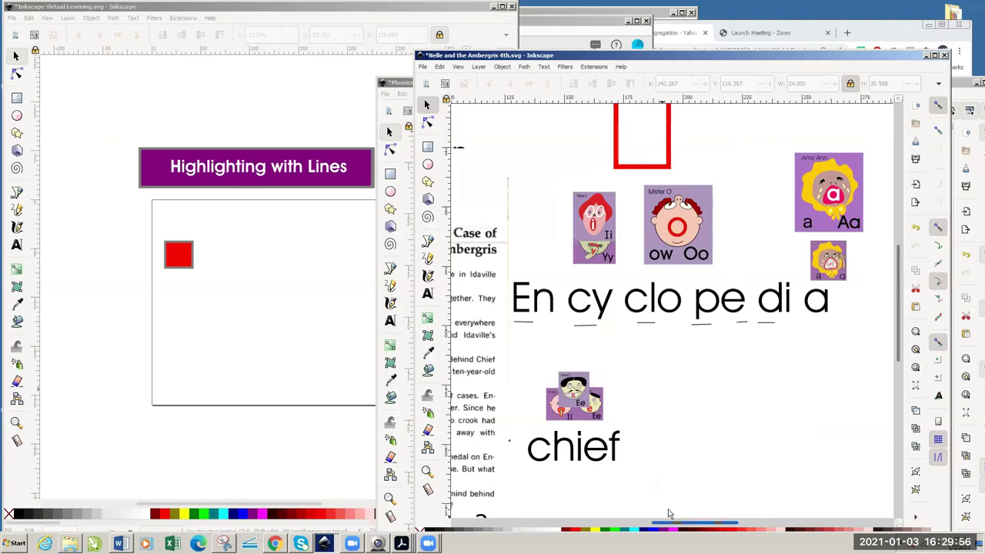
- Delete the Highlighting with Lines slide title to reveal Storing Objects
scroll(669, 514, "left", 6)
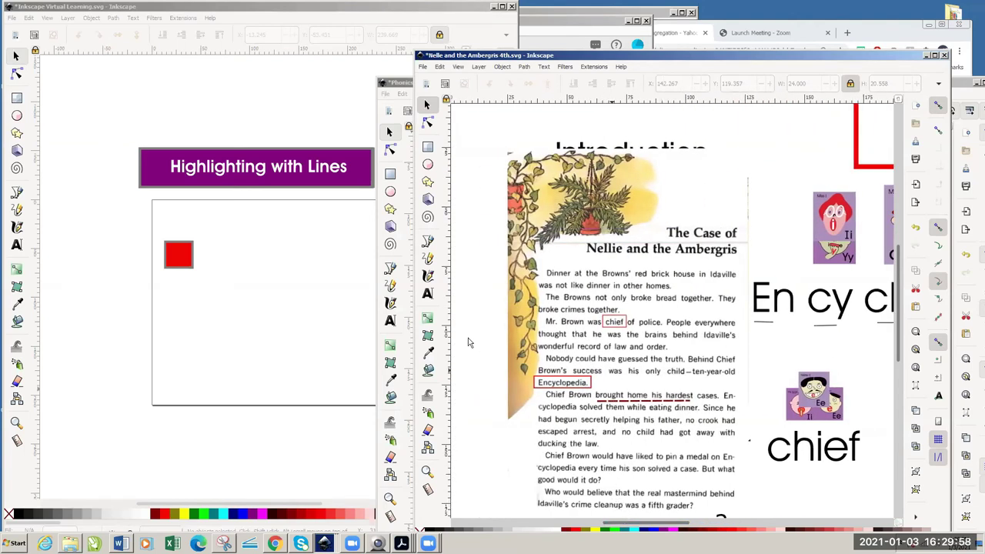
left_click(271, 174)
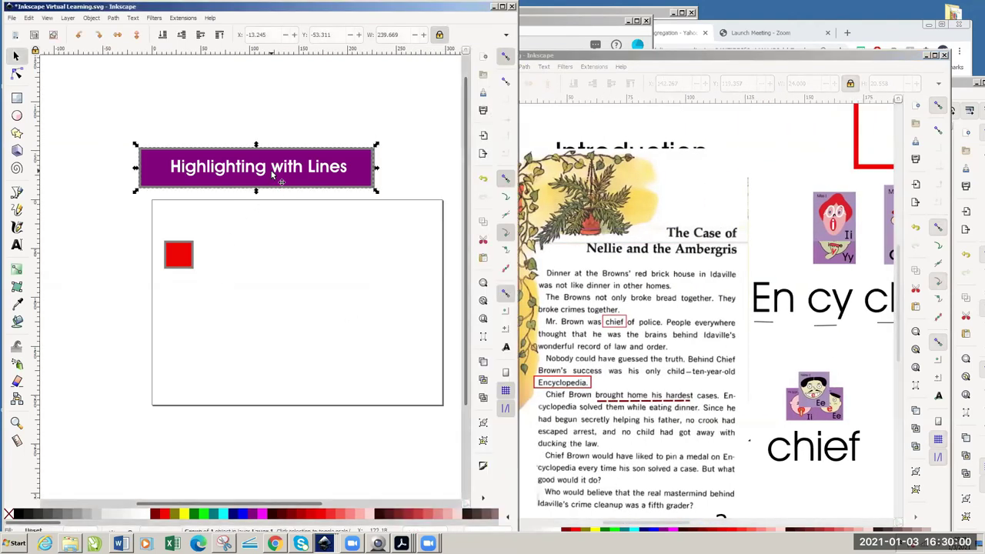
key("Delete")
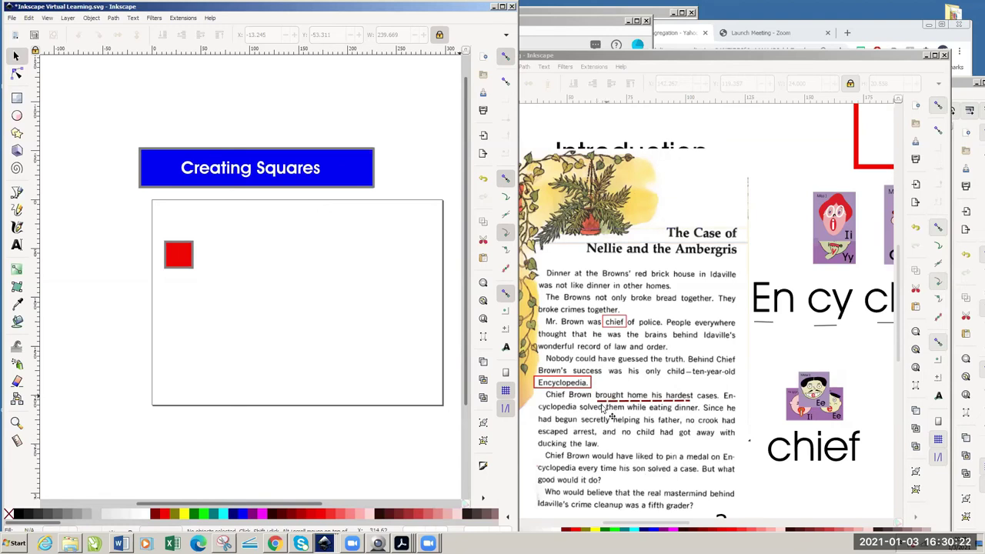
- Move the red box from 'chief' down toward 'them' and 'cases'
left_click(623, 337)
left_click_drag(622, 336, 635, 418)
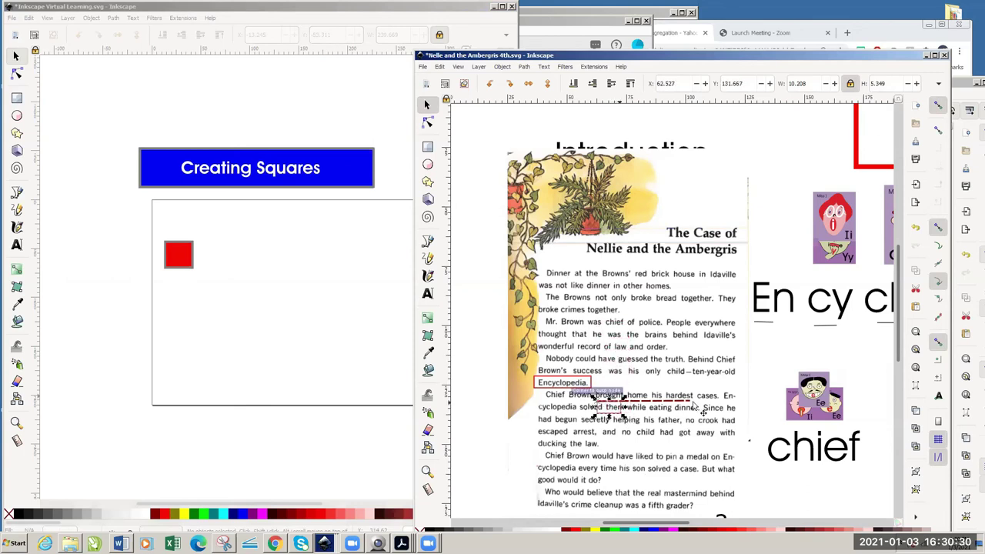
left_click_drag(612, 421, 594, 457)
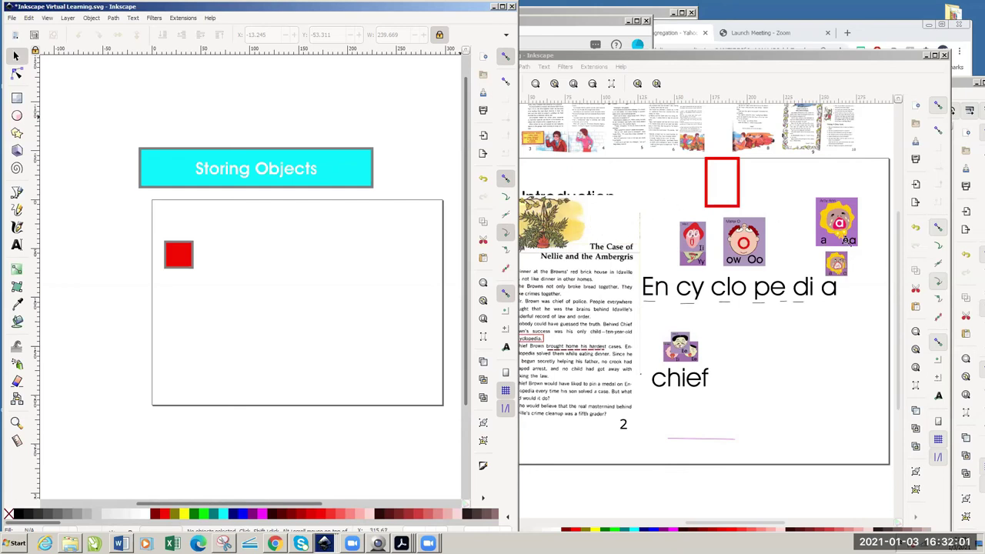
- Zoom out and bring the page 3 thumbnail down onto the story page
left_click(765, 386)
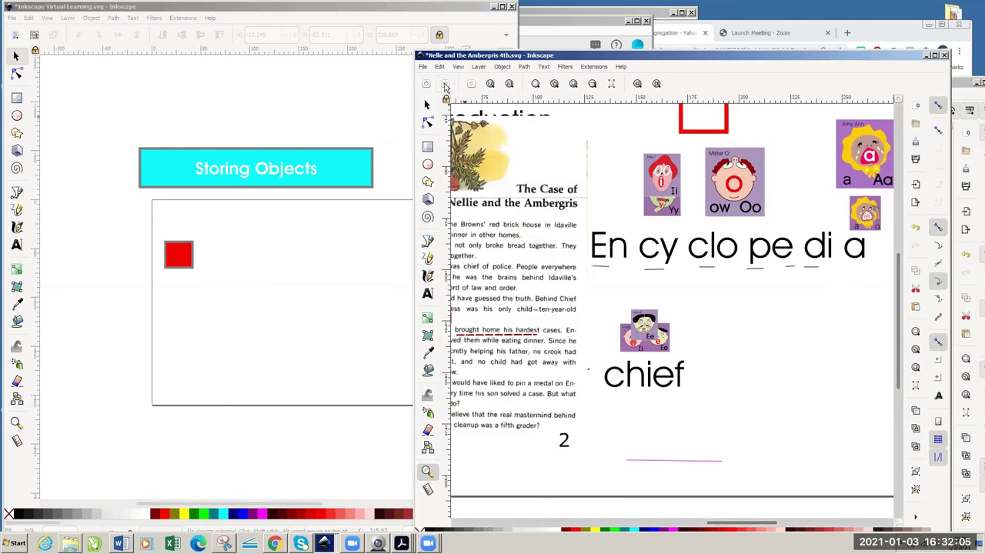
left_click(444, 85)
left_click(428, 106)
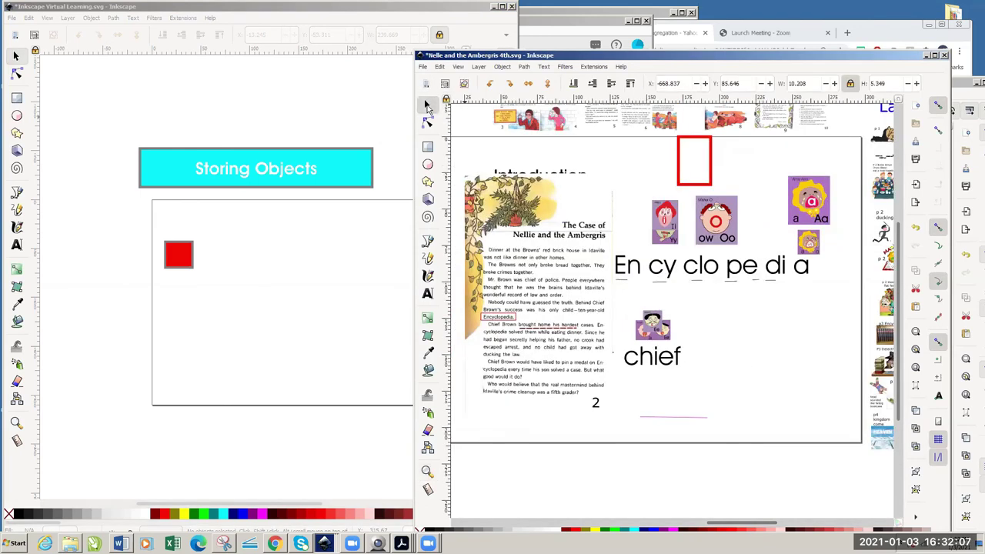
left_click_drag(890, 394, 892, 350)
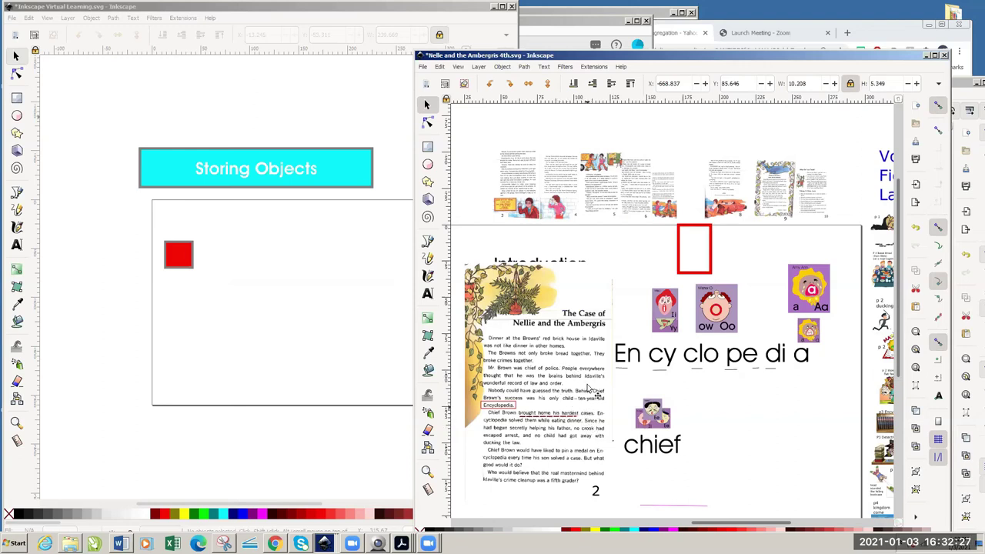
left_click(539, 194)
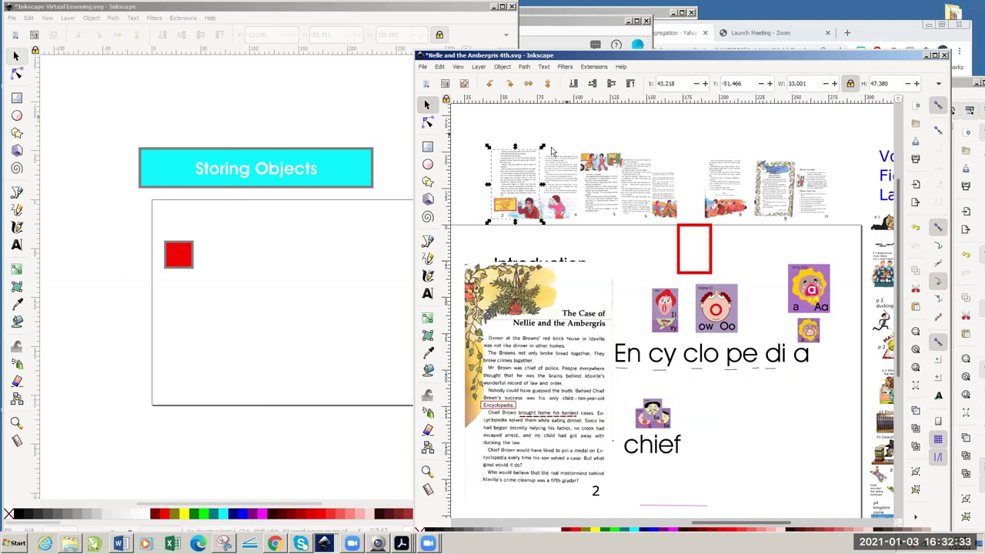
left_click_drag(517, 178, 509, 271)
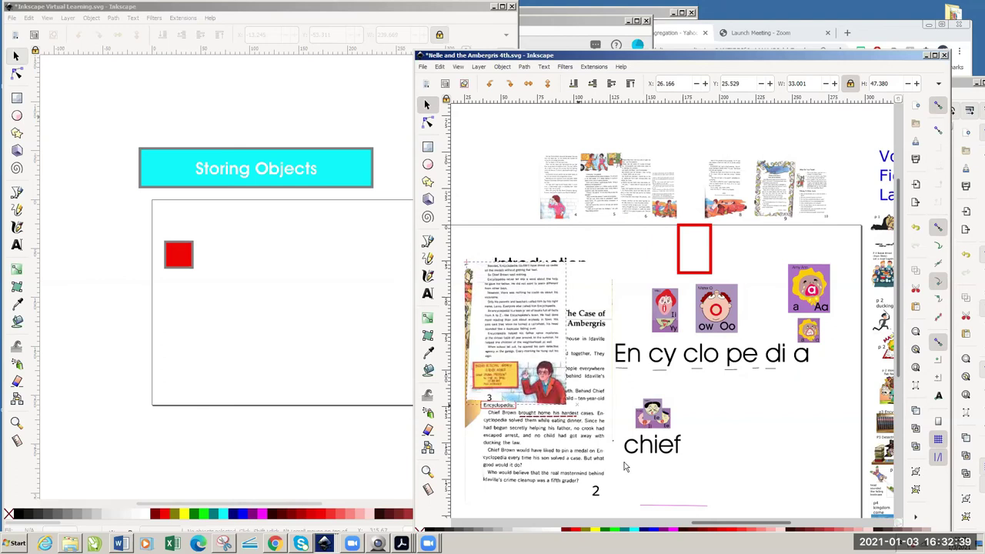
key("Delete")
- Enlarge the page 3 scan and place it beside the page 2 scan
left_click(469, 266)
left_click_drag(465, 263, 453, 240)
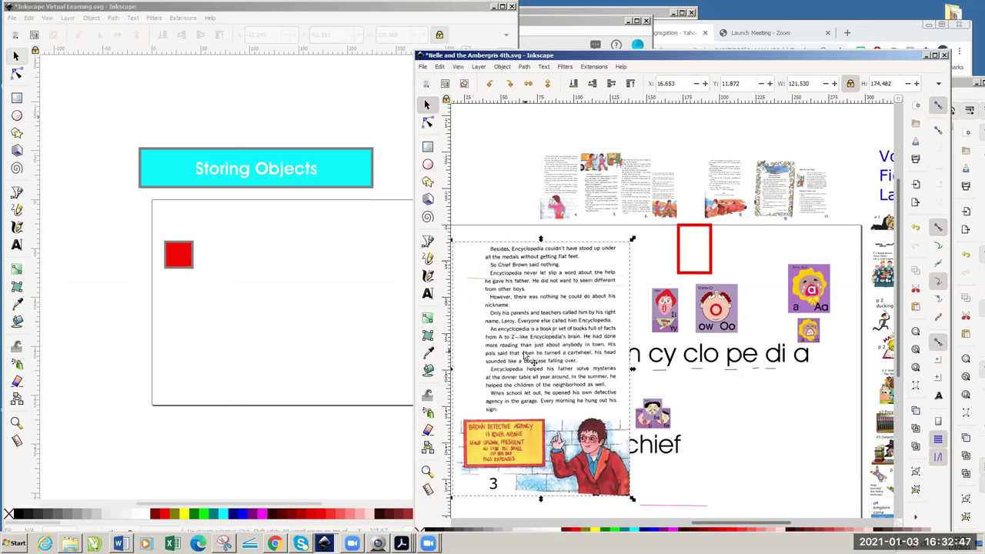
left_click_drag(533, 331, 666, 344)
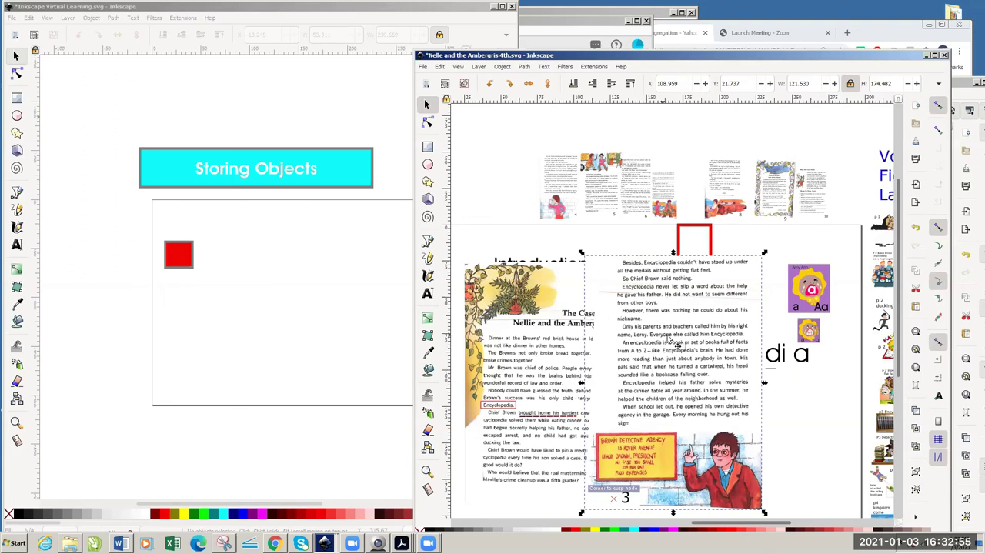
left_click_drag(666, 344, 525, 350)
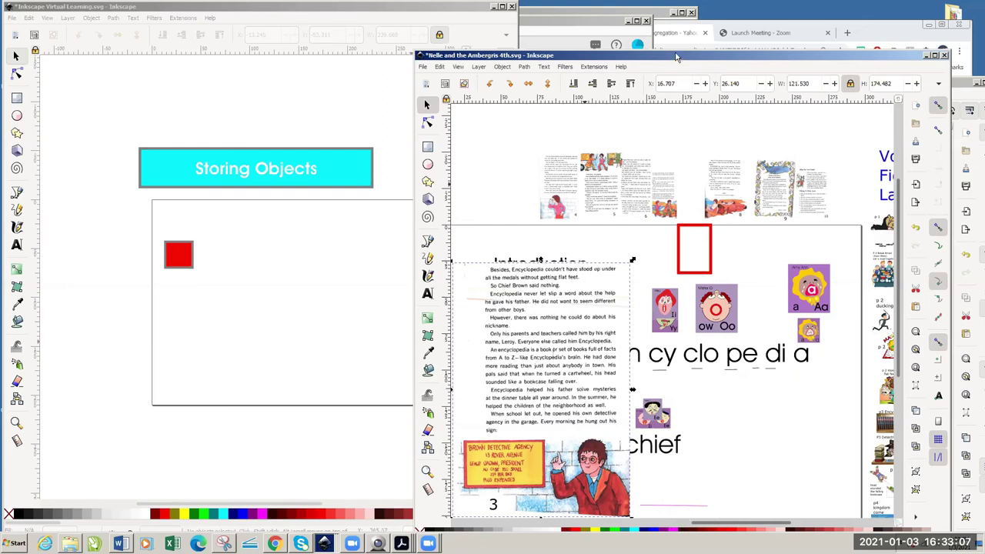
key("super+Up")
left_click_drag(691, 489, 711, 496)
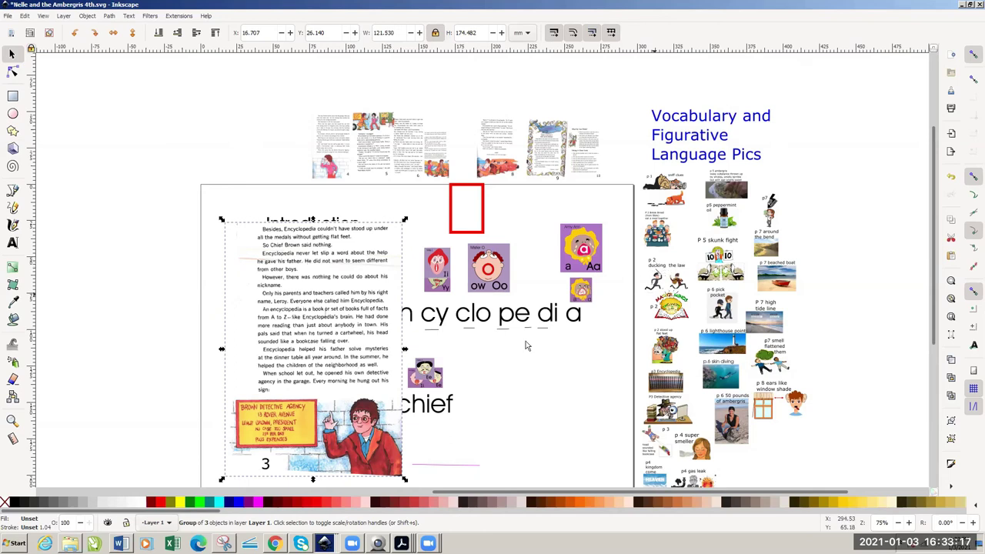
left_click_drag(362, 346, 506, 333)
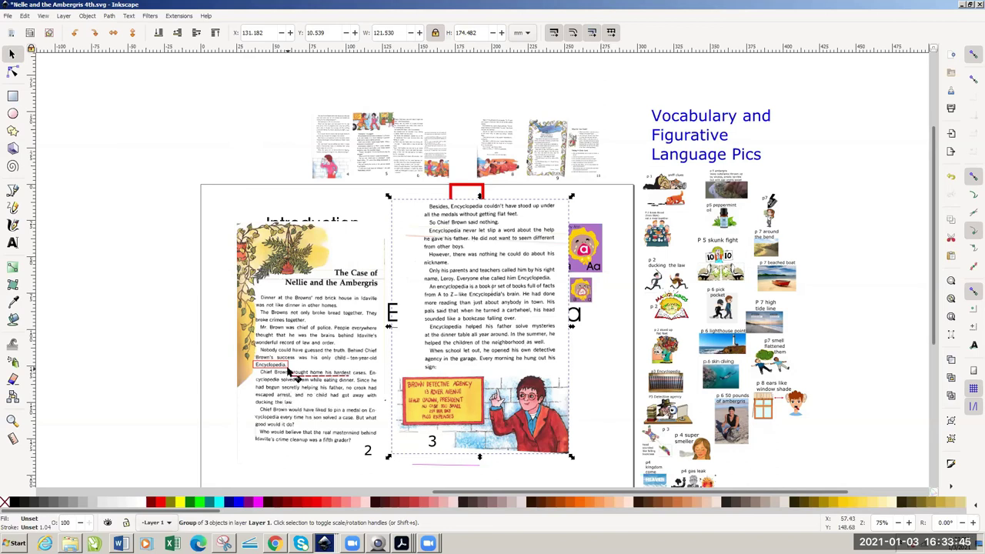
- Move the red box onto 'ducking the law' in page 2's text, nudging it up one step
left_click_drag(290, 371, 305, 406)
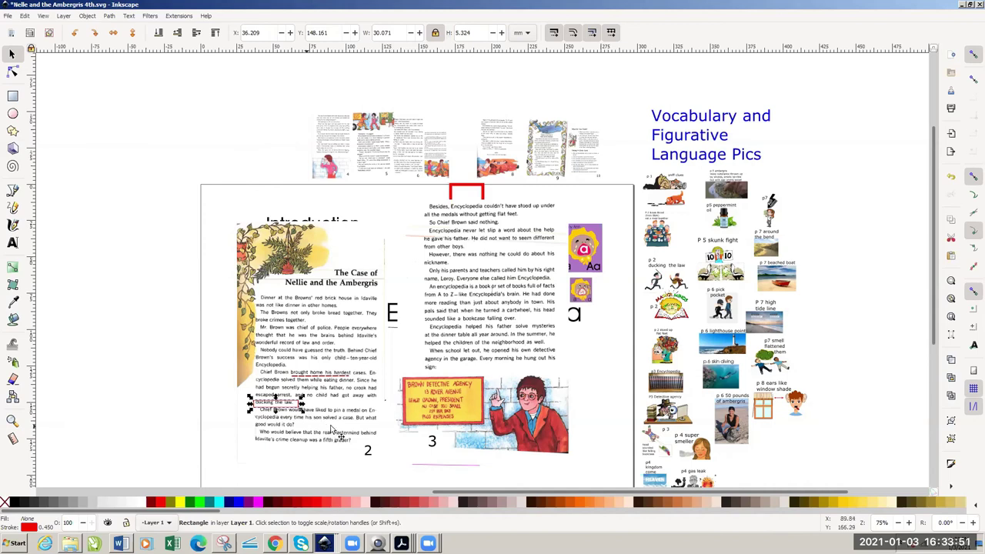
key("Up")
key("Up")
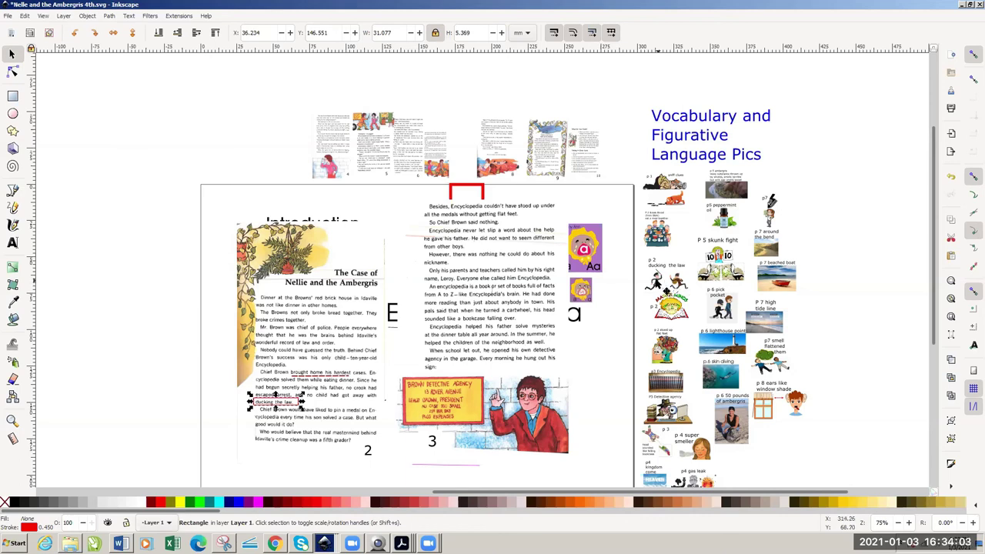
left_click(654, 282)
mouse_move(641, 257)
left_mouse_down()
mouse_move(609, 226)
mouse_move(643, 261)
left_mouse_up()
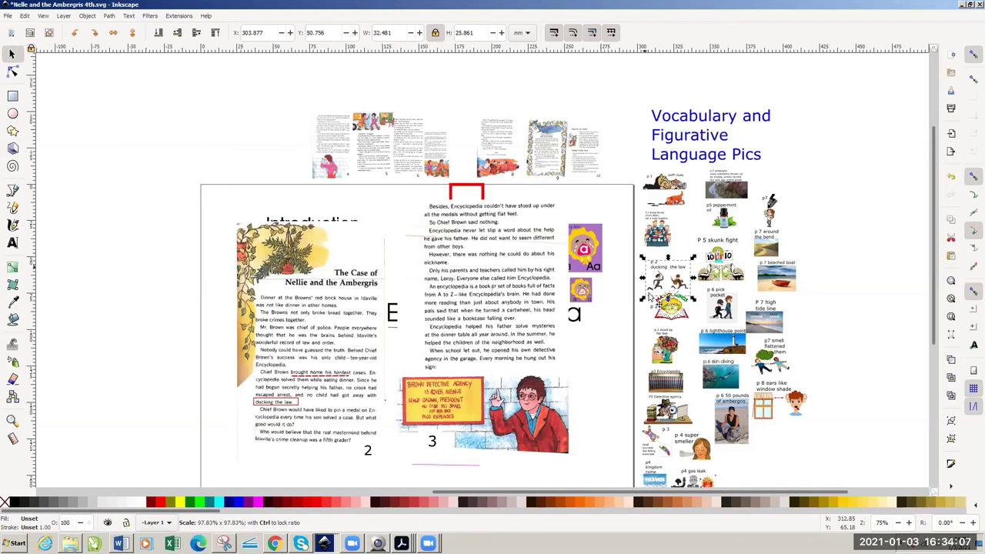
- Enlarge the round picture, the p 2 stood up flat feet picture and the p 7 smell flattened them picture
left_click(673, 323)
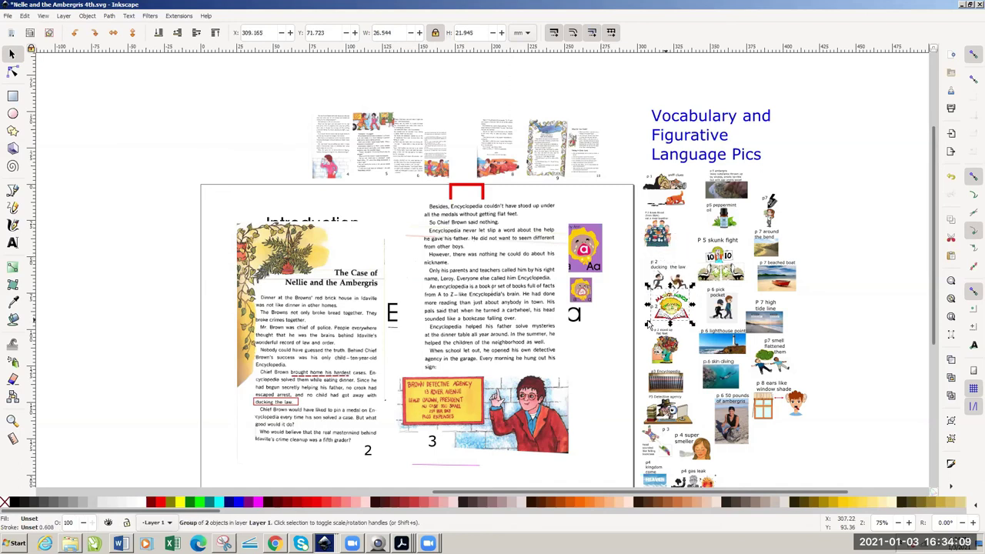
mouse_move(650, 326)
left_mouse_down()
mouse_move(612, 348)
mouse_move(644, 326)
left_mouse_up()
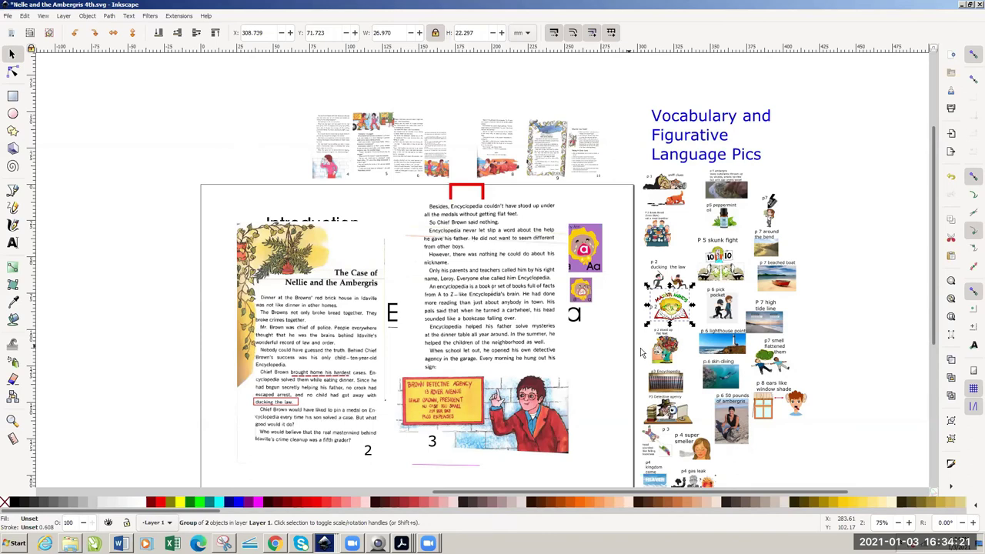
left_click(662, 360)
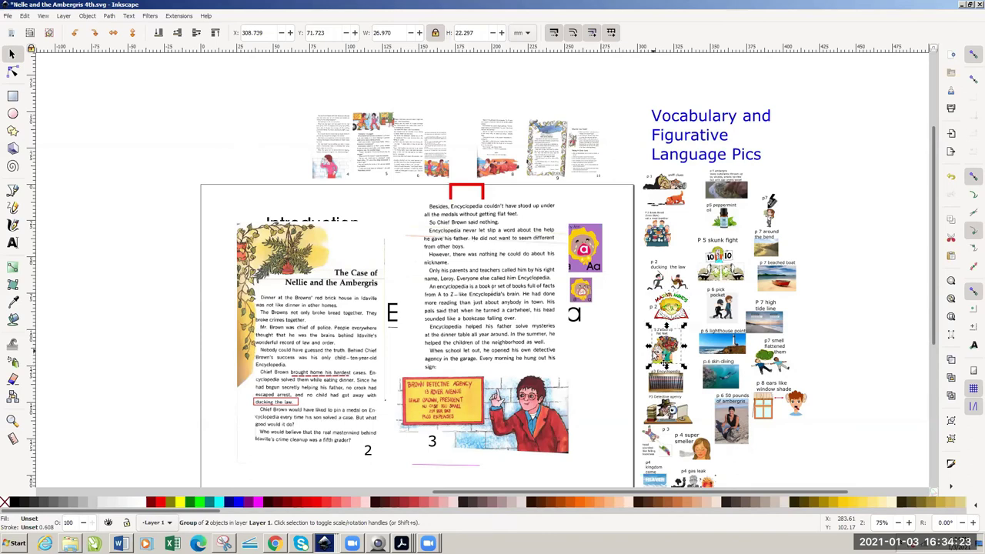
mouse_move(641, 381)
left_mouse_down()
mouse_move(601, 402)
mouse_move(651, 370)
left_mouse_up()
left_click(770, 363)
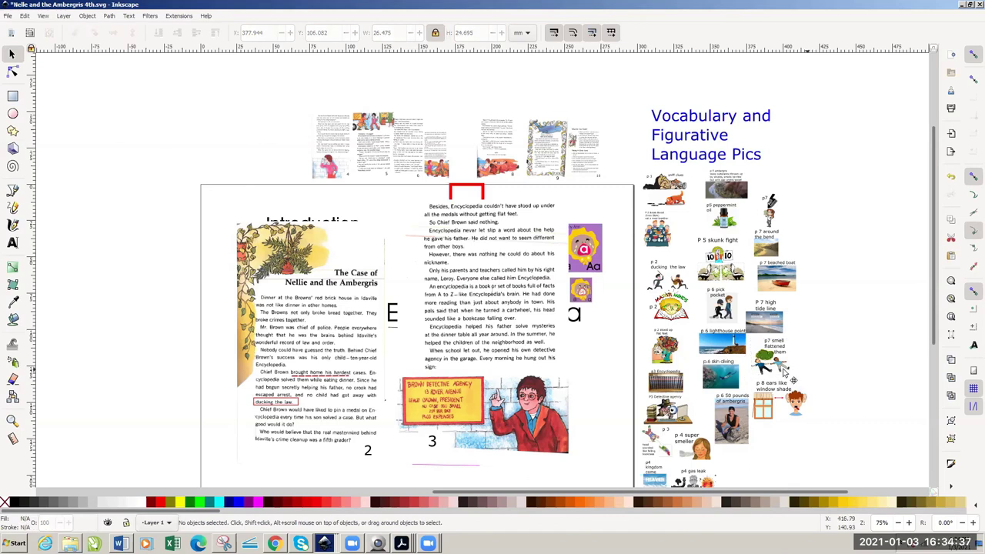
left_click(791, 376)
mouse_move(793, 377)
left_mouse_down()
mouse_move(831, 404)
mouse_move(808, 384)
left_mouse_up()
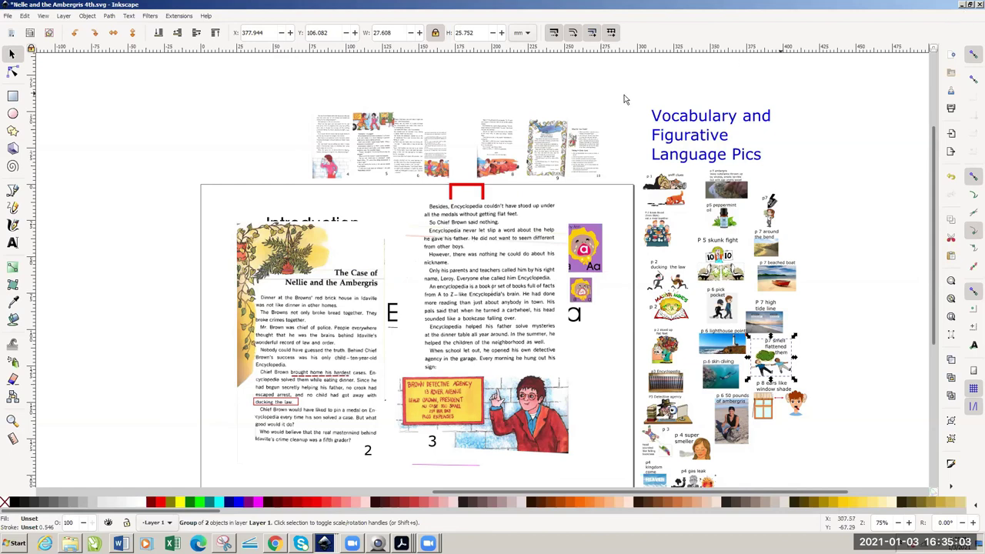
- Delete the Storing Objects slide title to reveal Create New Windows
left_click(968, 5)
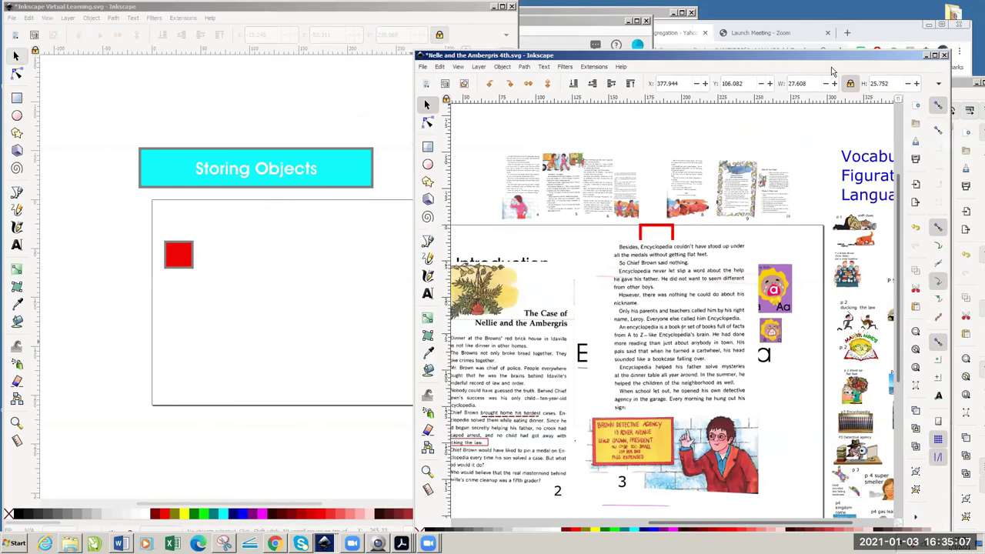
left_click(249, 175)
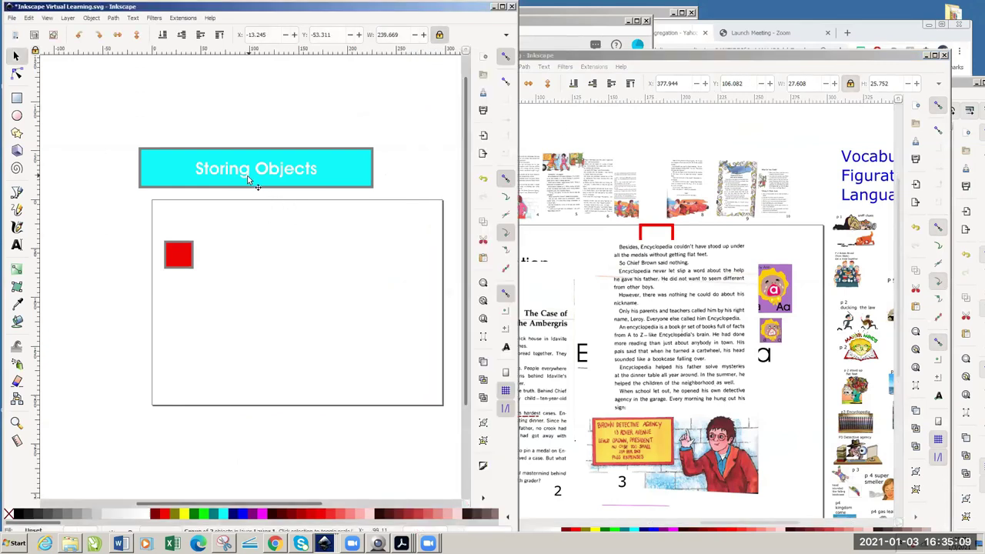
key("Delete")
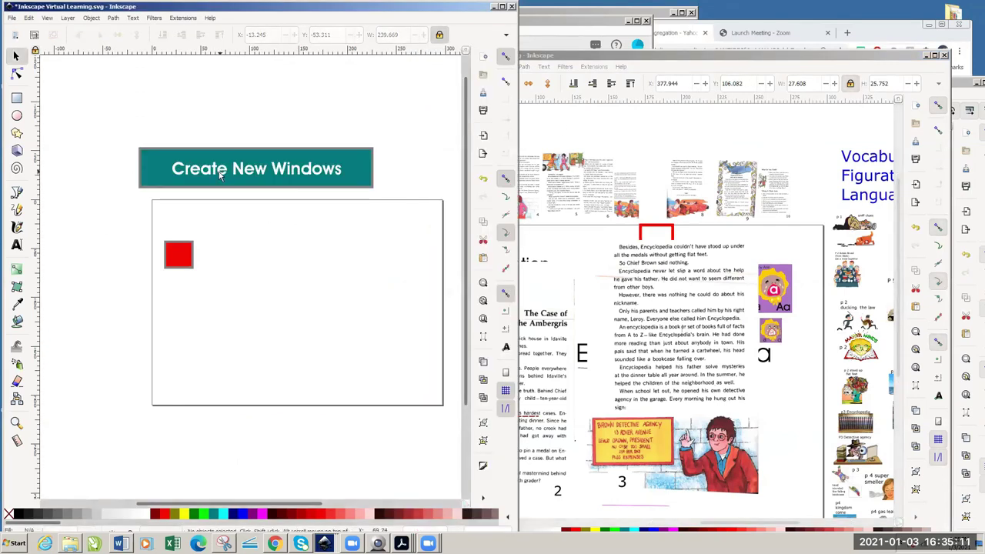
- Open New document 1, create New document 2 via File > New, then close it
left_click(547, 130)
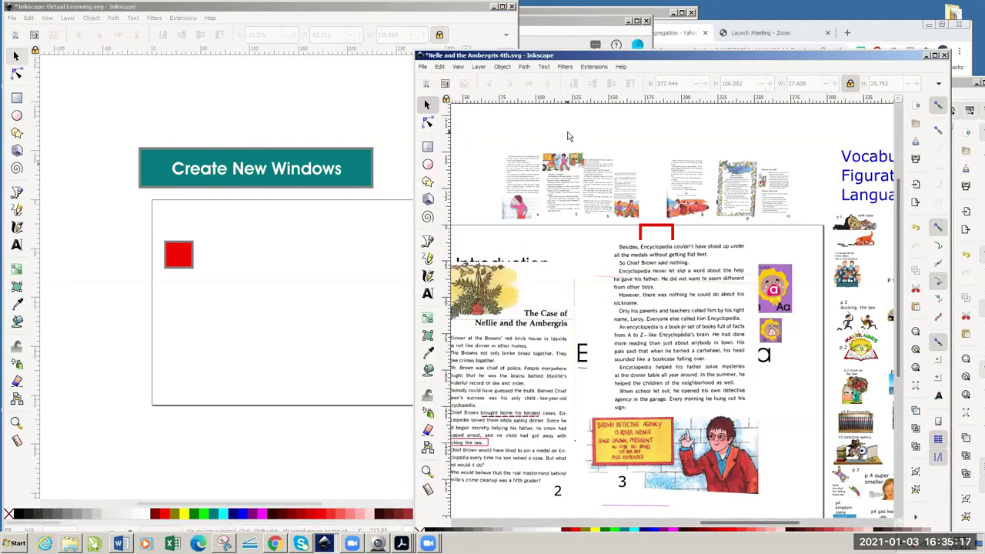
key("ctrl+n")
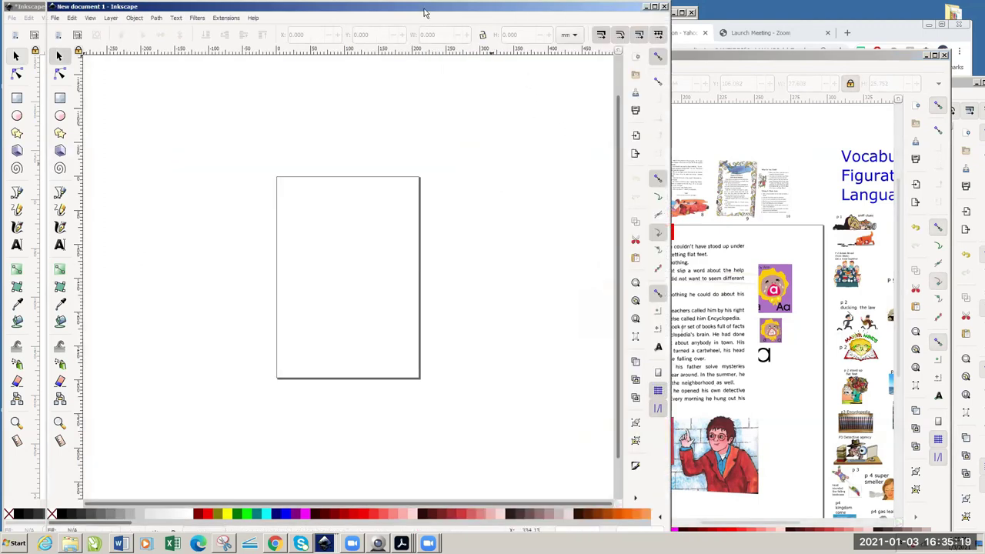
double_click(427, 13)
left_click(263, 46)
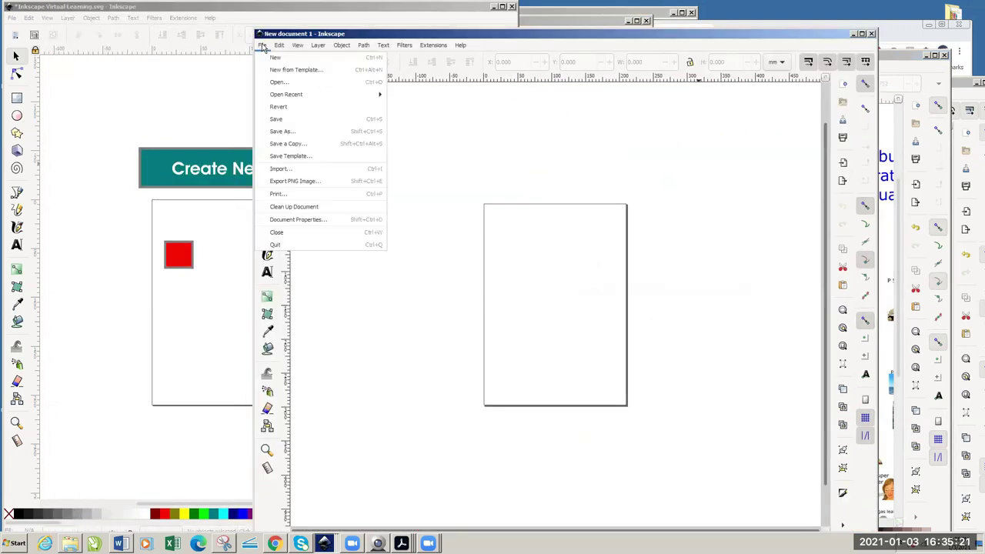
left_click(279, 58)
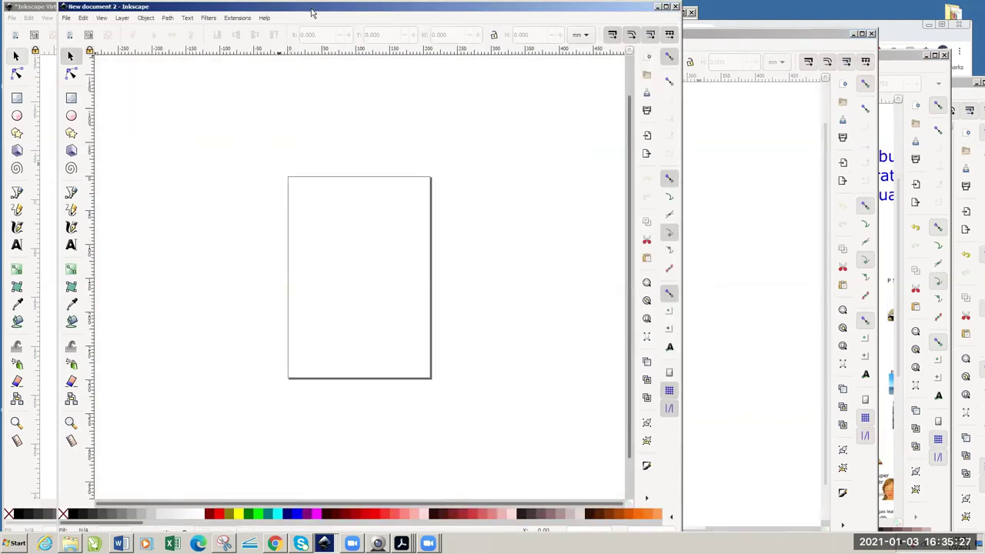
left_click_drag(312, 13, 379, 59)
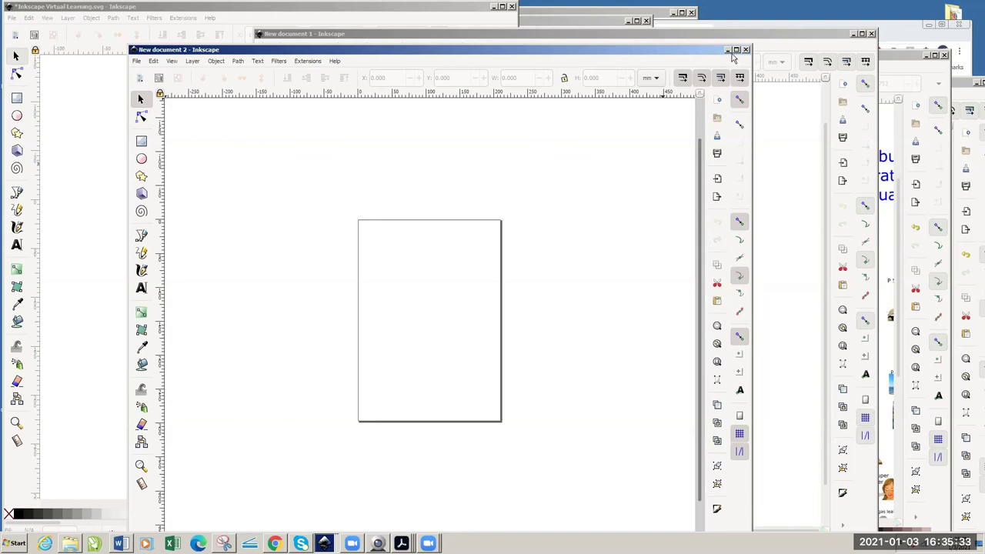
left_click(745, 51)
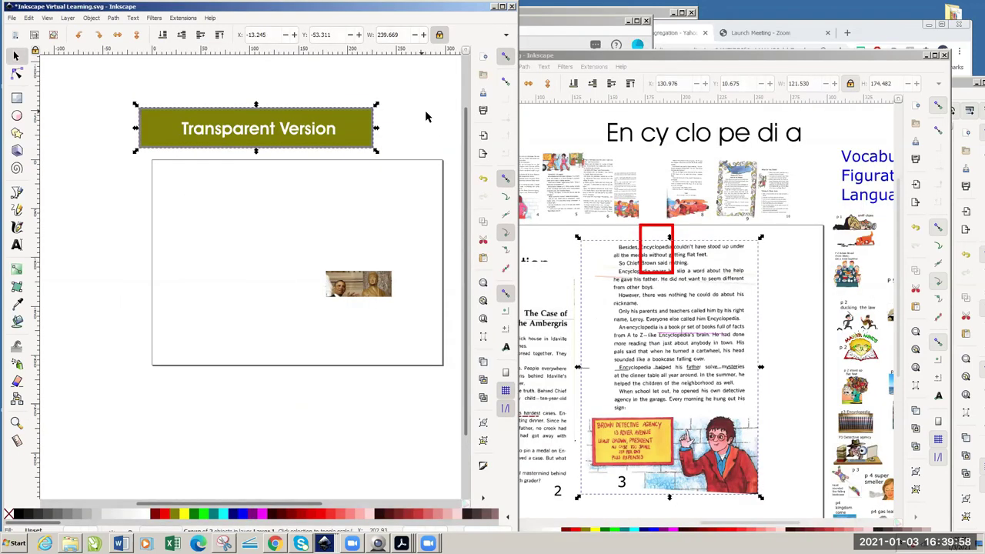
- Switch to the anatomy.svg window and scroll its canvas to the digestive system and larynx images
left_click(581, 137)
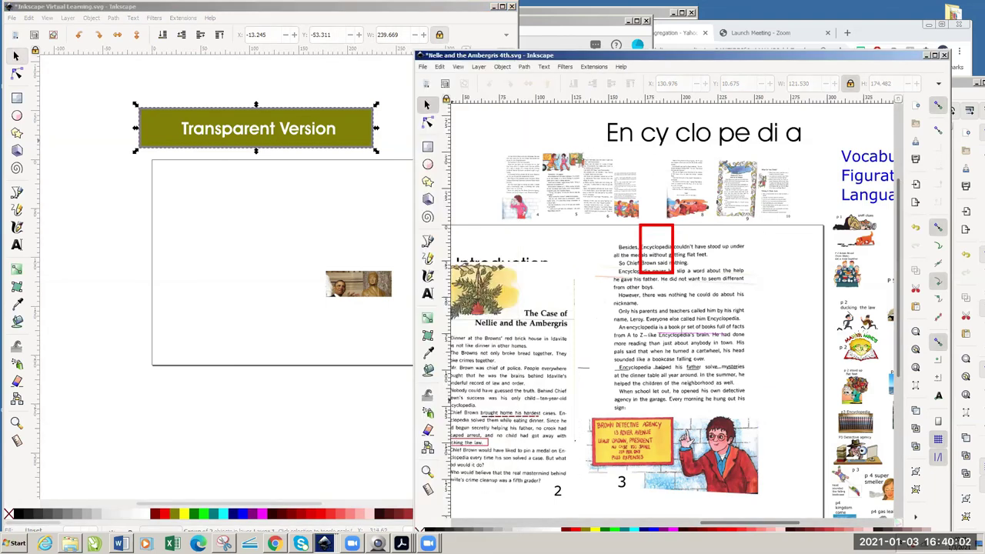
left_click(339, 543)
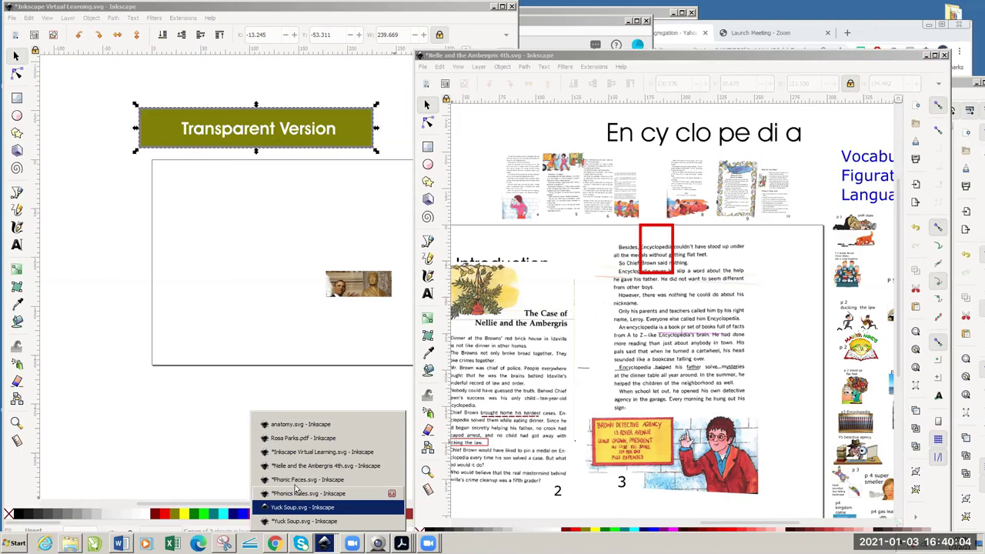
left_click(297, 424)
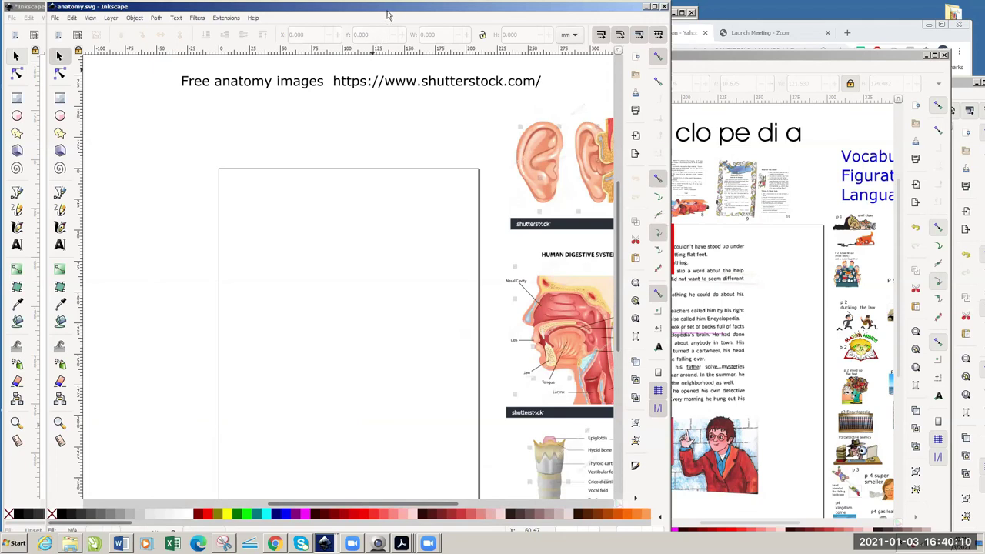
left_click_drag(388, 15, 546, 27)
left_click_drag(778, 218, 777, 277)
scroll(585, 515, "right", 8)
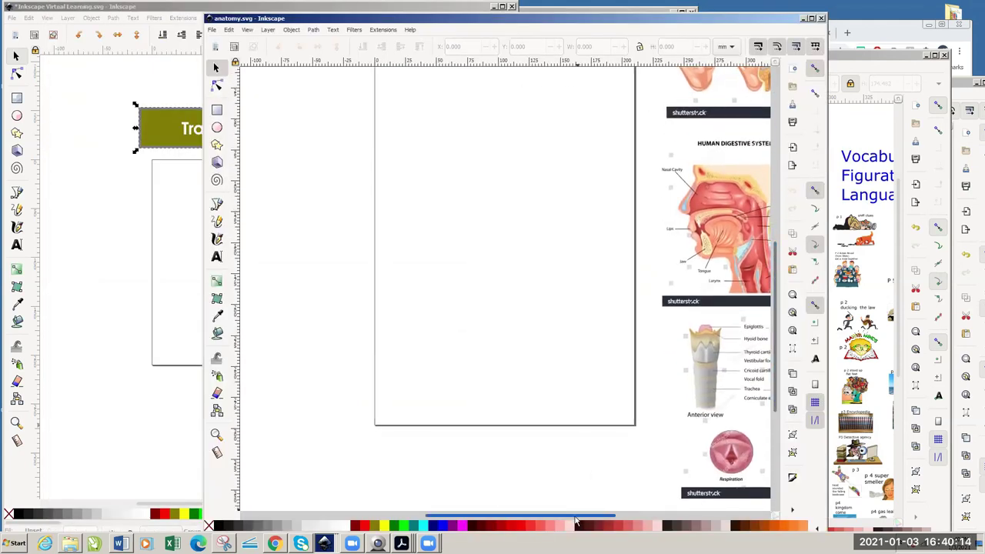
scroll(608, 521, "right", 3)
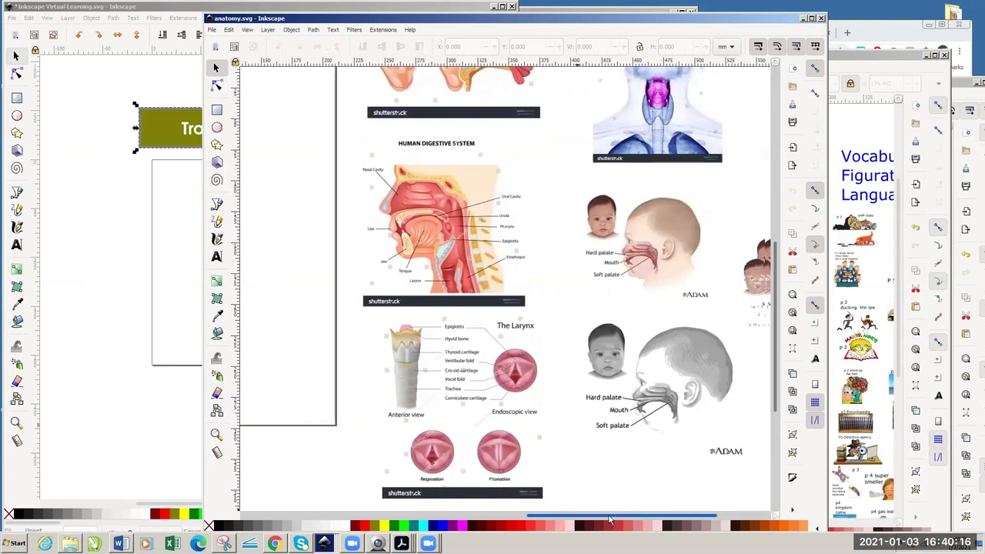
scroll(608, 521, "left", 1)
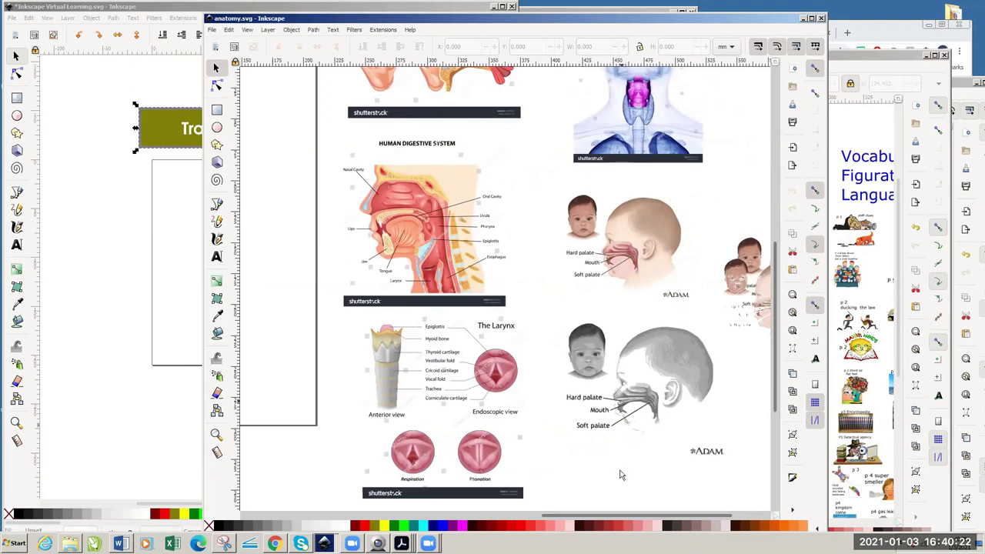
- Stack the baby-head copies onto the coloured one and set the grey palate diagram apart below
left_click_drag(609, 514, 654, 521)
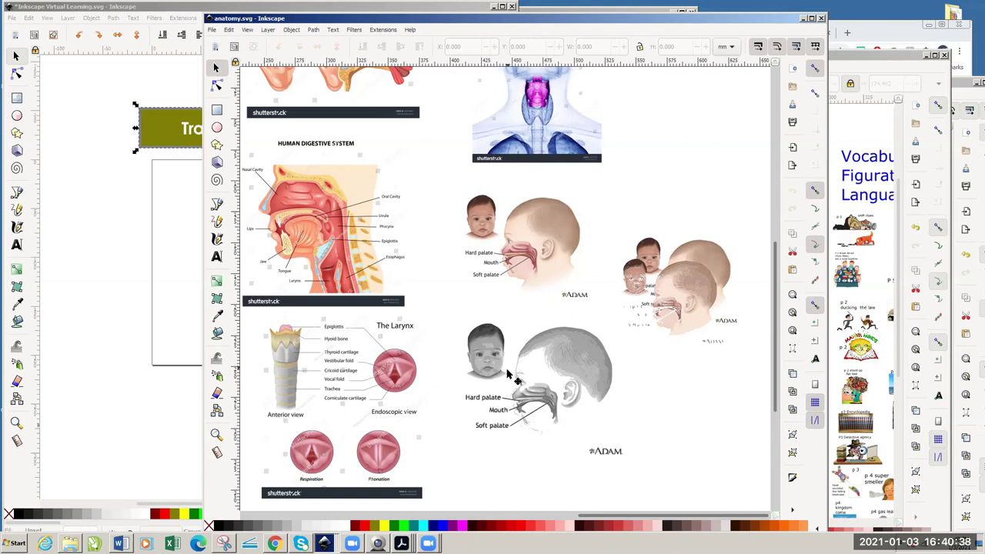
mouse_move(562, 354)
left_mouse_down()
mouse_move(536, 272)
mouse_move(538, 224)
mouse_move(551, 229)
mouse_move(545, 351)
left_mouse_up()
left_click_drag(690, 308, 528, 250)
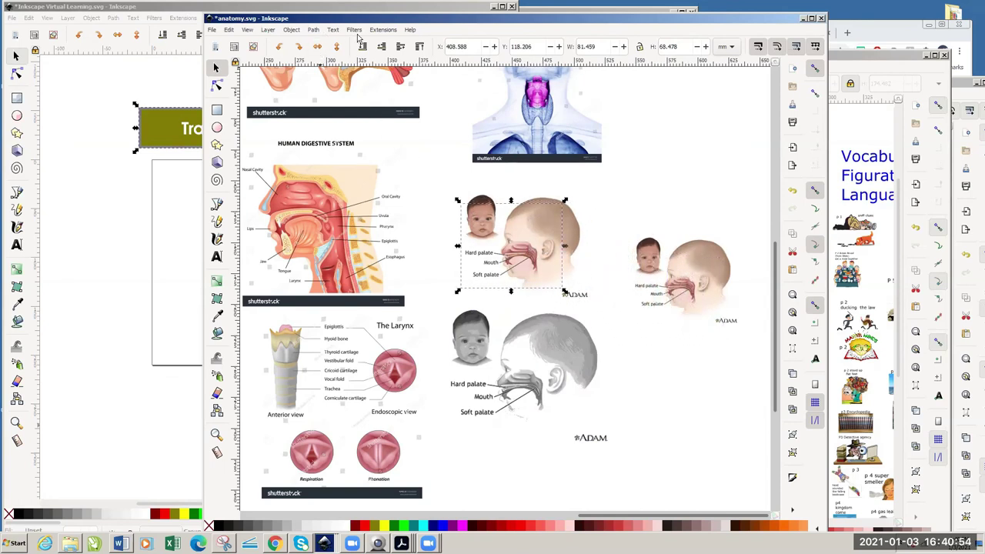
left_click_drag(515, 232, 733, 391)
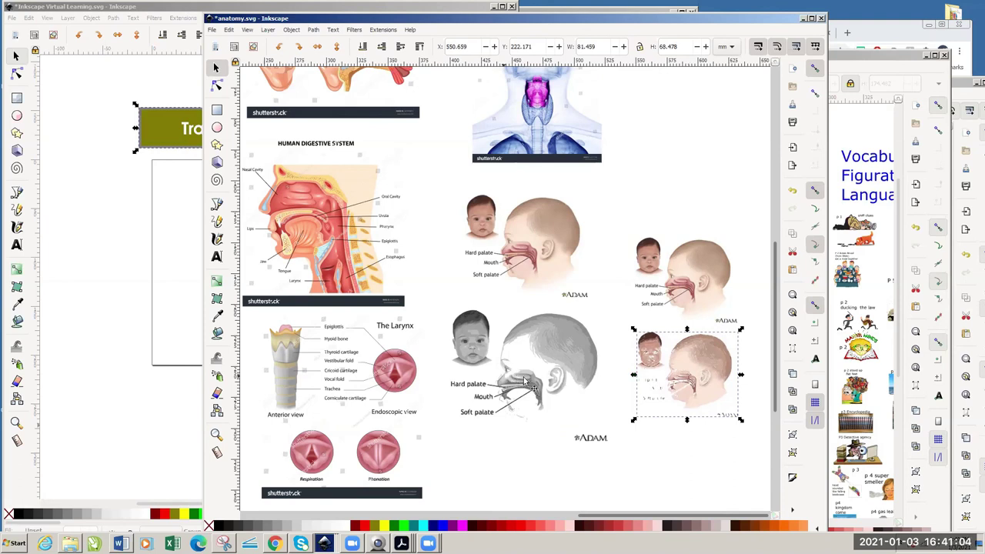
scroll(594, 463, "left", 3)
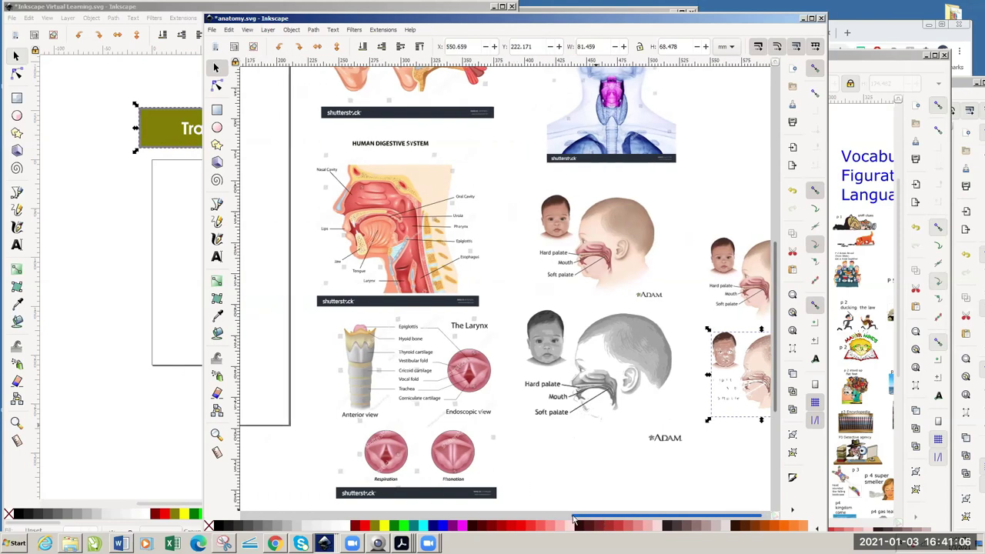
mouse_move(621, 388)
left_mouse_down()
mouse_move(532, 316)
mouse_move(393, 238)
mouse_move(397, 222)
mouse_move(435, 233)
mouse_move(492, 302)
mouse_move(614, 393)
left_mouse_up()
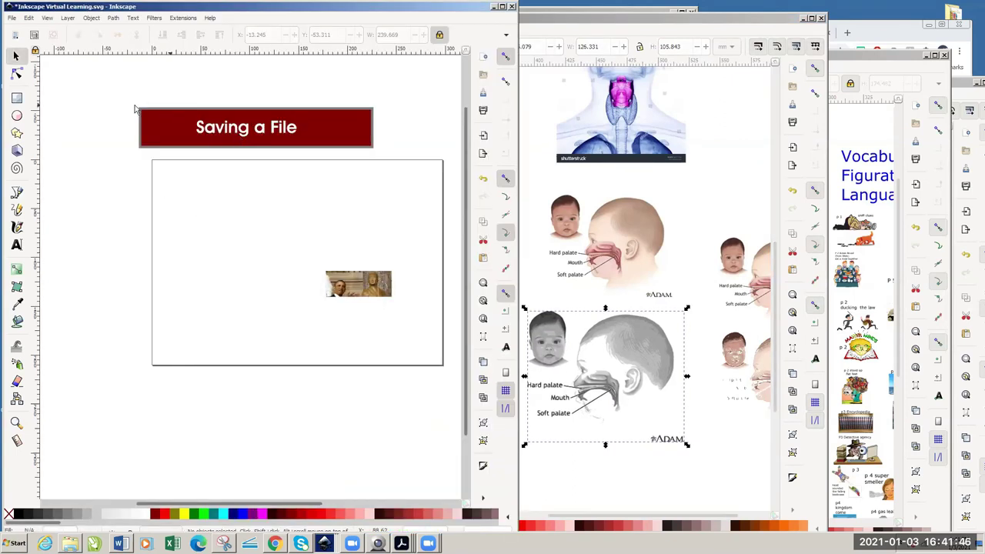
- Save the Virtual Learning slides under the name save.svg, then delete the 'Saving a File' banner
left_click(12, 18)
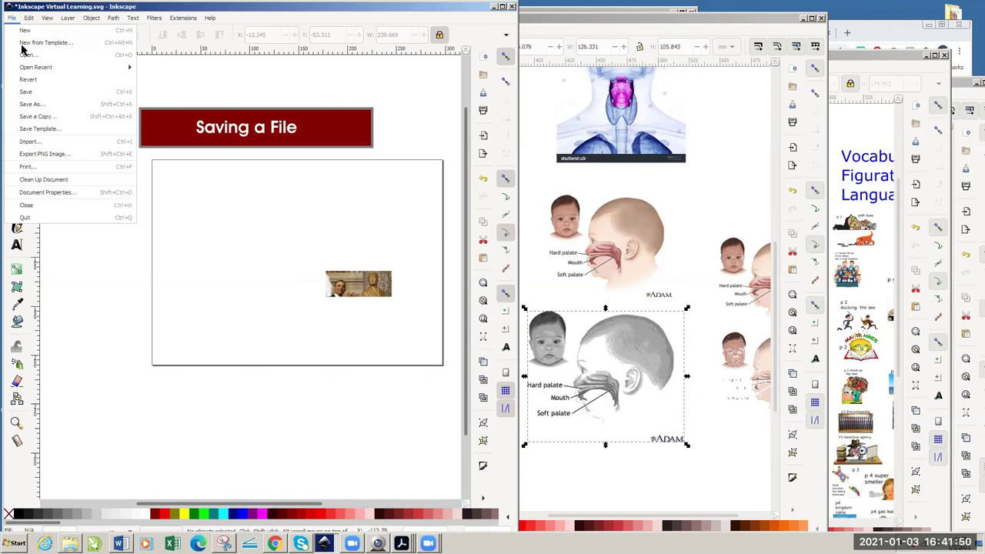
left_click(28, 106)
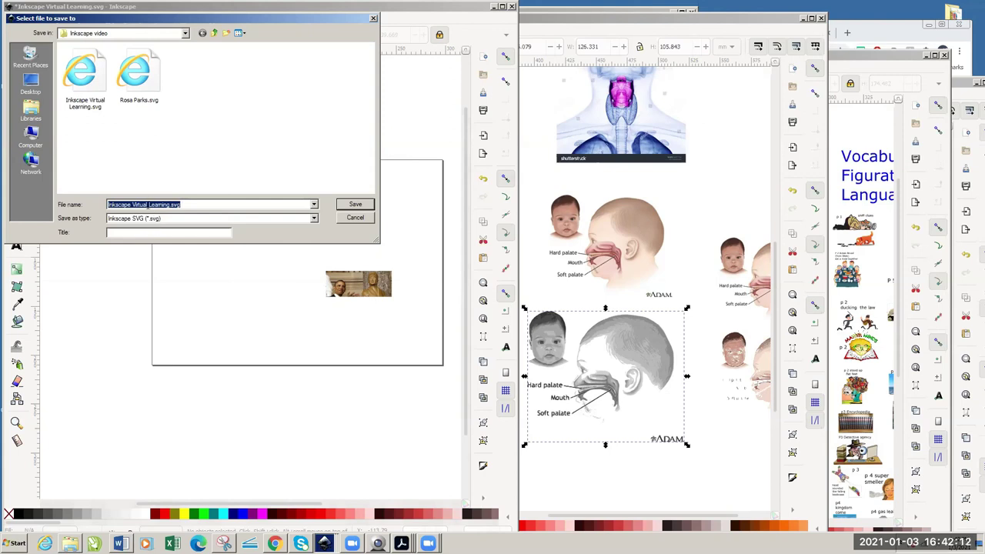
left_click(169, 205)
left_click_drag(170, 205, 108, 205)
type("save")
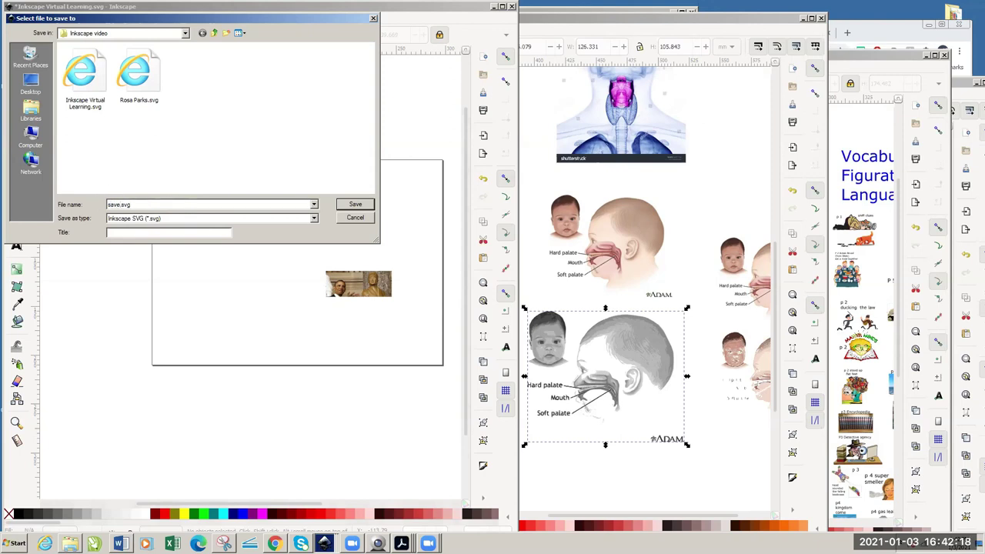
left_click(360, 205)
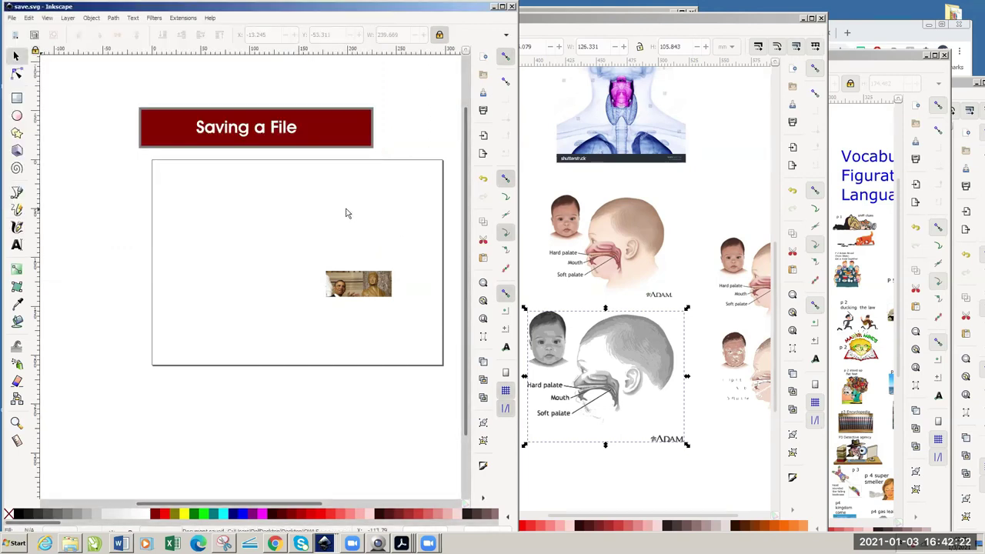
left_click(194, 136)
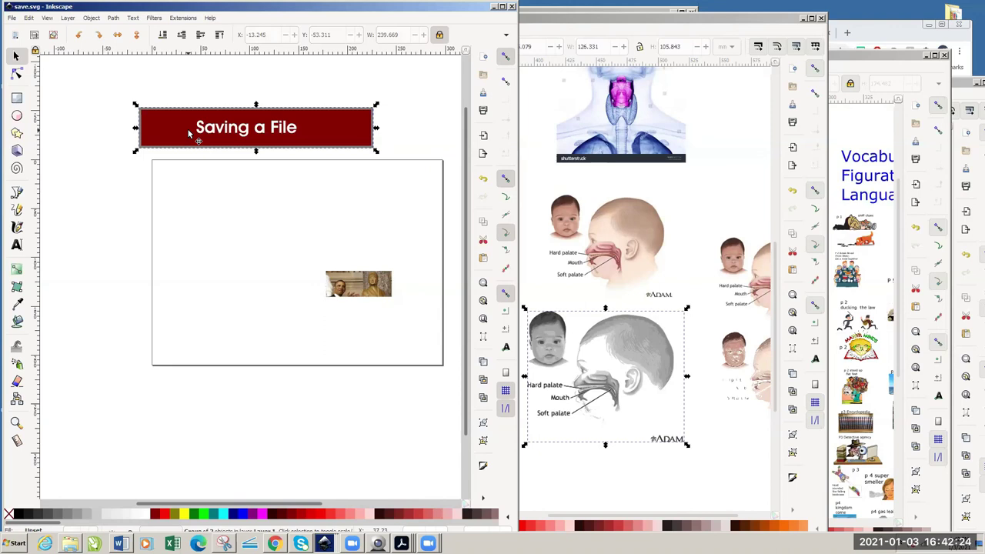
key("Delete")
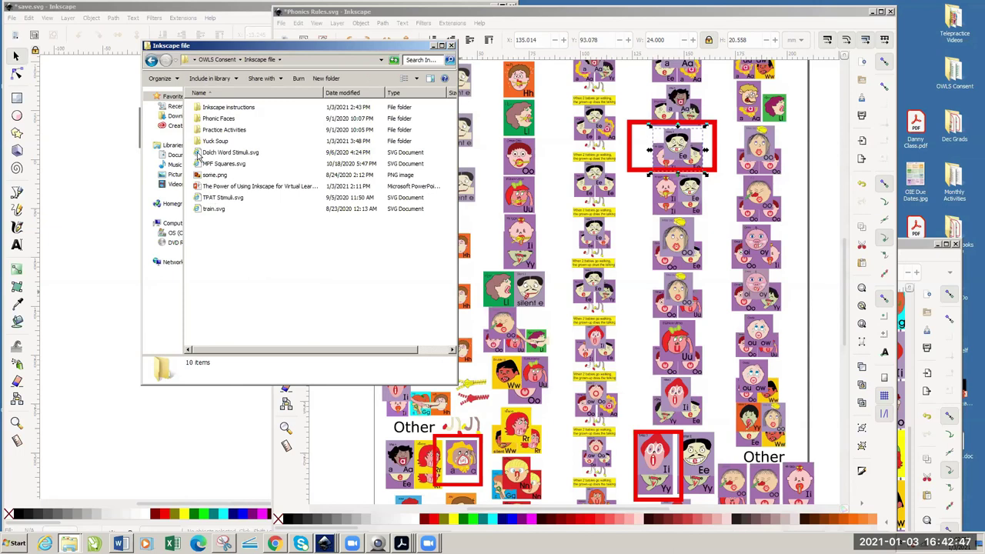
- Open Dolch Word Stimuli.svg in Inkscape from the file folder
left_click(199, 156)
right_click(202, 156)
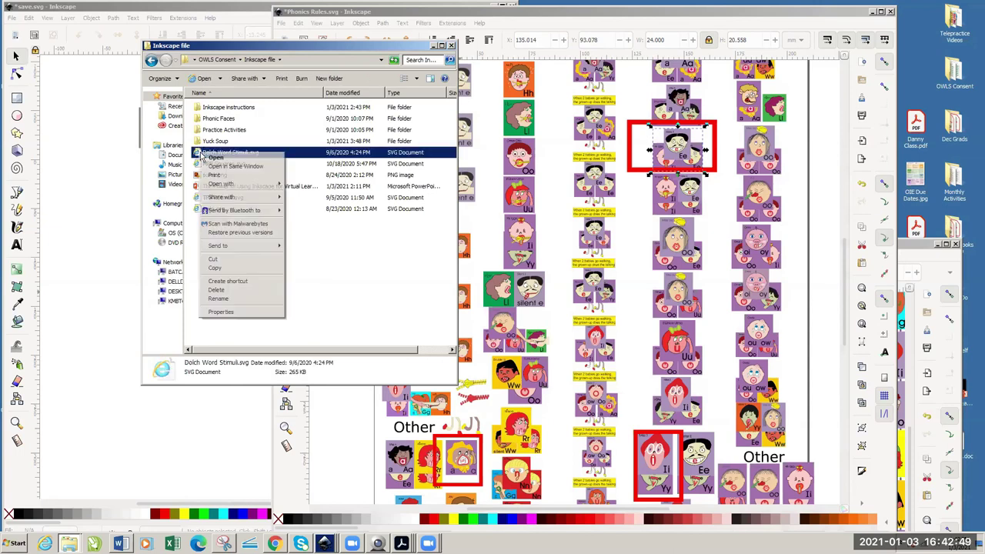
mouse_move(215, 187)
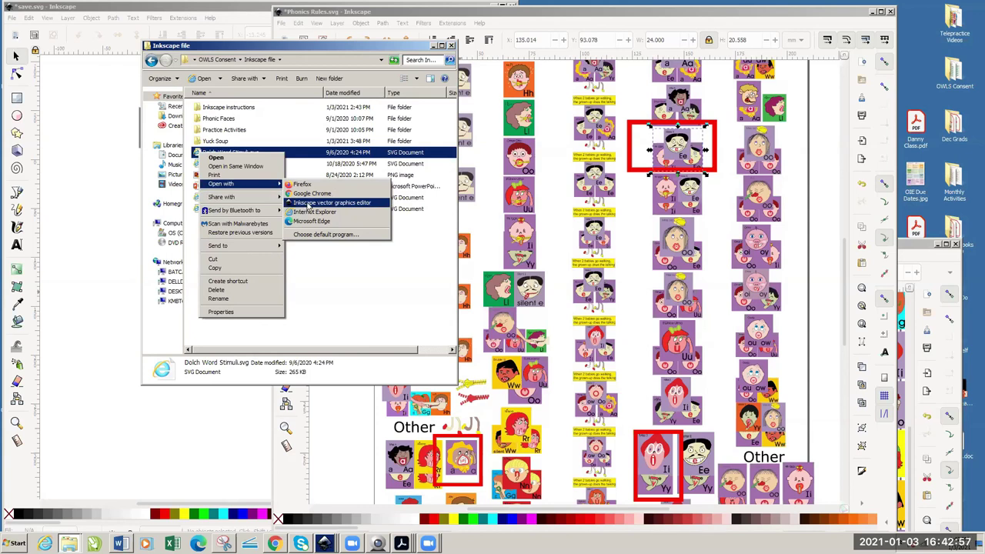
left_click(308, 204)
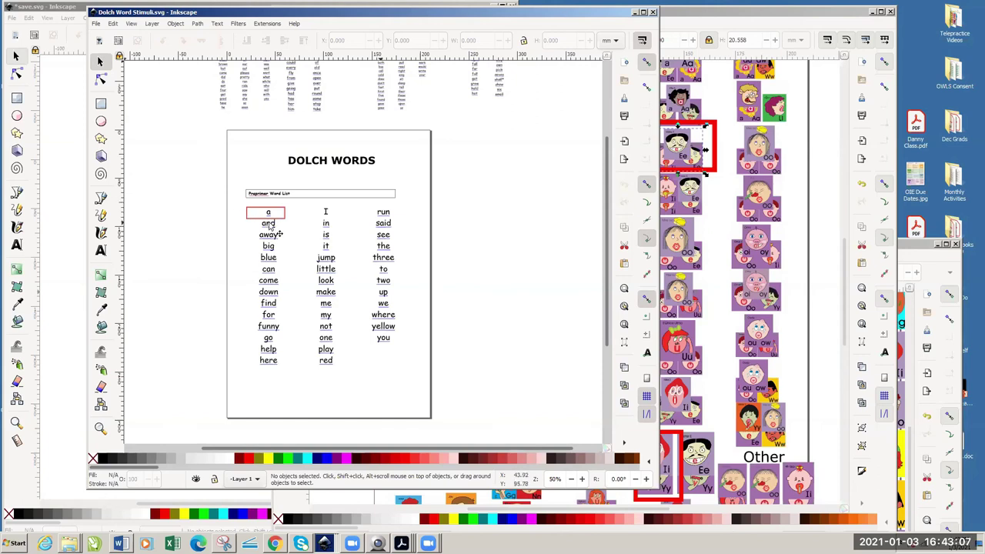
- Nudge the Dolch word list slightly left, then delete the 'Opening a File' banner in save.svg
mouse_move(269, 223)
left_mouse_down()
mouse_move(281, 240)
mouse_move(266, 231)
left_mouse_up()
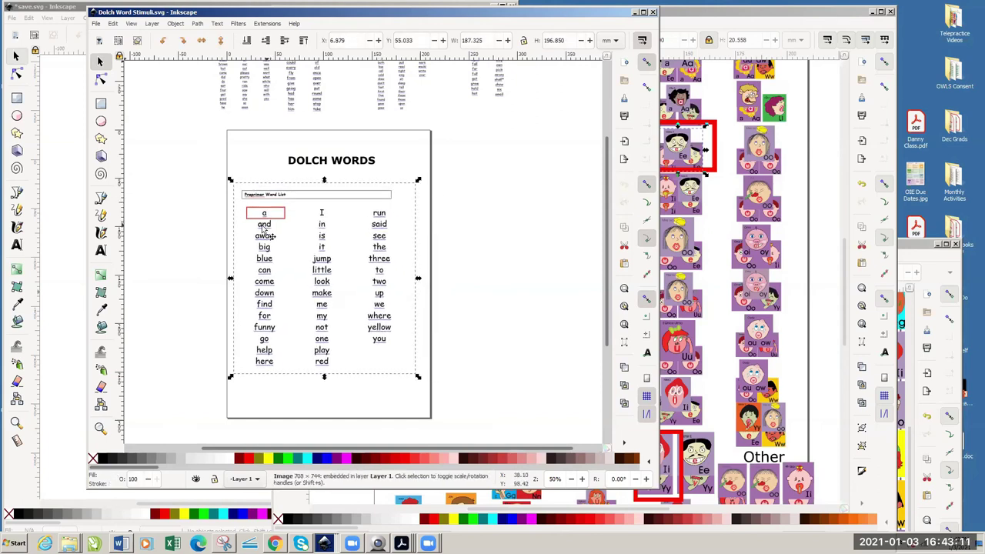
left_click(219, 220)
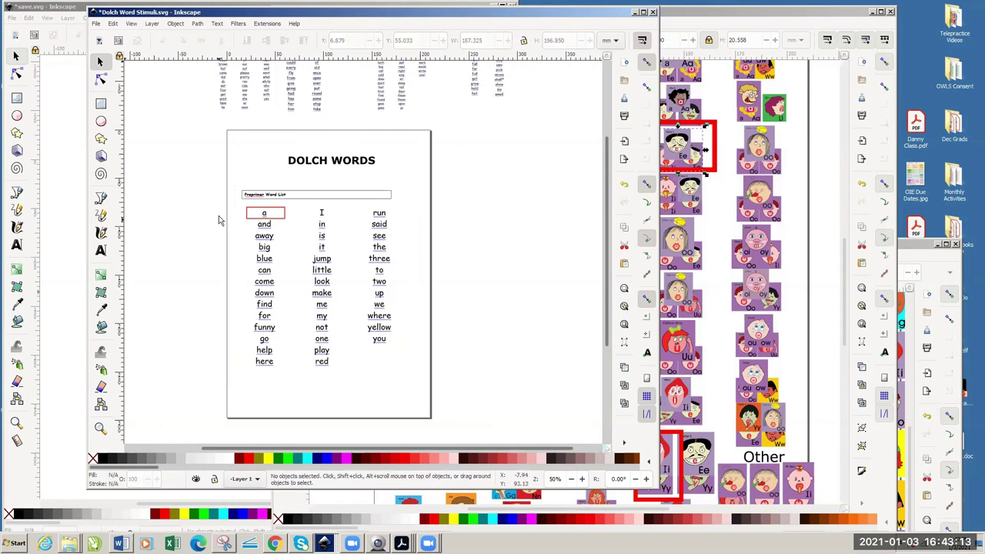
left_click(65, 249)
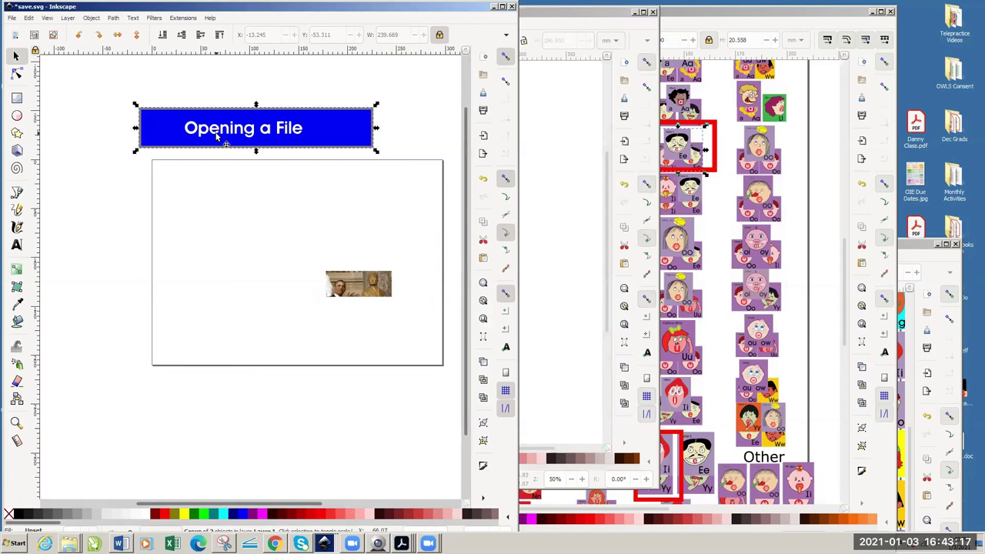
key("Delete")
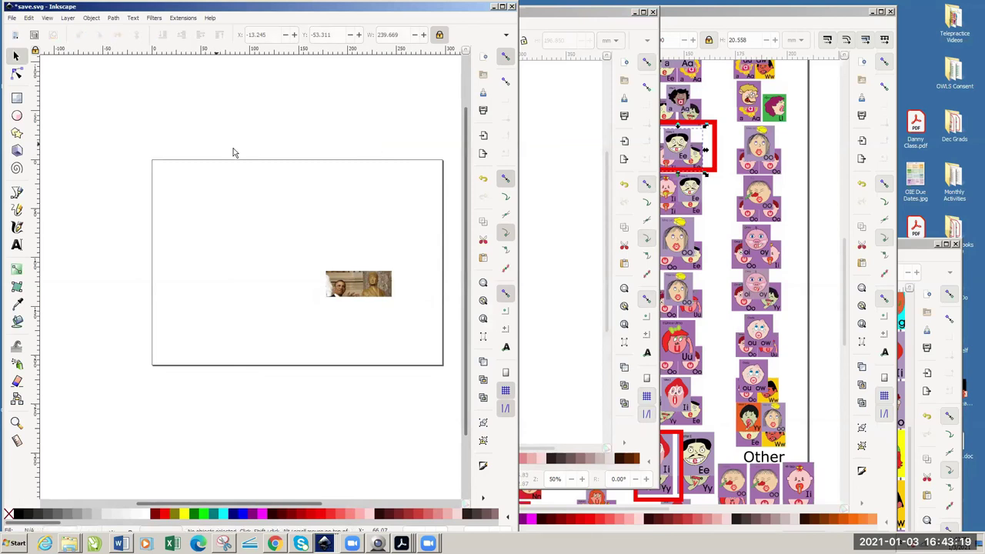